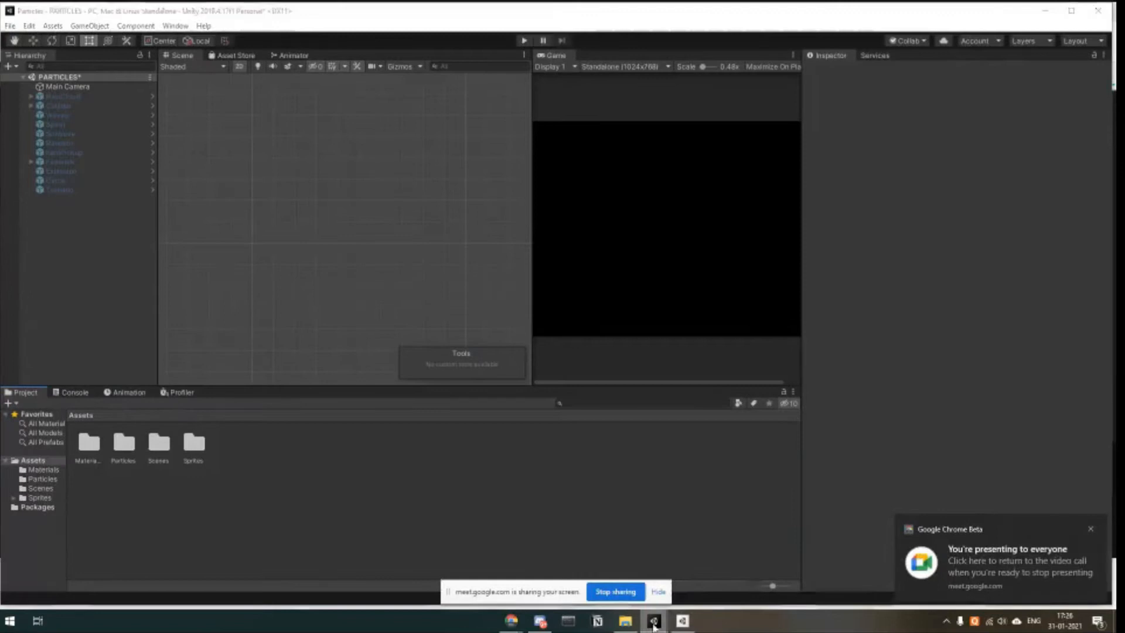
Switch to the vfs project's Unity window and widen the Game view by shrinking the Scene view and Inspector.
mouse_move(682, 619)
left_click(719, 574)
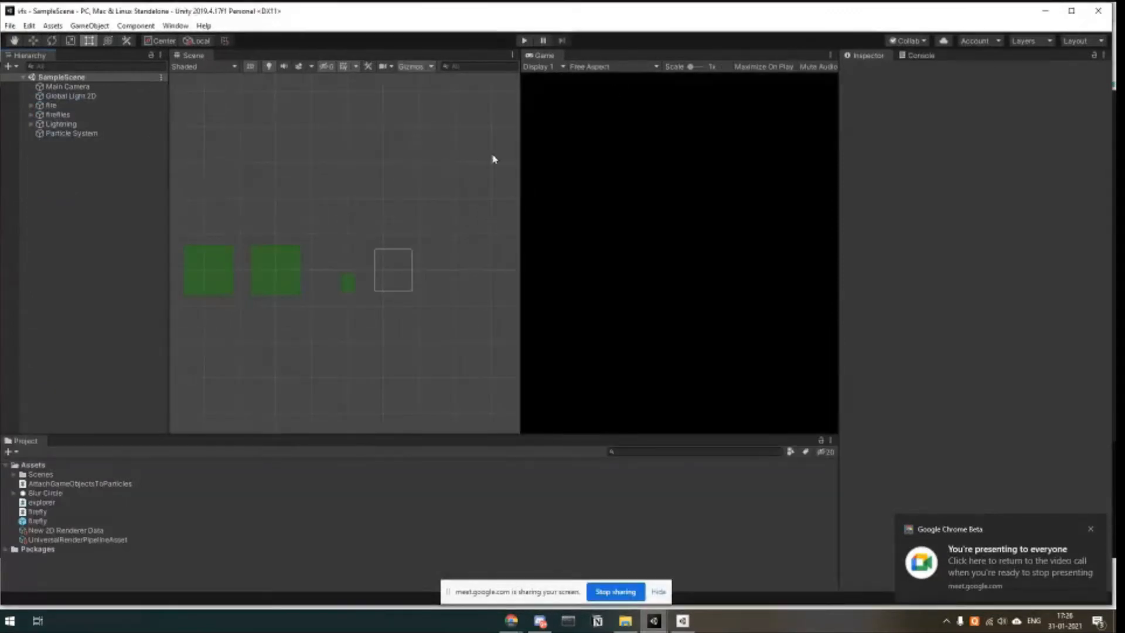
left_click_drag(521, 196, 449, 197)
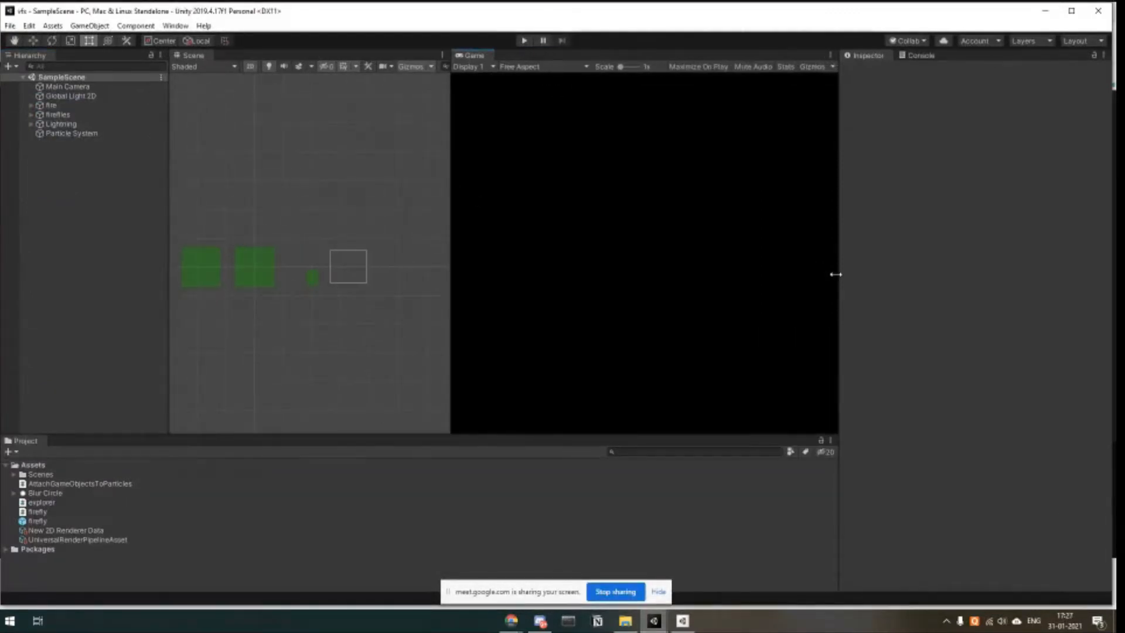
left_click_drag(836, 274, 929, 277)
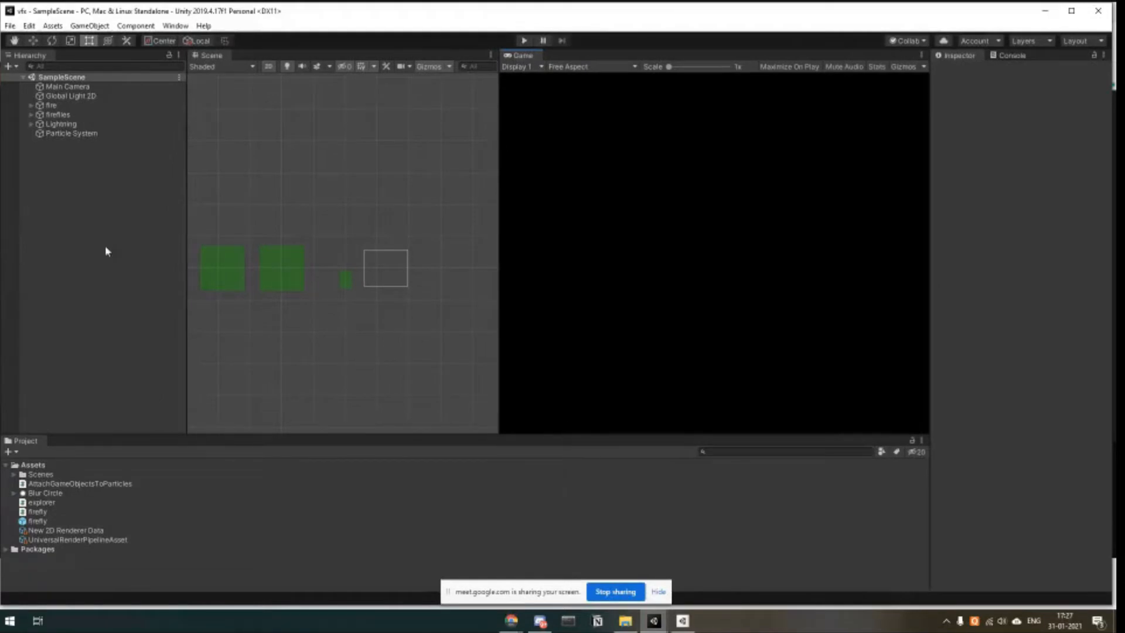
Select the fire object in the hierarchy and adjust the height of the Project panel.
left_click(83, 105)
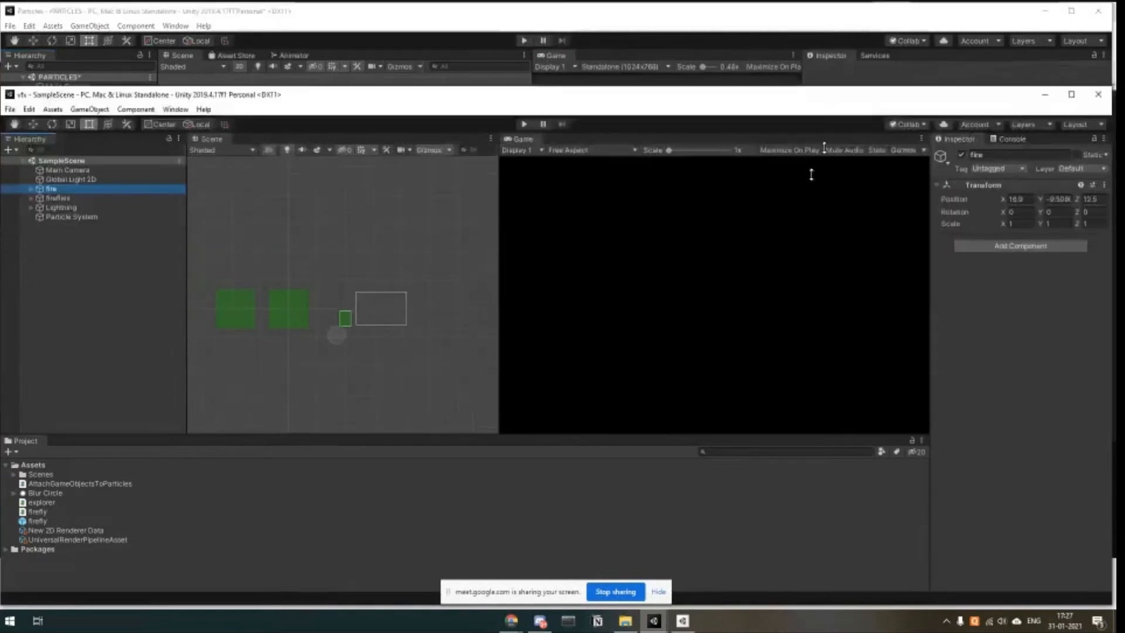
left_click_drag(280, 436, 279, 306)
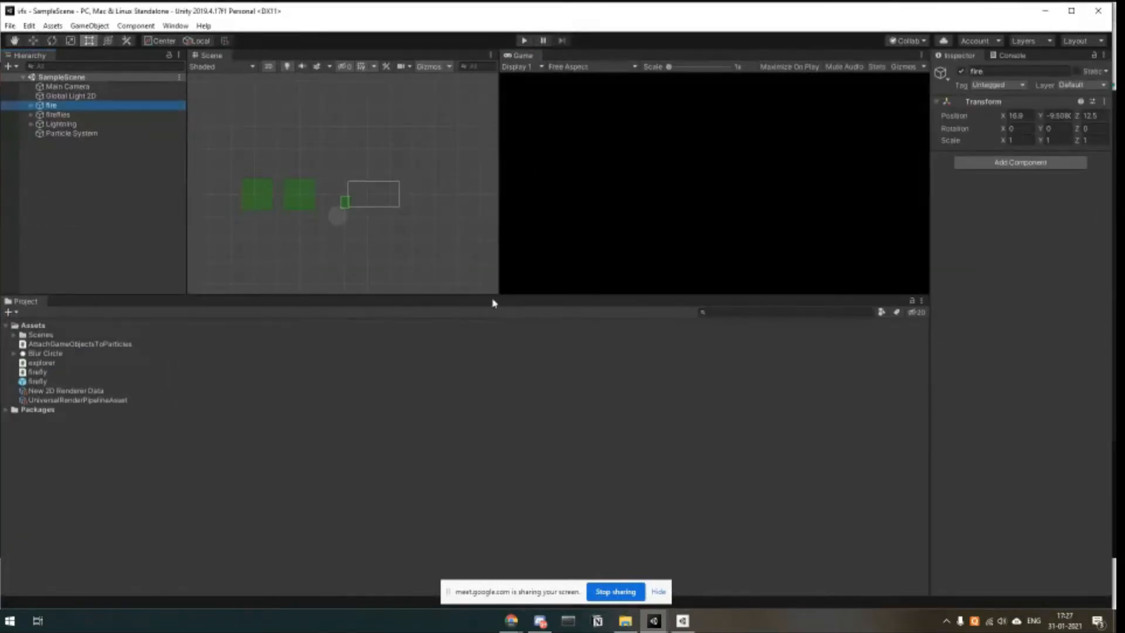
left_click_drag(485, 297, 460, 498)
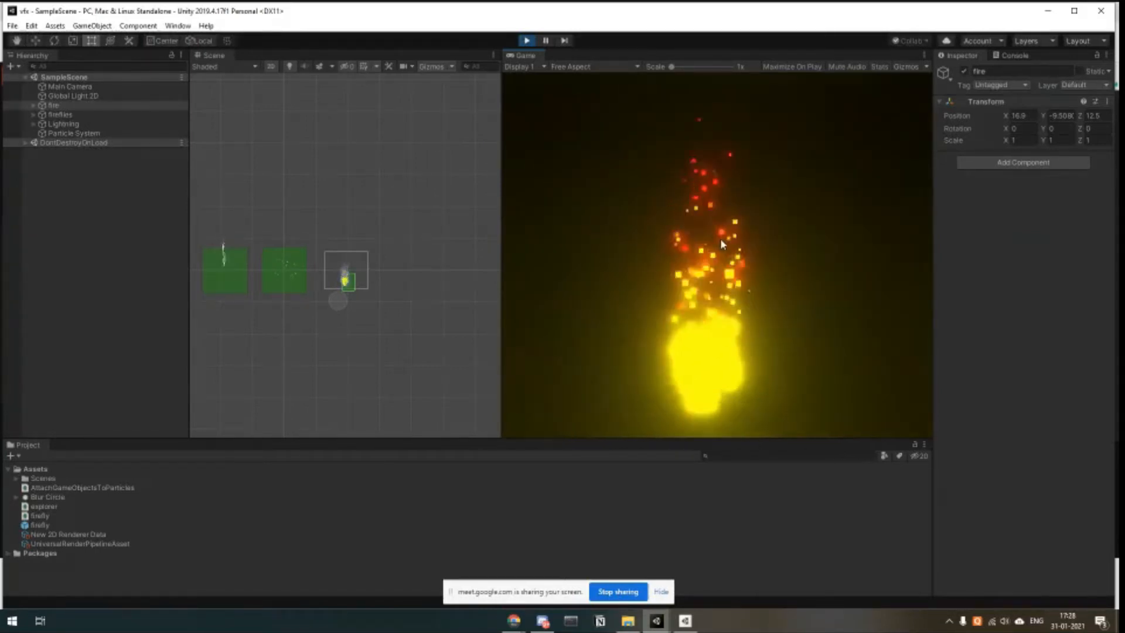
Toggle the fire object's Box Volume to compare the running effect with and without bloom, leaving it disabled.
left_click(33, 106)
left_click(75, 133)
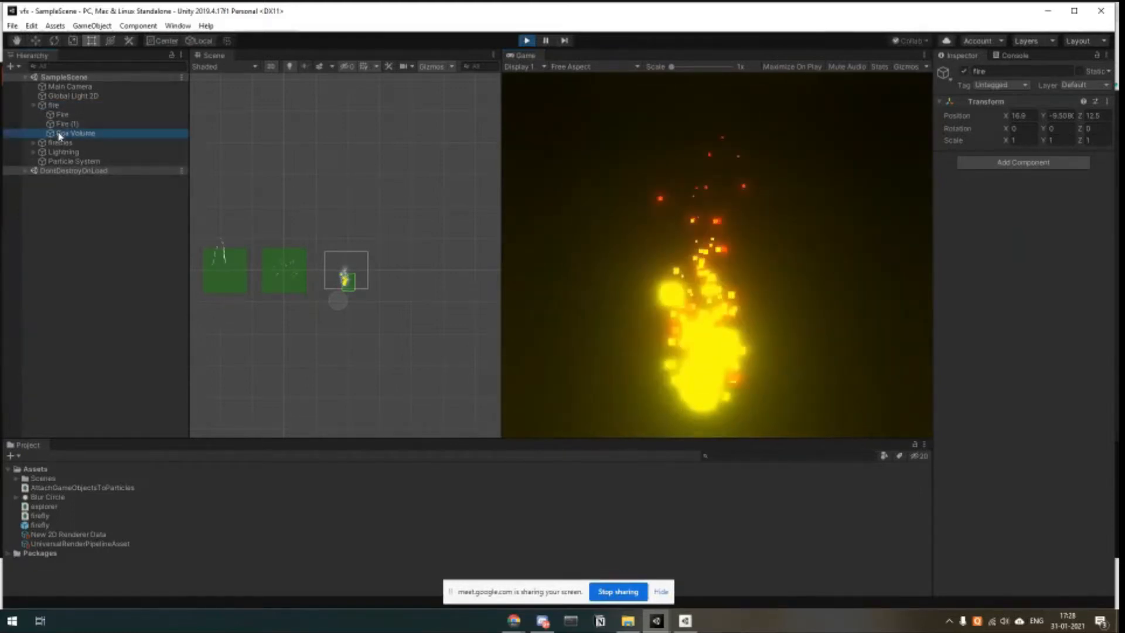
left_click(964, 72)
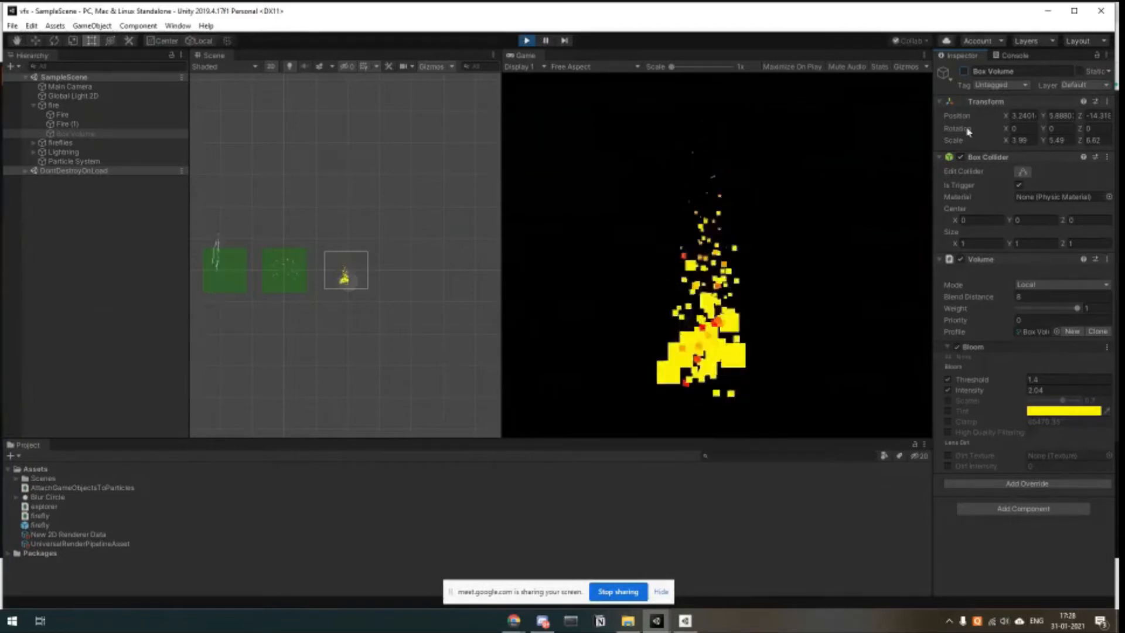
left_click(964, 72)
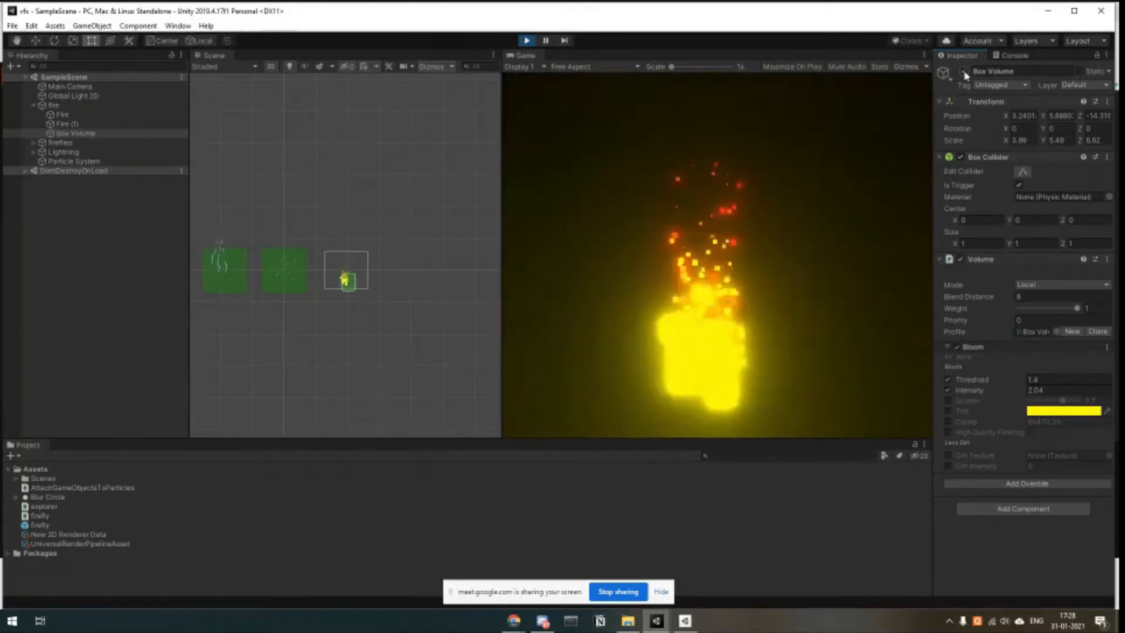
left_click(964, 73)
left_click(964, 72)
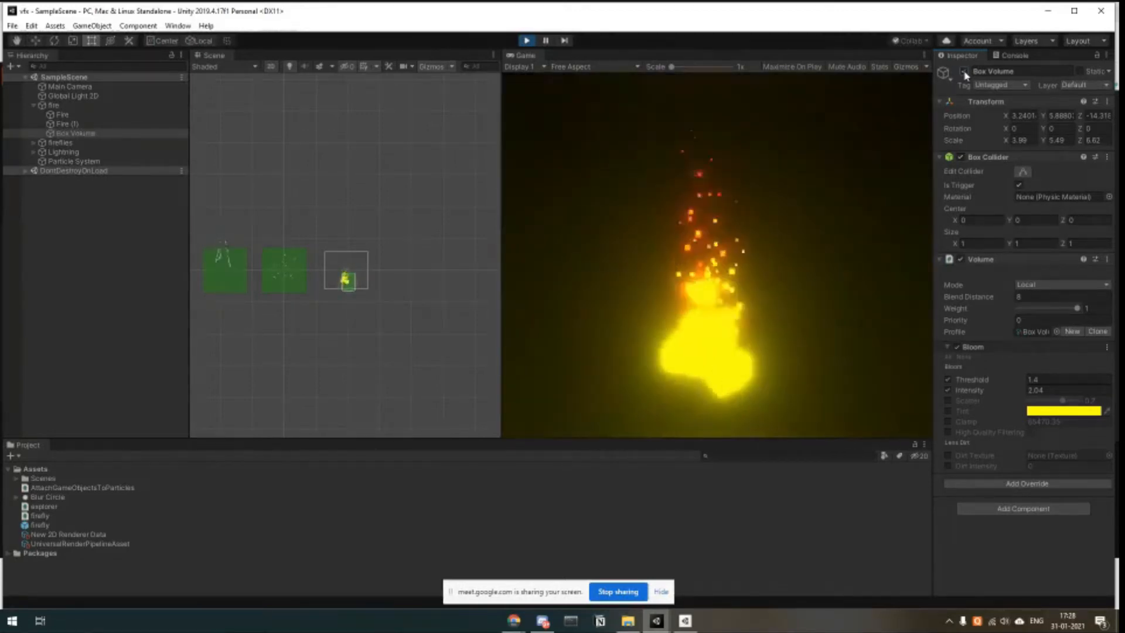
left_click(964, 72)
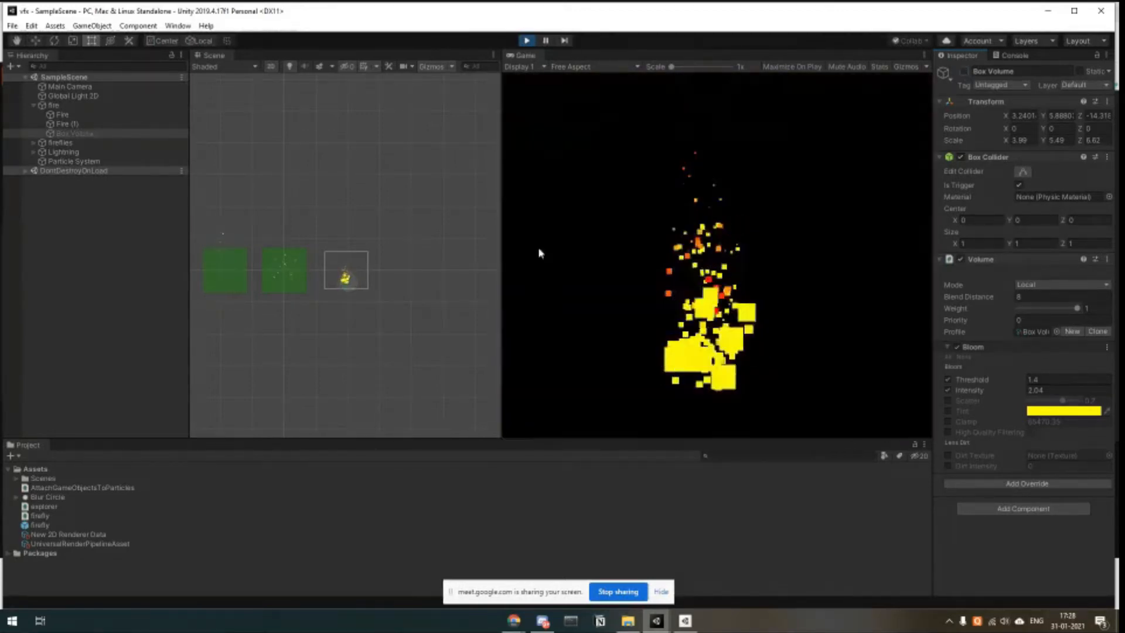
left_click(34, 105)
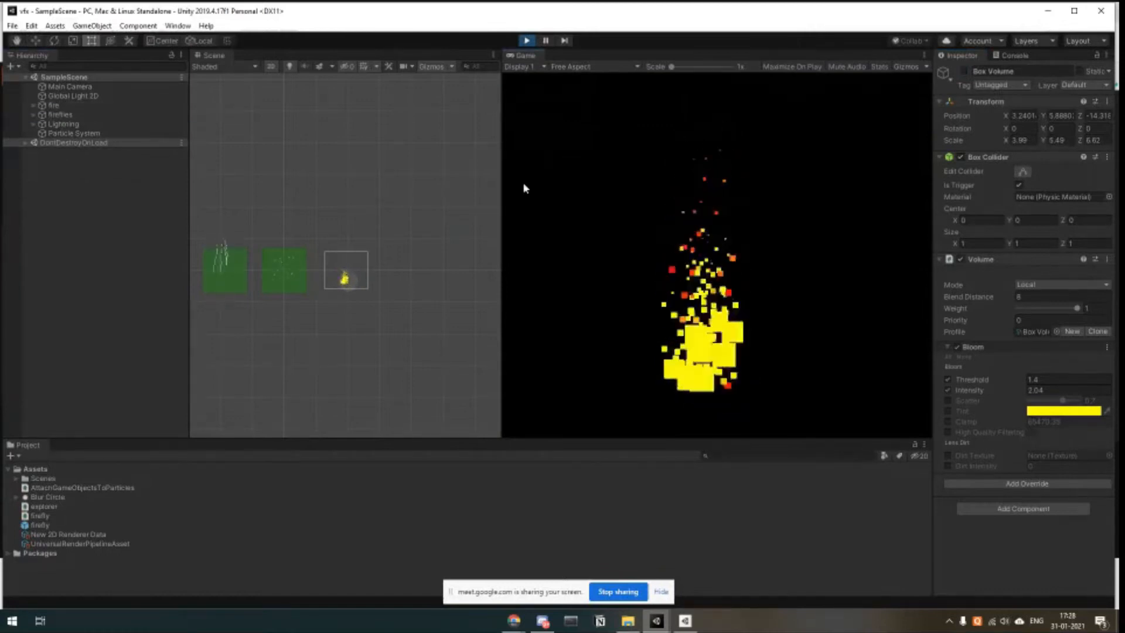
View the fireflies effect and switch its Box Volume (1) off and back on to compare the glow.
left_click(523, 188)
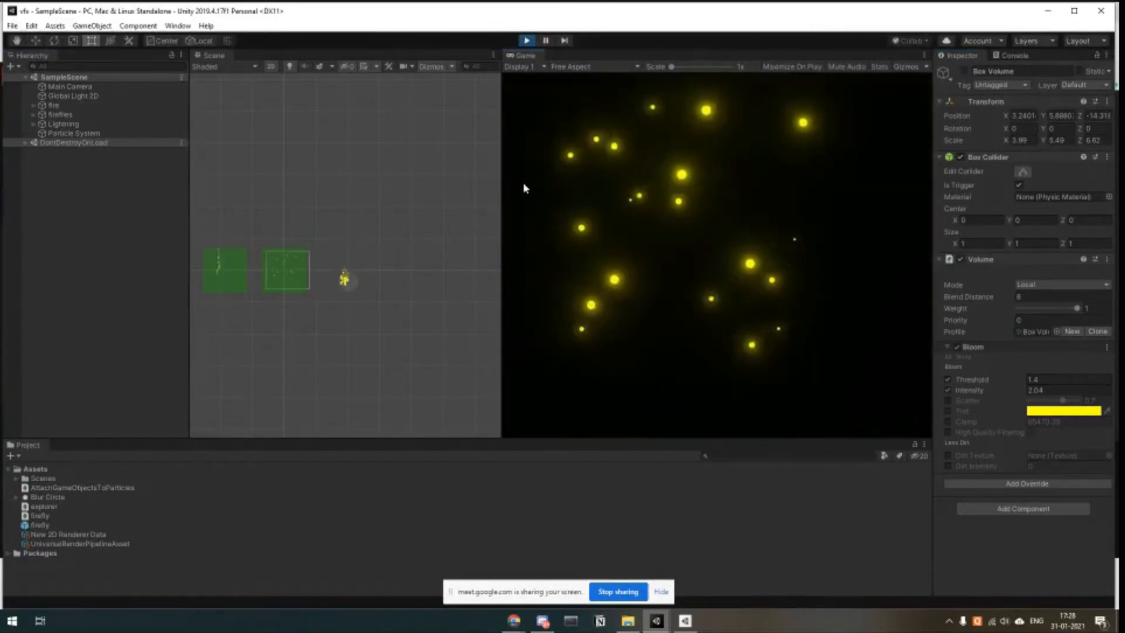
left_click(33, 115)
left_click(76, 133)
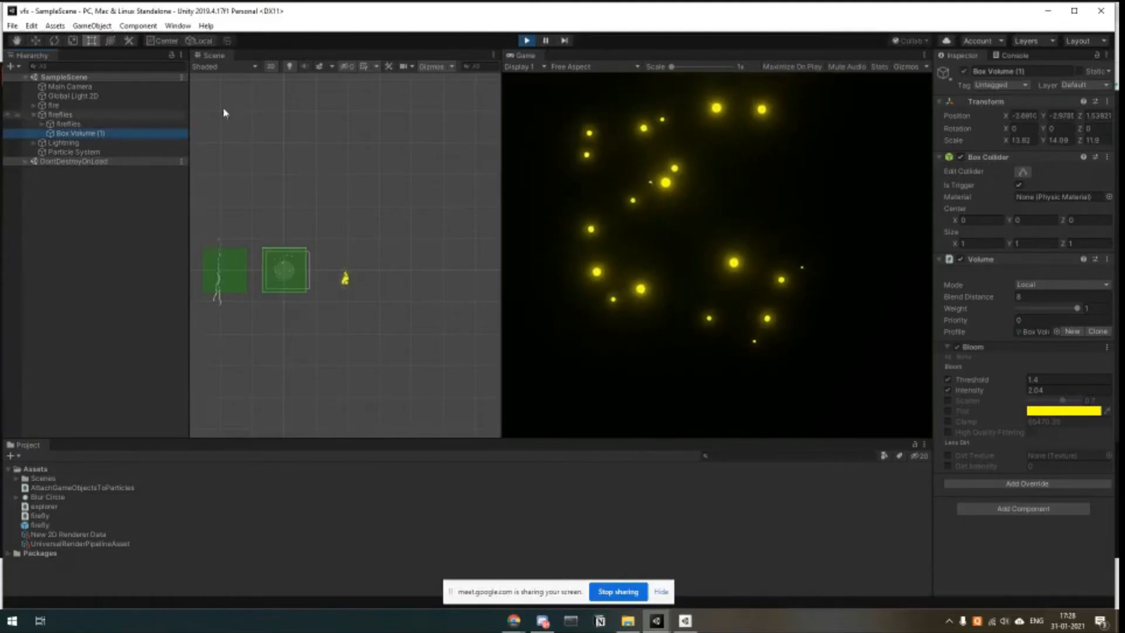
left_click(963, 70)
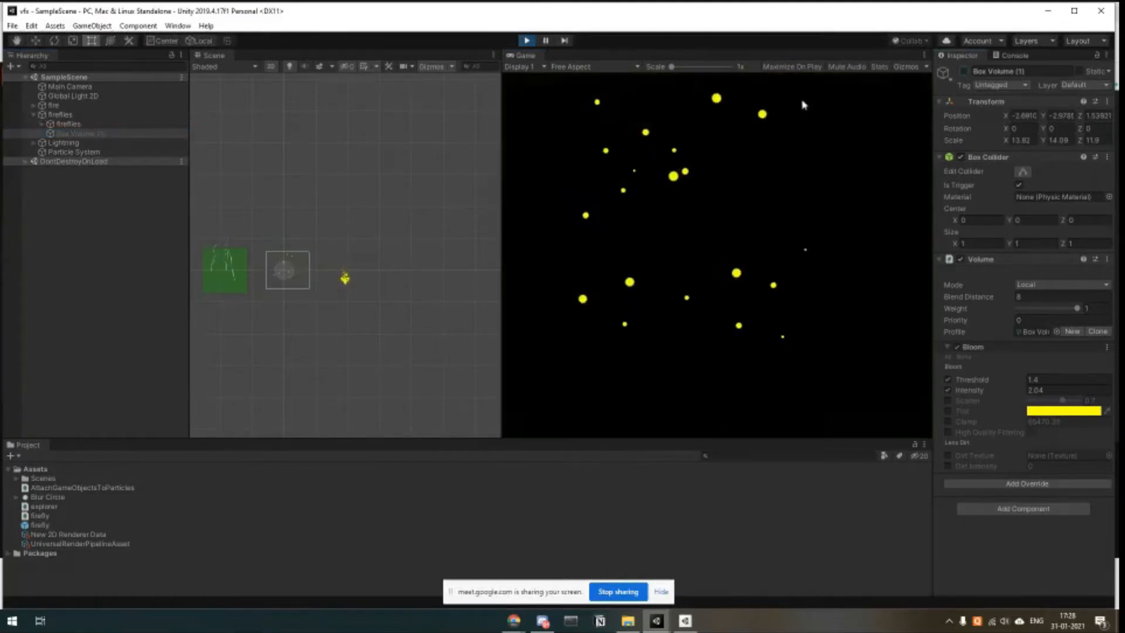
left_click(962, 71)
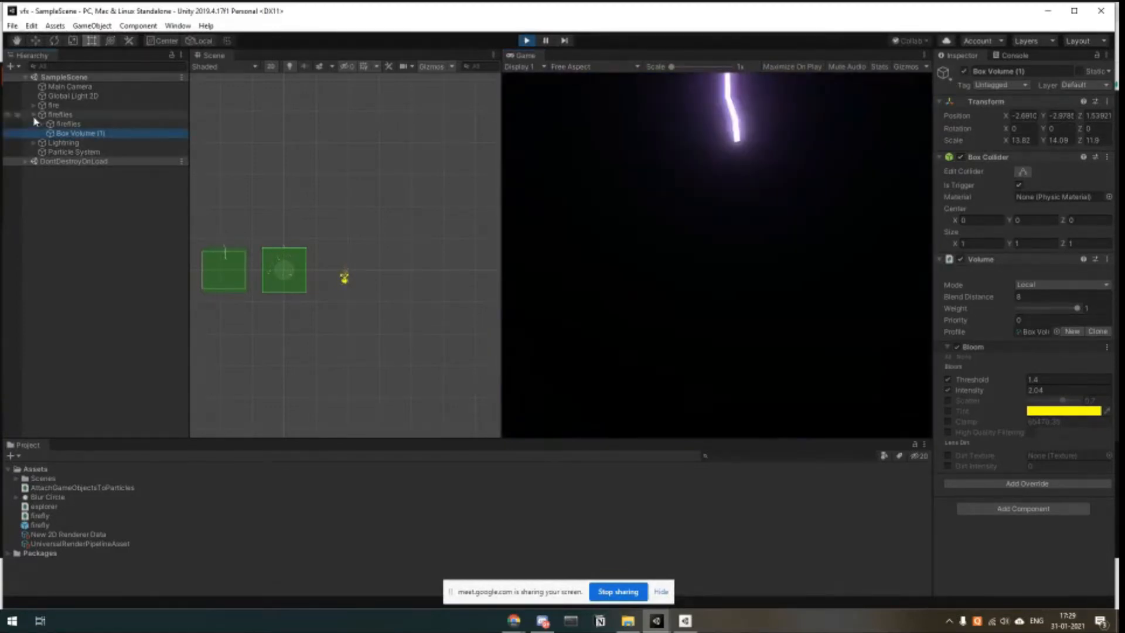
Switch the Lightning object's box volume off and back on to compare the bolts with and without bloom.
left_click(34, 115)
left_click(33, 124)
left_click(74, 143)
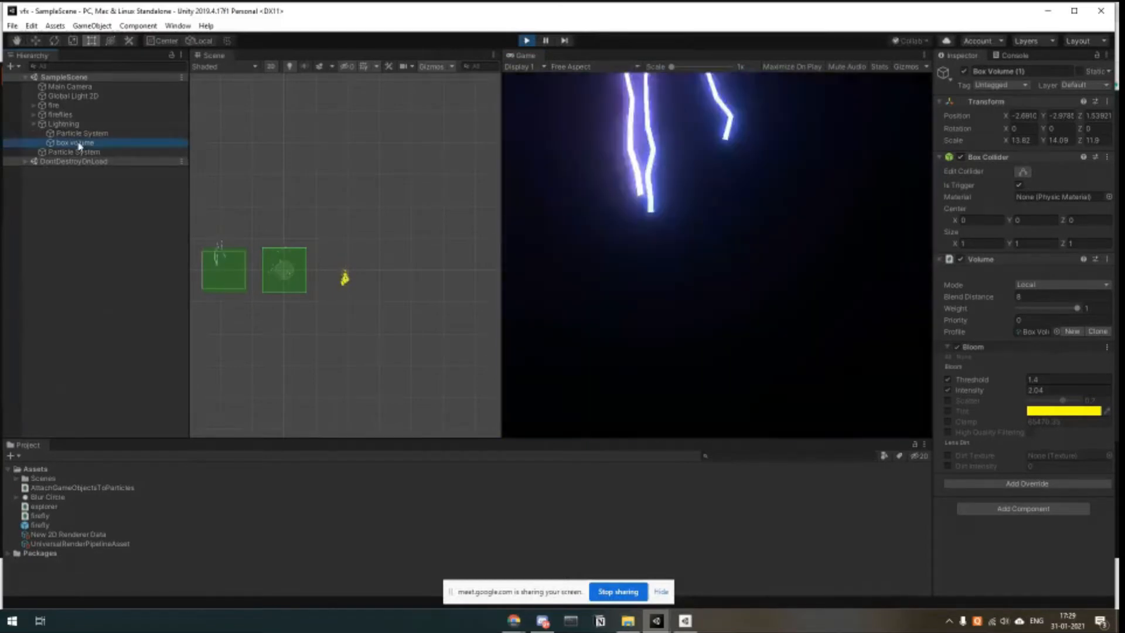
left_click(963, 71)
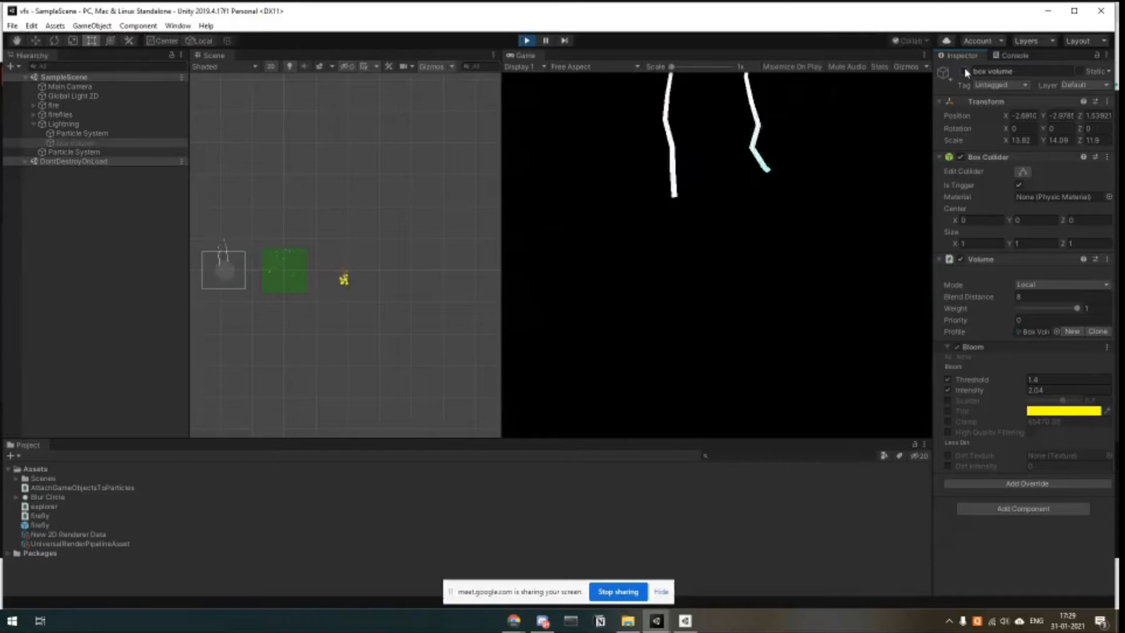
left_click(963, 71)
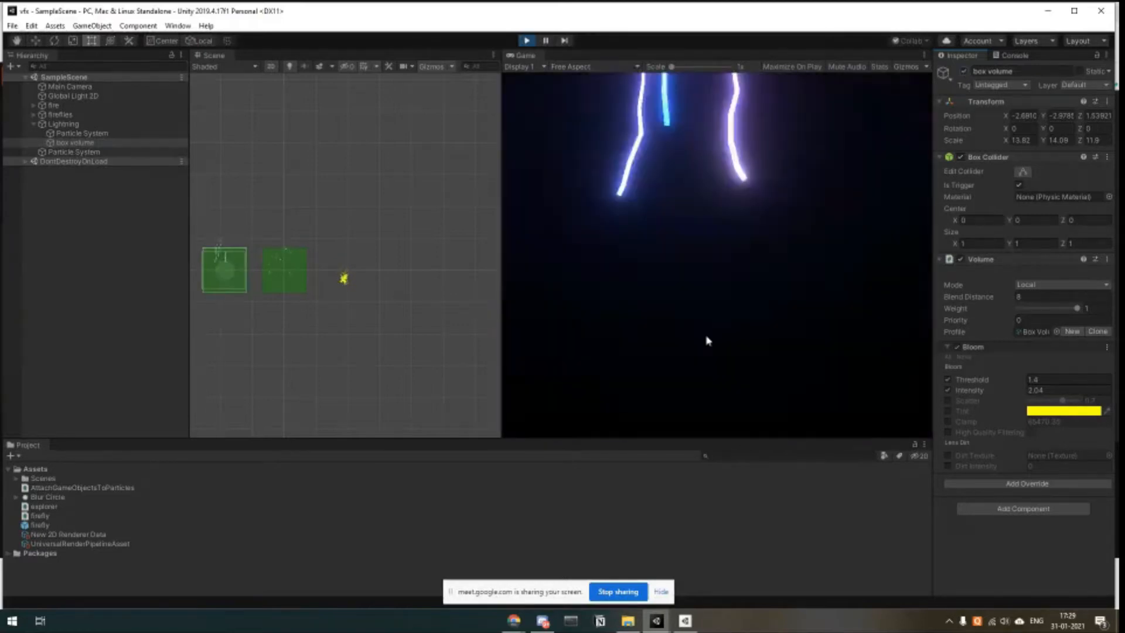
Inspect the Particle System under the Lightning object while the scene is running.
mouse_move(513, 621)
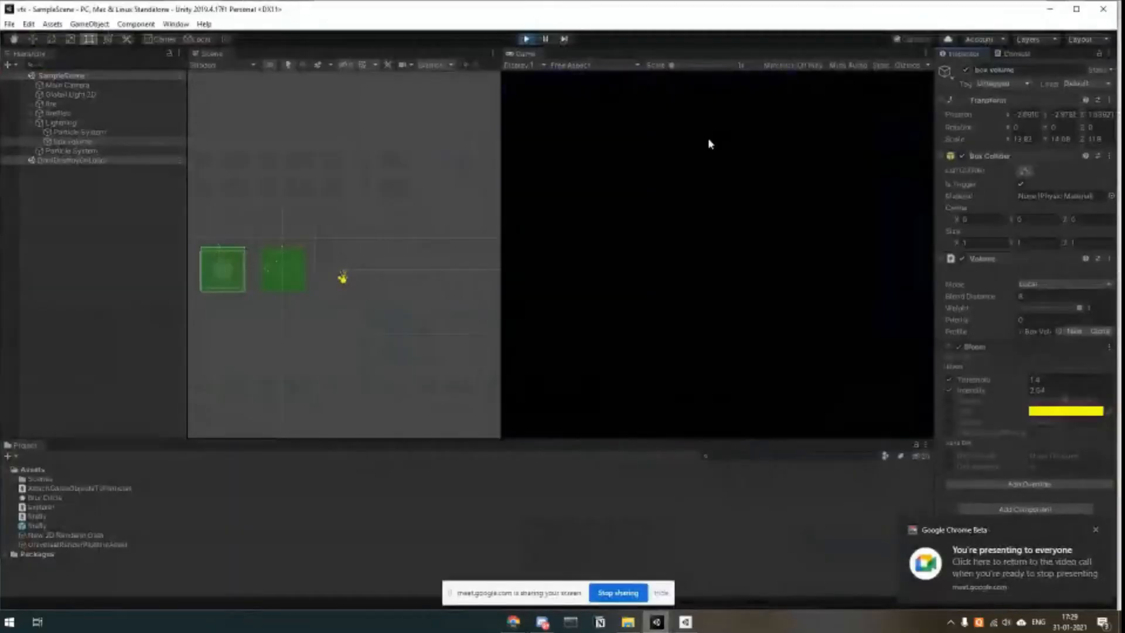
left_click(27, 124)
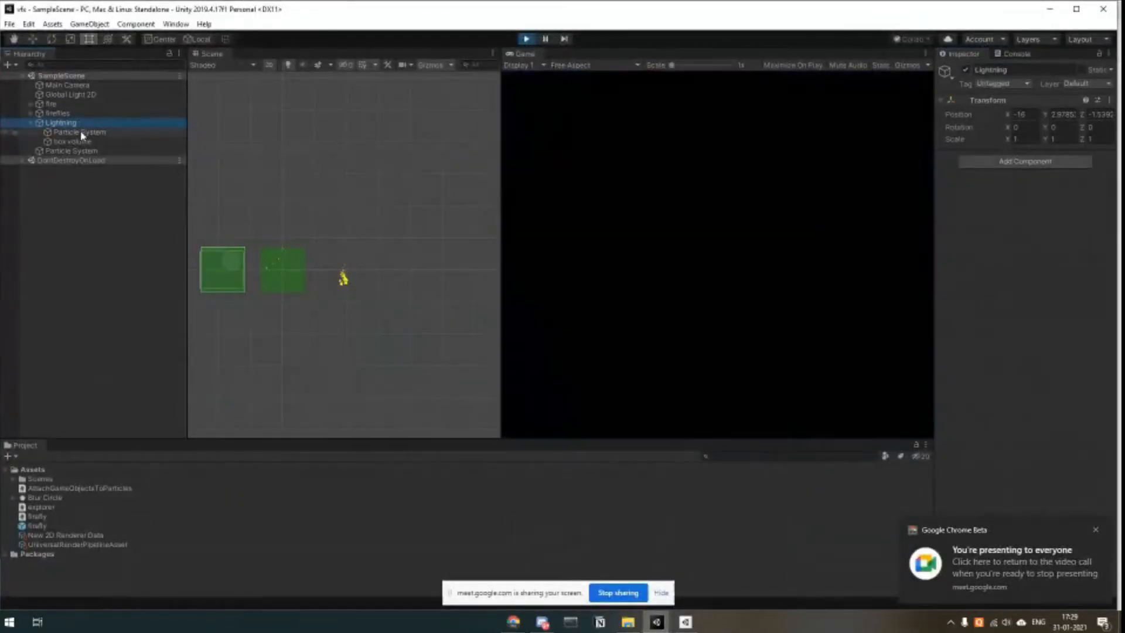
left_click(82, 133)
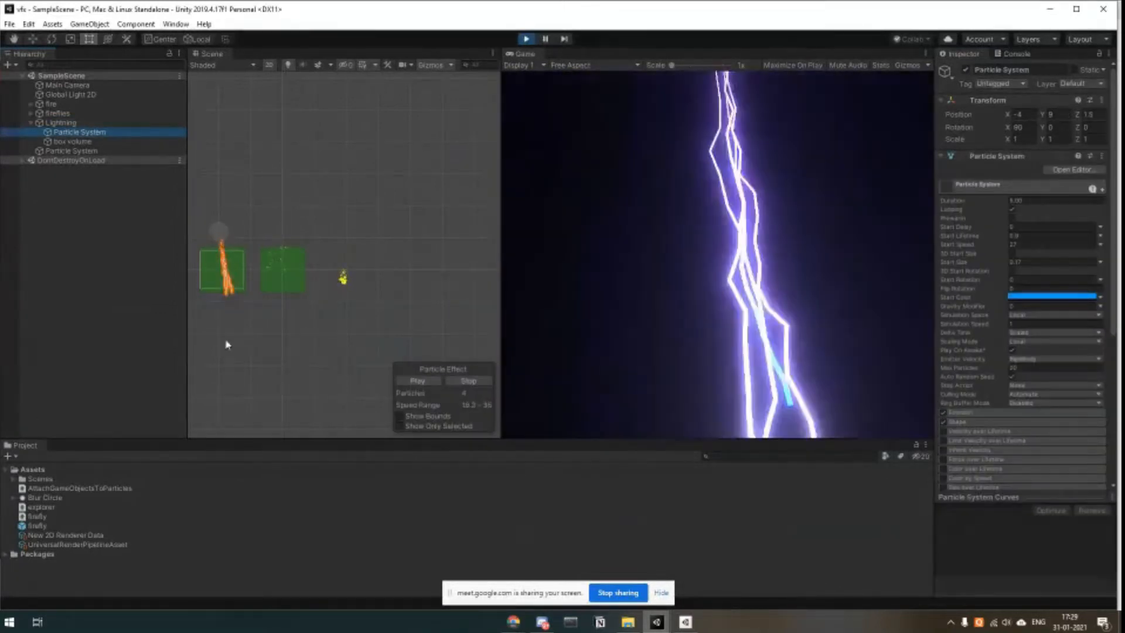
right_click(91, 233)
left_click(37, 209)
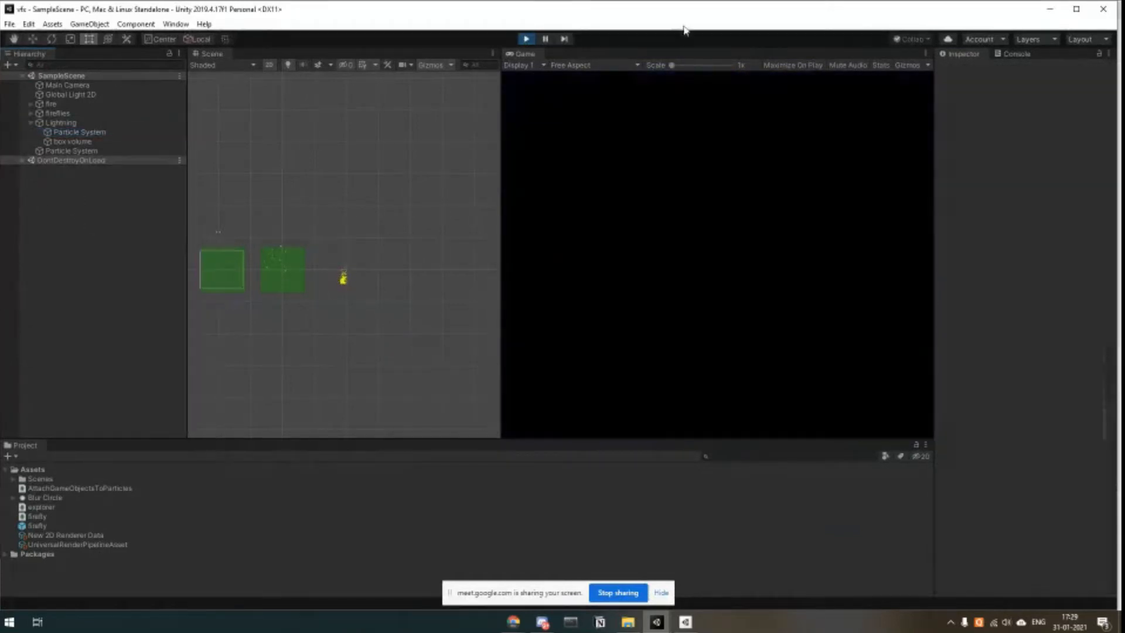
Stop the running scene and add a new Particle System effect at the scene's root level.
left_click(526, 39)
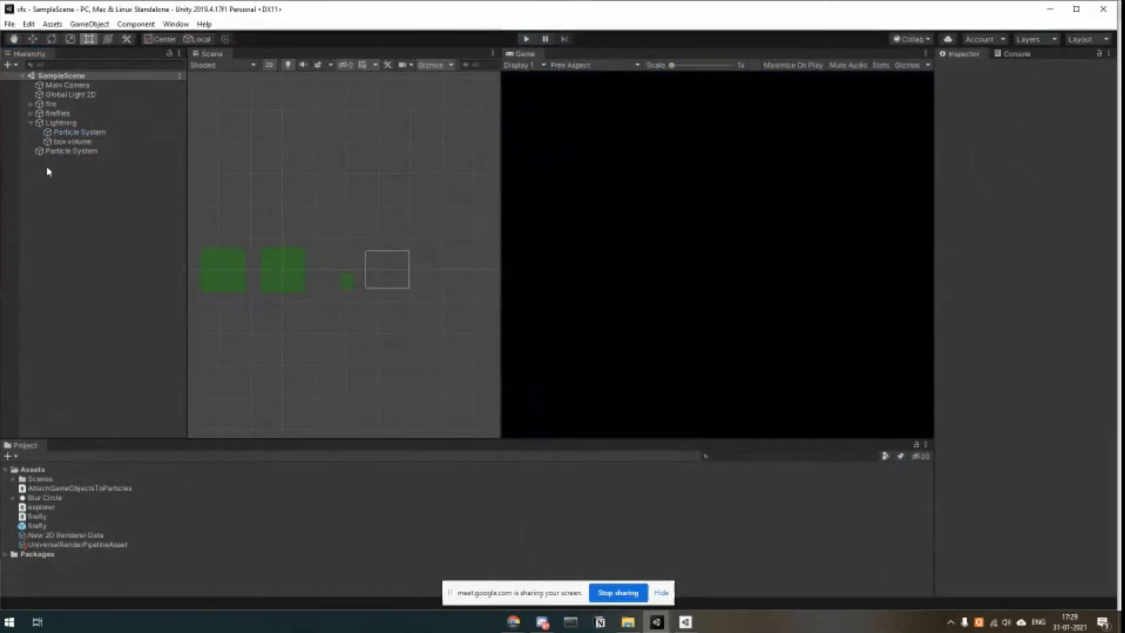
right_click(84, 204)
left_click(32, 219)
right_click(94, 191)
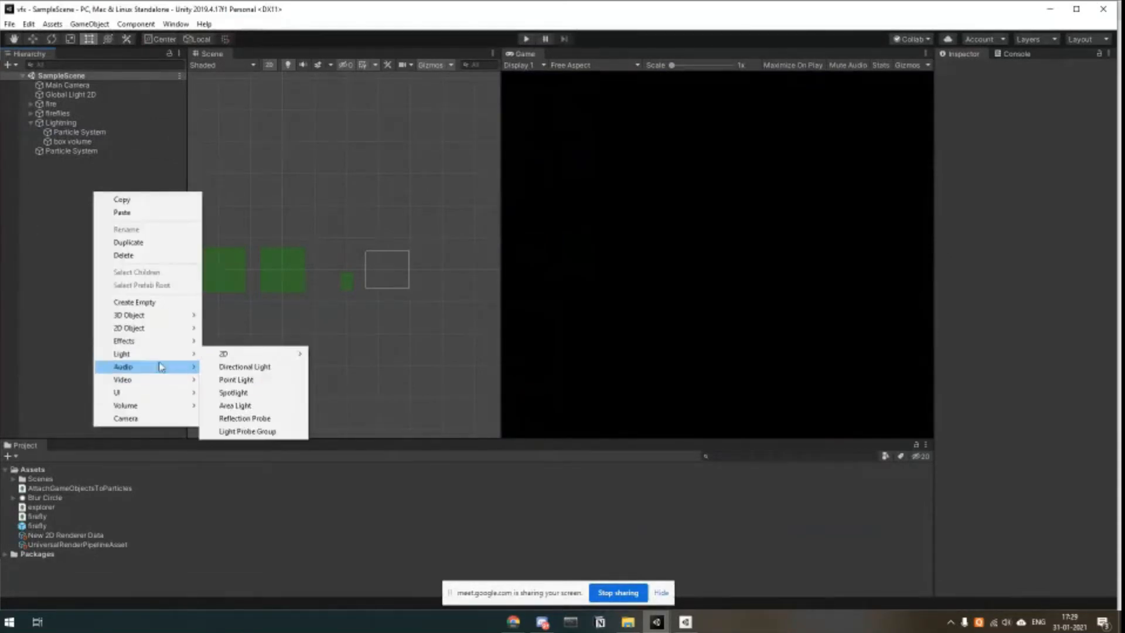
mouse_move(161, 341)
left_click(250, 341)
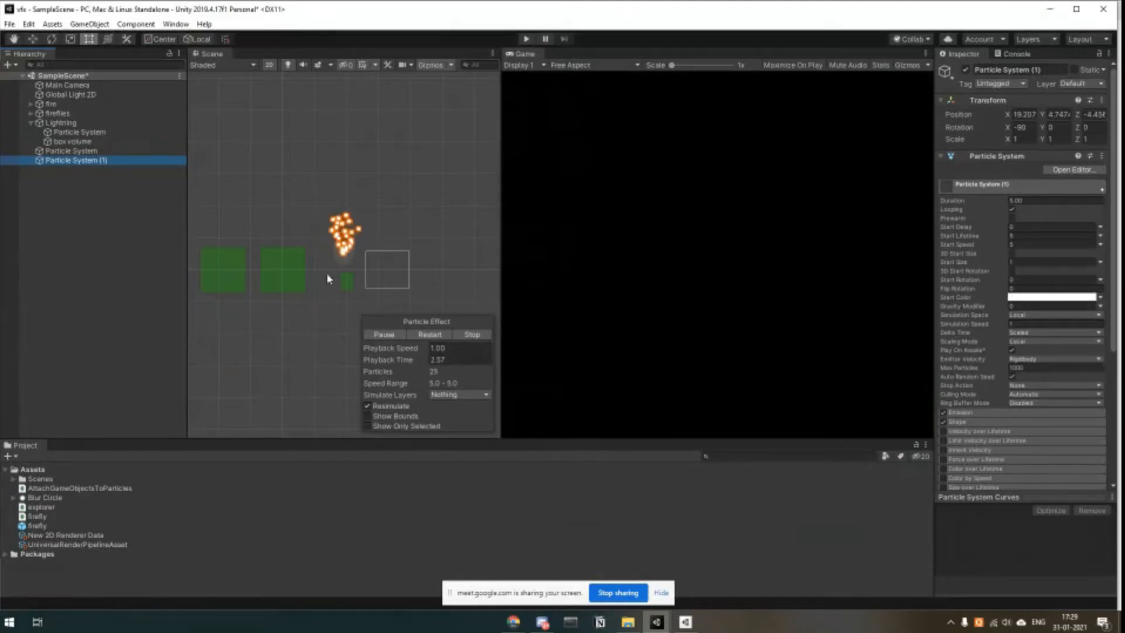
Look through the newly added particle system's modules and delete that object from the scene.
left_click(83, 178)
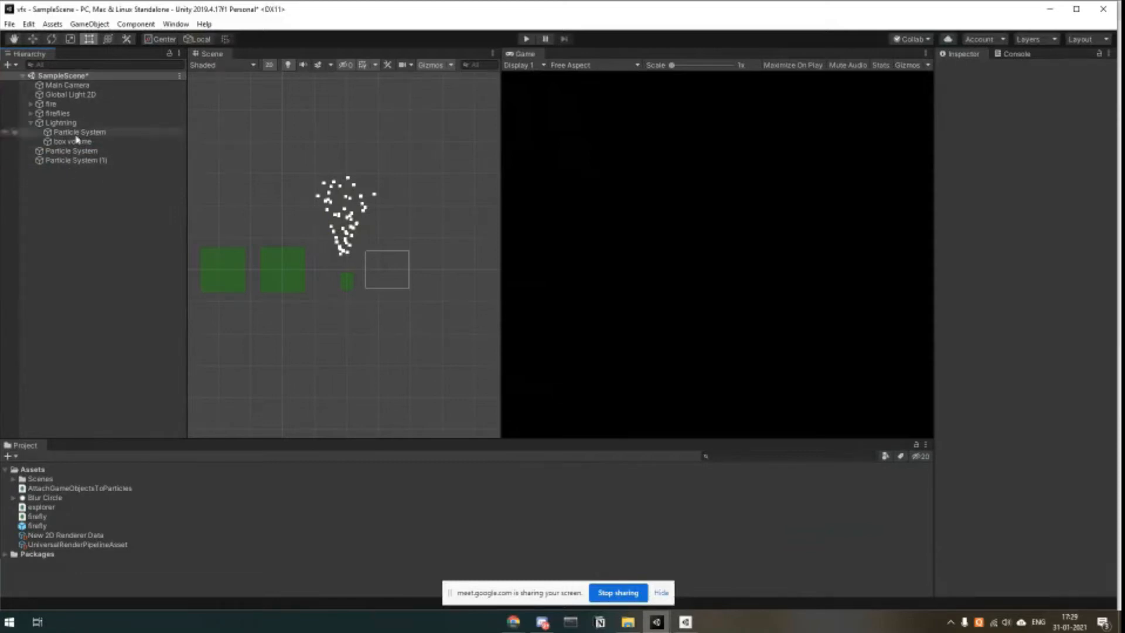
left_click(69, 161)
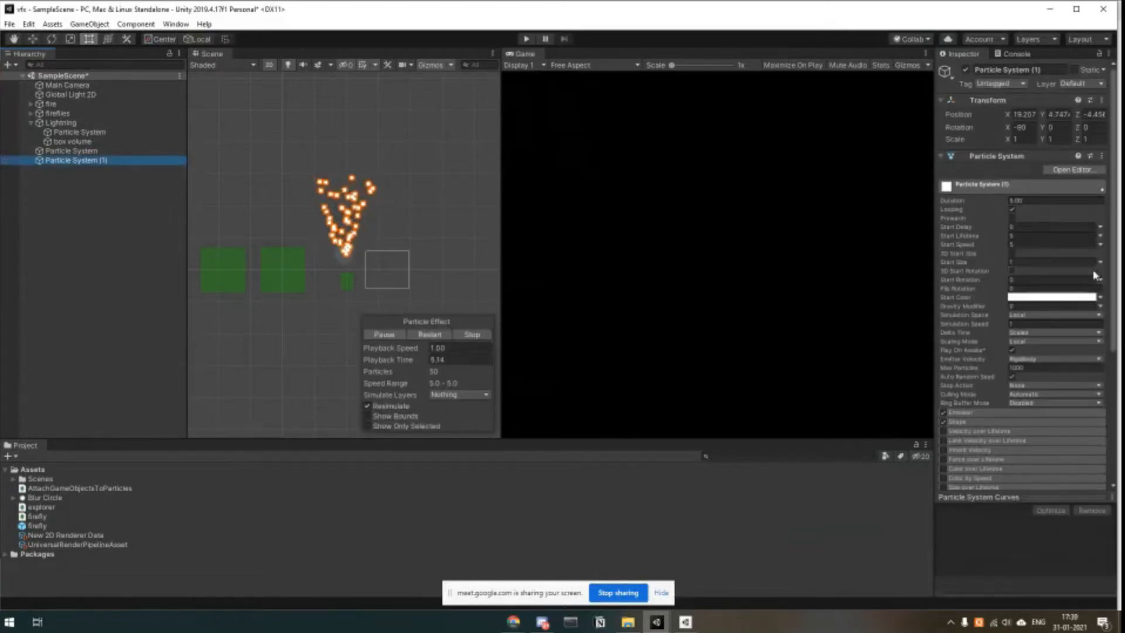
scroll(1016, 241, "down", 5)
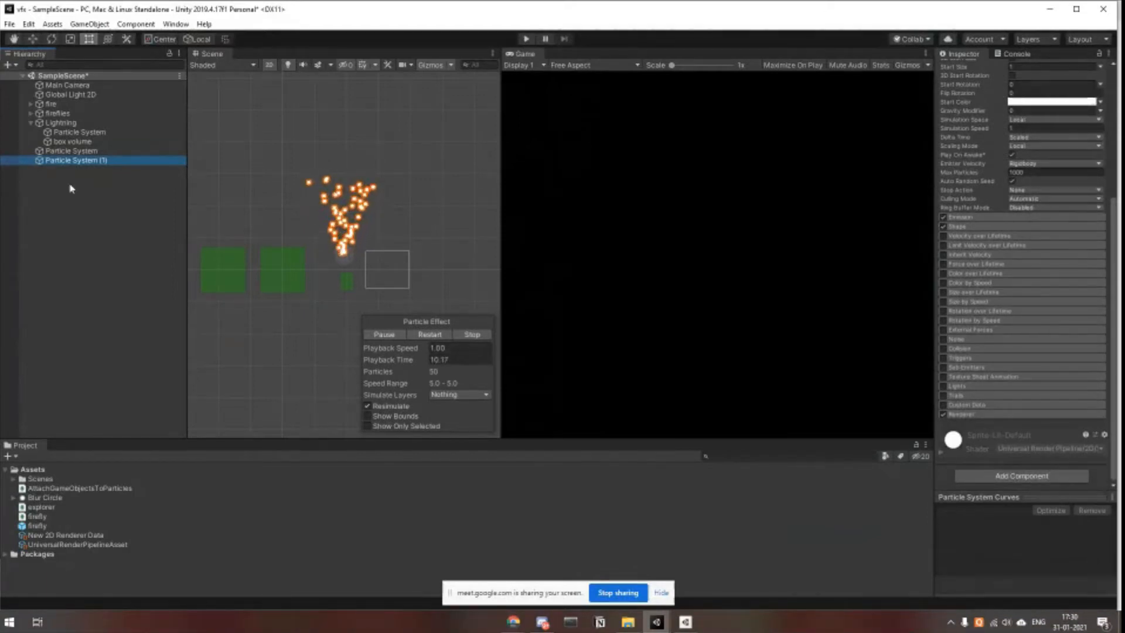
key("Delete")
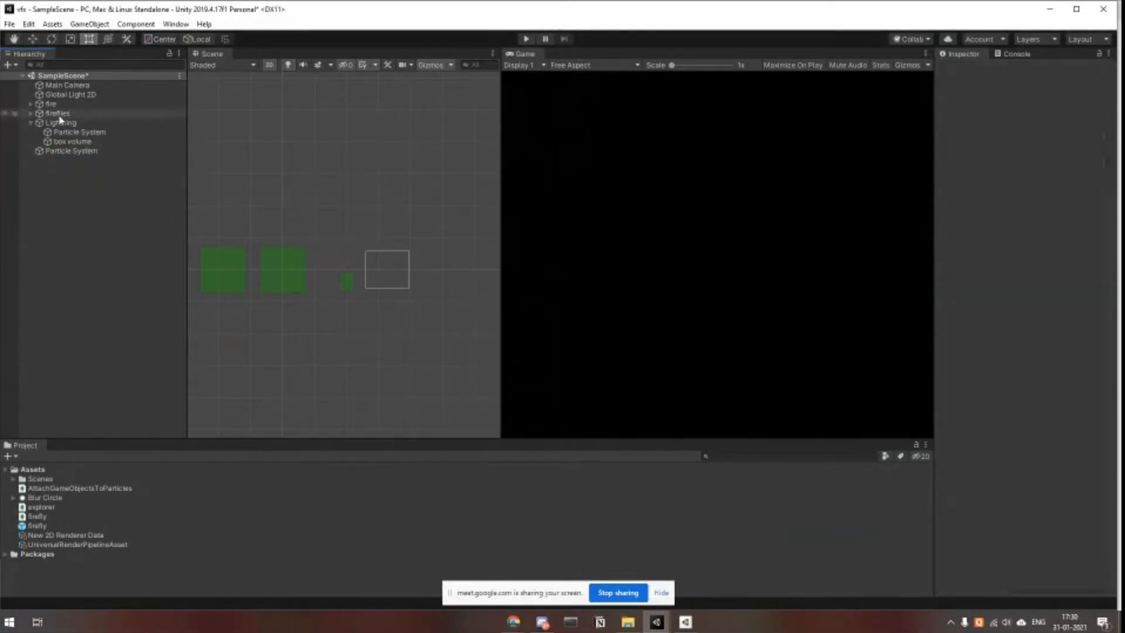
Run the scene again with the Lightning object's Particle System selected for inspection.
left_click(61, 123)
left_click(80, 133)
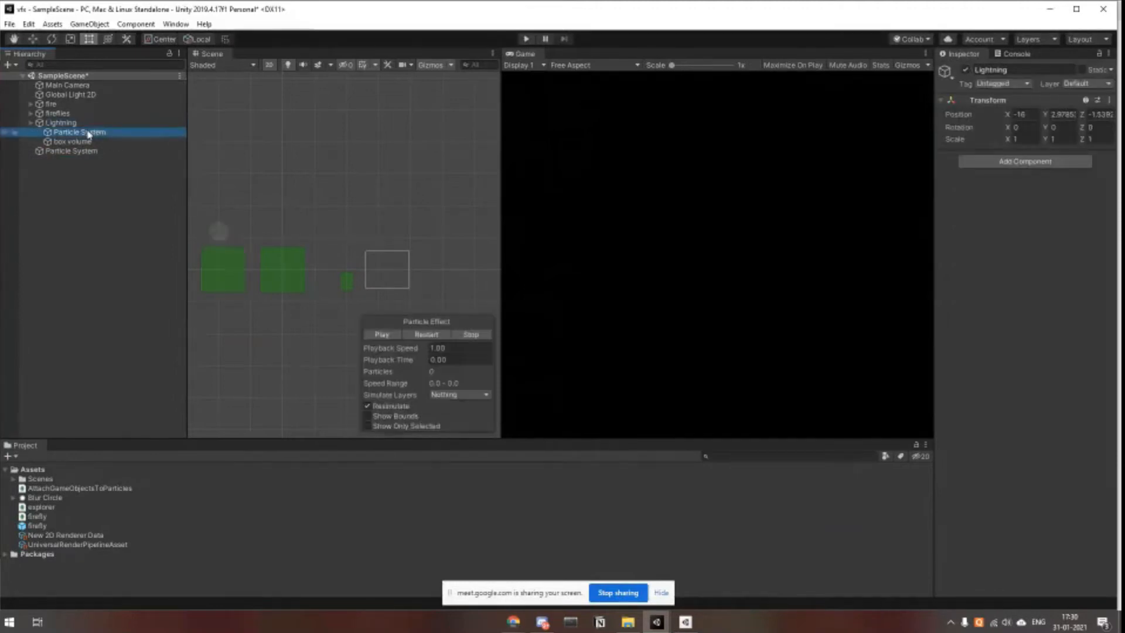
left_click(526, 39)
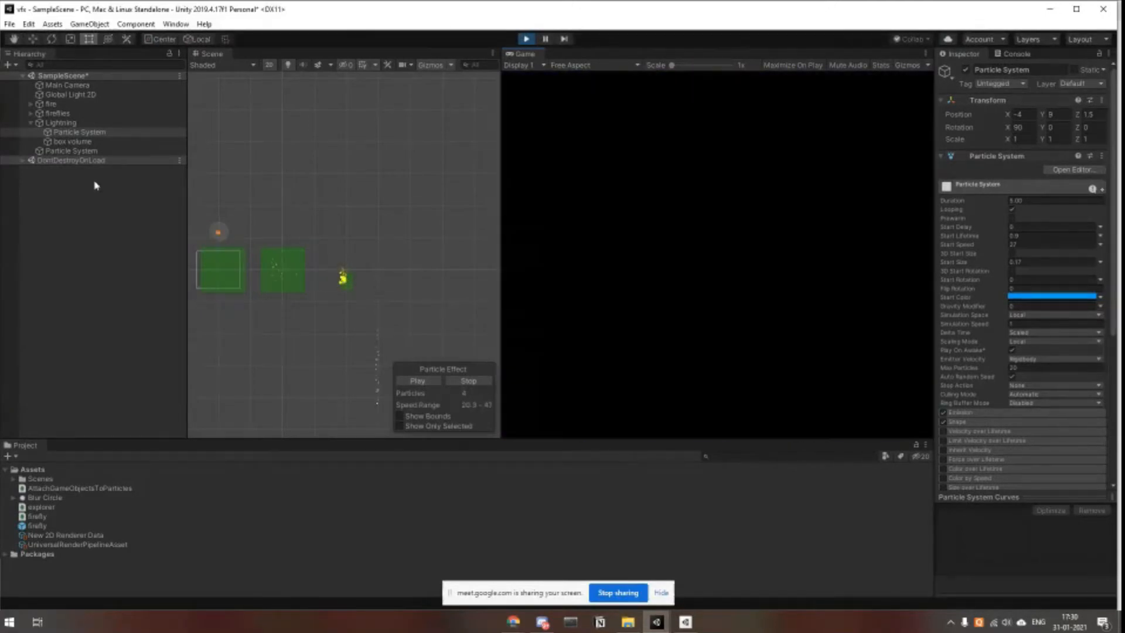
left_click(74, 133)
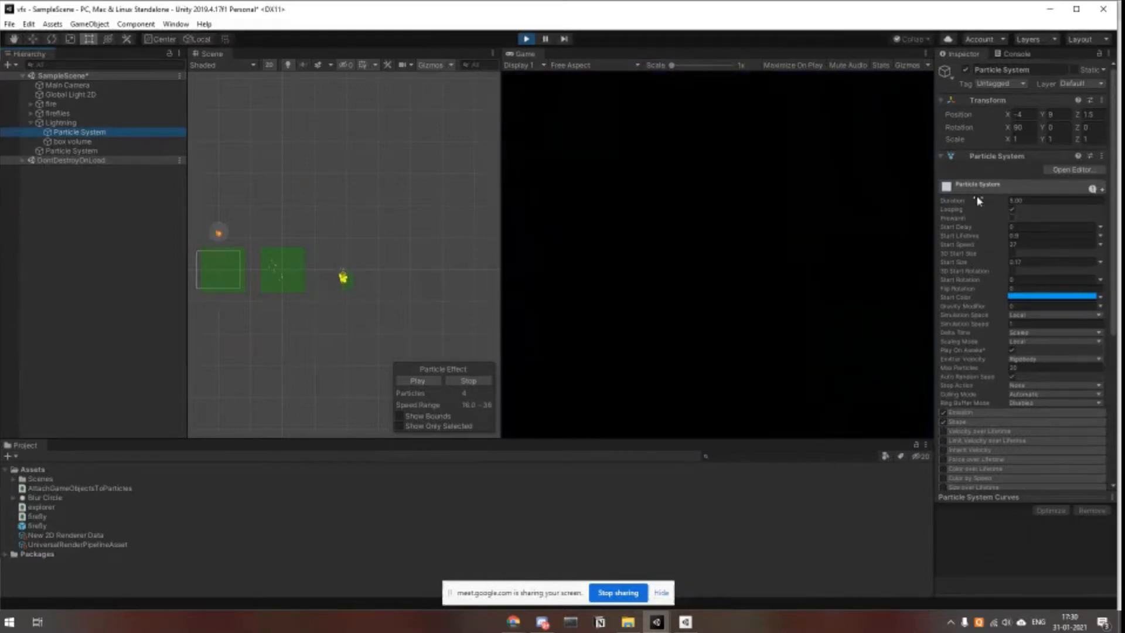
Examine the lightning particle system's Emission, Shape, Velocity over Lifetime, Limit Velocity over Lifetime, Inherit Velocity and Force over Lifetime modules.
left_click(961, 411)
scroll(978, 288, "down", 5)
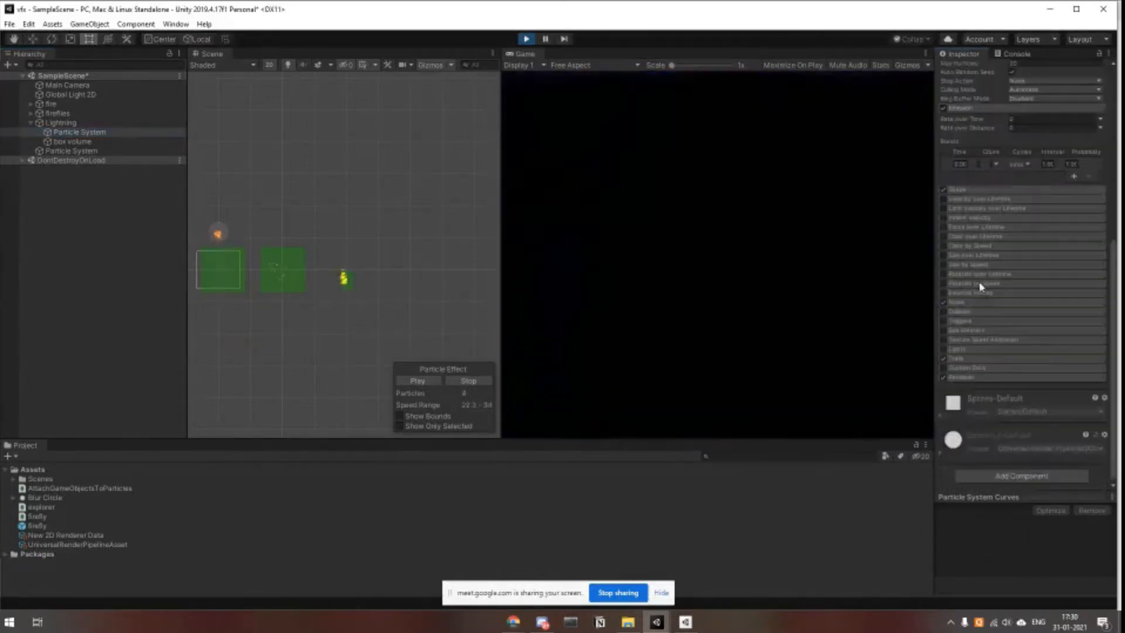
left_click(958, 189)
left_click(969, 373)
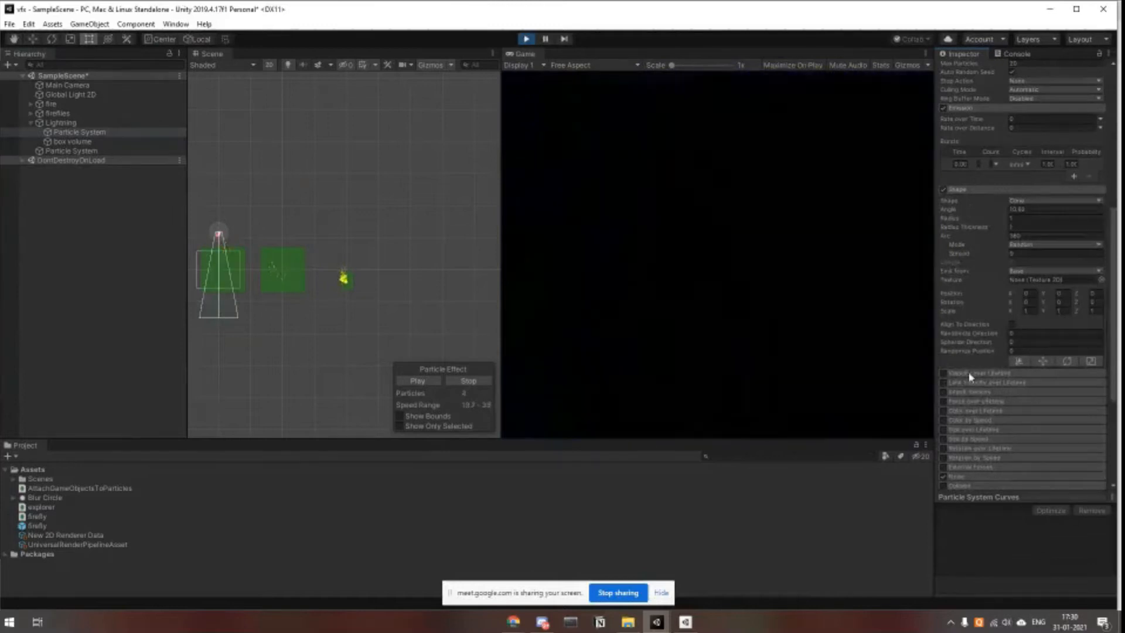
scroll(977, 294, "down", 4)
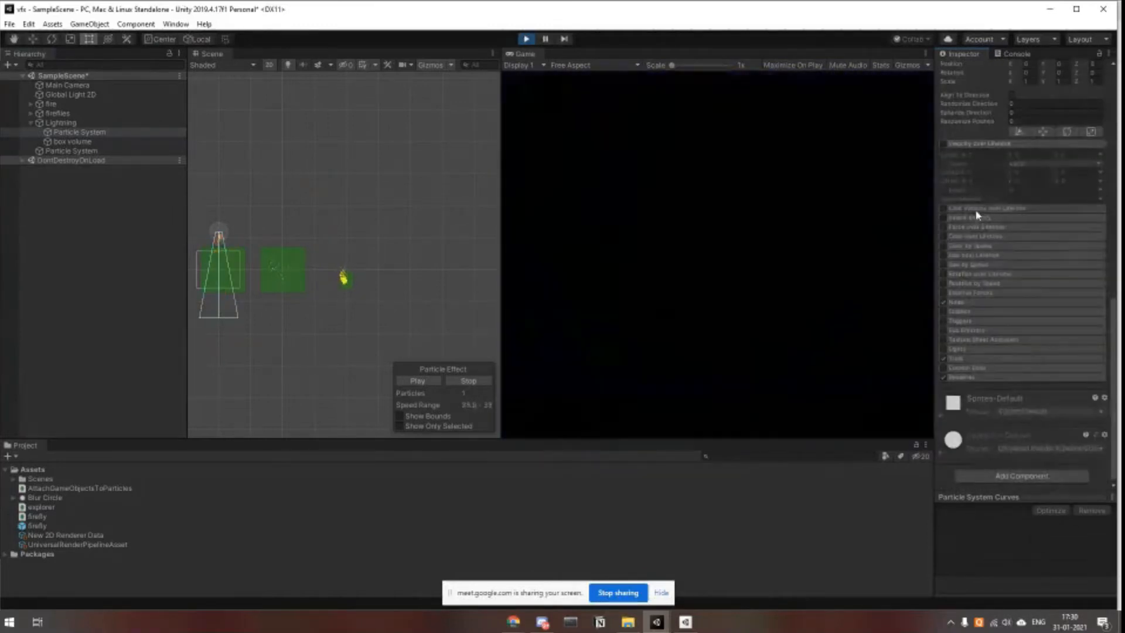
left_click(977, 209)
left_click(976, 273)
left_click(976, 302)
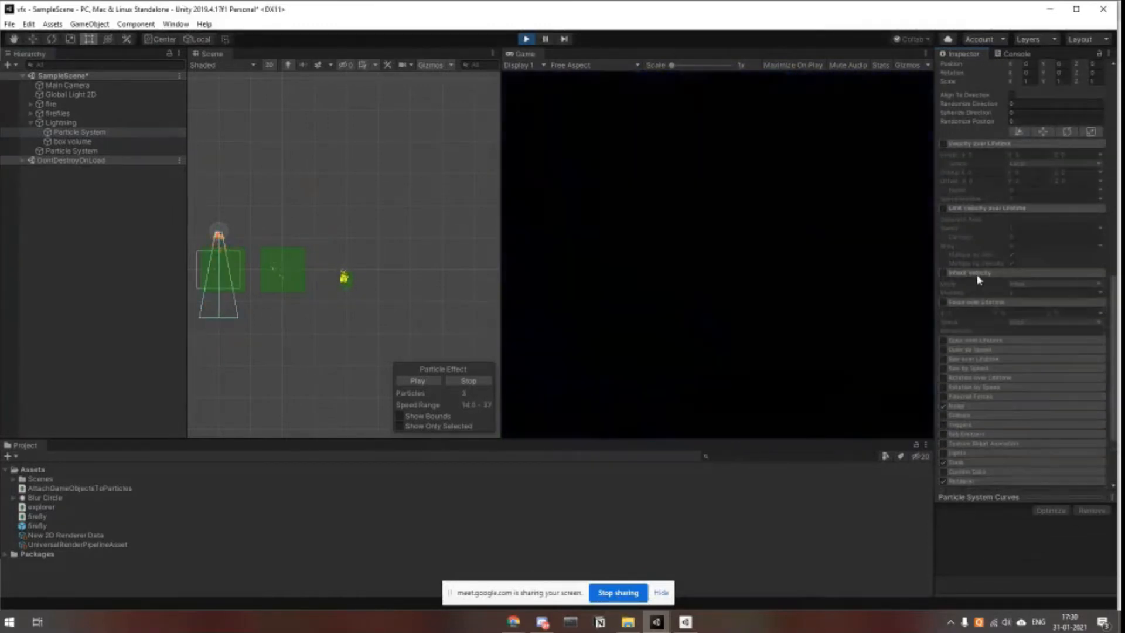
Collapse the velocity, force and Emission modules of the lightning particle system and return to its main settings.
left_click(976, 274)
left_click(970, 287)
left_click(969, 211)
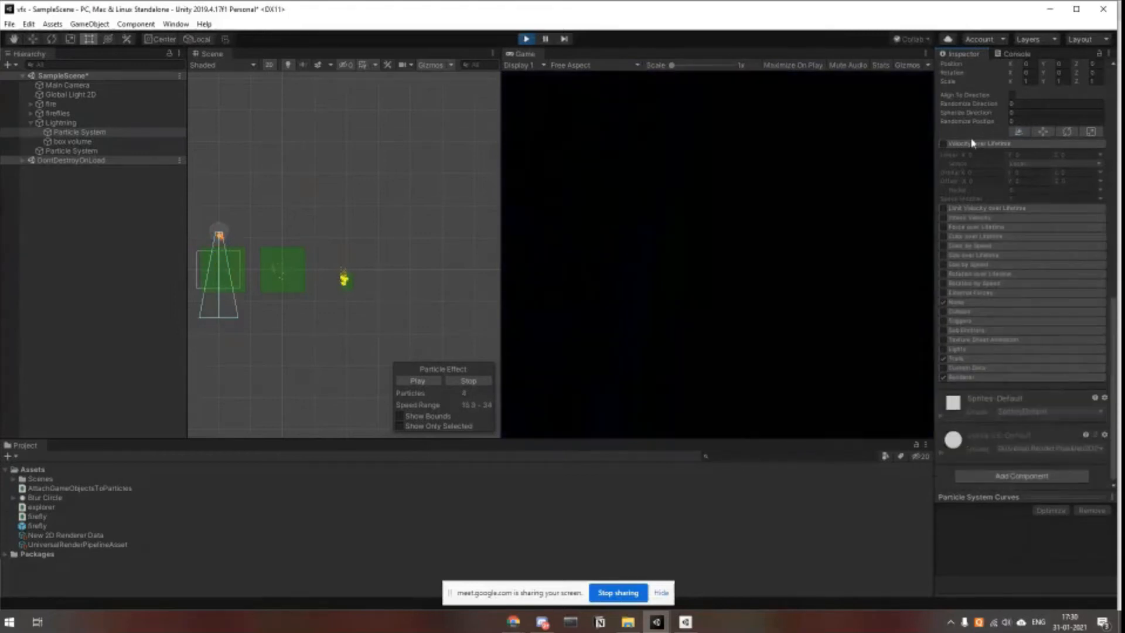
left_click(969, 145)
scroll(994, 212, "up", 10)
left_click(973, 356)
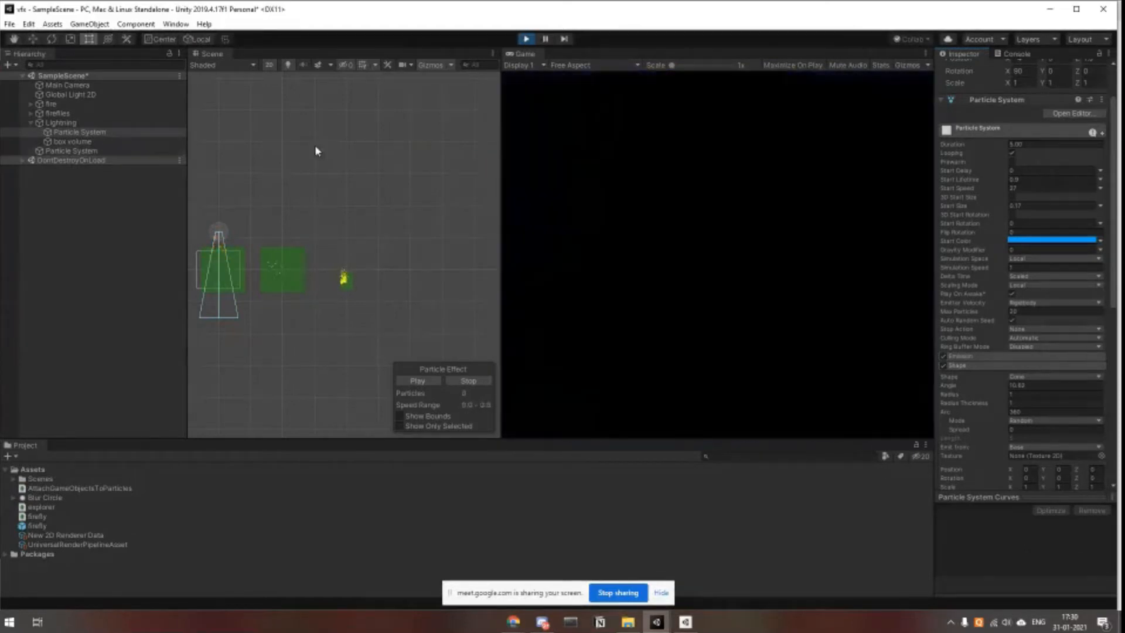
scroll(1002, 217, "up", 2)
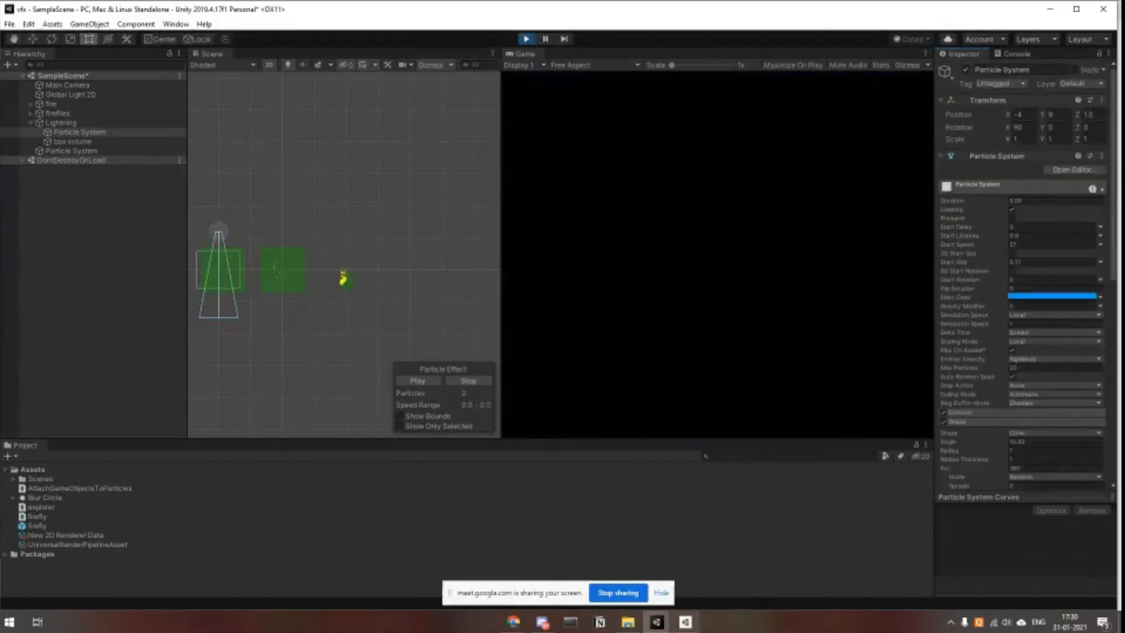
Check the Google Meet call, return to the vfx Unity project and widen the Inspector.
mouse_move(513, 621)
left_click(589, 553)
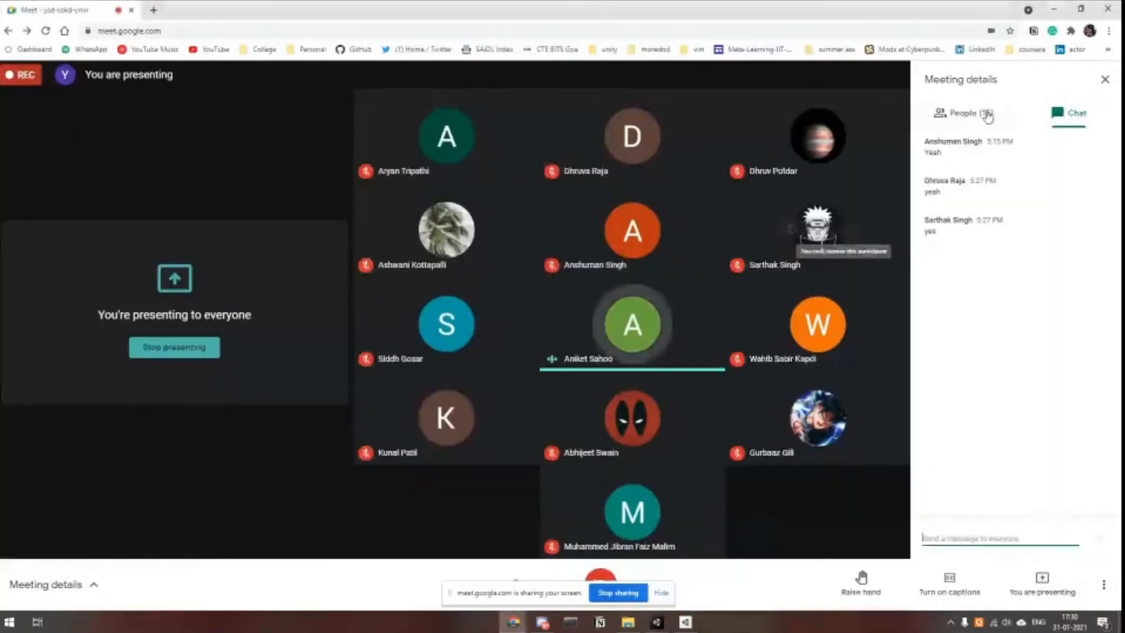
mouse_move(656, 621)
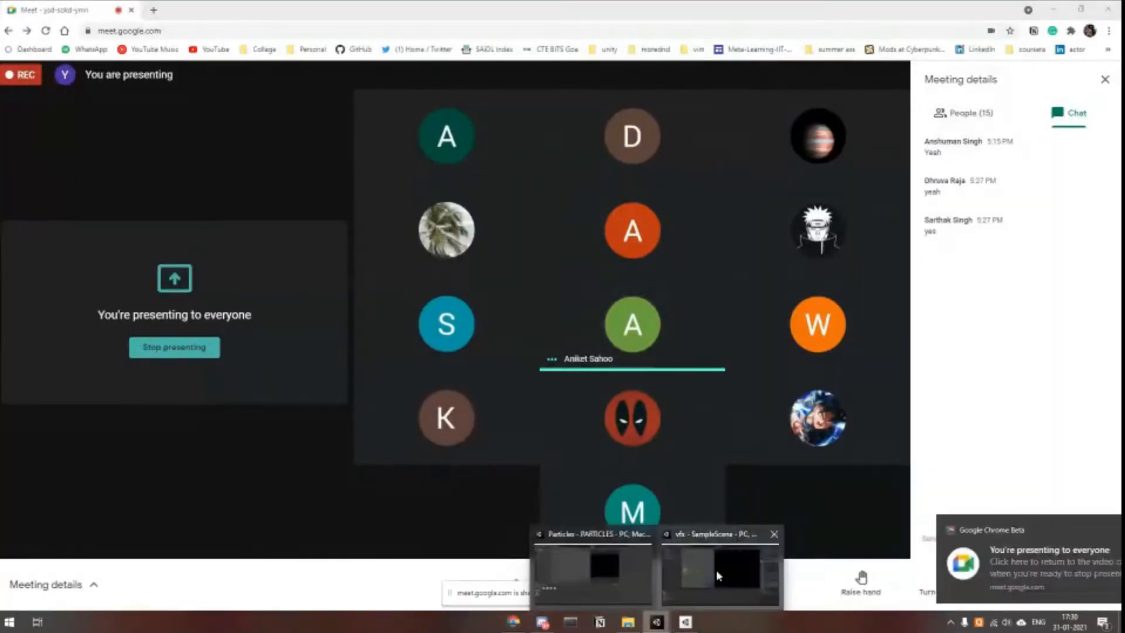
left_click(715, 569)
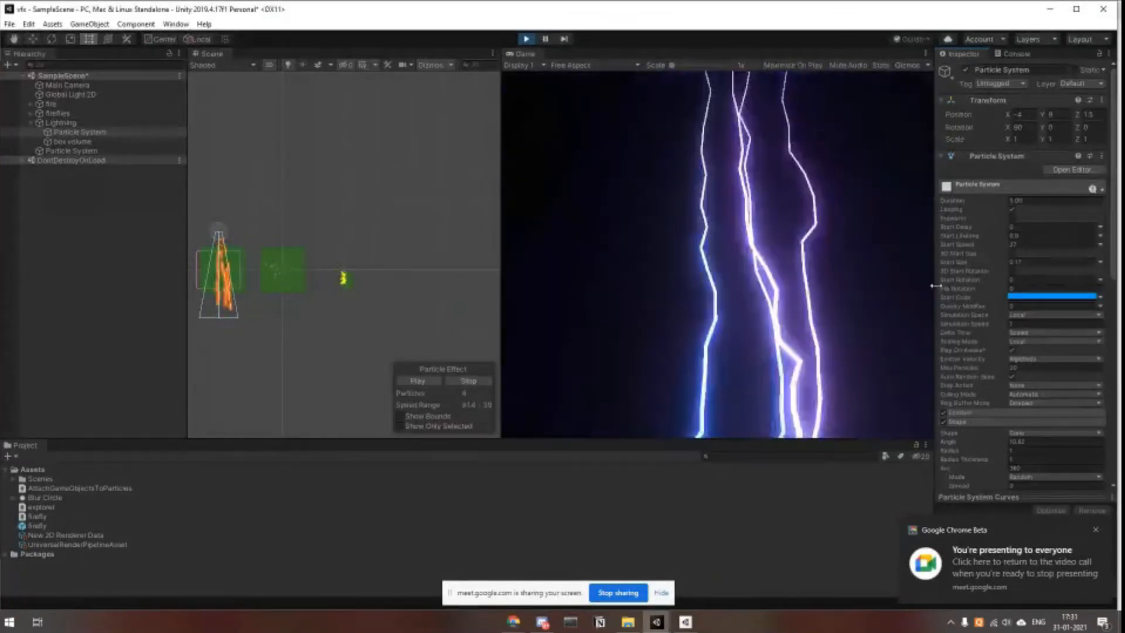
left_click_drag(935, 281, 737, 299)
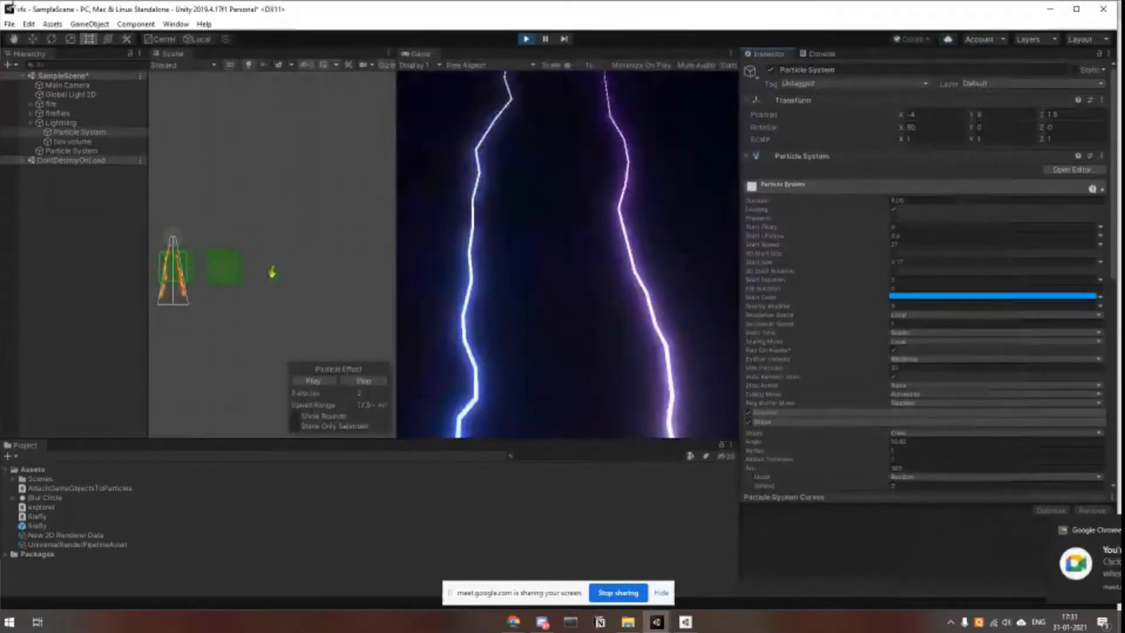
left_click(10, 24)
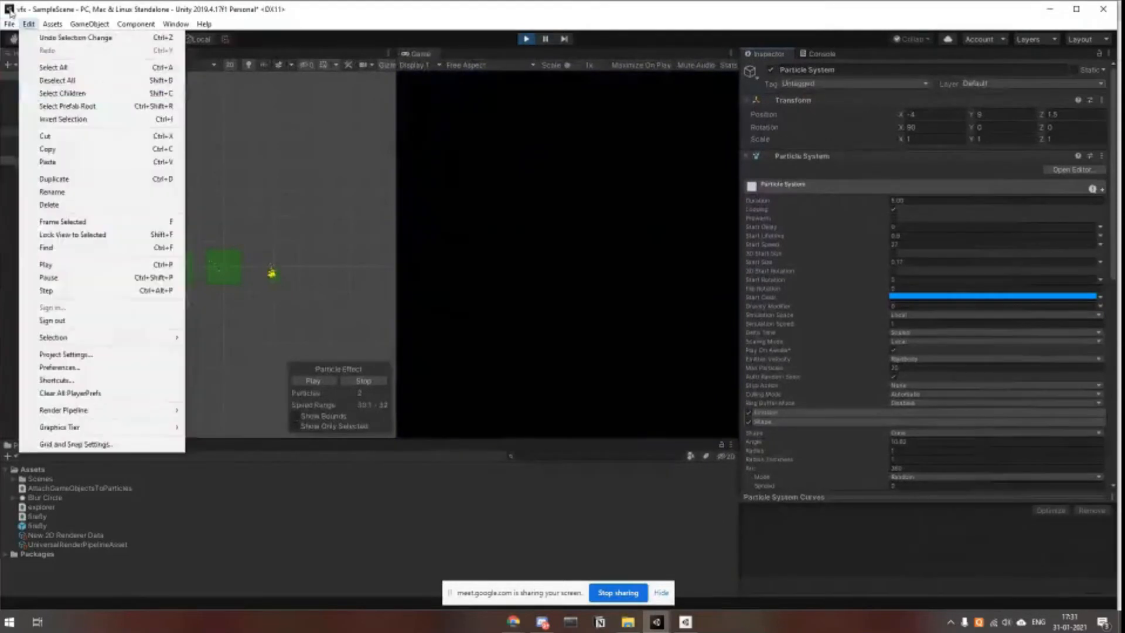
mouse_move(33, 27)
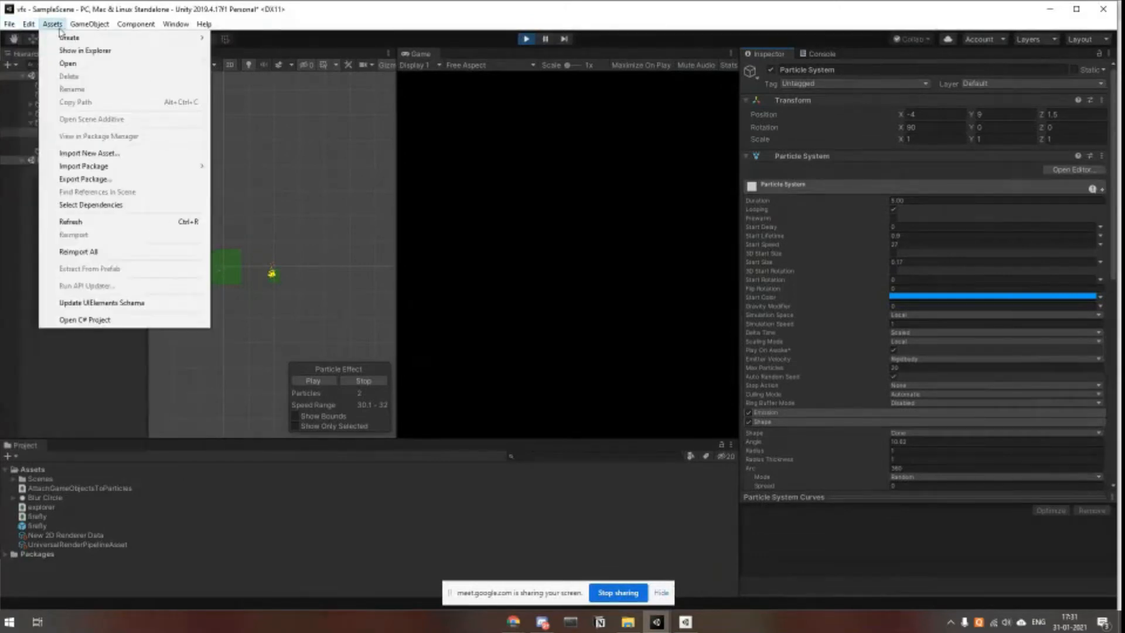
left_click(450, 20)
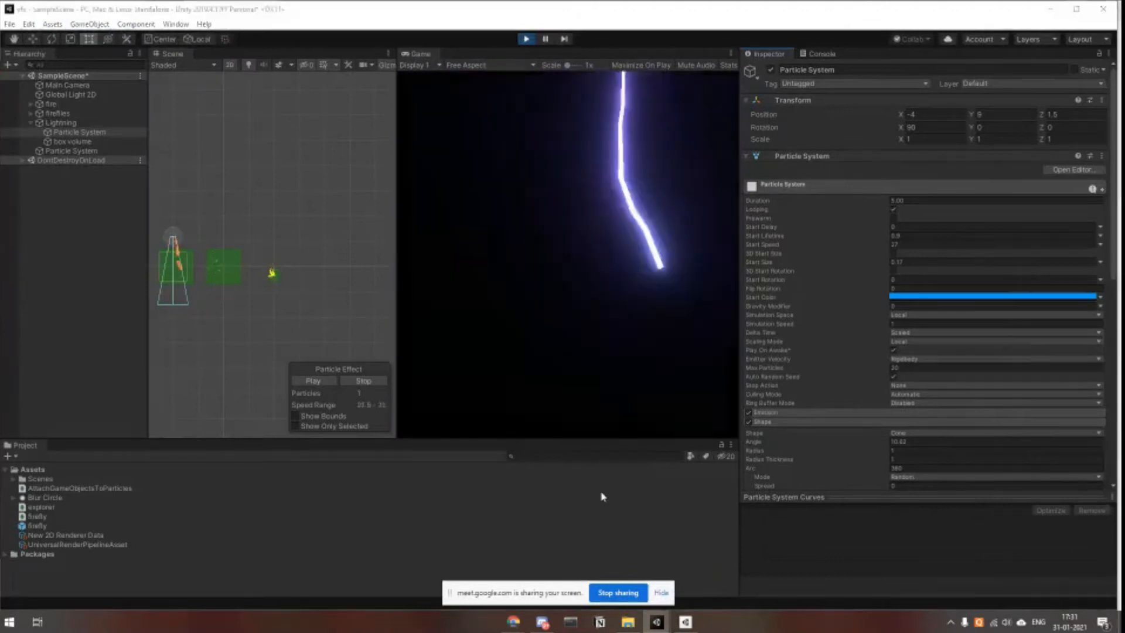
Start the Windows Magnifier to enlarge the particle system settings on screen.
key("super")
type("mag")
key("Return")
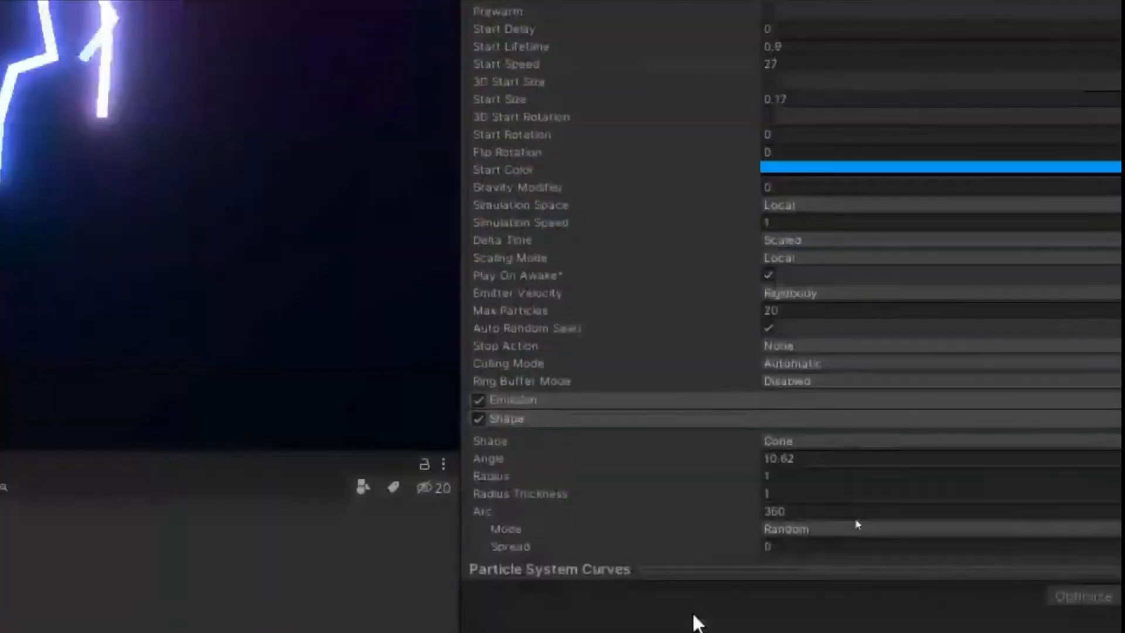
Collapse the Shape module and expand the Noise module to examine the lightning's noise settings.
left_click(529, 419)
scroll(574, 377, "down", 10)
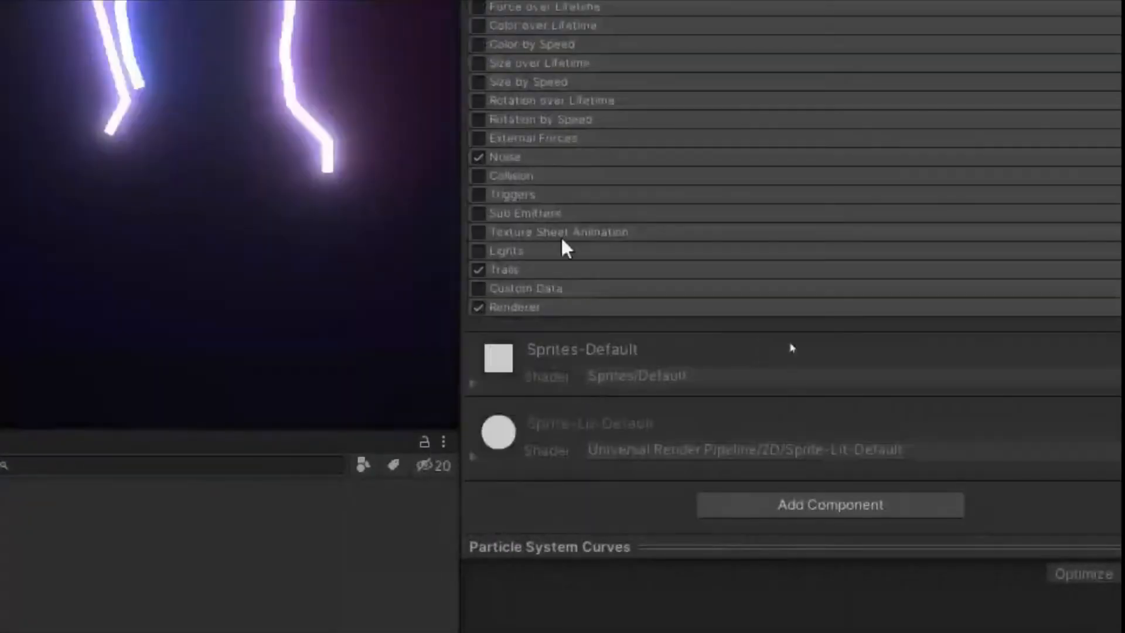
scroll(561, 239, "up", 6)
left_click(521, 367)
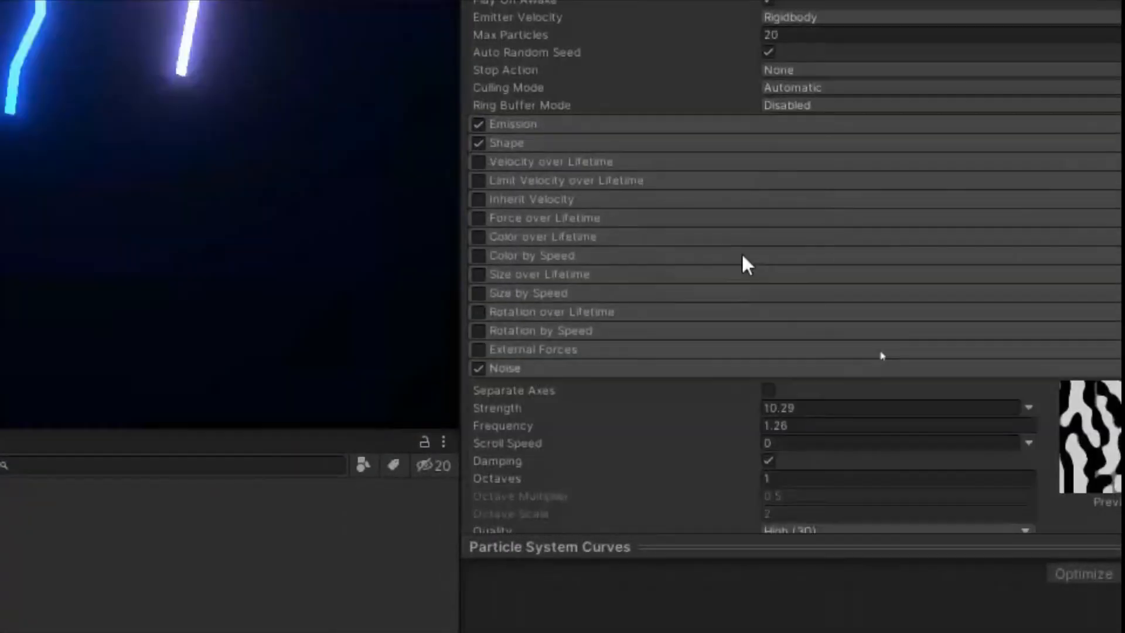
scroll(747, 264, "down", 4)
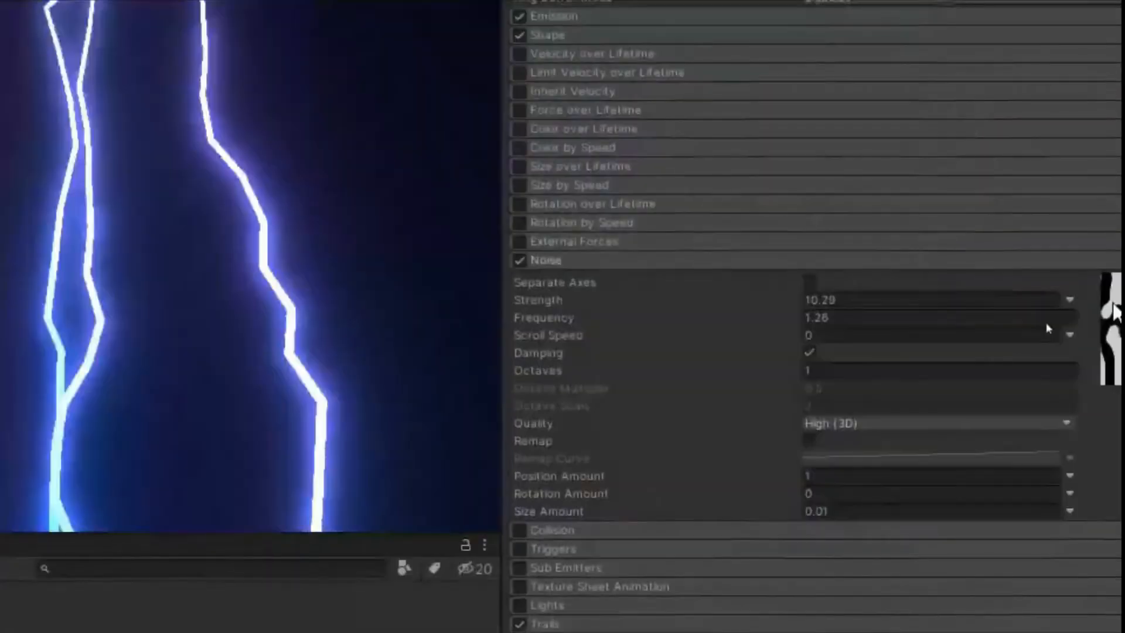
left_click(719, 267)
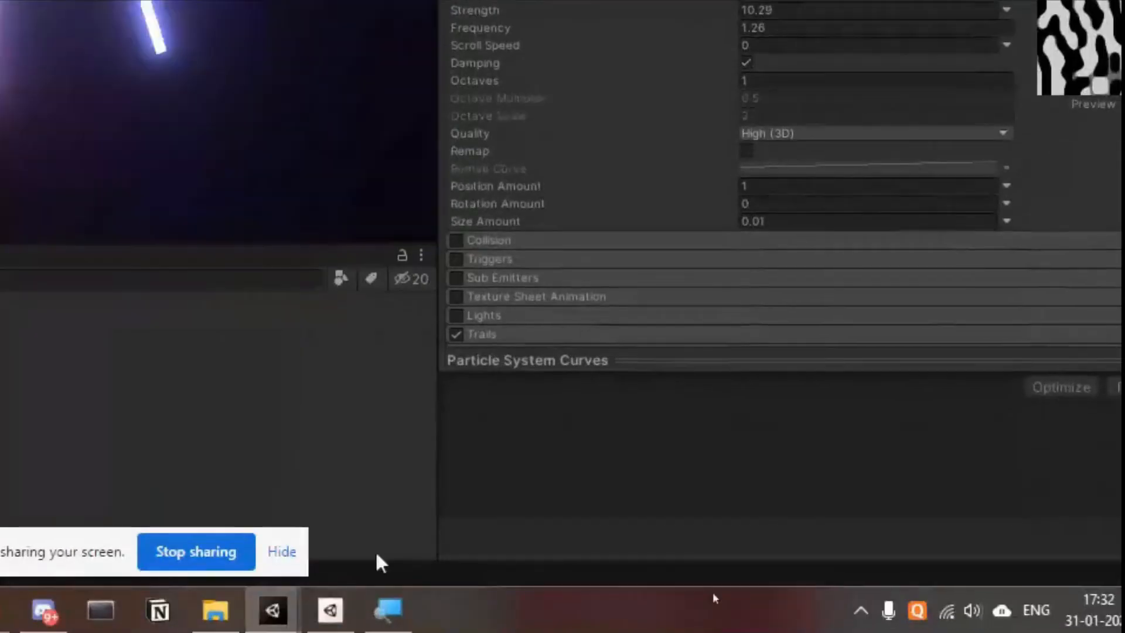
Close the Windows Magnifier to restore the normal screen size.
left_click(391, 622)
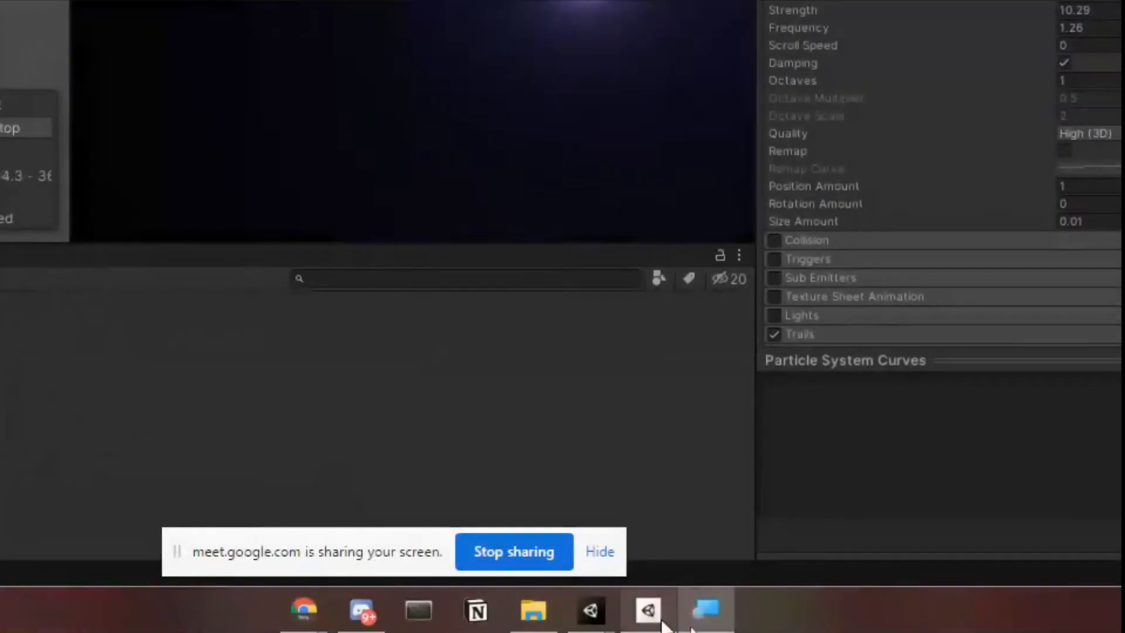
right_click(705, 621)
left_click(682, 556)
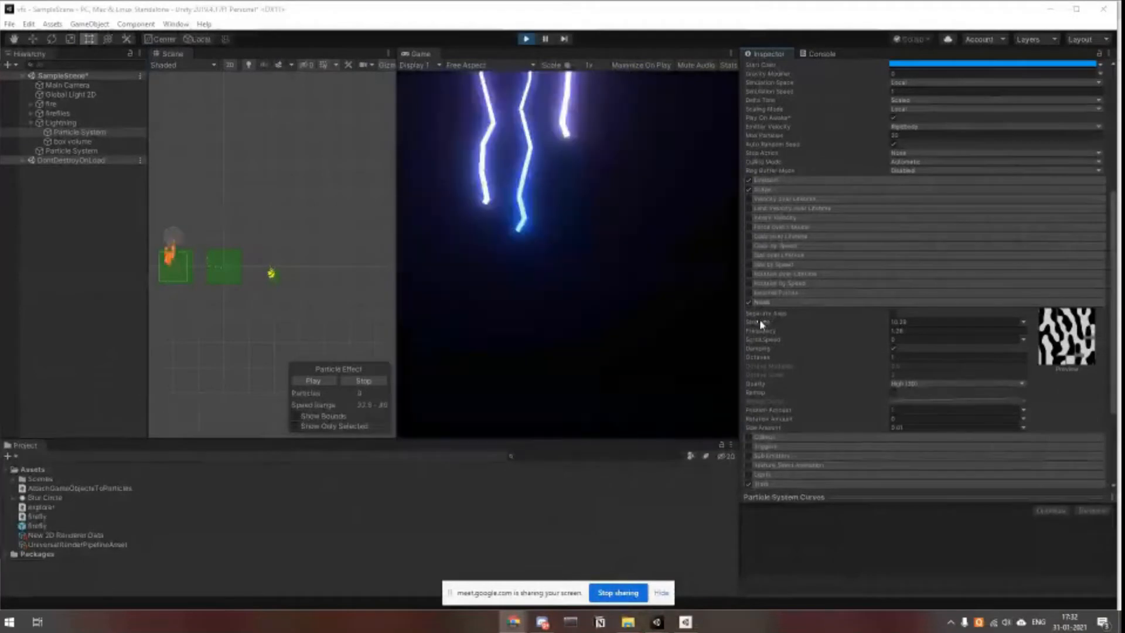
Increase the Noise module's Strength and Frequency to make the running lightning more jagged.
left_click_drag(758, 321, 992, 308)
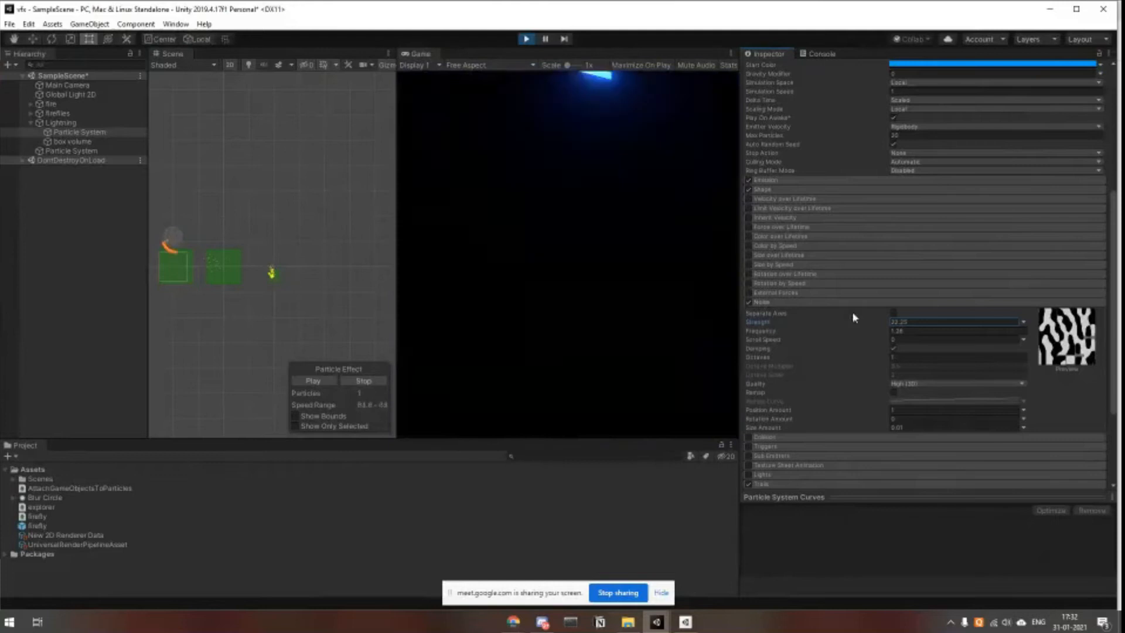
left_click_drag(767, 333, 805, 327)
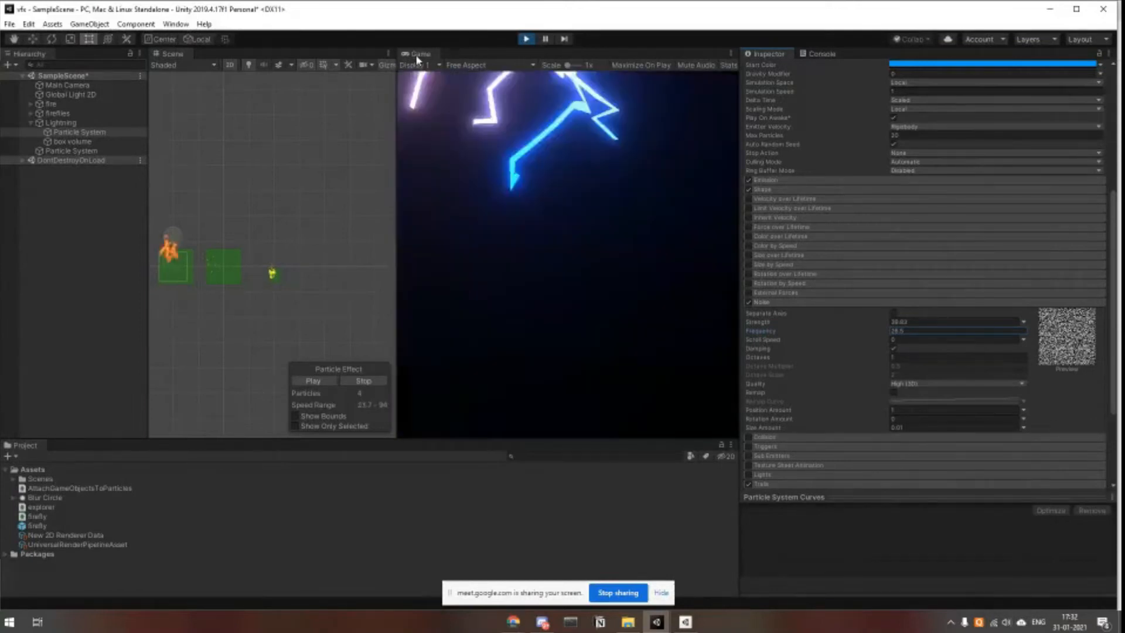
Maximize the Game view to watch the modified lightning effect, and restore the normal layout.
right_click(418, 54)
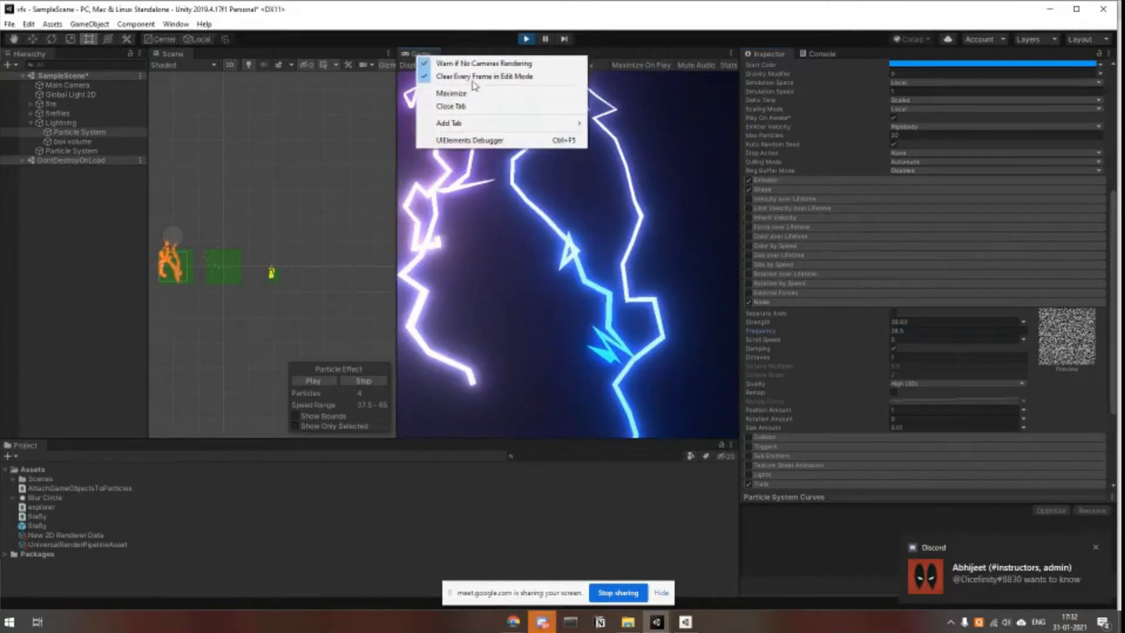
left_click(408, 57)
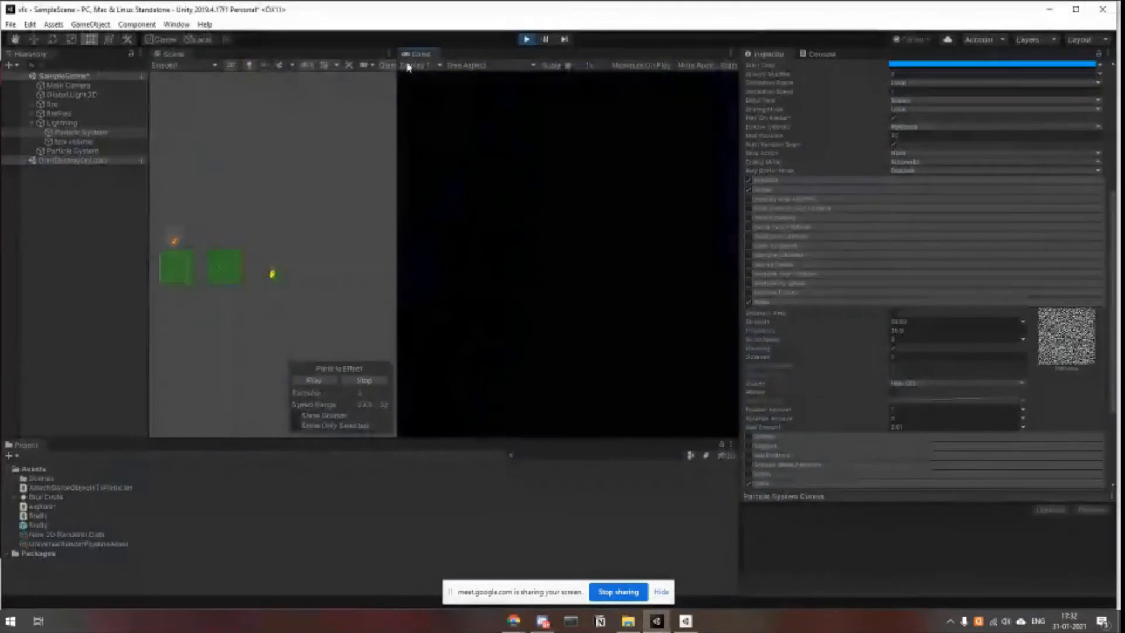
right_click(408, 57)
left_click(448, 92)
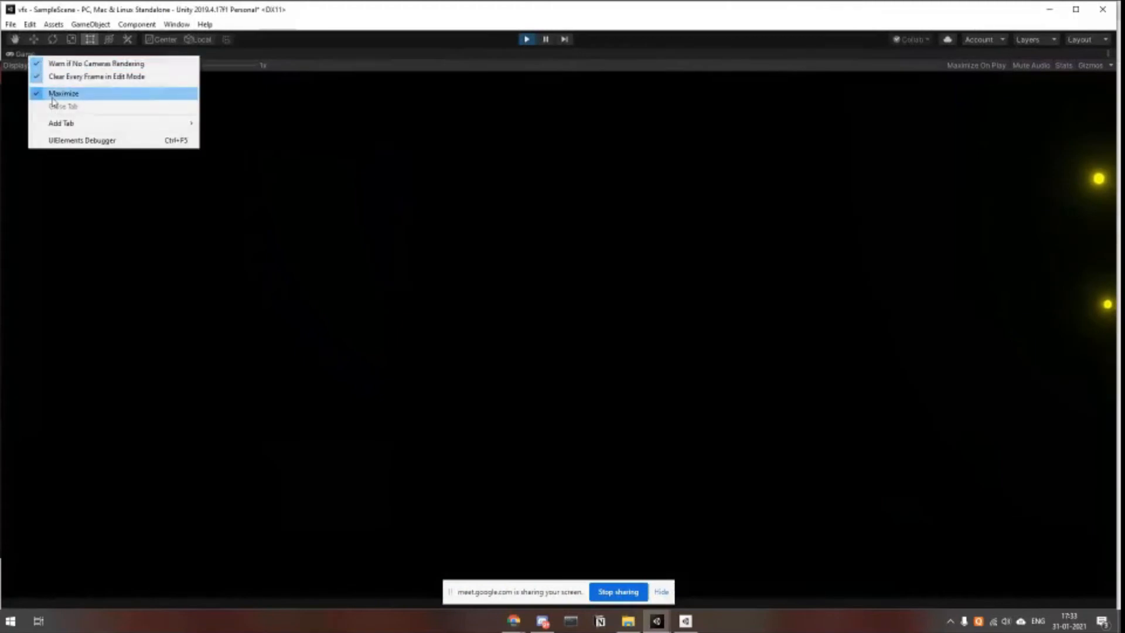
left_click(53, 95)
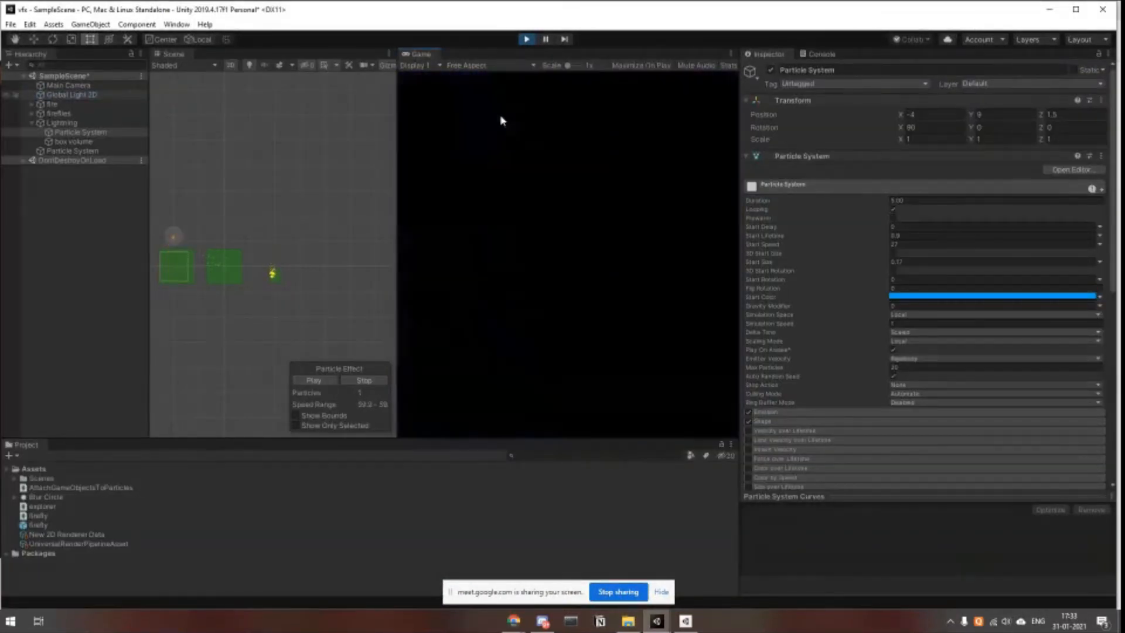
Stop the running vfx scene and switch to the Particles project in the other Unity window.
left_click(527, 39)
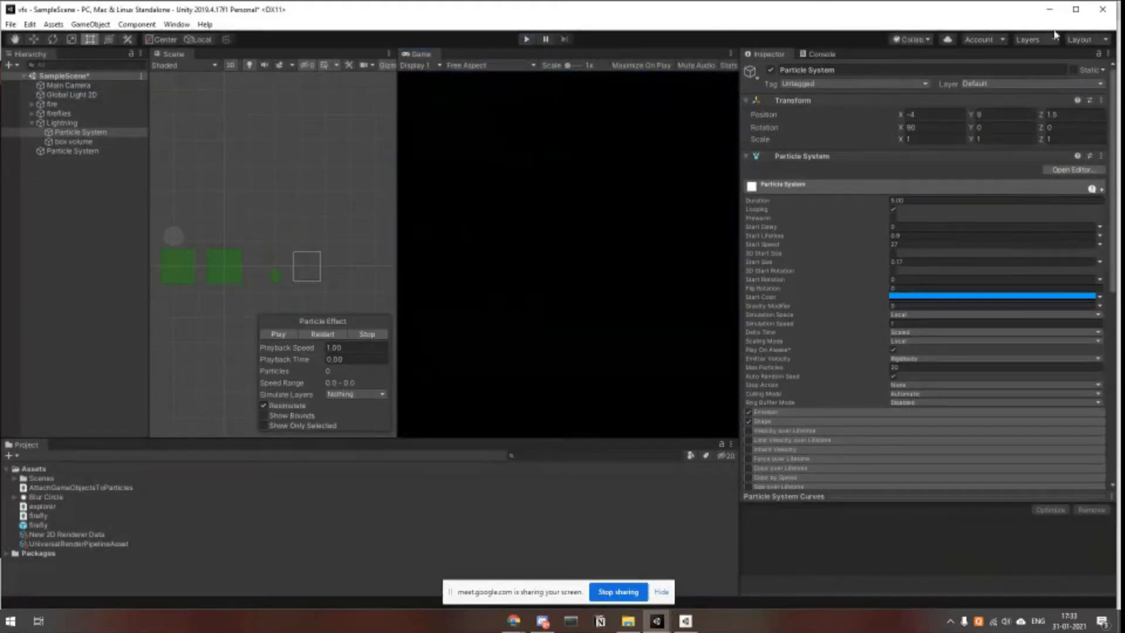
left_click(1049, 13)
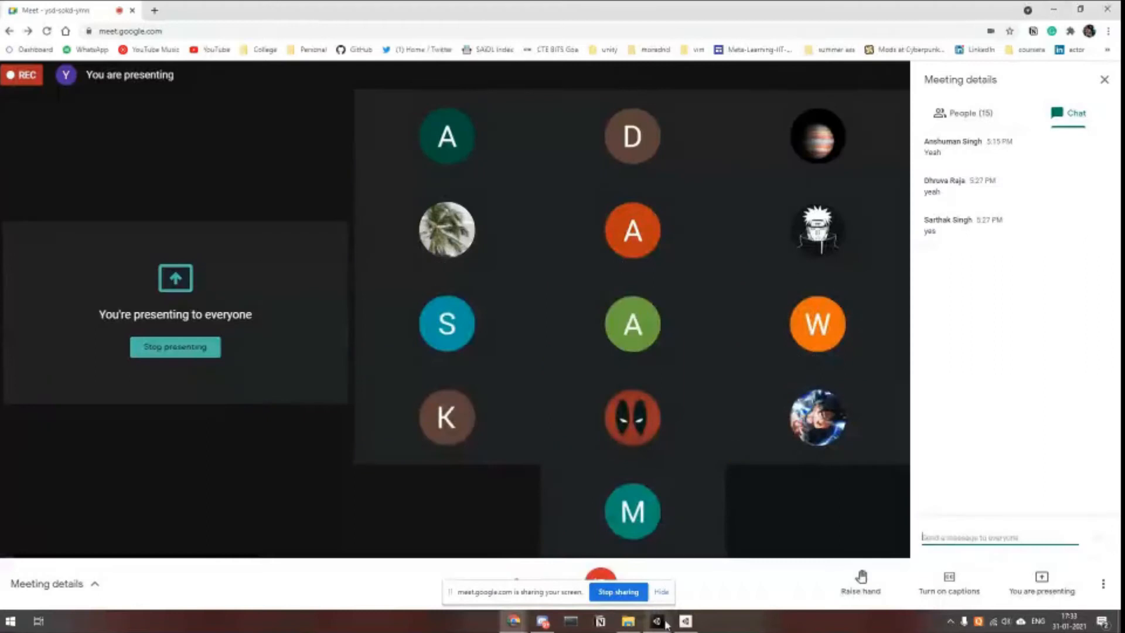
mouse_move(656, 621)
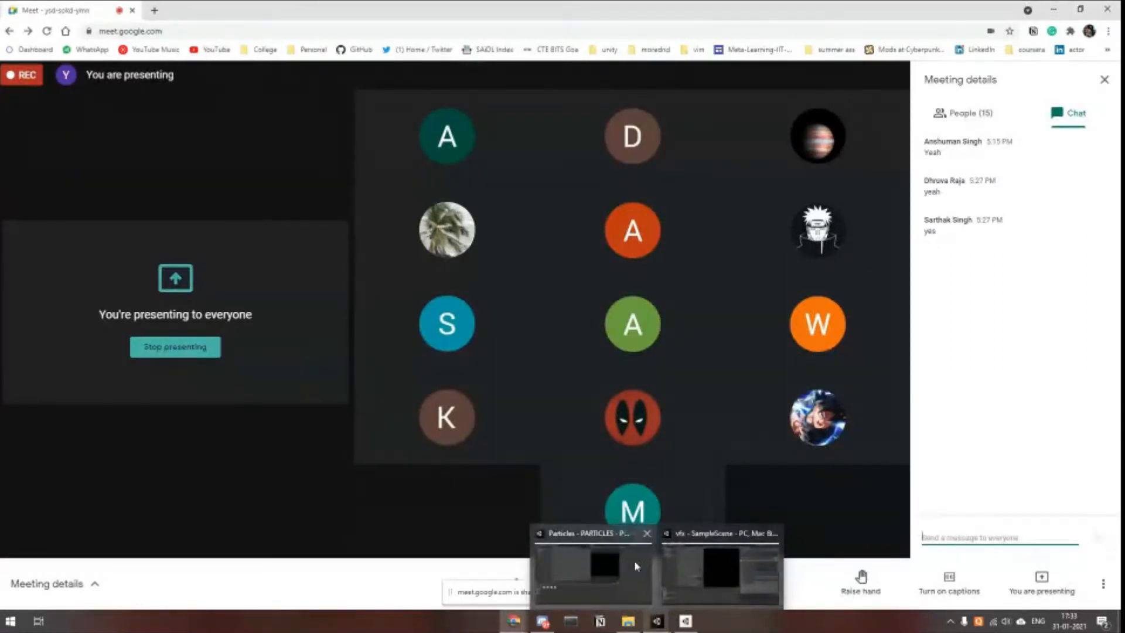
left_click(635, 566)
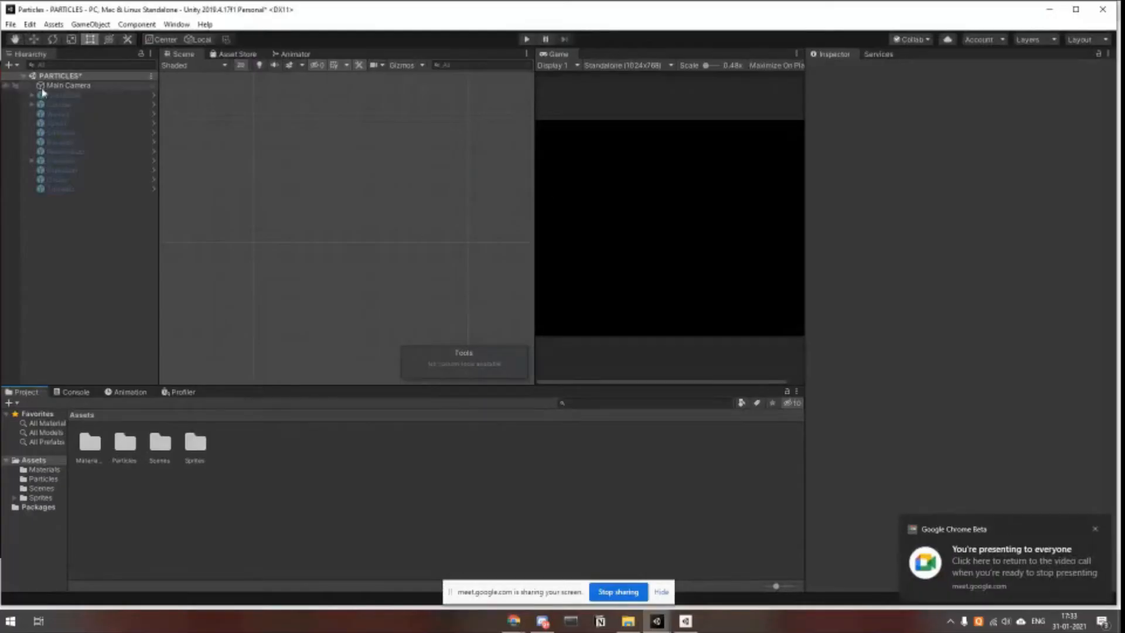
Enable the Wavey particle system object and run the PARTICLES scene with a wider Game view.
left_click(71, 95)
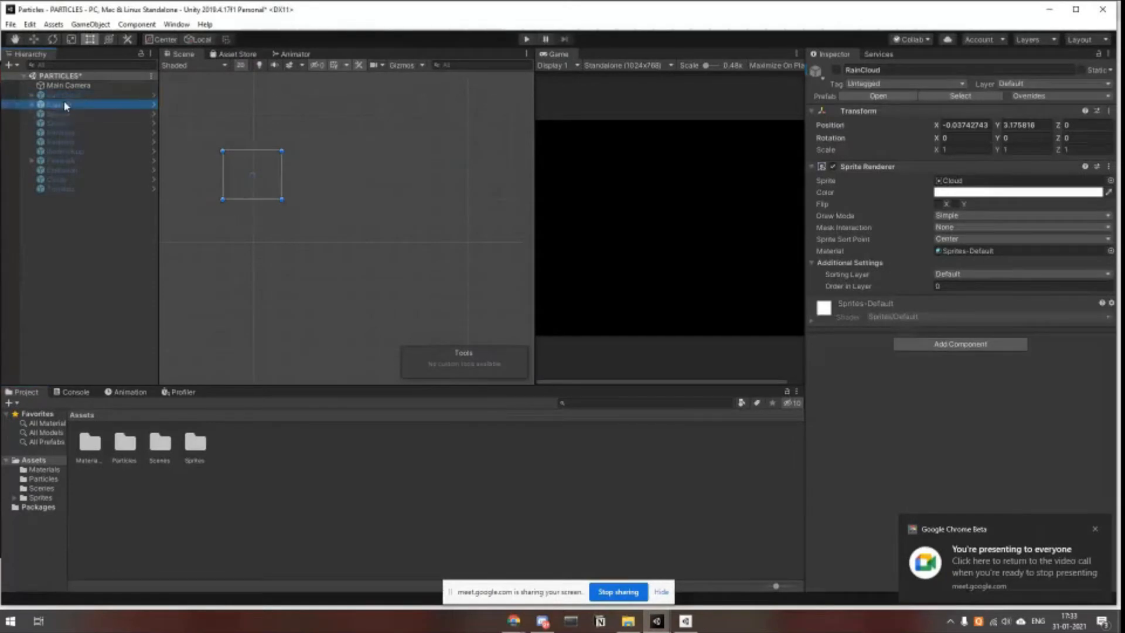
left_click(65, 114)
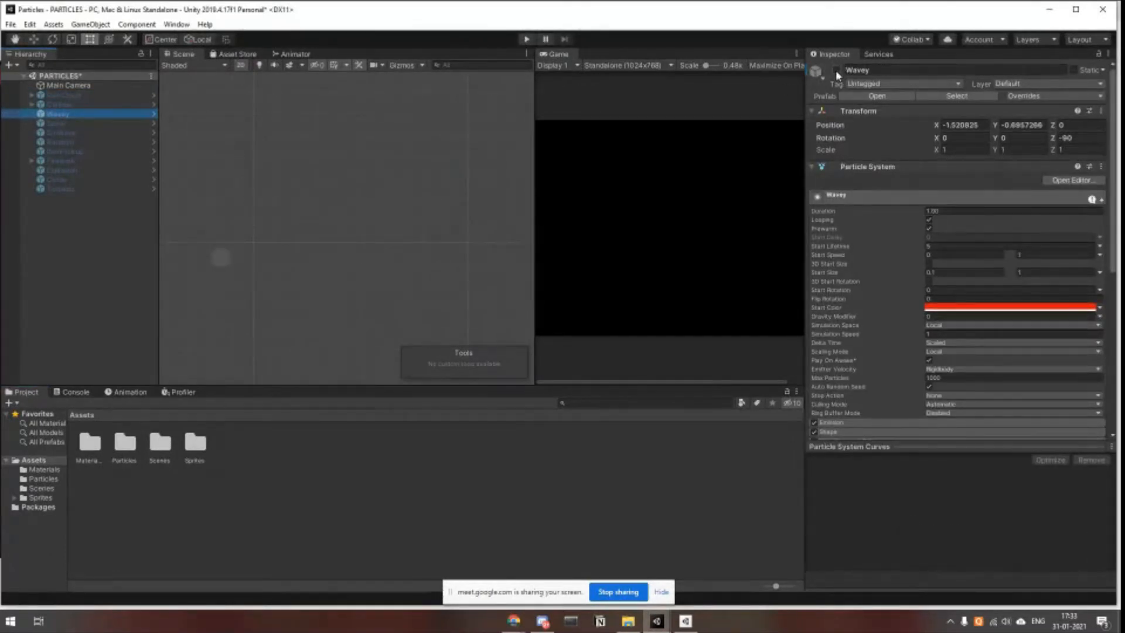
left_click(527, 40)
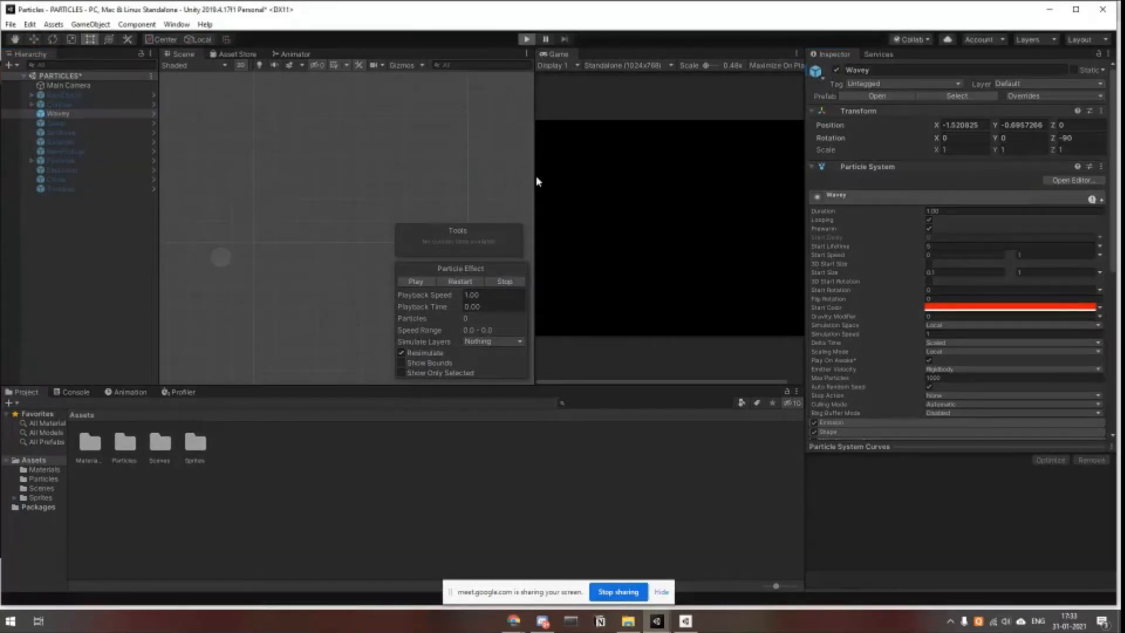
left_click_drag(533, 175, 396, 174)
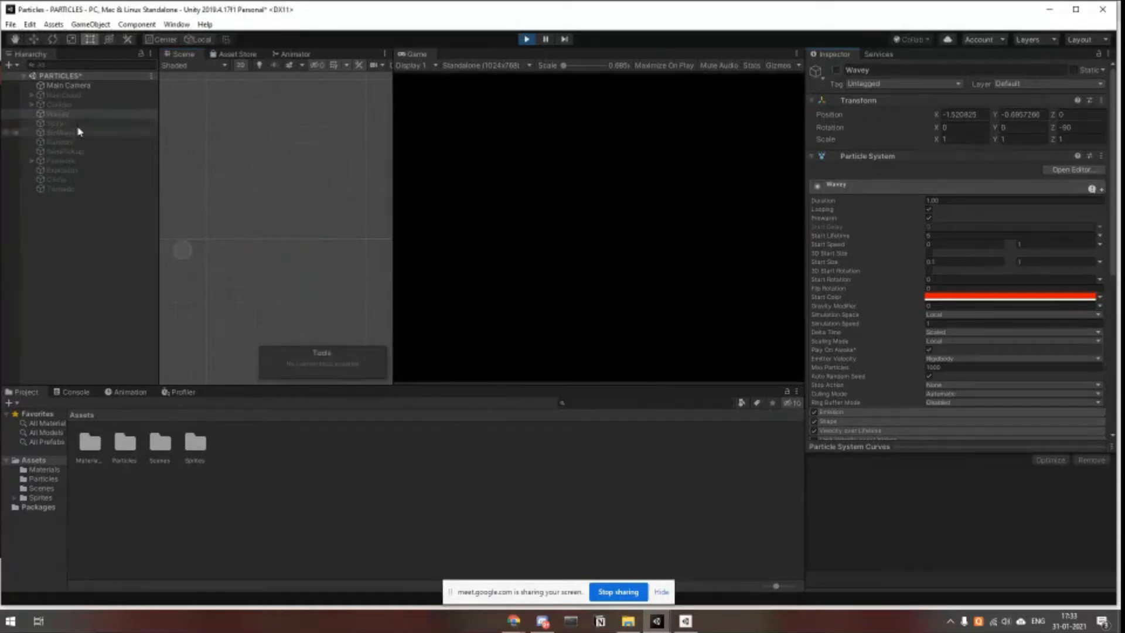
Enable the Spiral particle system in the running scene and review its module list.
left_click(836, 69)
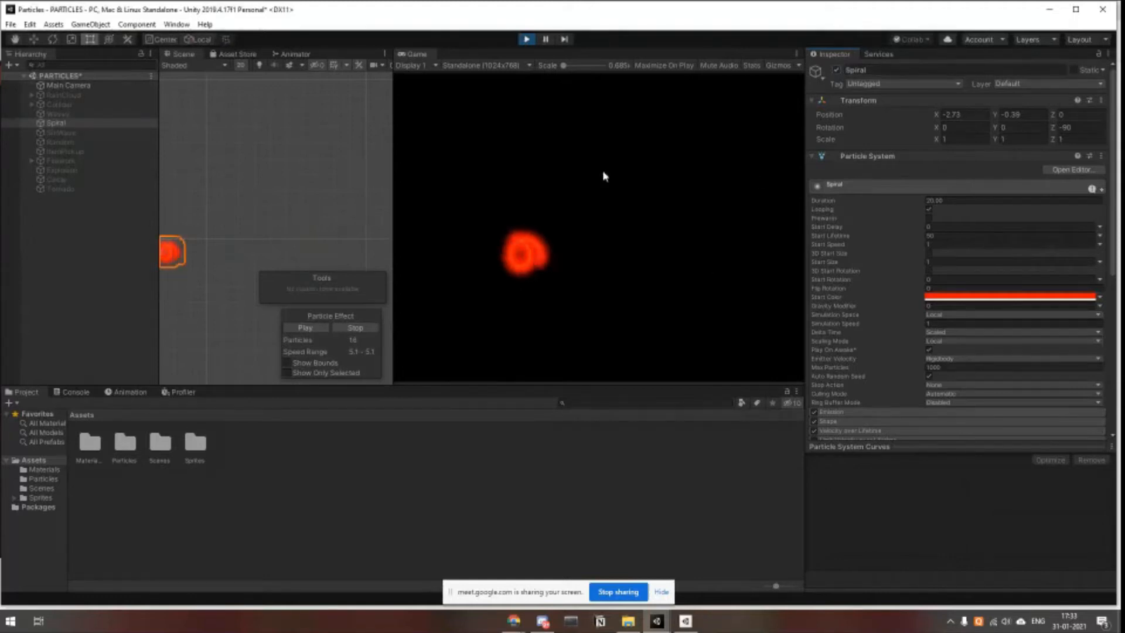
scroll(943, 235, "down", 5)
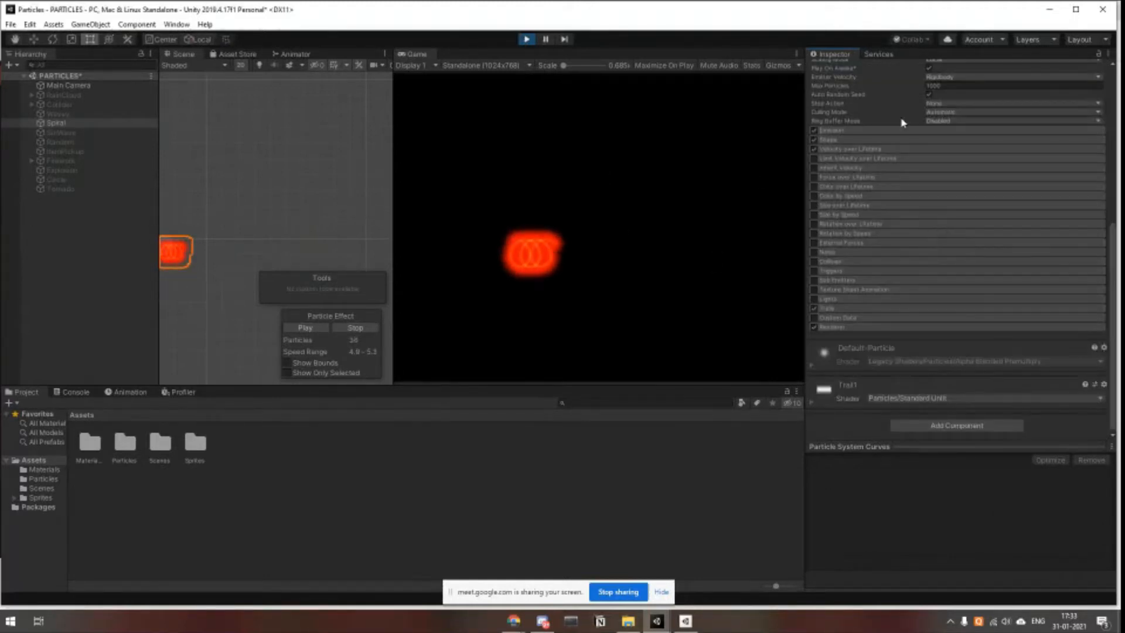
scroll(890, 286, "up", 4)
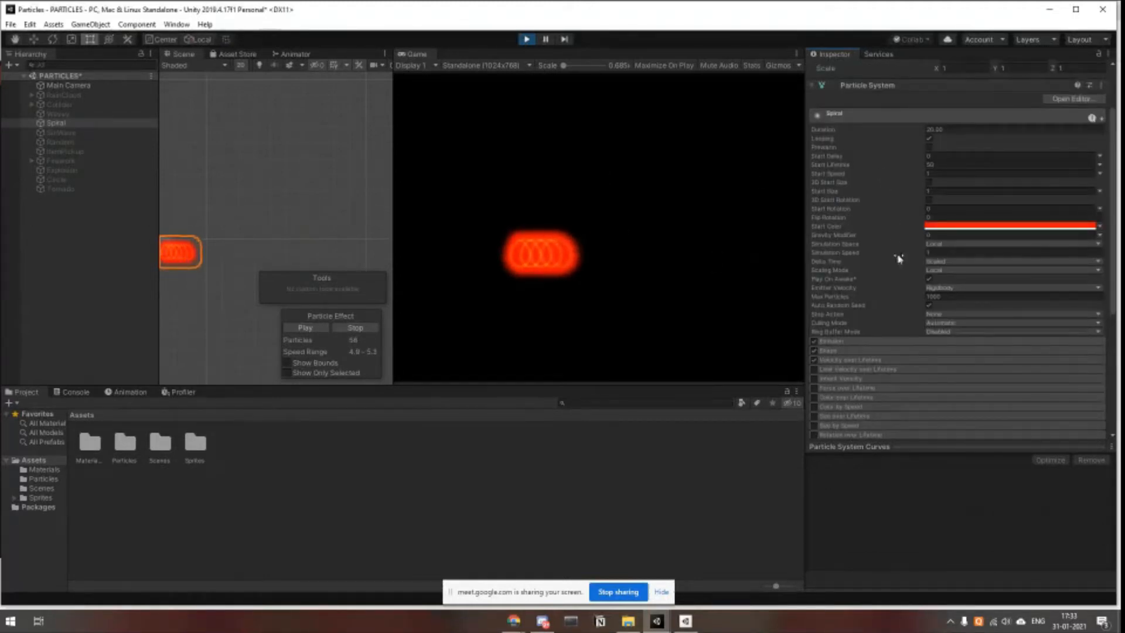
scroll(847, 167, "up", 2)
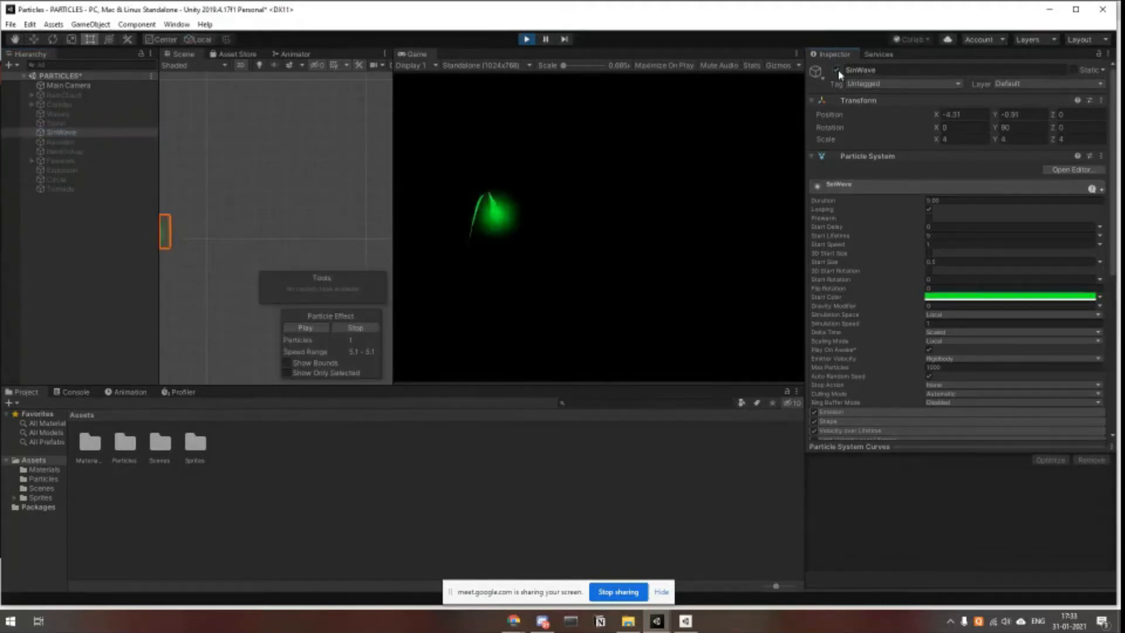
Stop the running scene and replay the enabled Random particle effect several times in the Scene view.
left_click(103, 142)
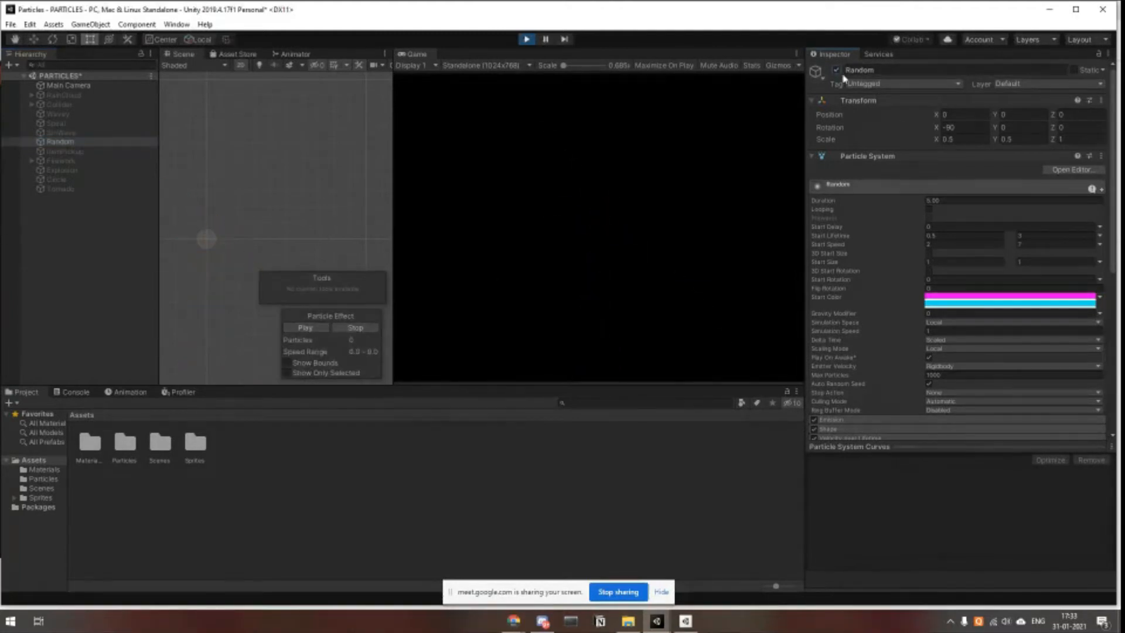
left_click(527, 40)
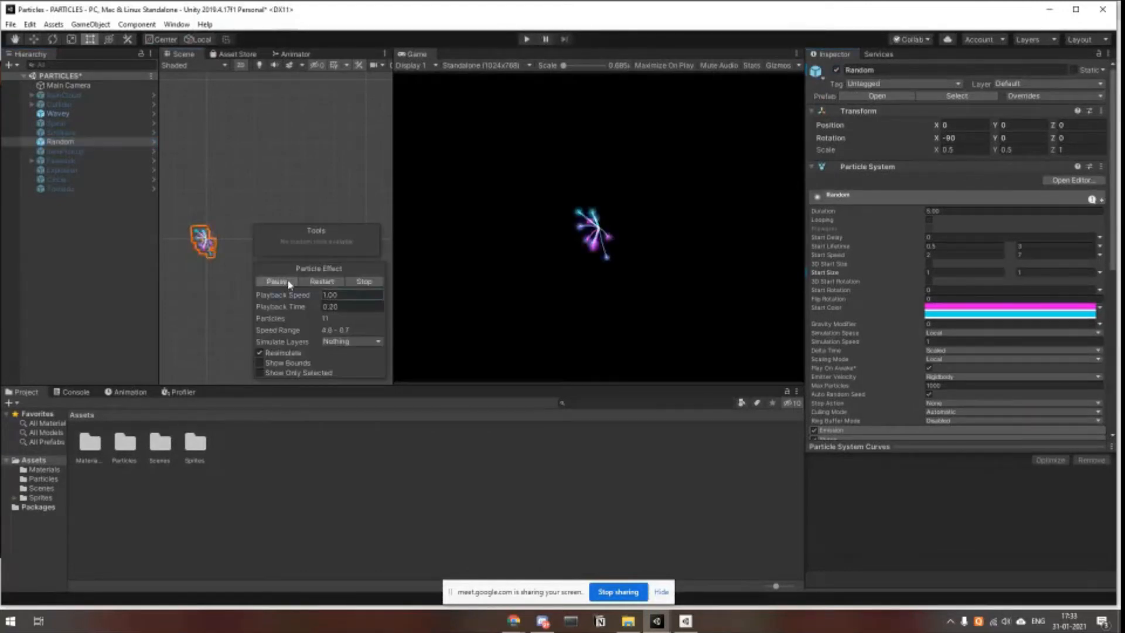
left_click(318, 283)
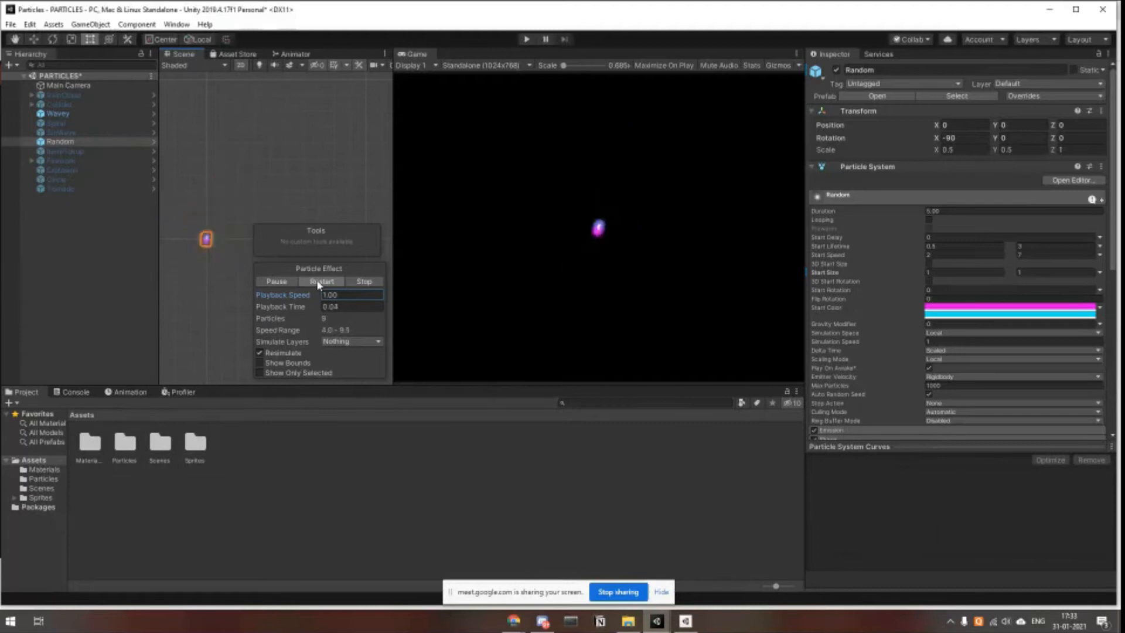
left_click(318, 283)
left_click(318, 282)
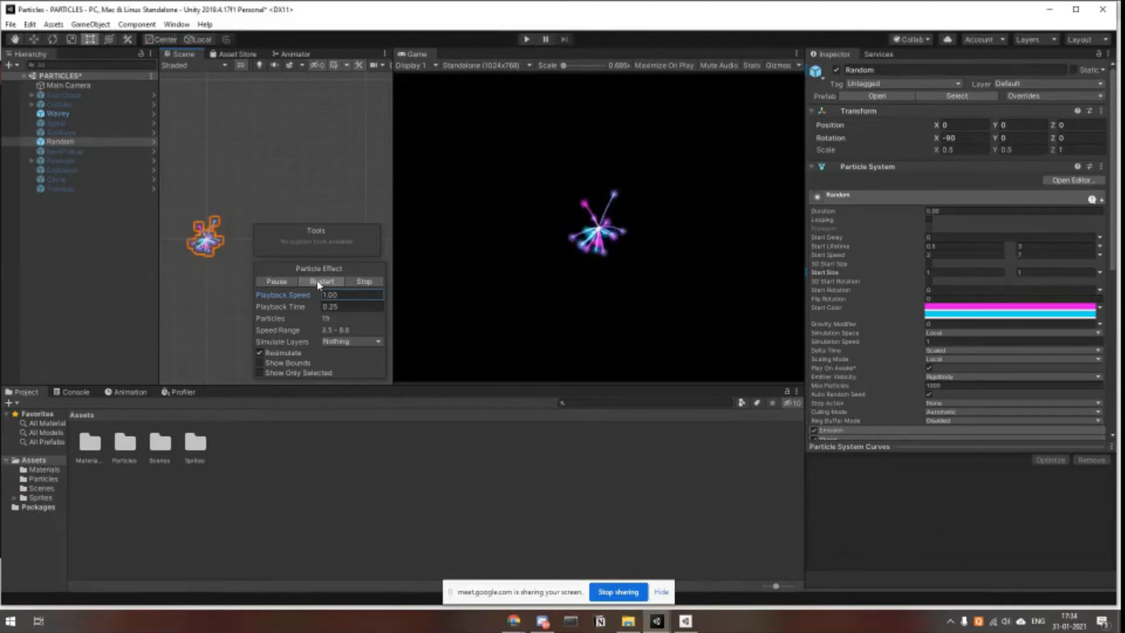
left_click(314, 282)
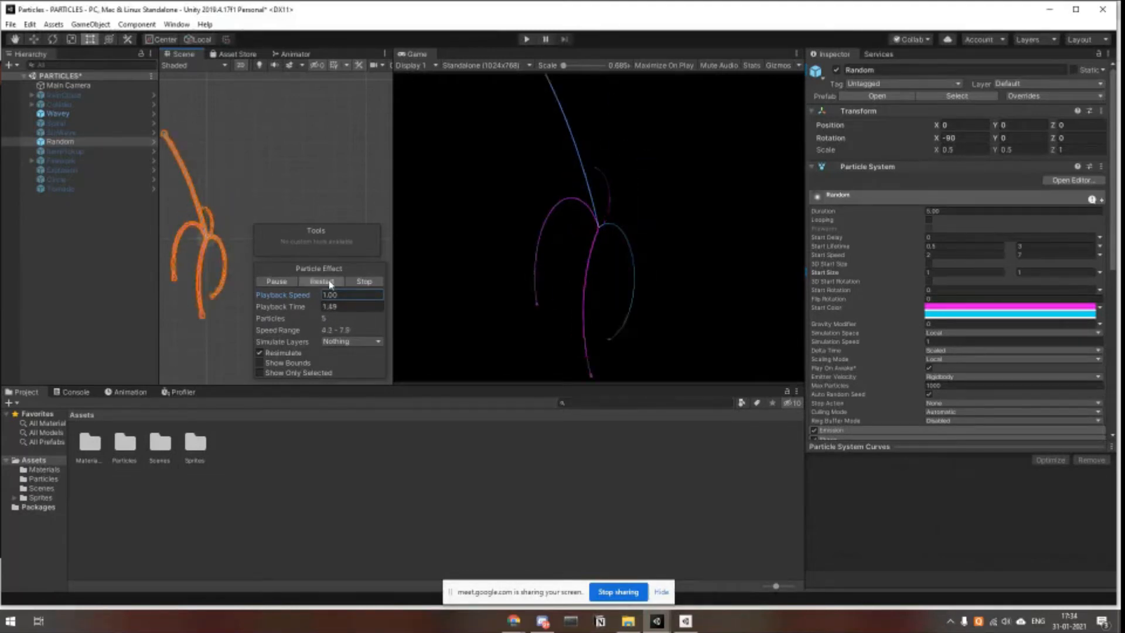
left_click(330, 284)
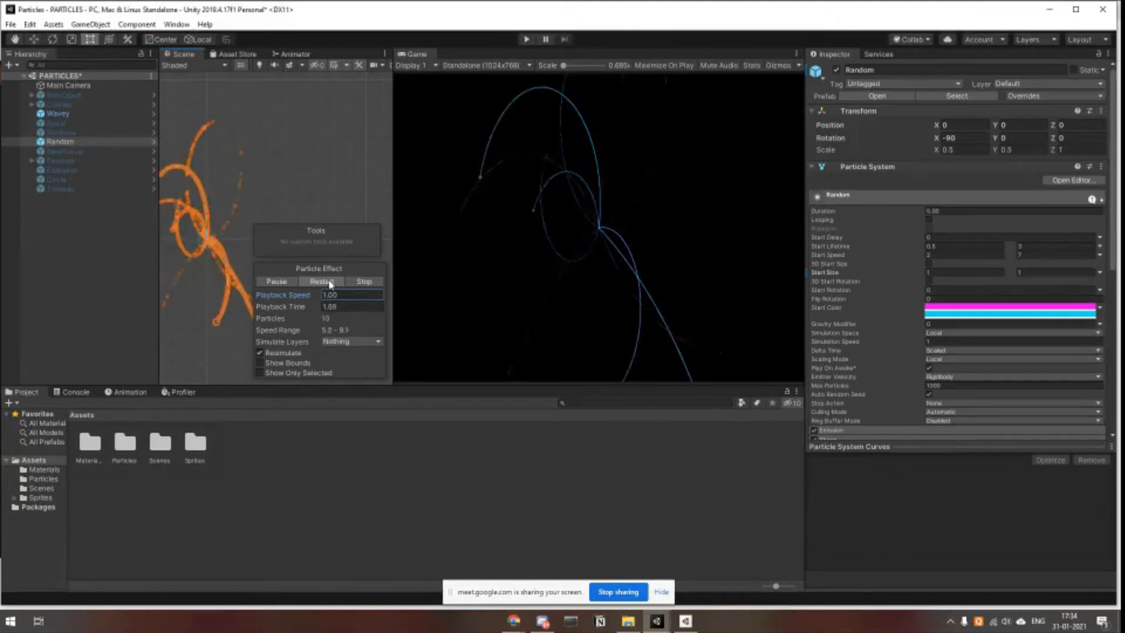
Enable the ItemPickup particle system and restart its effect to preview the burst.
left_click(78, 152)
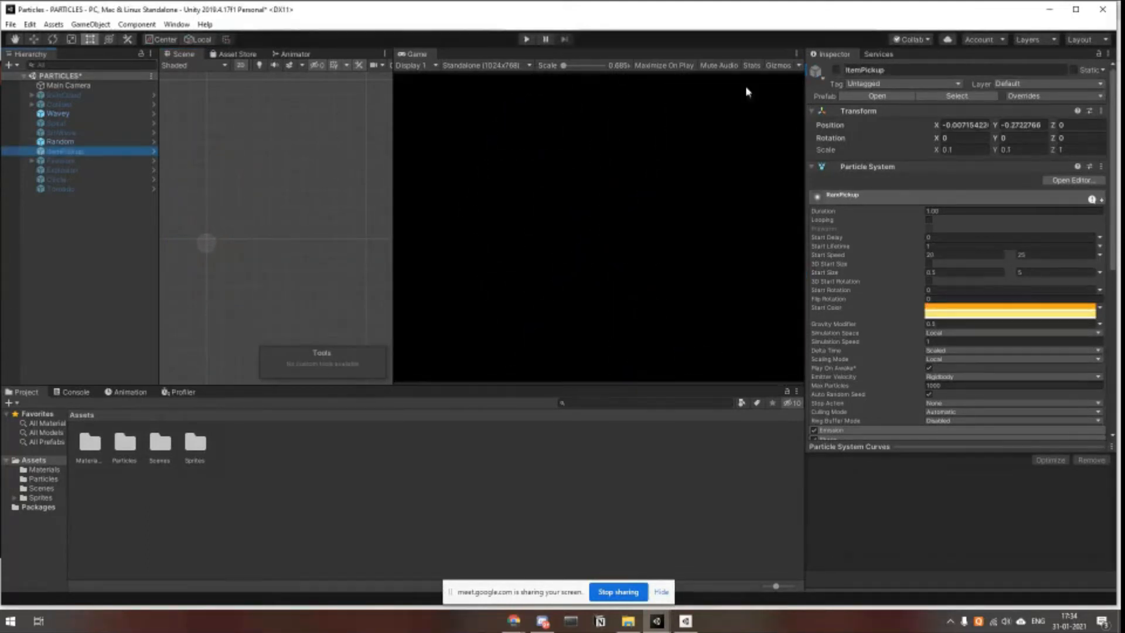
left_click(834, 71)
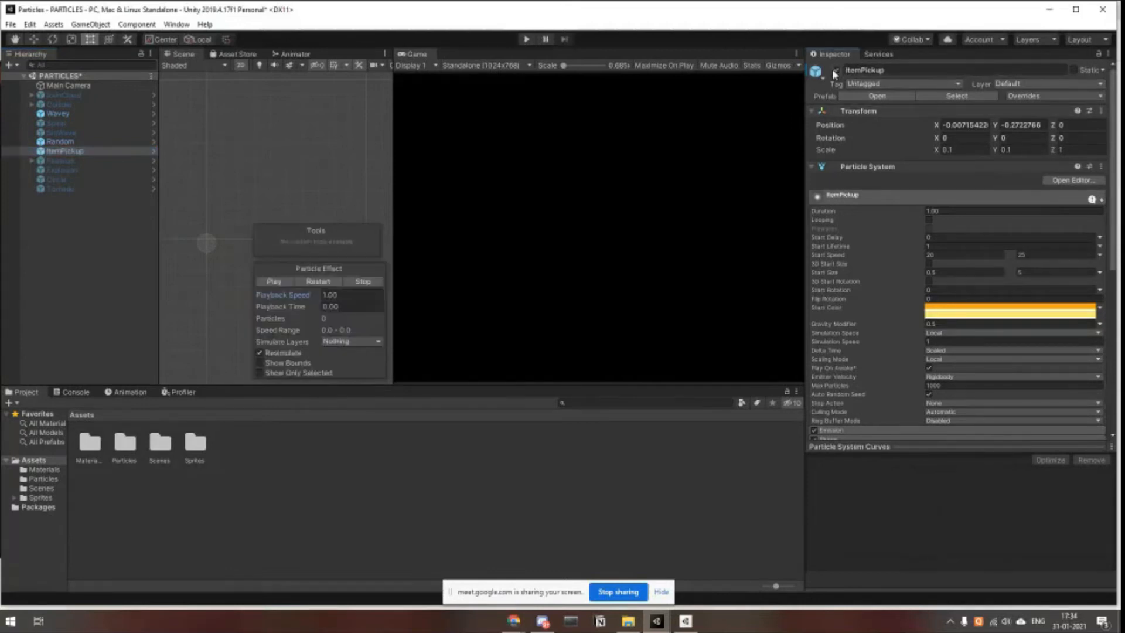
left_click(318, 282)
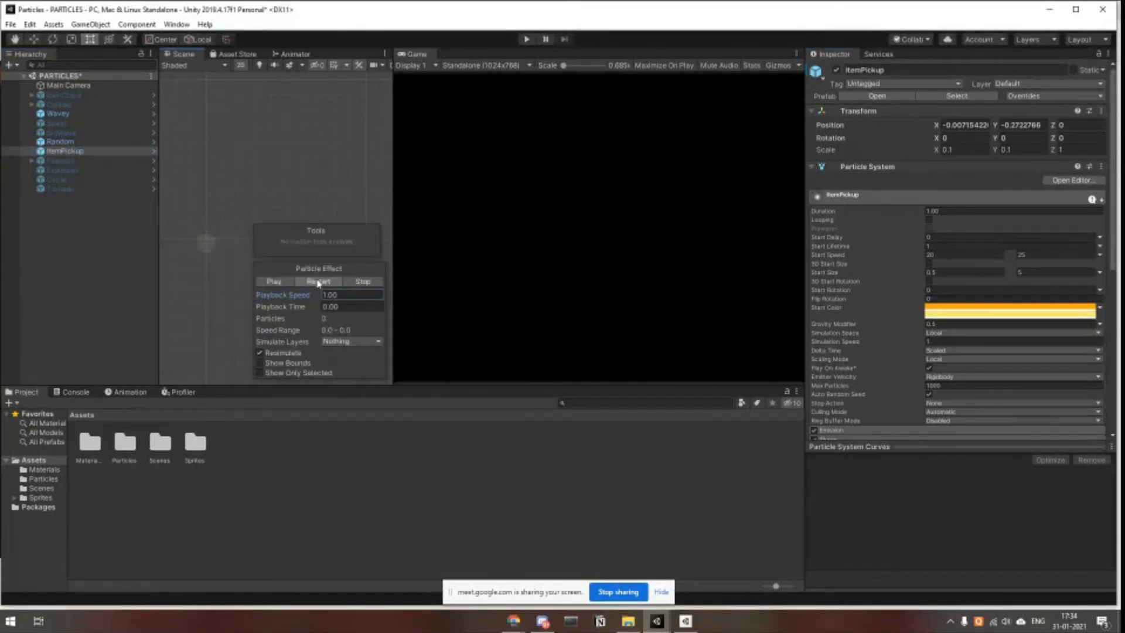
left_click(318, 281)
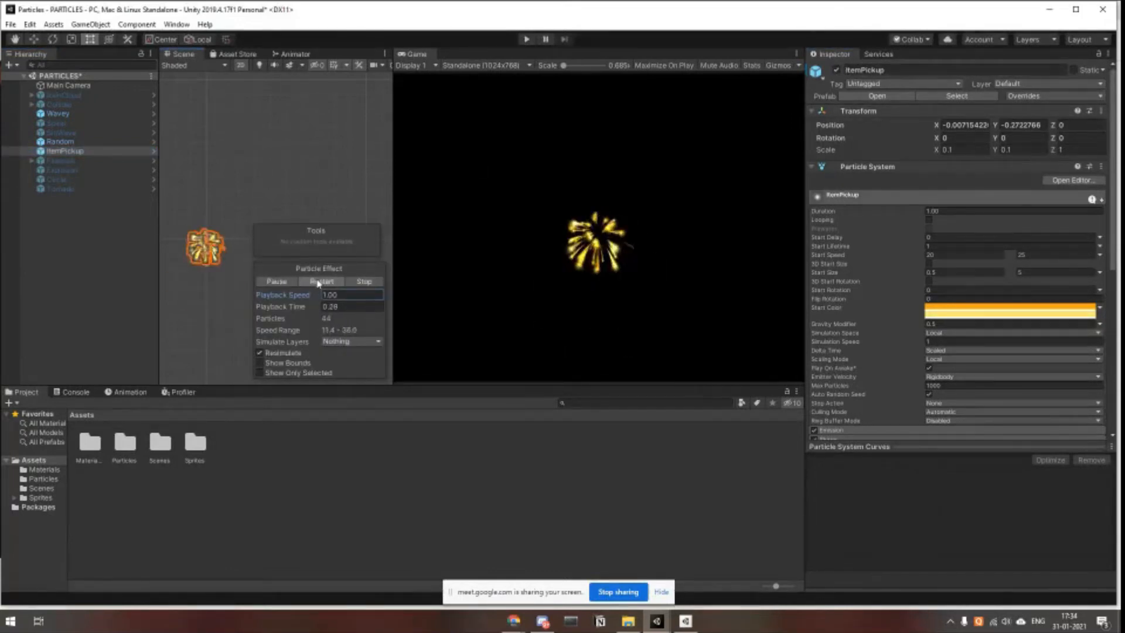
Enable the Firework particle system to watch its effect, and disable it again.
left_click(72, 158)
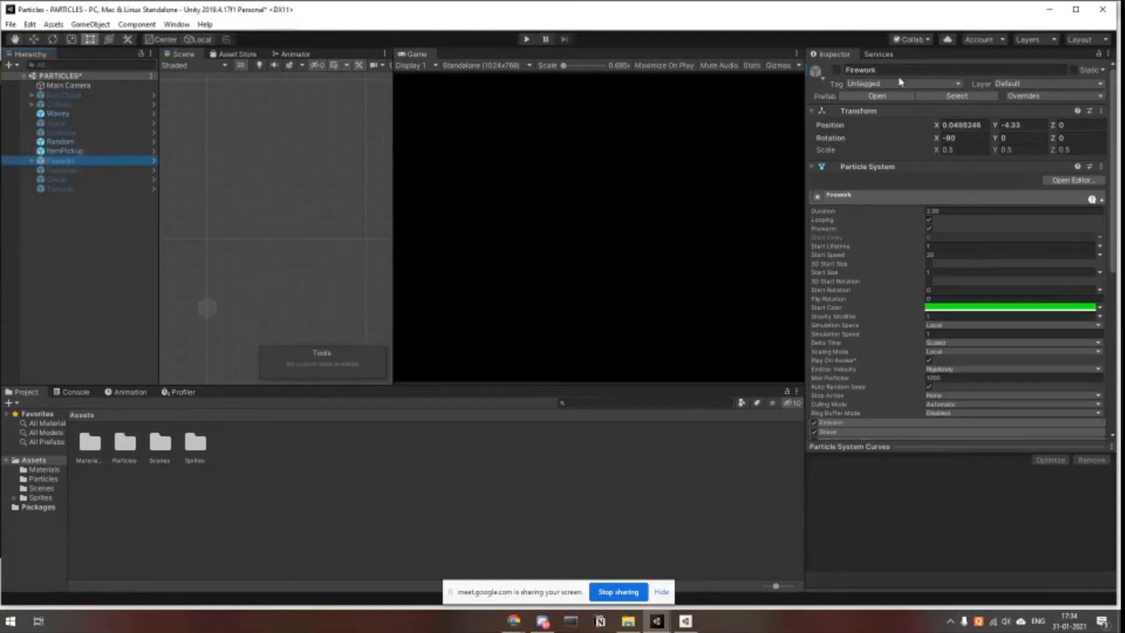
left_click(837, 70)
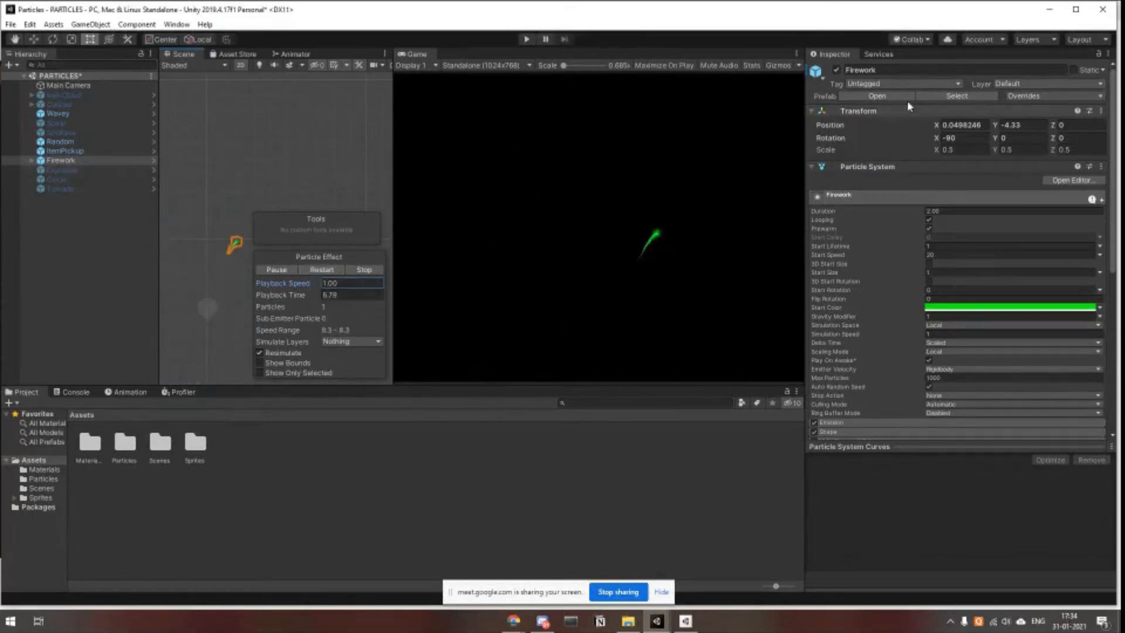
left_click(836, 70)
Enable the Explosion particle system, restart its effect to preview it, and disable the object again.
left_click(115, 171)
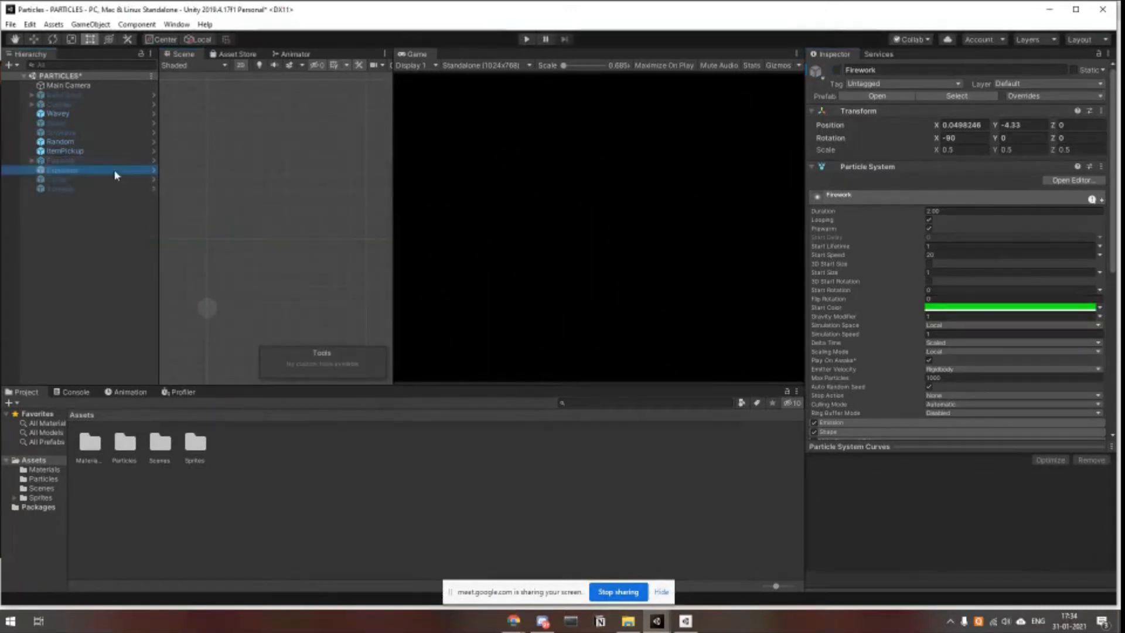
left_click(836, 70)
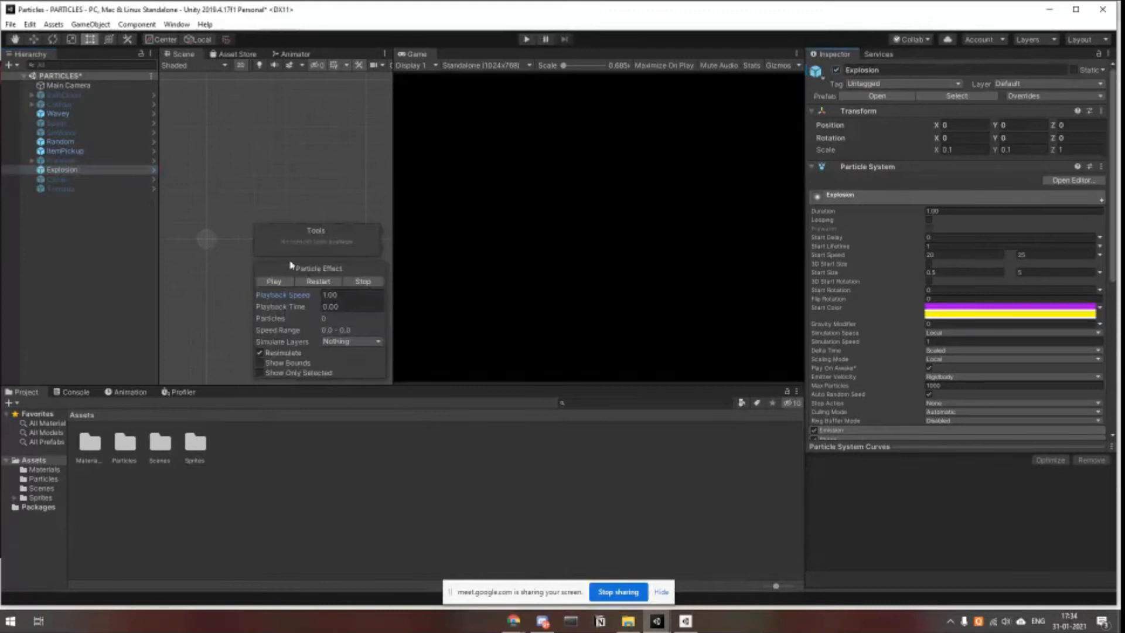
left_click(316, 281)
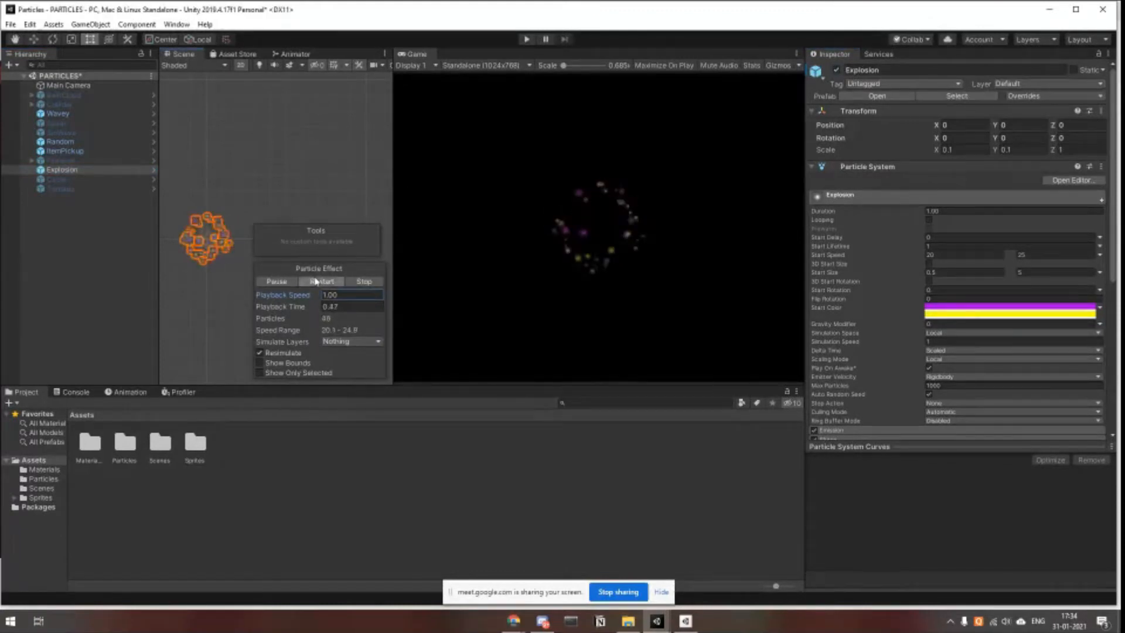
left_click(836, 69)
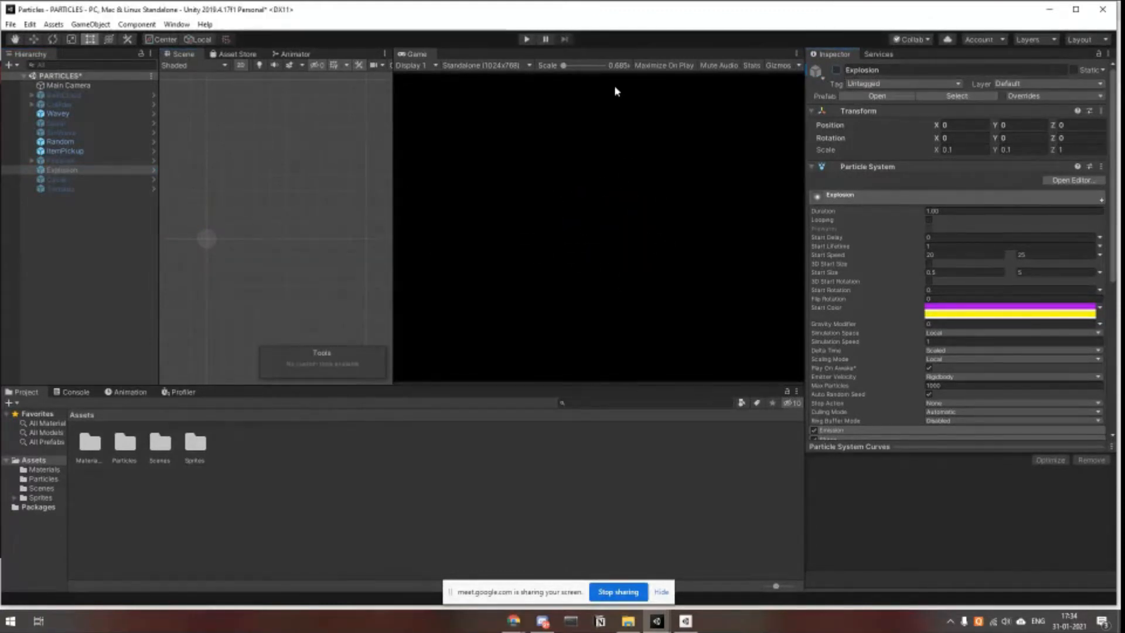
Enable the Circle particle system to watch its looping trail, and disable it again.
left_click(83, 182)
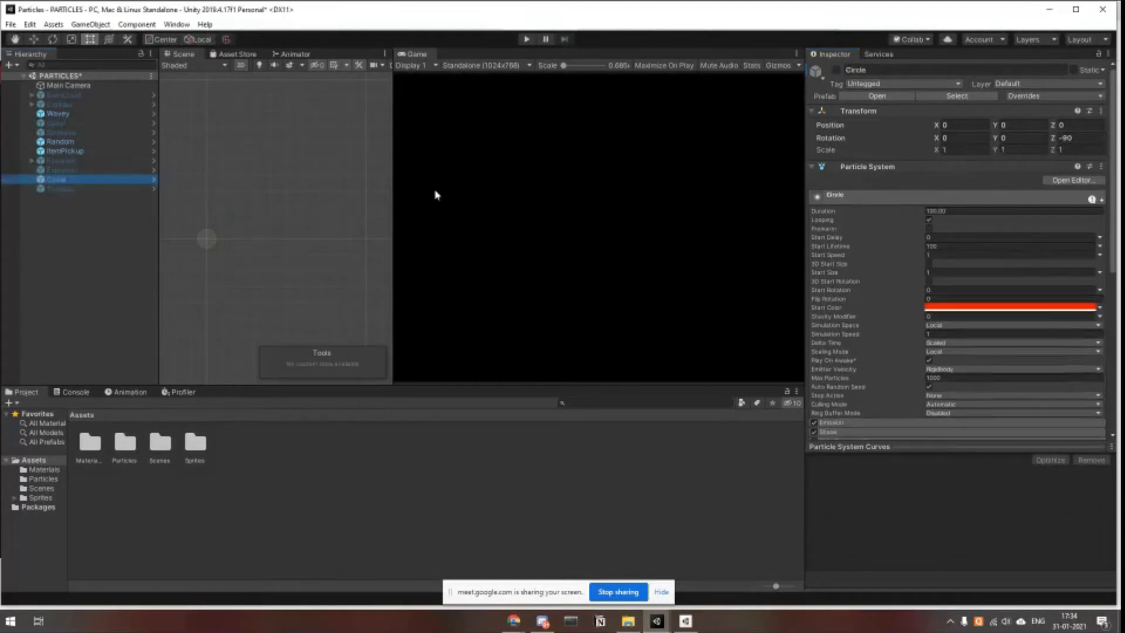
left_click(836, 70)
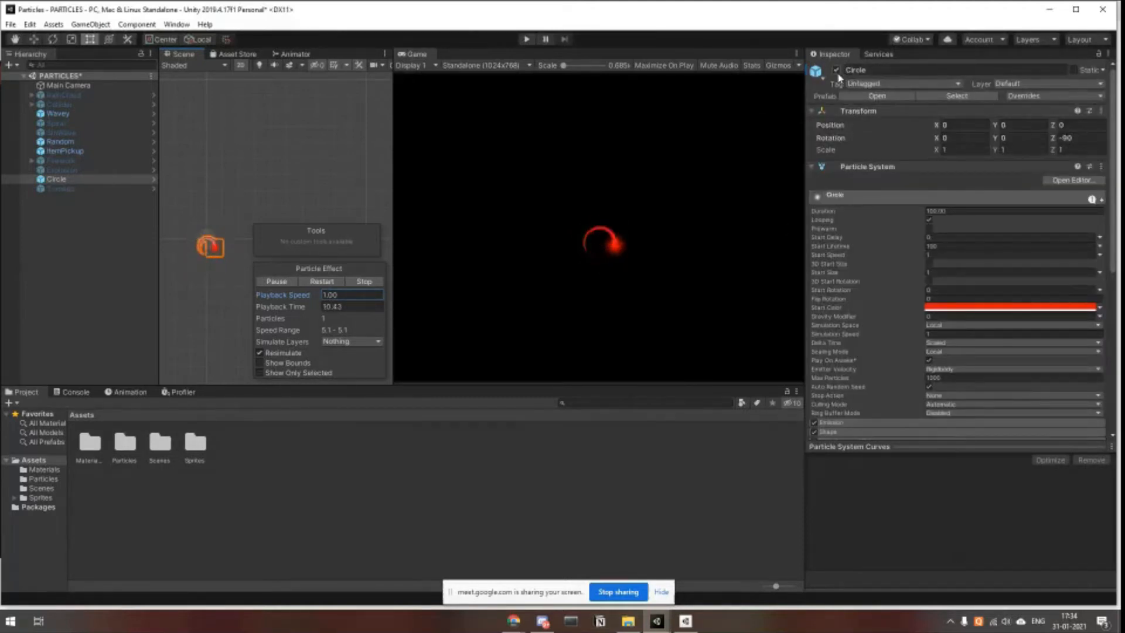
left_click(836, 70)
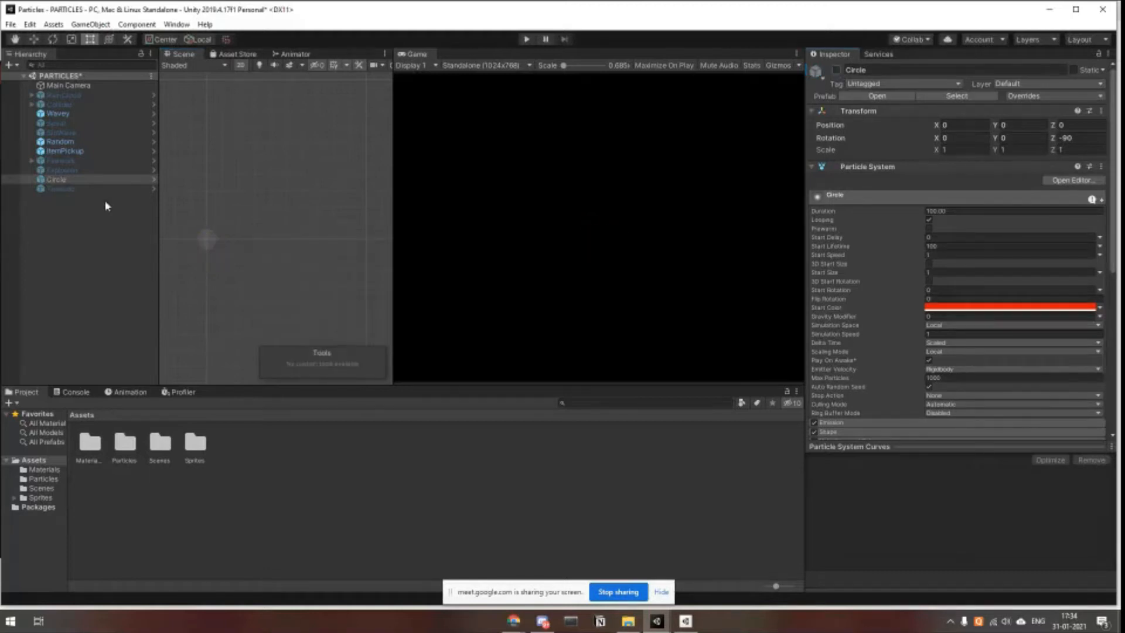
Enable the Tornado particle system, and play its effect in the Scene view before stopping the playback.
left_click(56, 189)
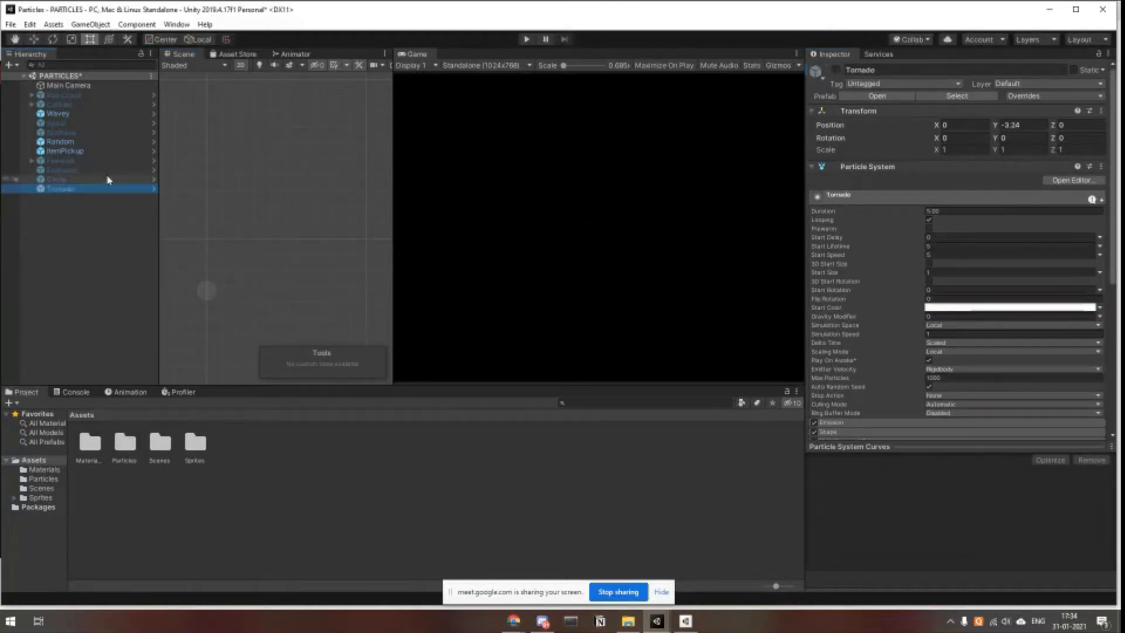
left_click(836, 71)
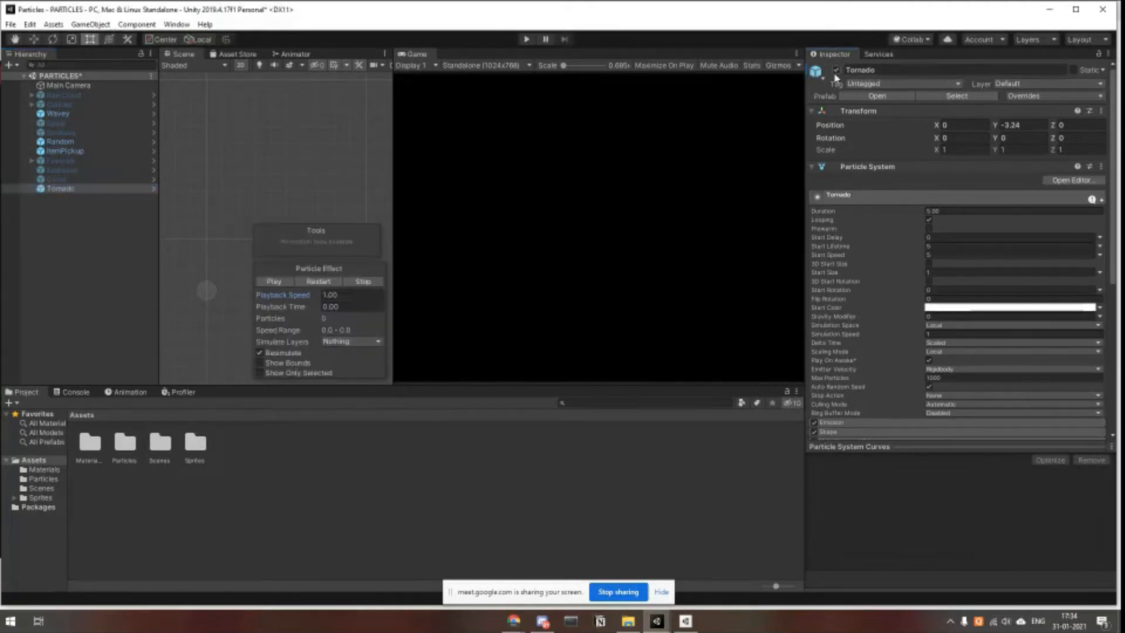
left_click(324, 282)
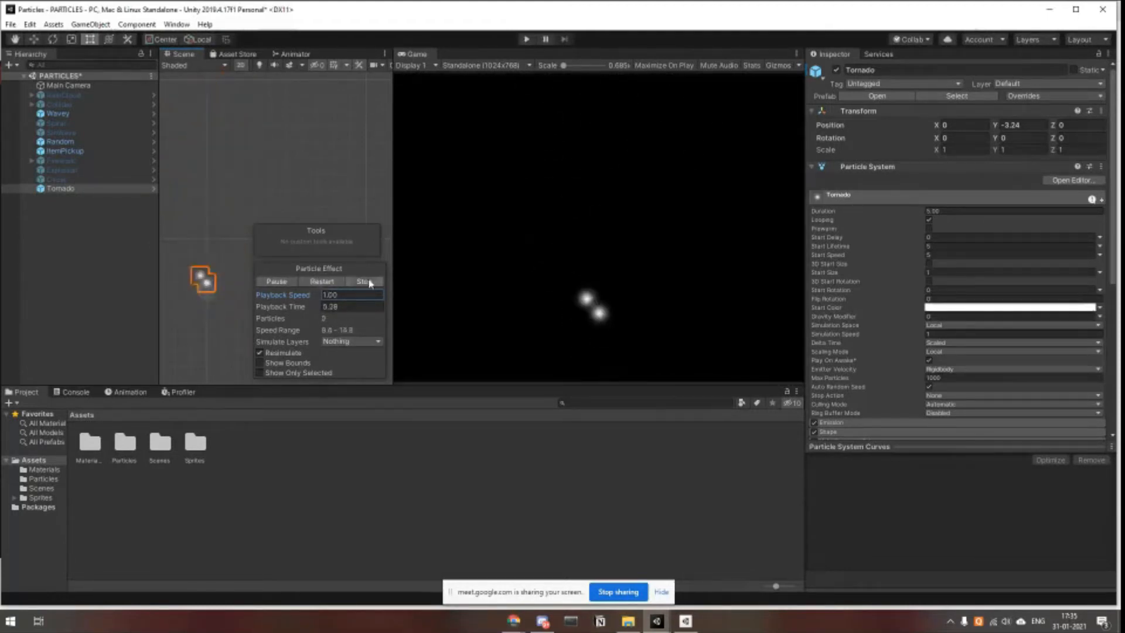
left_click(364, 283)
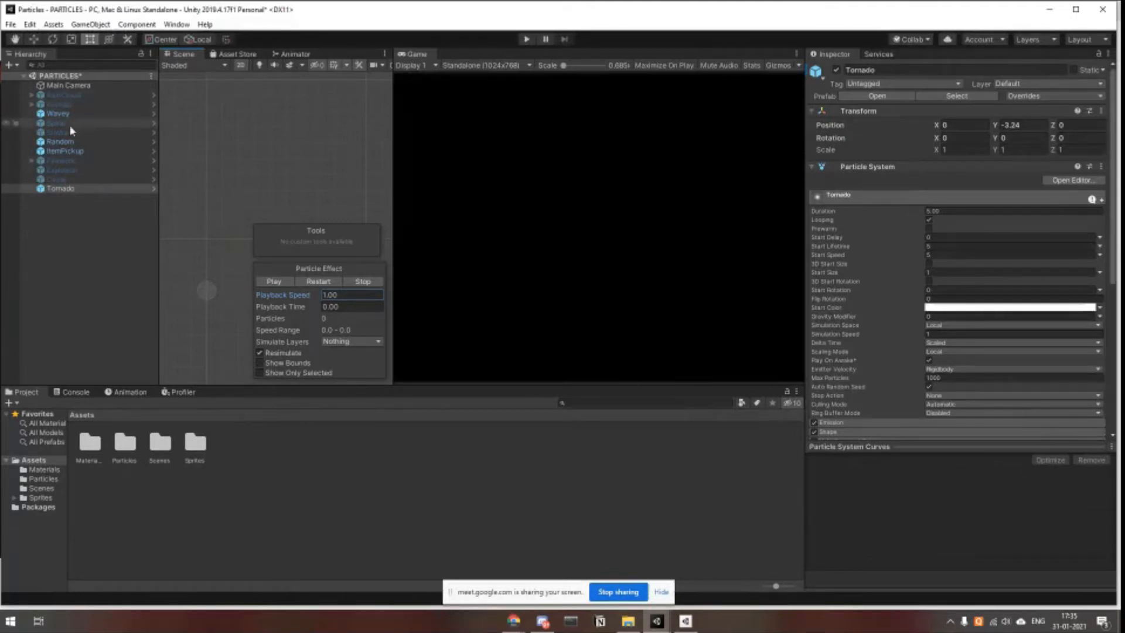
Select the Explosion object, look through its particle modules, and collapse its main module settings.
left_click(71, 170)
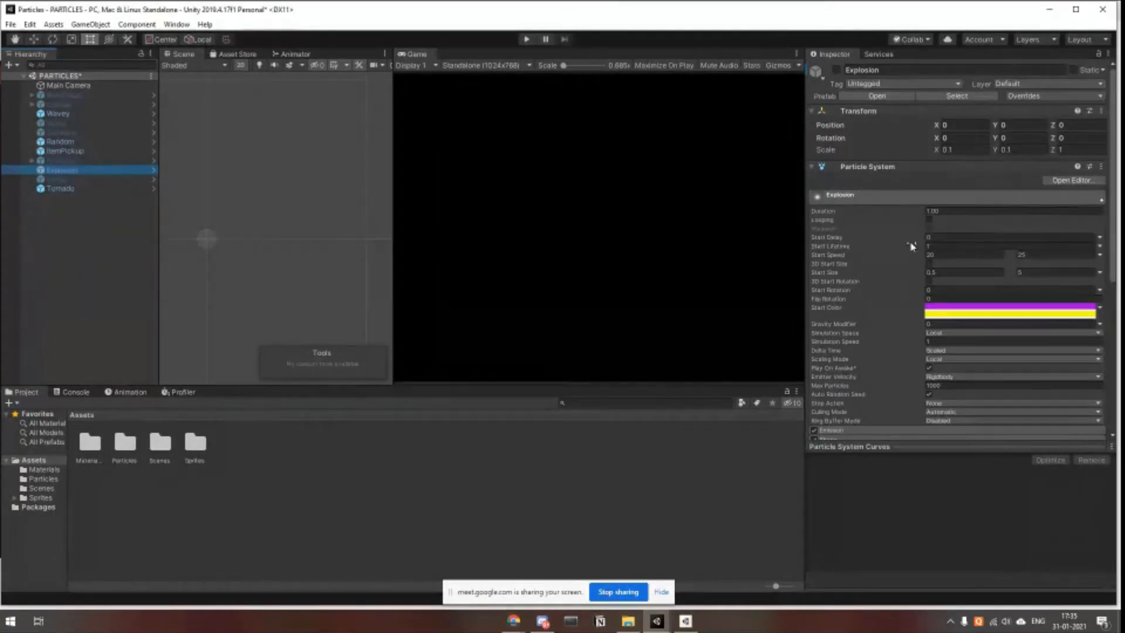
scroll(893, 193, "down", 5)
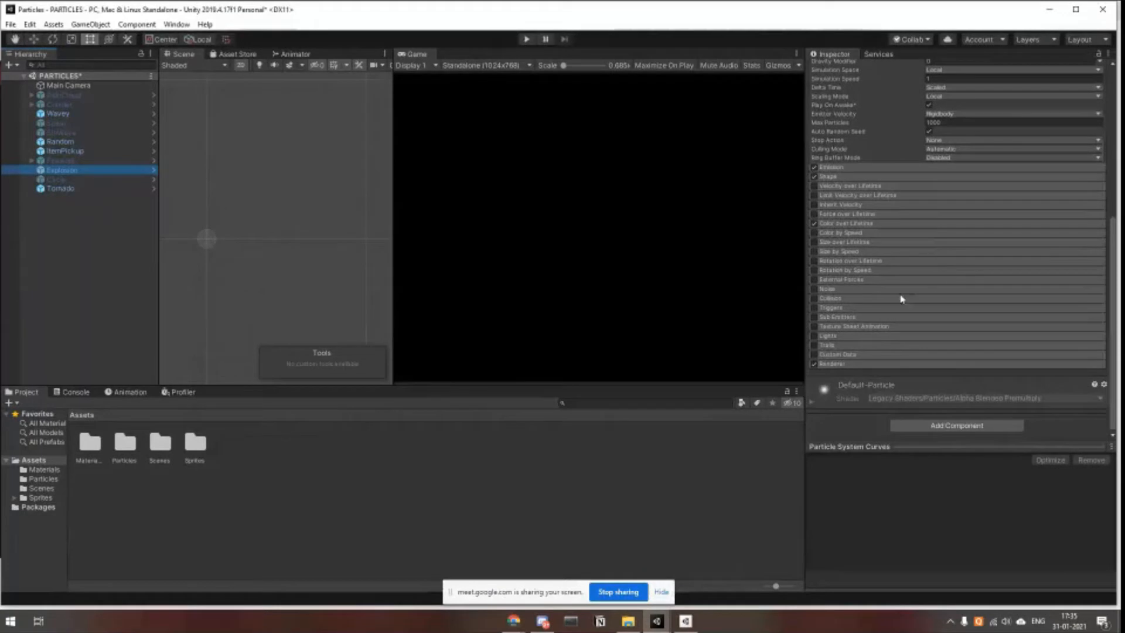
scroll(926, 290, "up", 5)
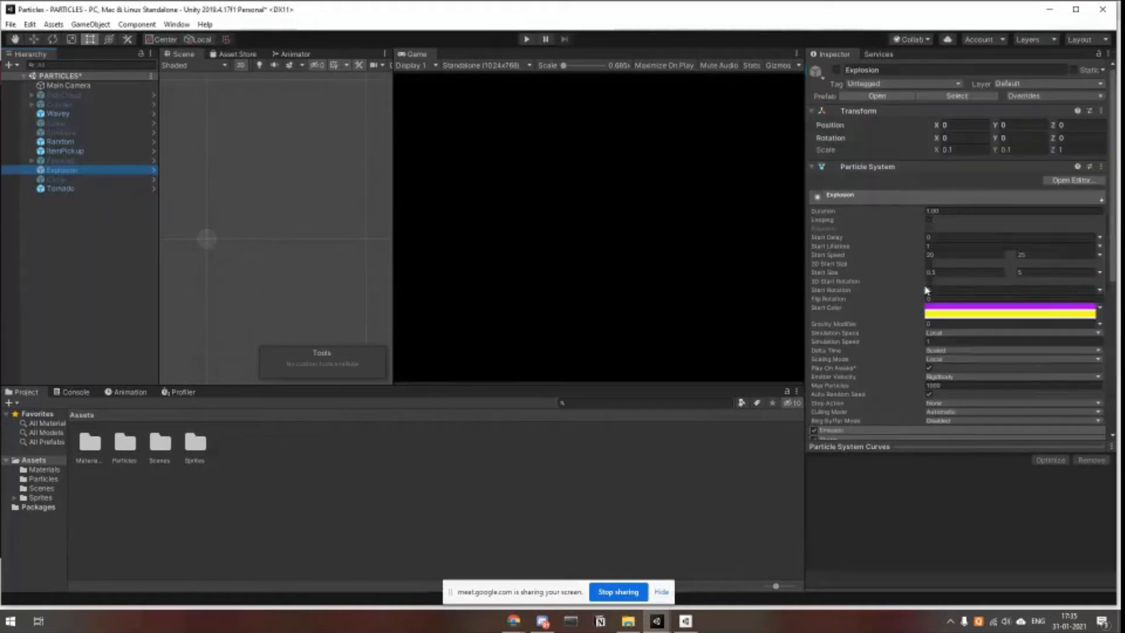
left_click(840, 198)
Add a new Particle System object to the PARTICLES scene and widen the Scene view beside the Game view.
right_click(88, 224)
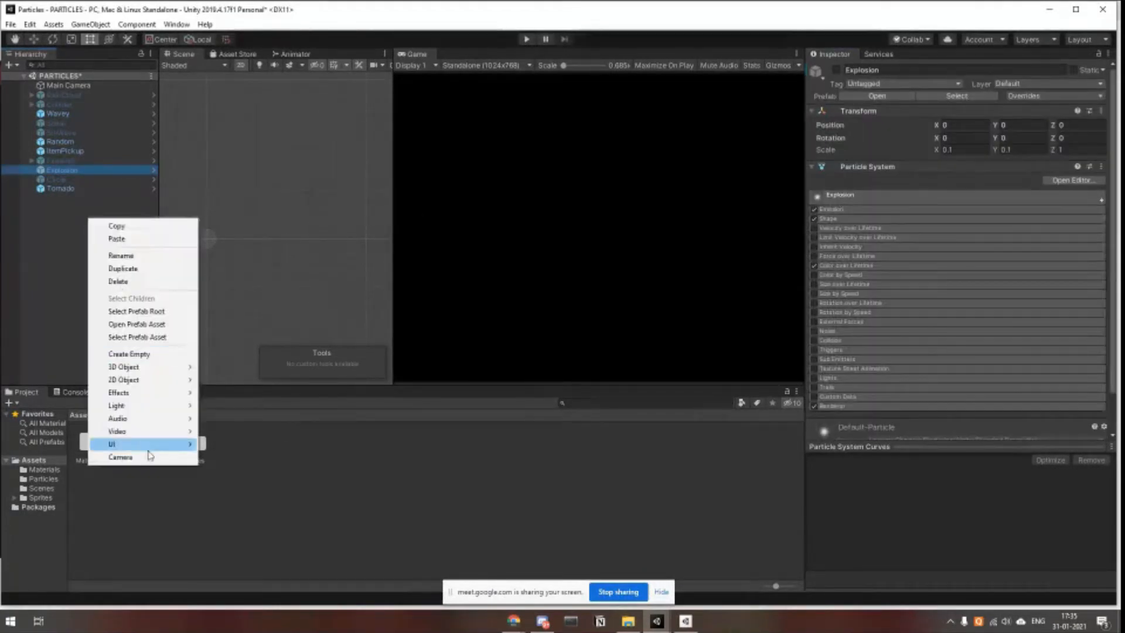
mouse_move(133, 397)
left_click(246, 398)
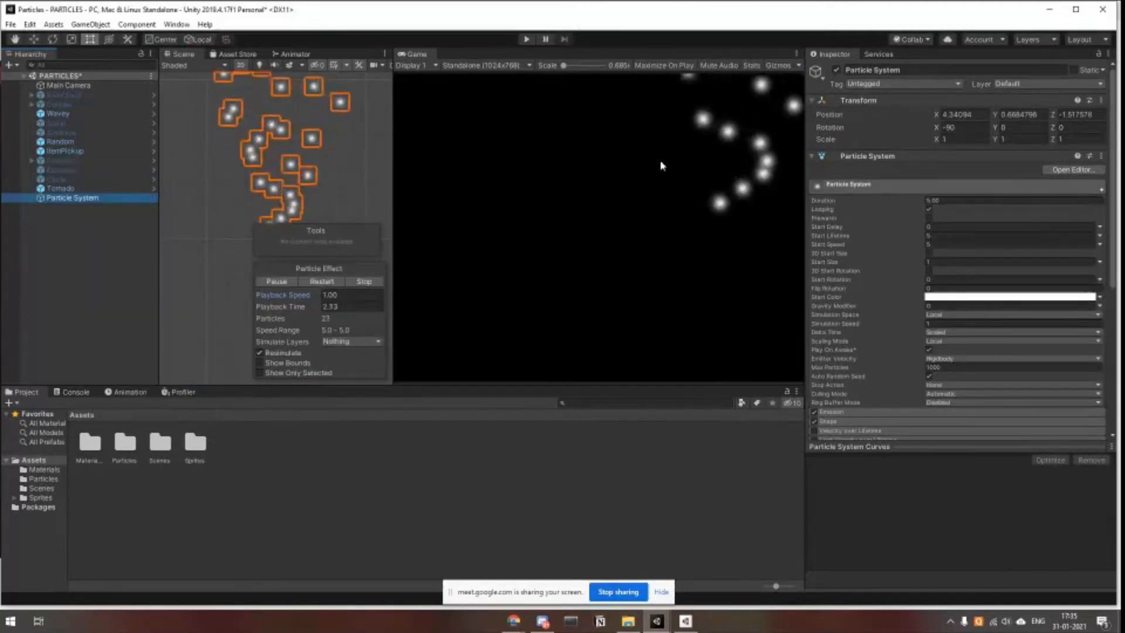
left_click(393, 191)
left_click_drag(393, 192, 498, 193)
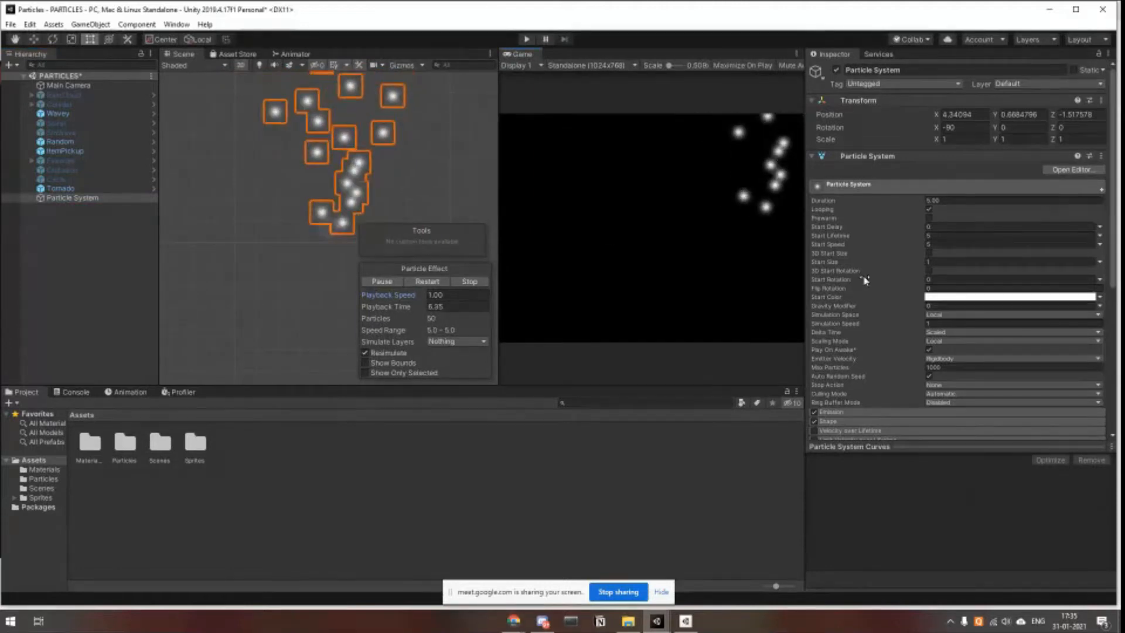
Move the new Particle System down to about X 2.97, Y -3.96 and maximize the editor window.
key("w")
left_click_drag(340, 229, 308, 329)
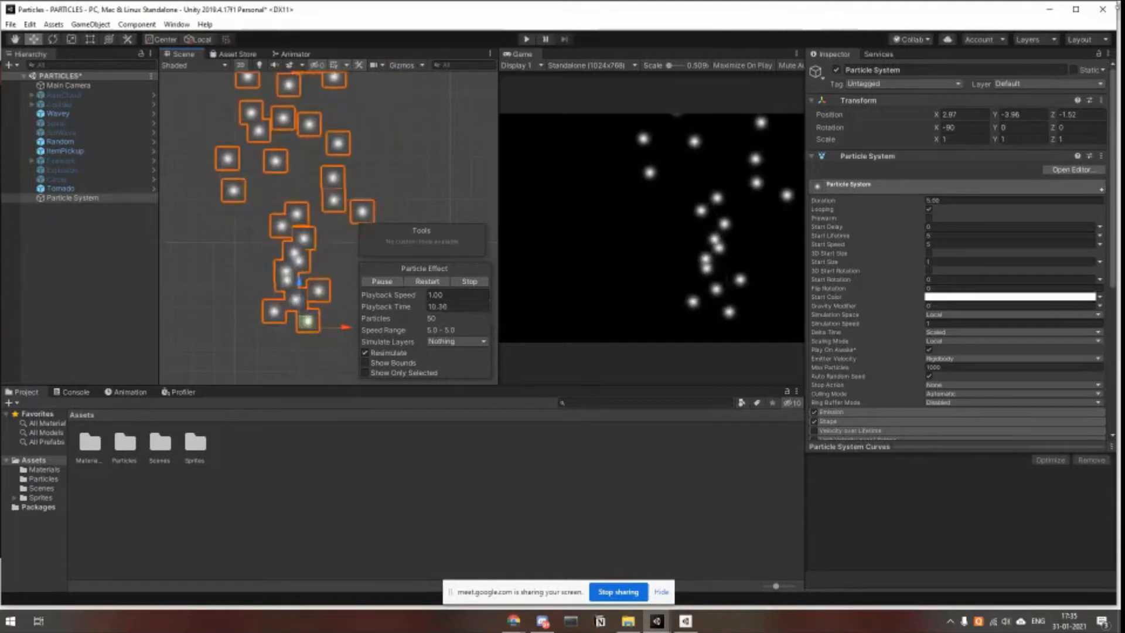
double_click(108, 10)
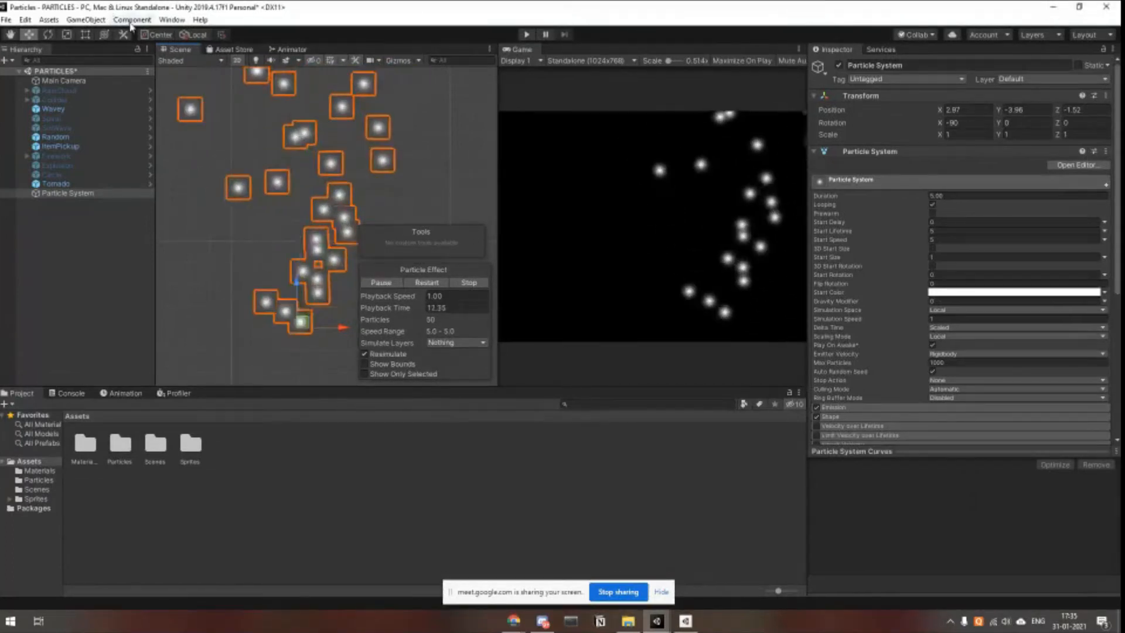
left_click(171, 20)
left_click(93, 270)
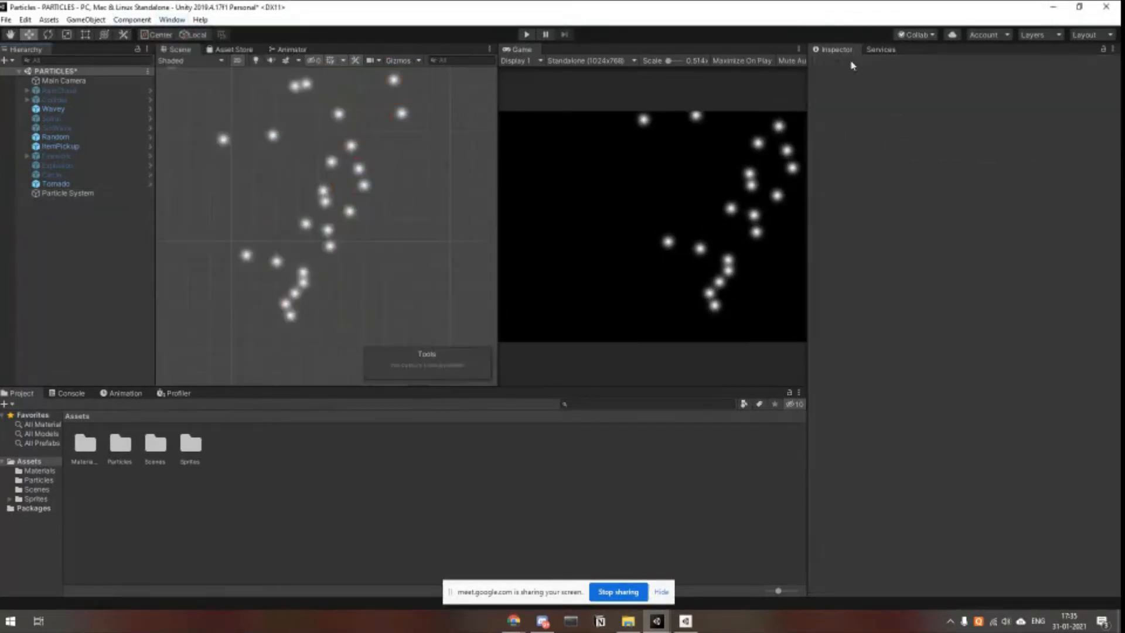
left_click(82, 185)
left_click(82, 194)
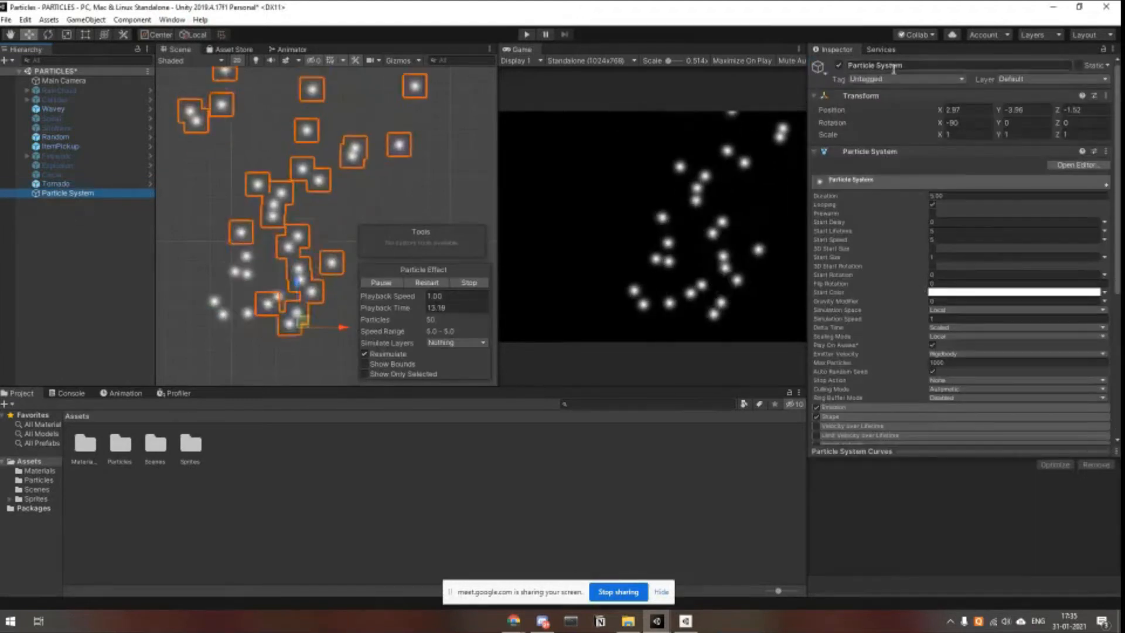
right_click(815, 54)
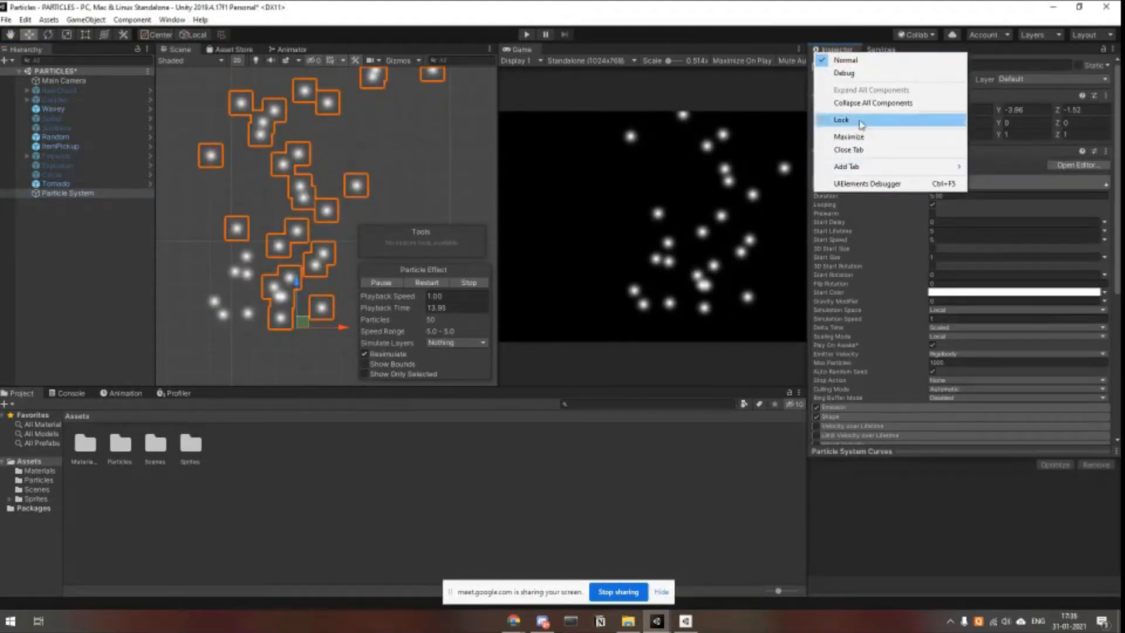
left_click(674, 493)
left_click(48, 20)
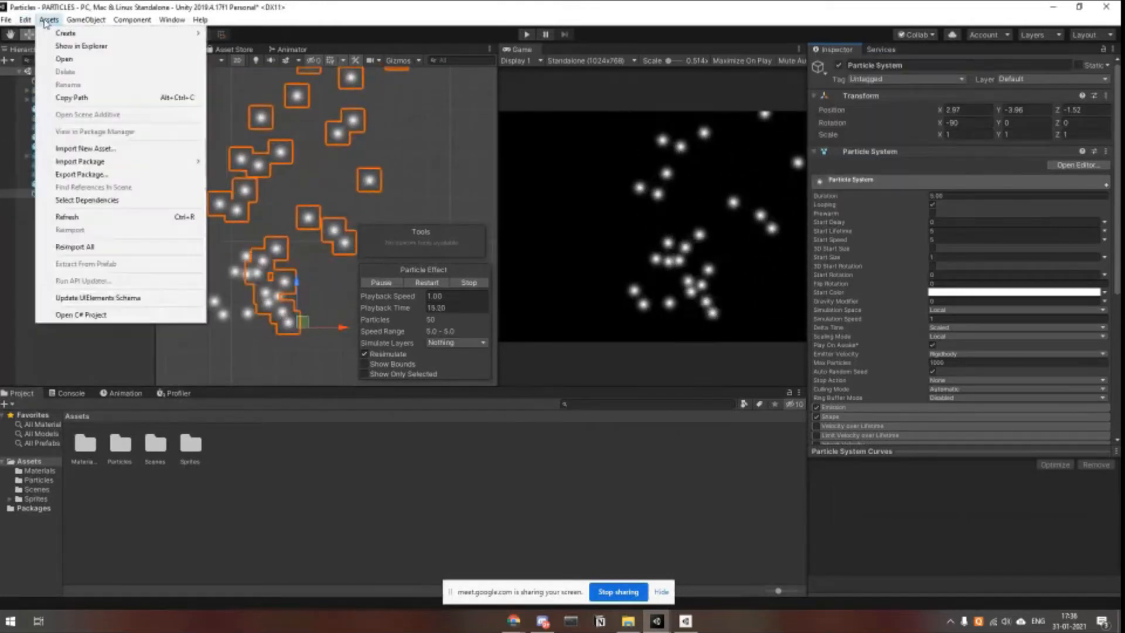
mouse_move(24, 19)
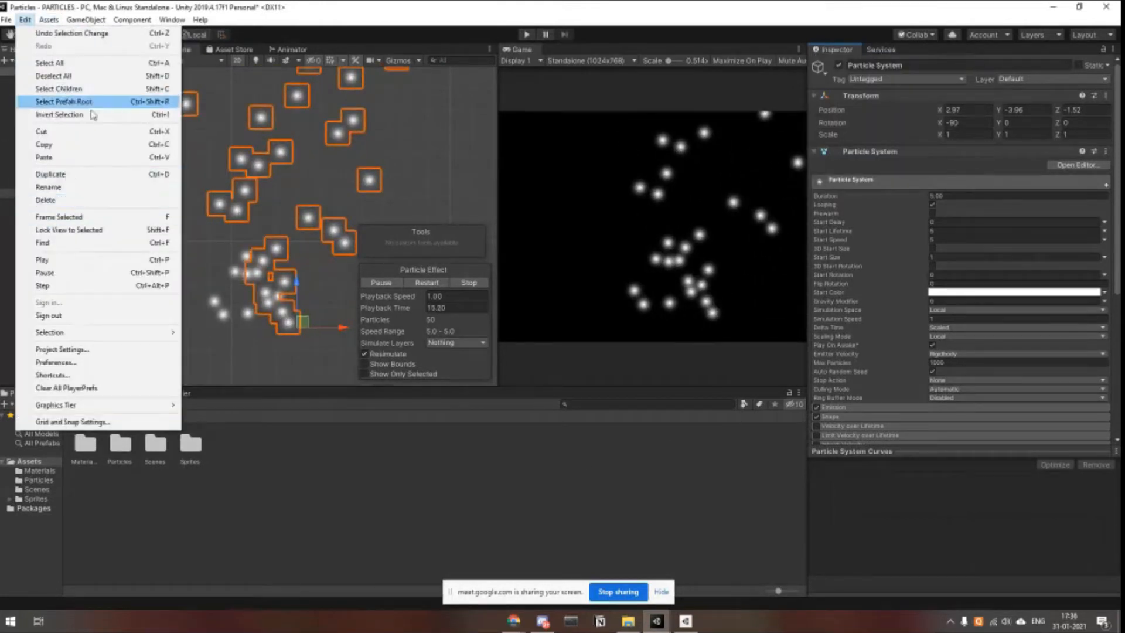
left_click(376, 488)
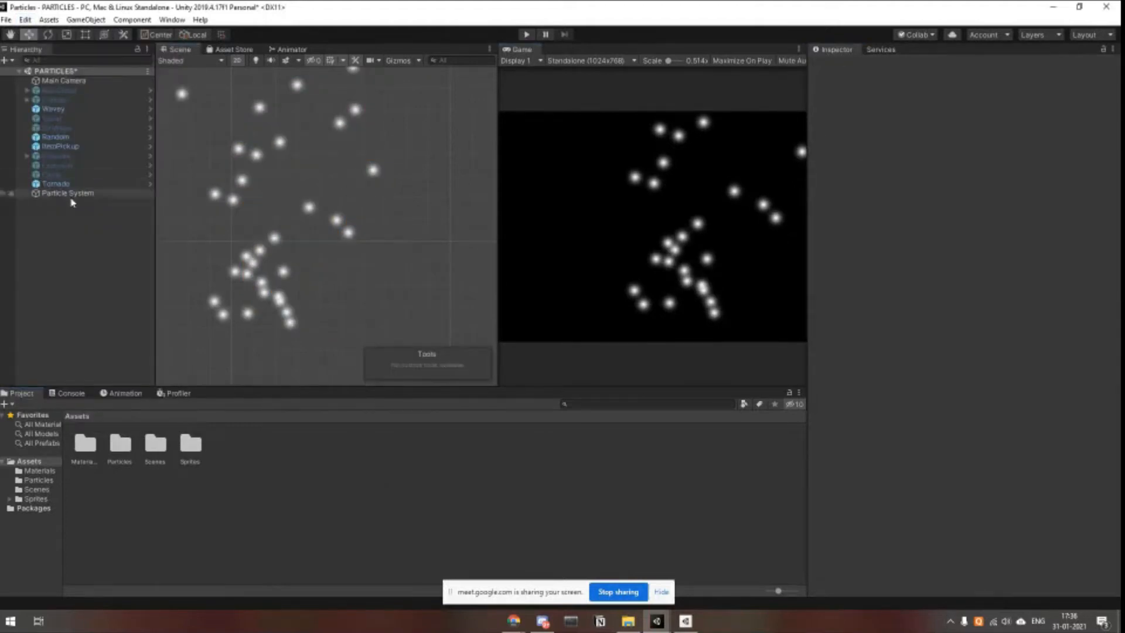
Deactivate the Tornado, ItemPickup, Random and Wavey objects, and select the new Particle System.
left_click(56, 183)
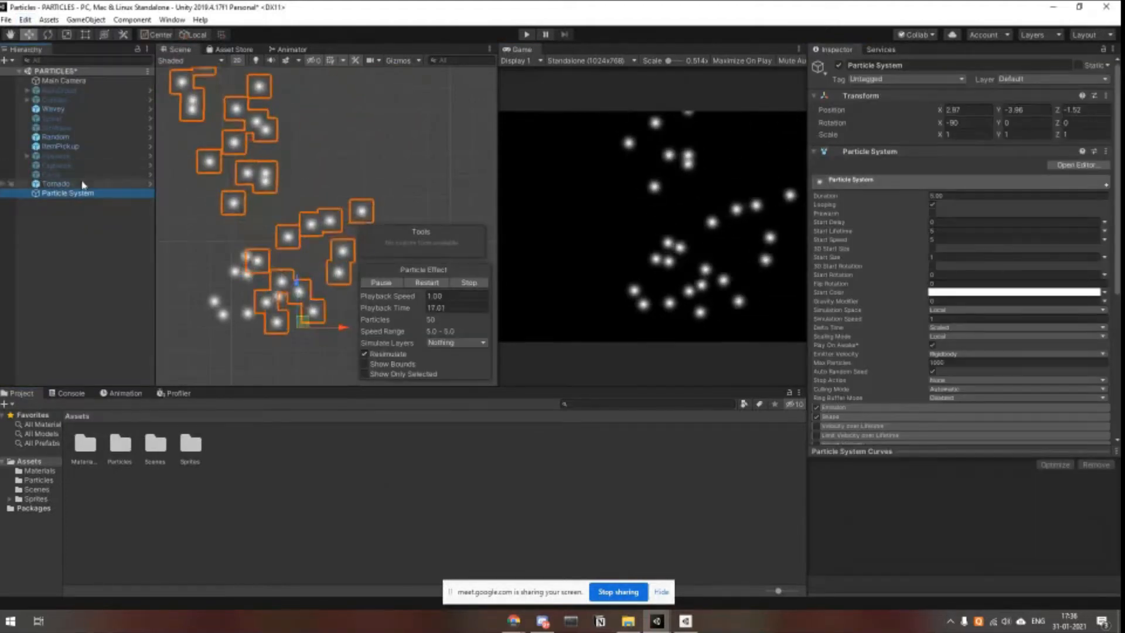
left_click(839, 65)
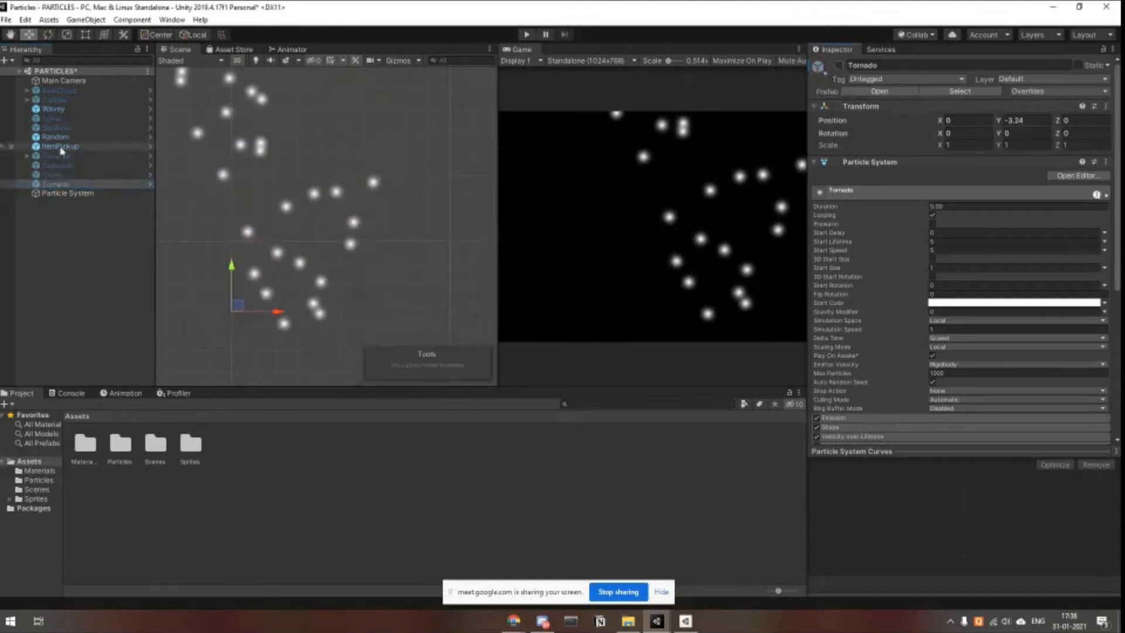
left_click(61, 148)
left_click(840, 66)
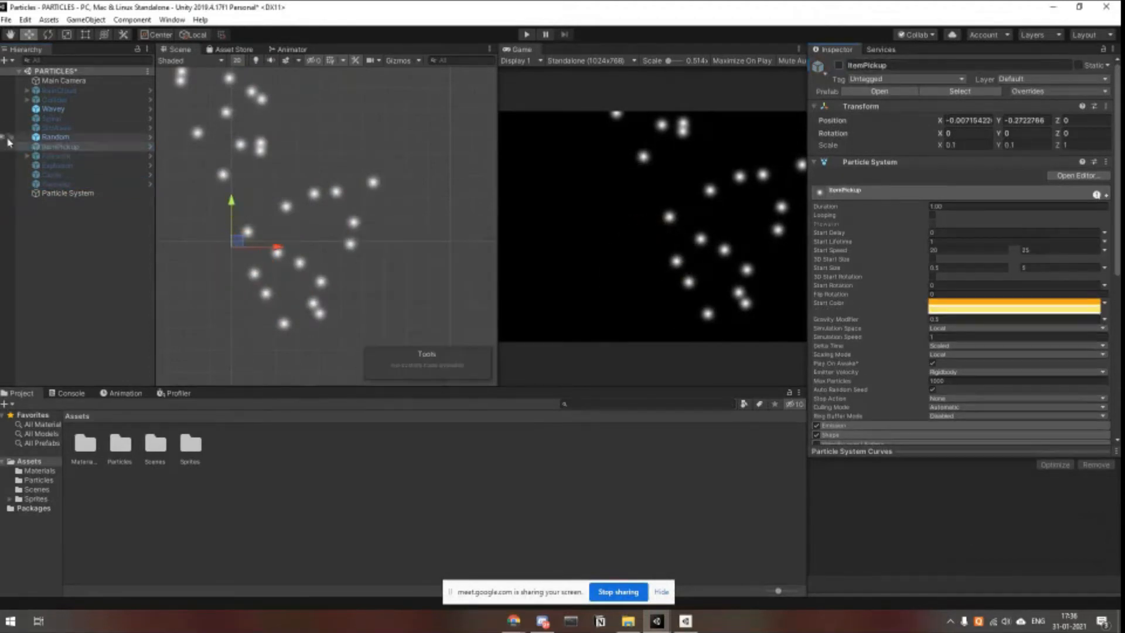
left_click(8, 138)
left_click(838, 66)
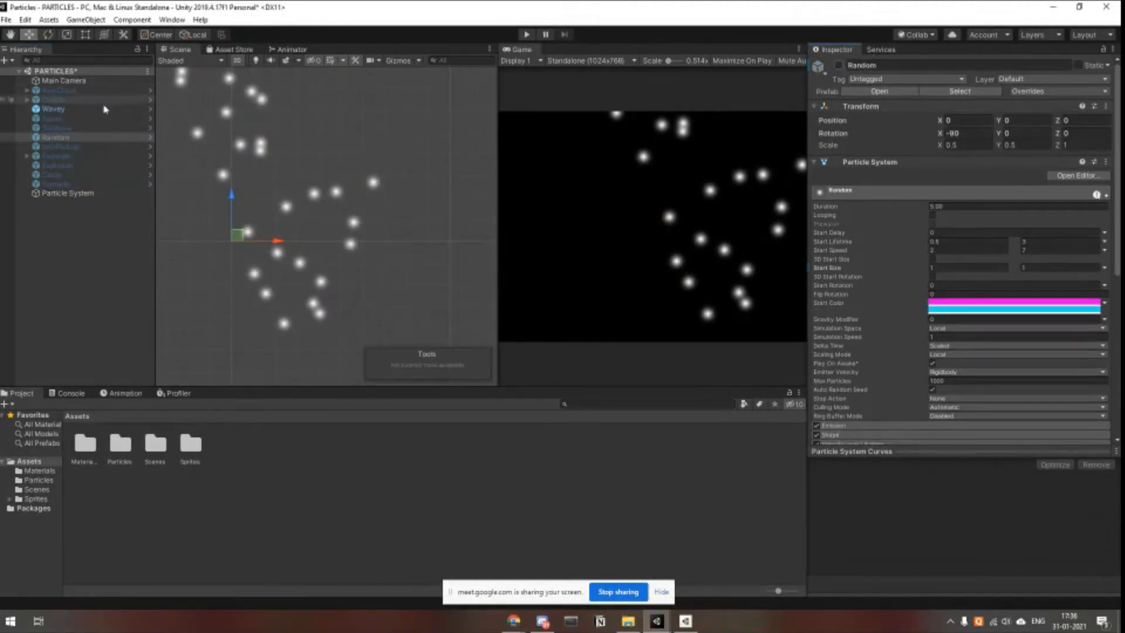
left_click(52, 109)
left_click(838, 65)
left_click(69, 193)
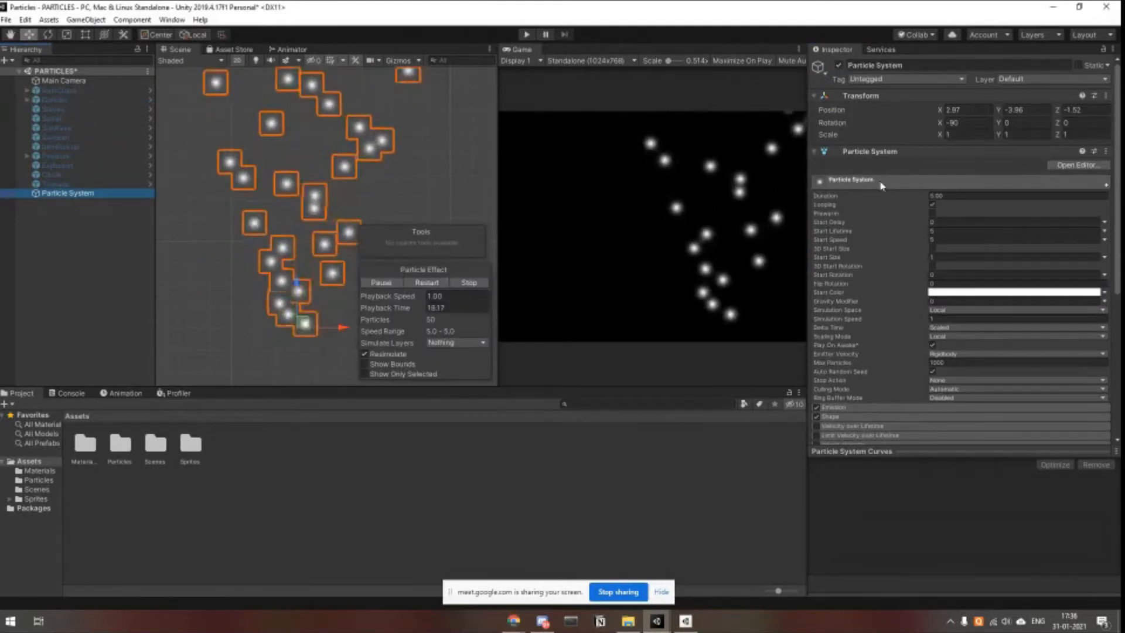
Launch the Windows Magnifier to enlarge the view of the particle system's settings.
key("super")
type("mag")
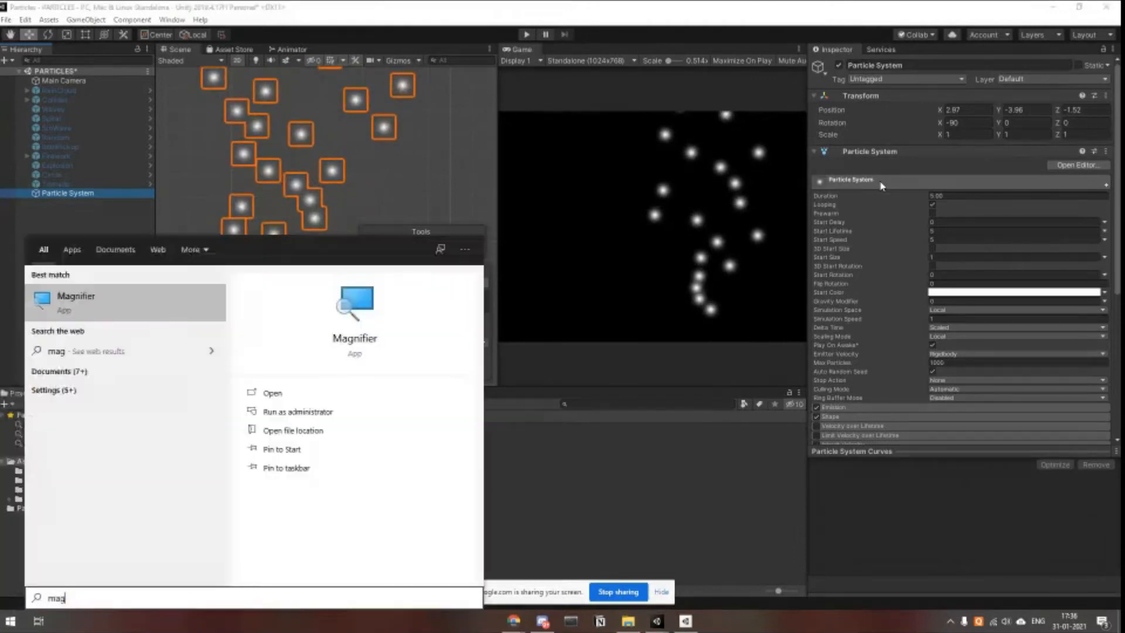
key("Return")
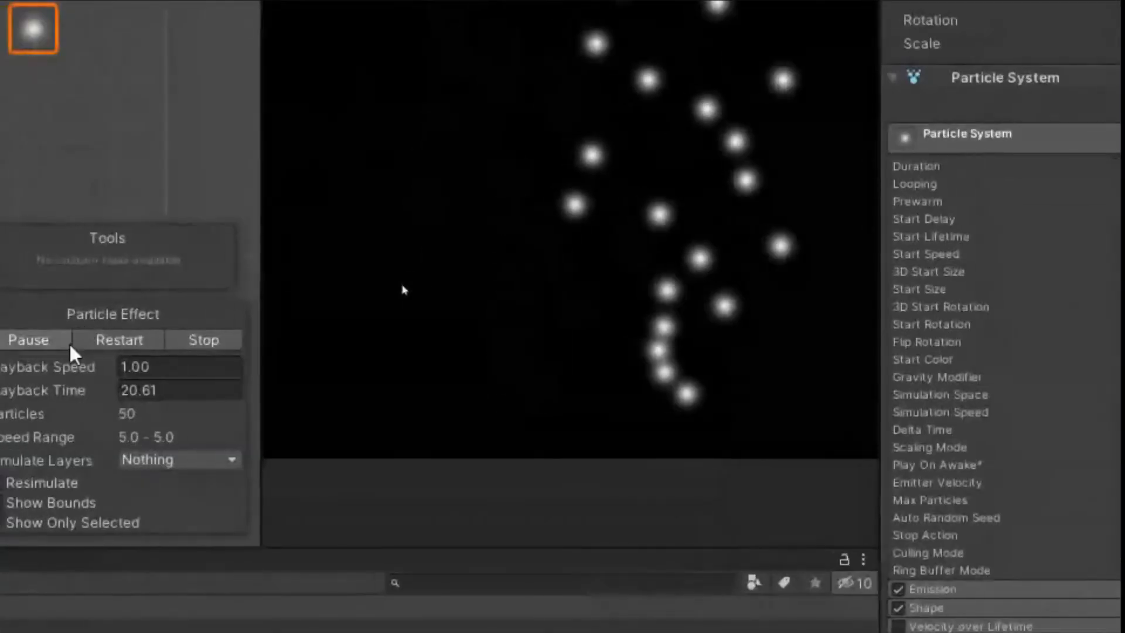
left_click(68, 344)
left_click(68, 346)
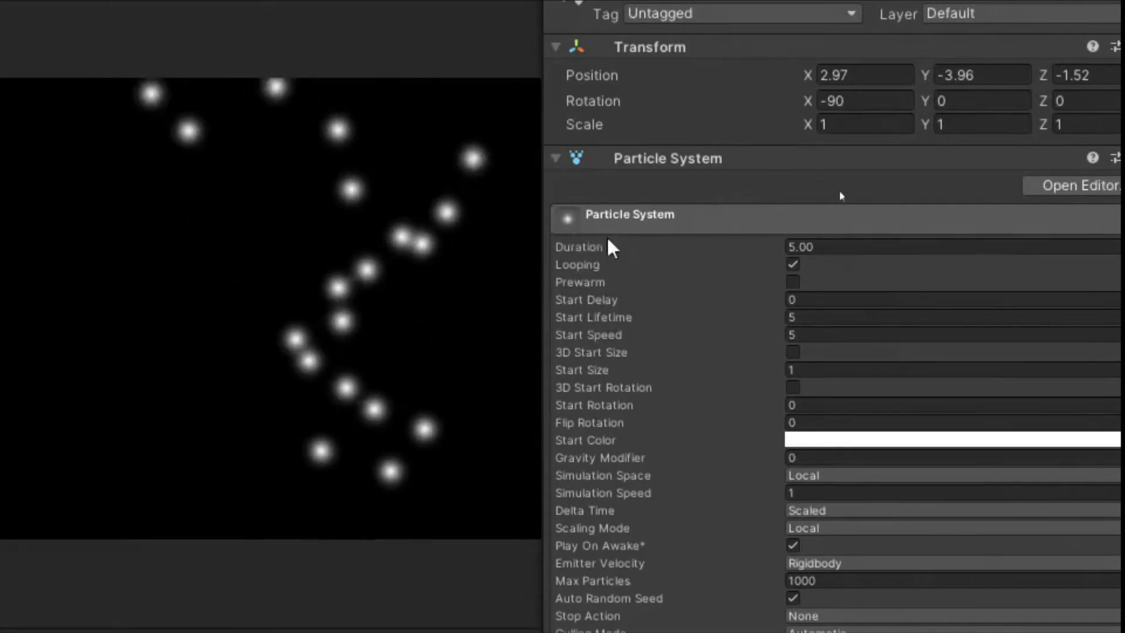
Switch the particle system's Start Color mode to Random Between Two Colors and open the color picker.
scroll(597, 332, "down", 3)
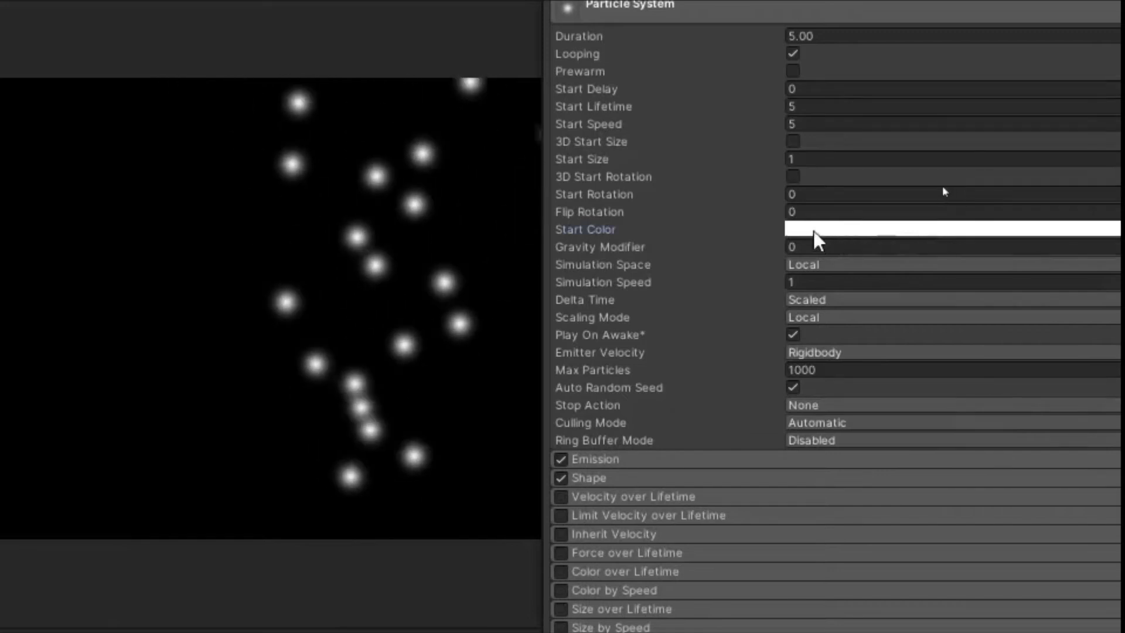
left_click(1087, 227)
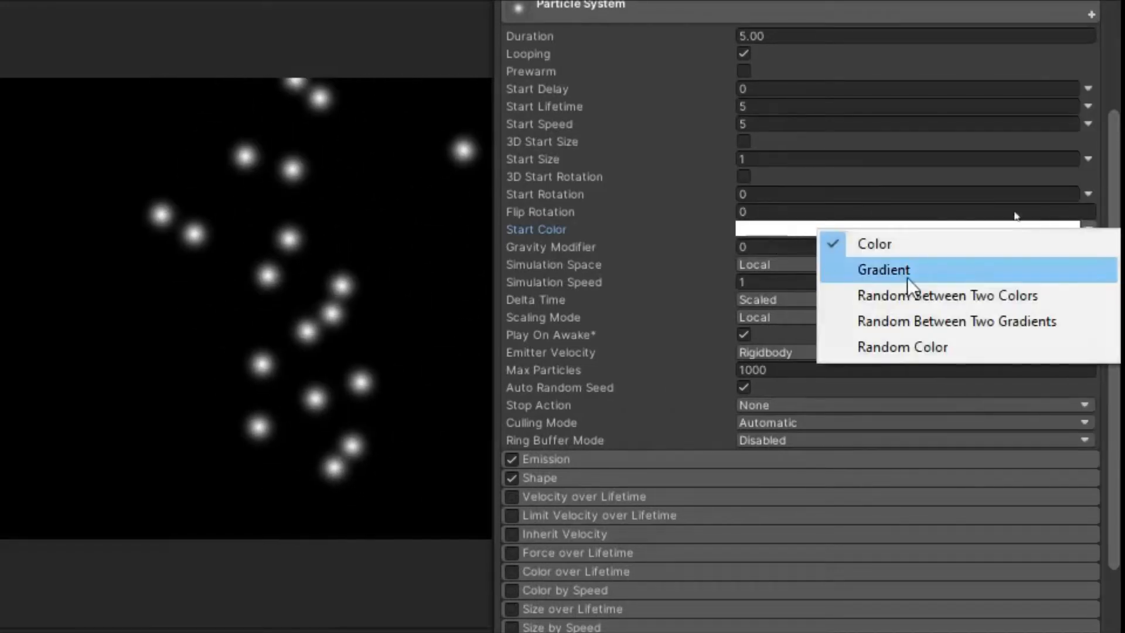
left_click(911, 296)
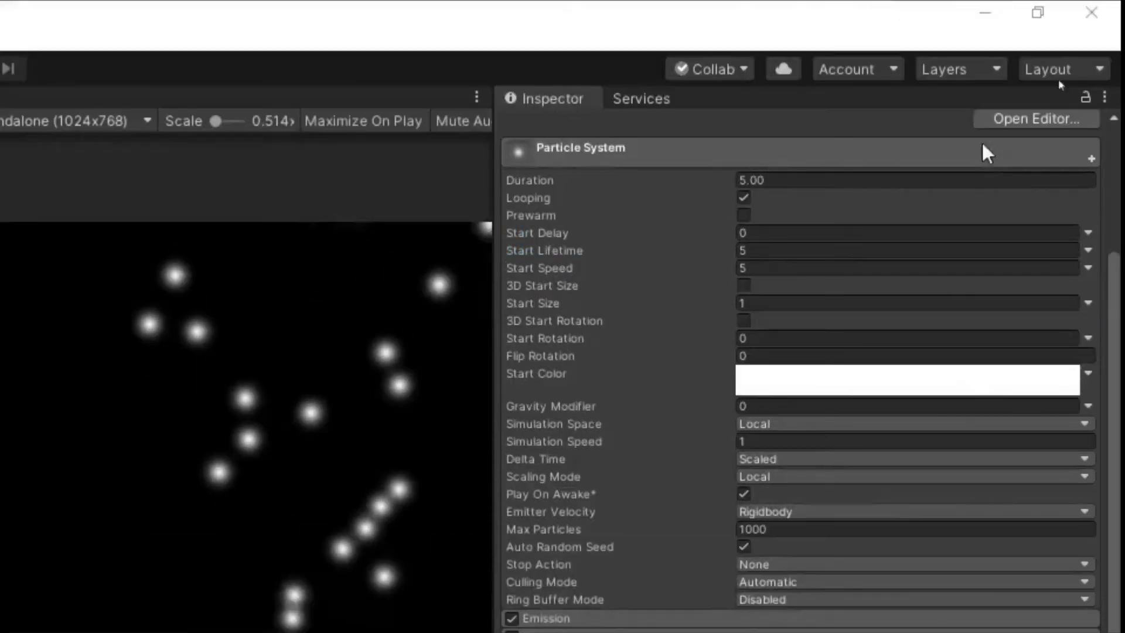
right_click(958, 397)
left_click(787, 402)
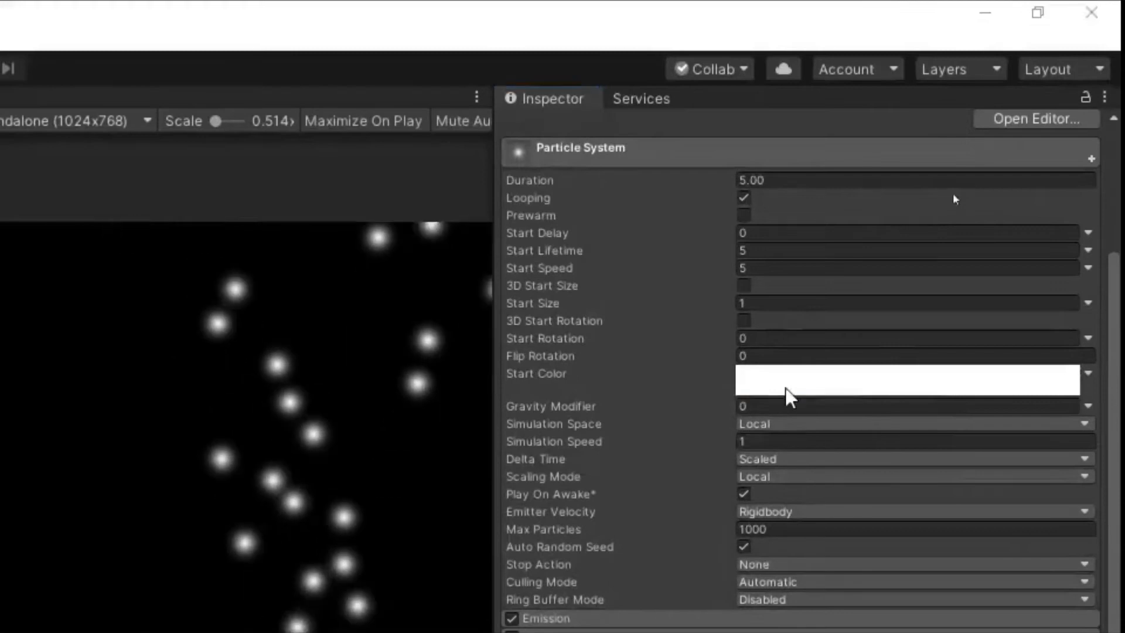
Reduce the Magnifier zoom to 100% and move its window over the Scene view.
scroll(1017, 389, "down", 5)
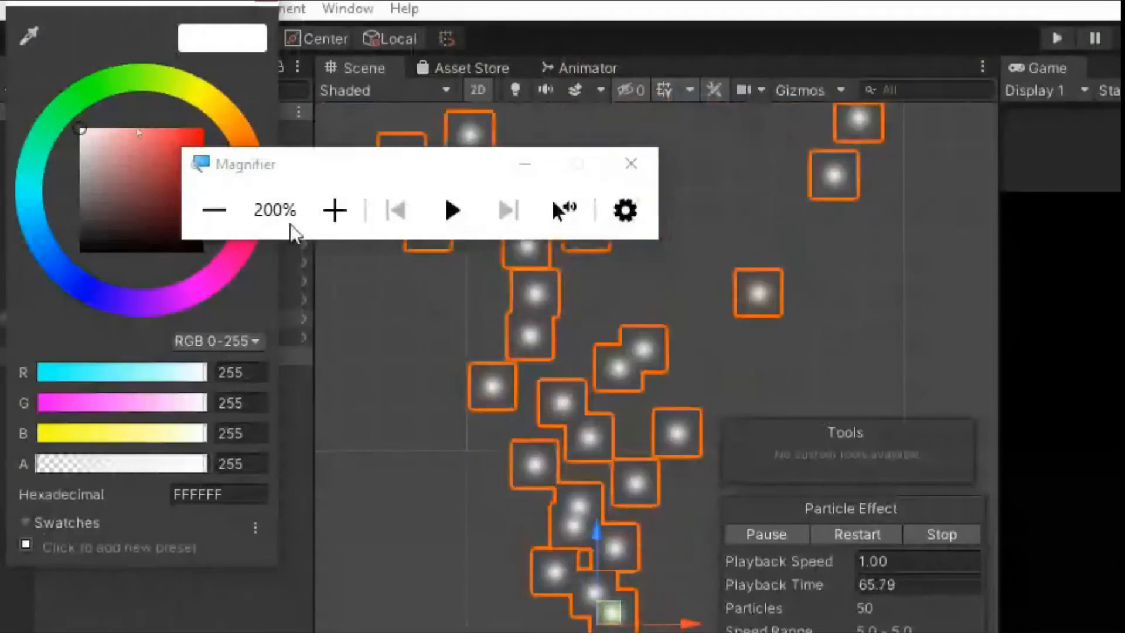
left_click(213, 212)
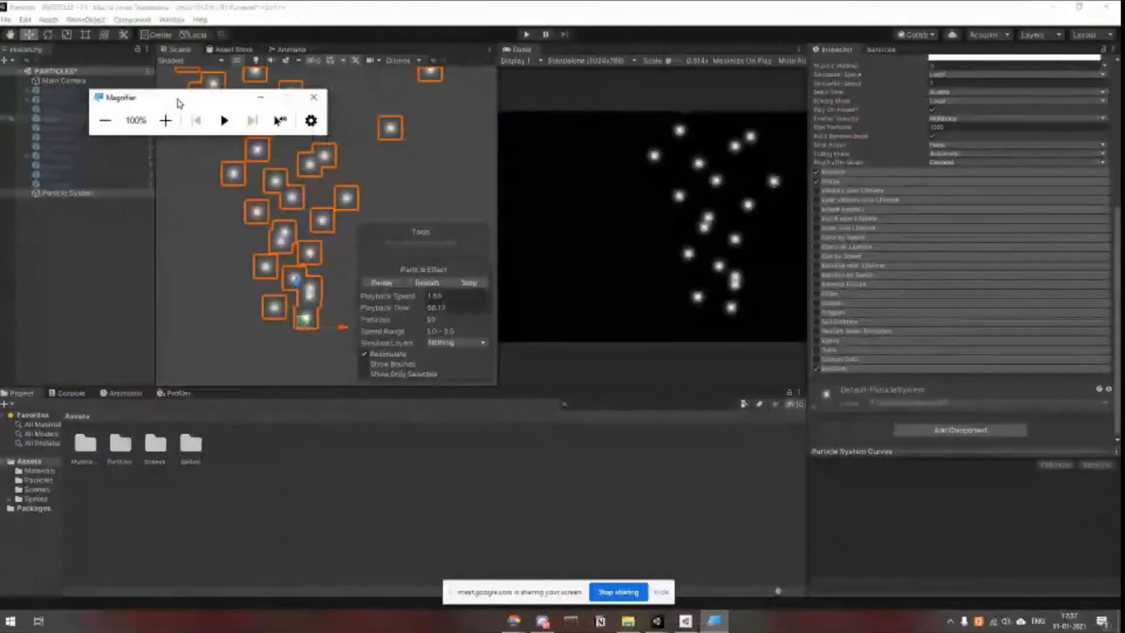
left_click_drag(179, 103, 294, 92)
left_click(282, 109)
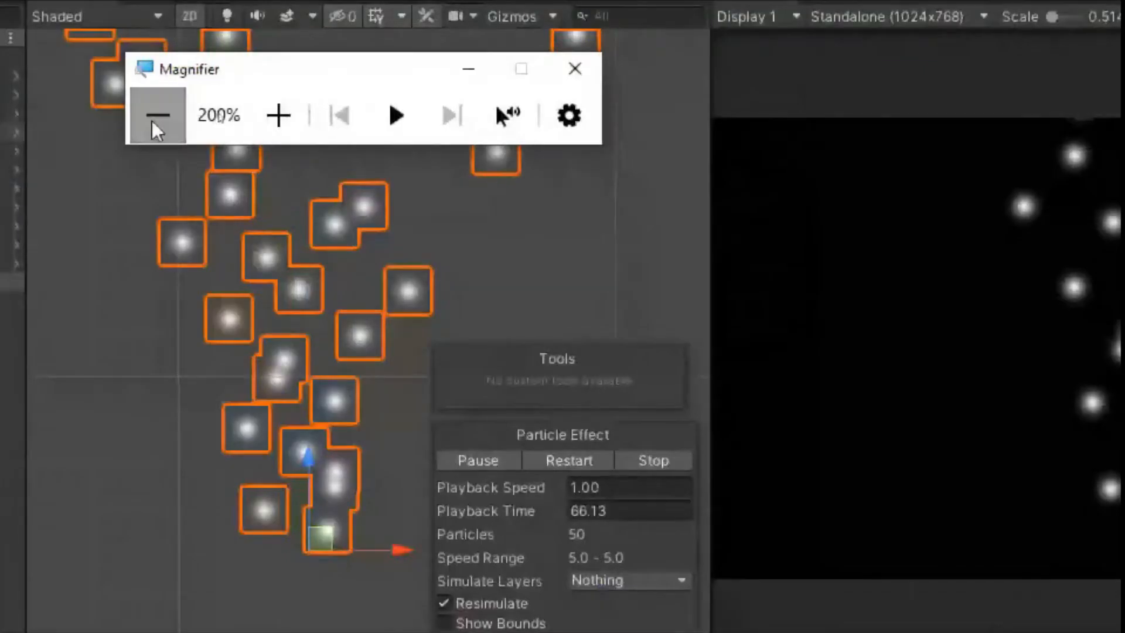
left_click(153, 117)
scroll(913, 223, "up", 5)
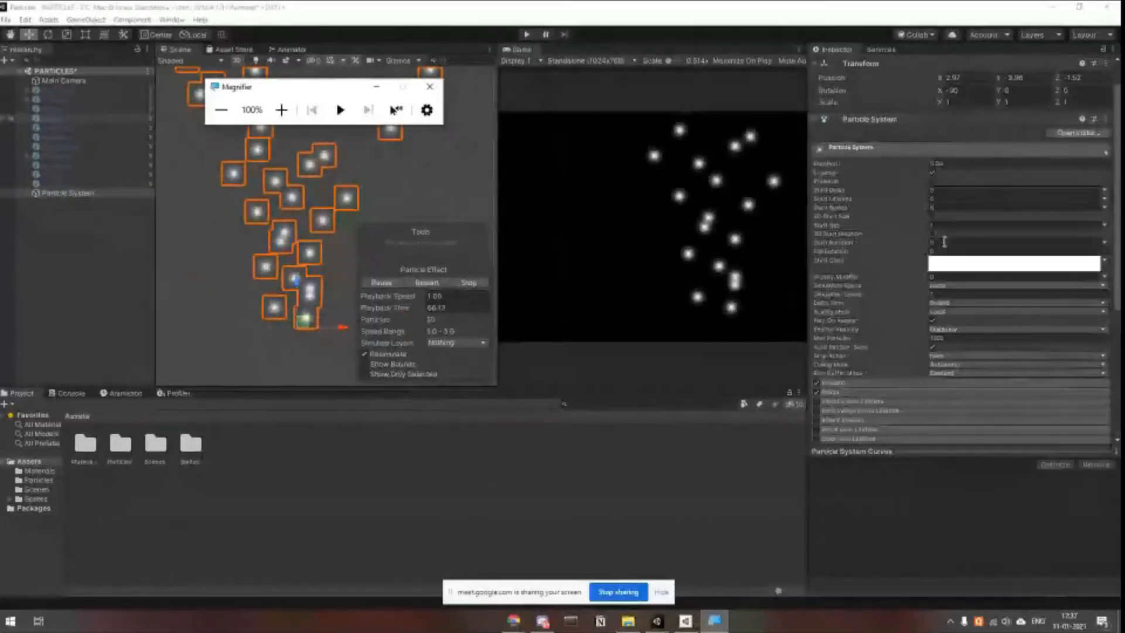
Set the two Start Color values to red FF0000 and blue 2400FF, and close the color picker.
left_click(942, 265)
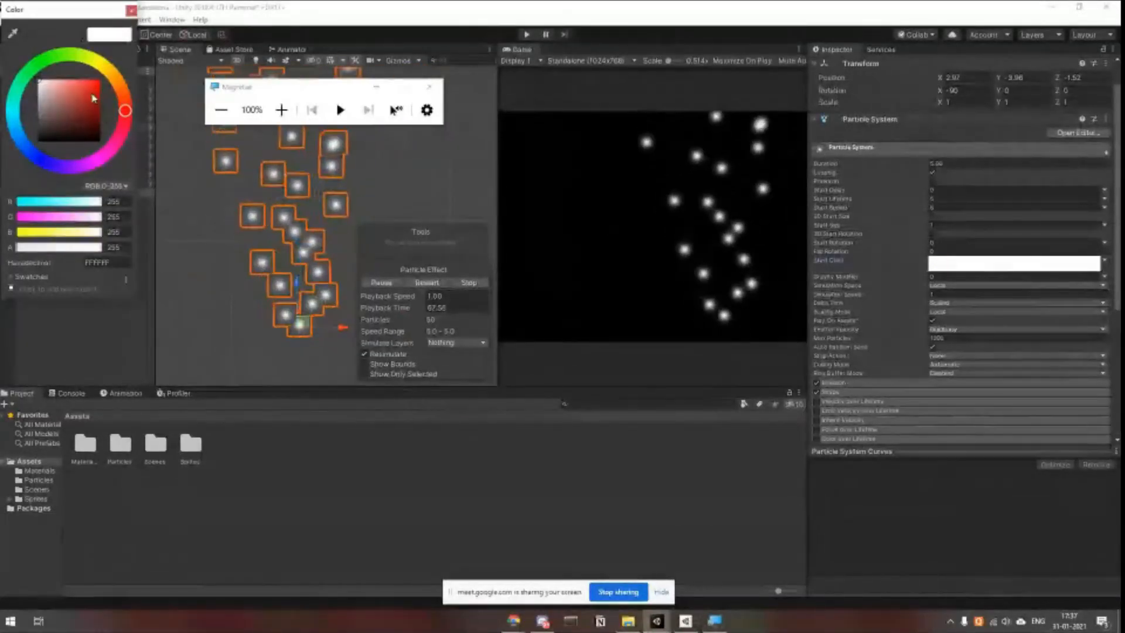
left_click_drag(70, 94, 134, 70)
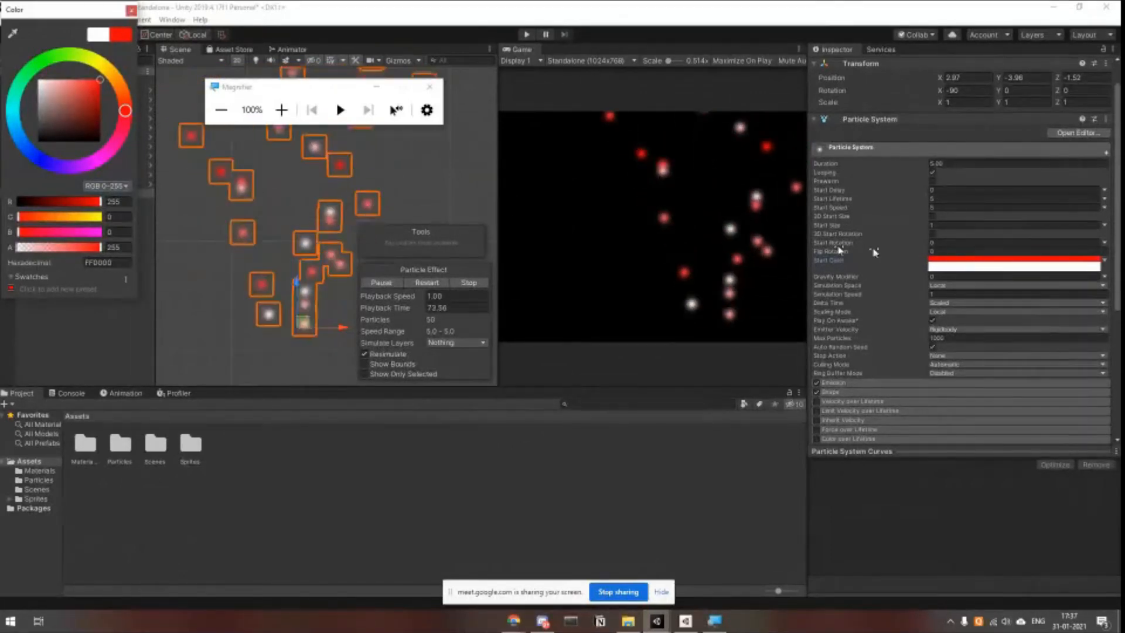
key("ctrl+z")
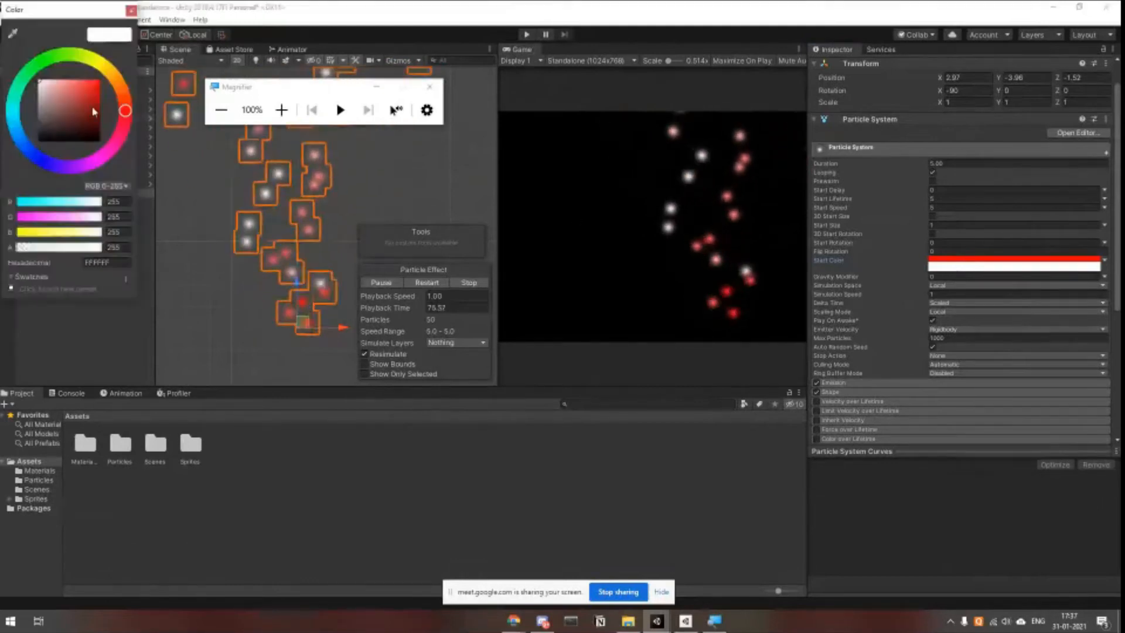
left_click_drag(93, 111, 48, 163)
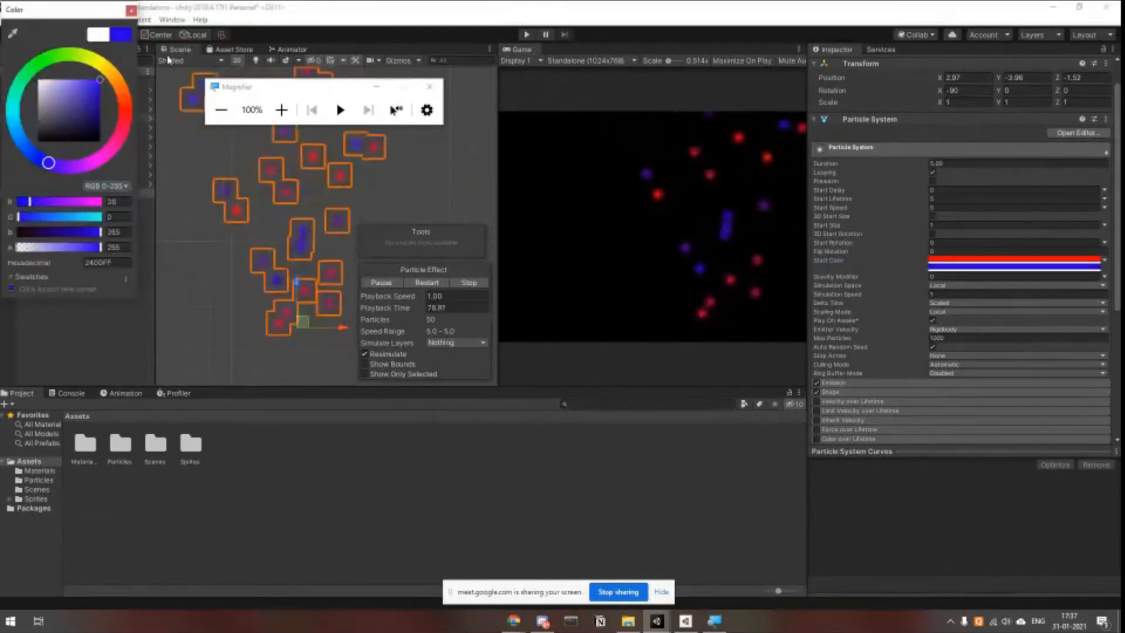
left_click(218, 26)
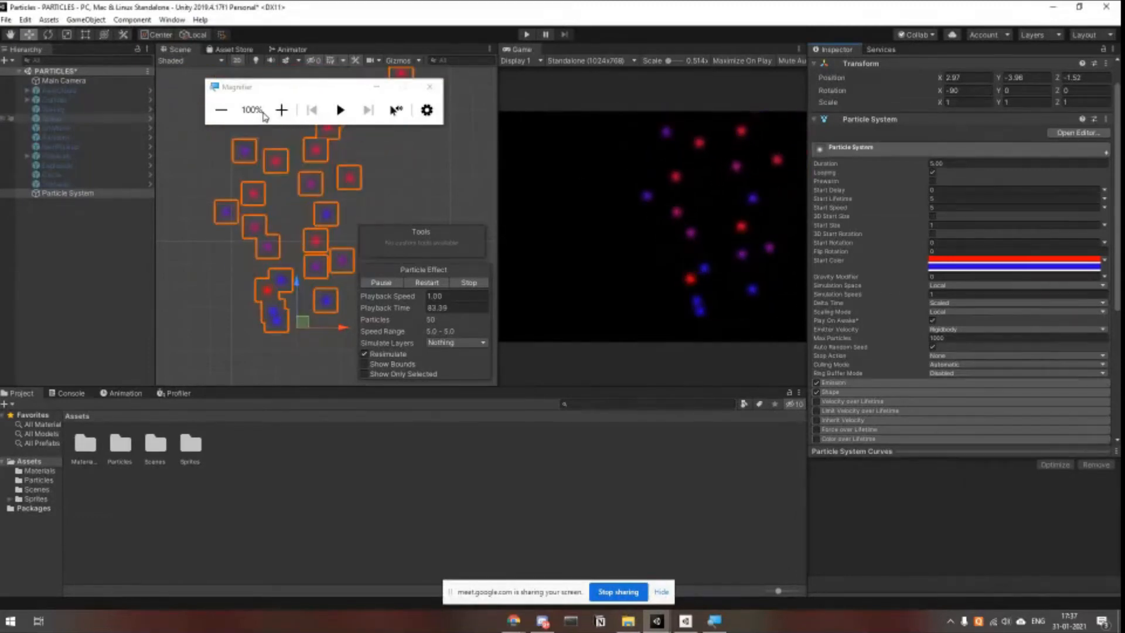
Magnify the screen to 200% and restart the particle effect's playback.
left_click(281, 109)
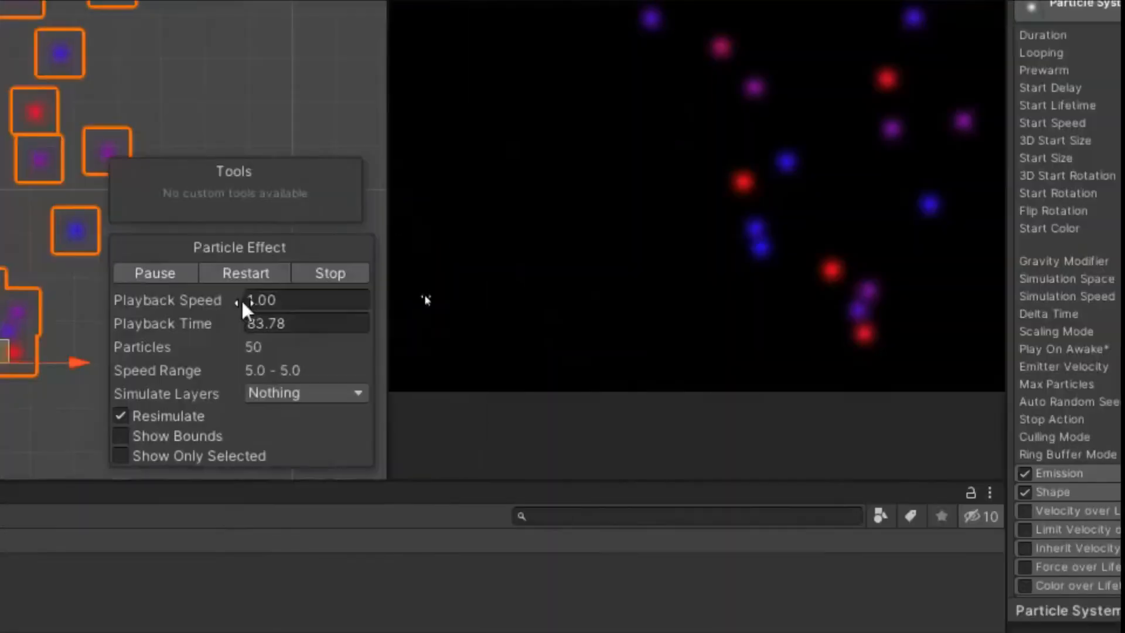
left_click(156, 274)
left_click(237, 273)
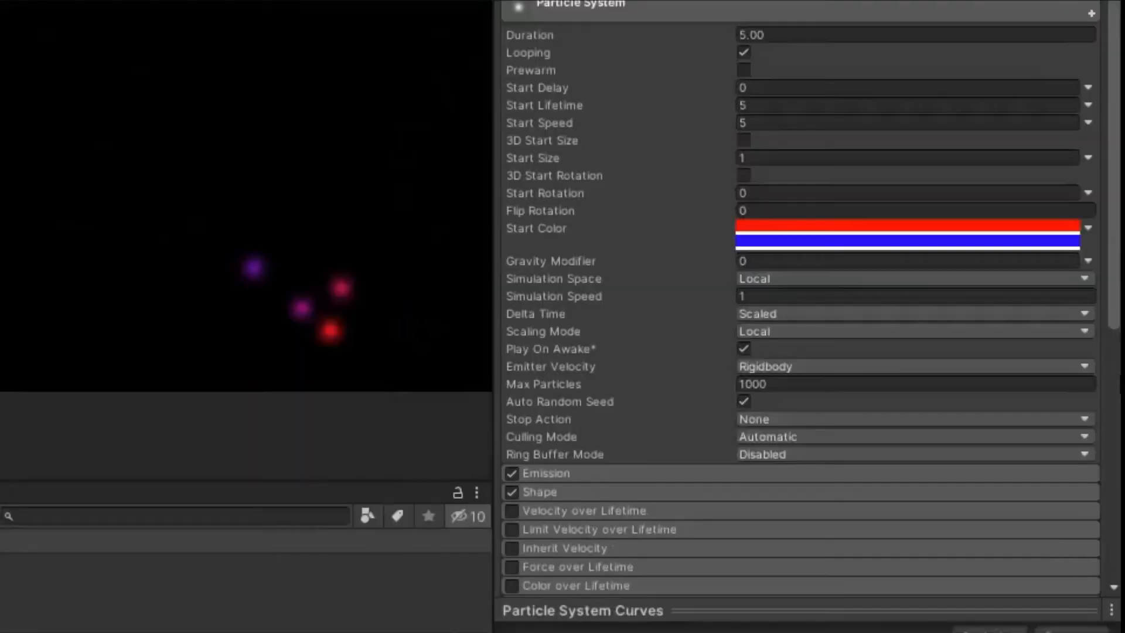
Try a Gravity Modifier of about 0.07 on the particle system, and set it back to 0.
left_click_drag(593, 266, 570, 273)
left_click(883, 261)
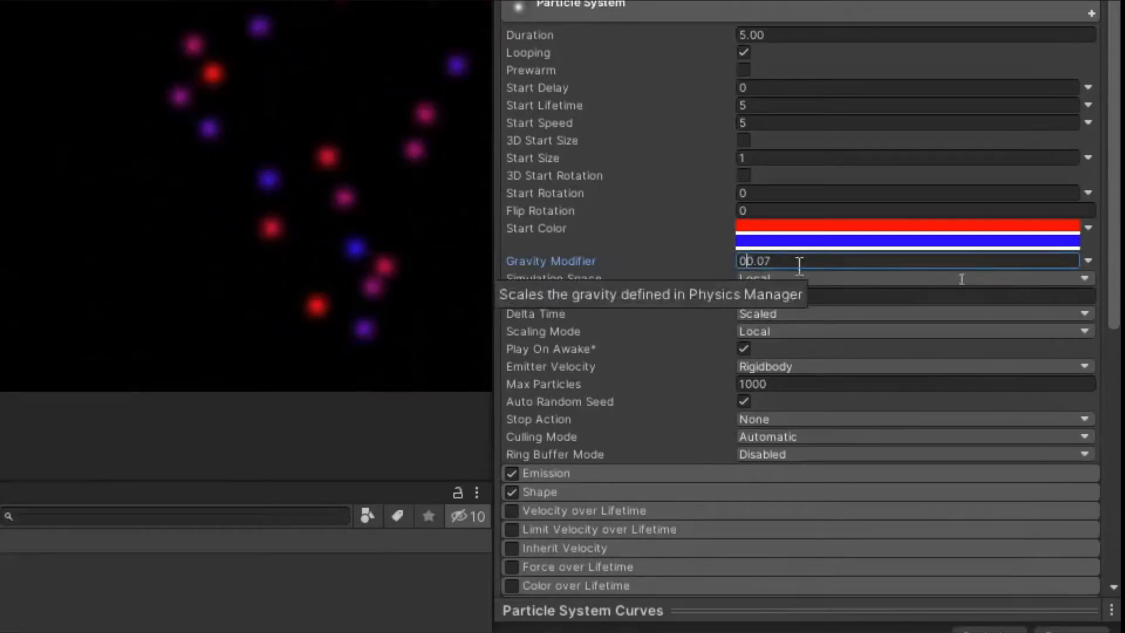
left_click(715, 266)
type("0")
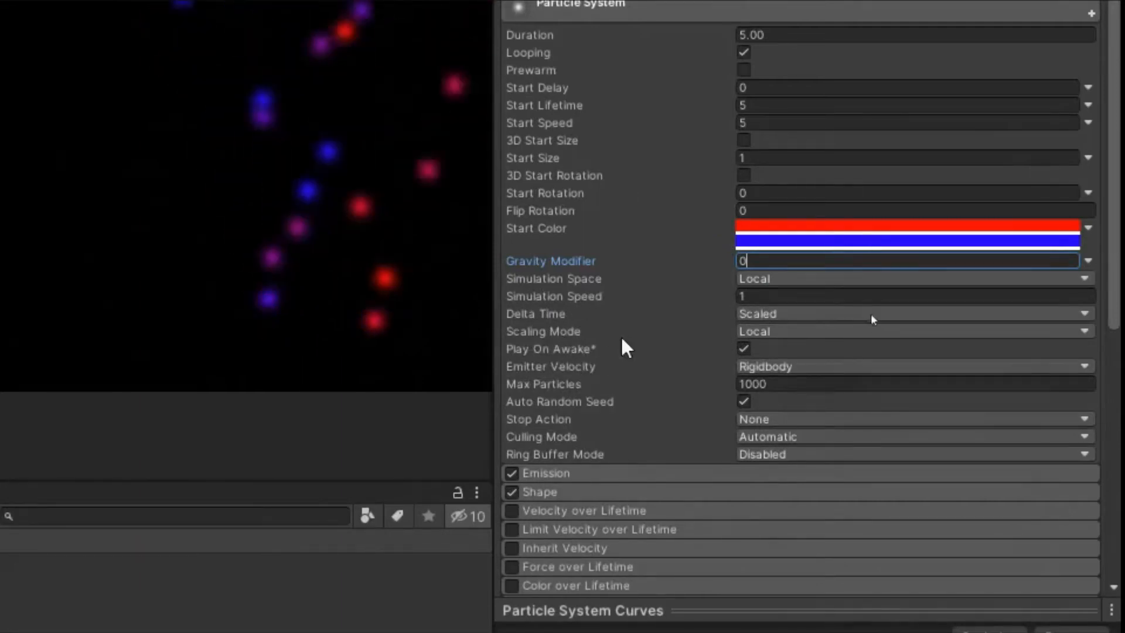
Expand the Emission module and raise Rate over Time to about 27.25.
scroll(623, 377, "down", 10)
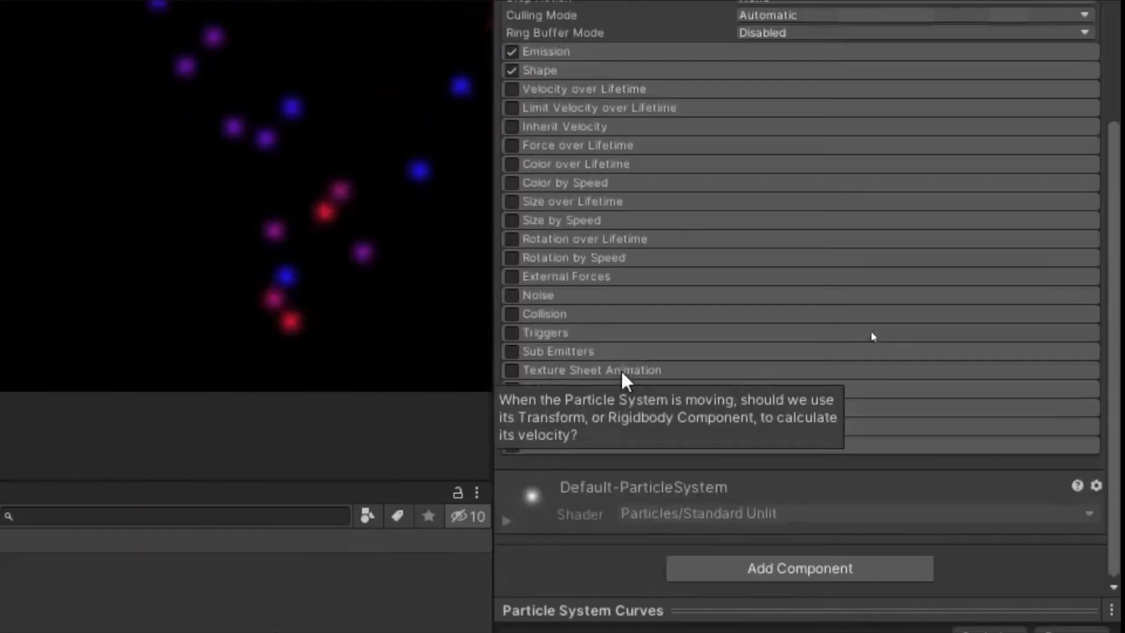
left_click(594, 54)
scroll(595, 54, "up", 5)
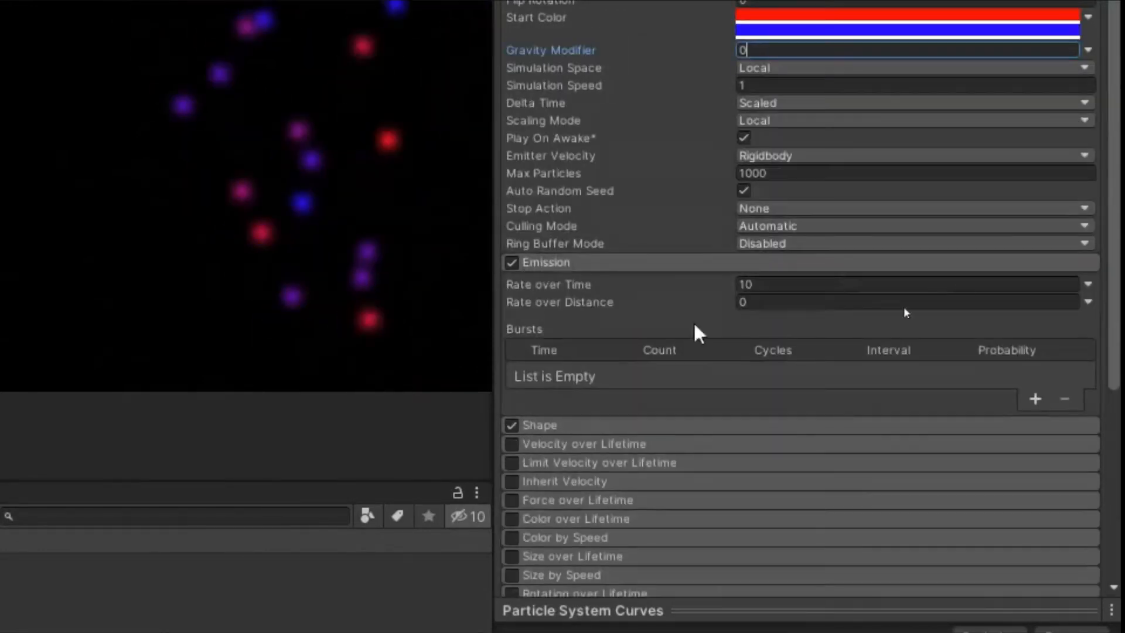
left_click(838, 285)
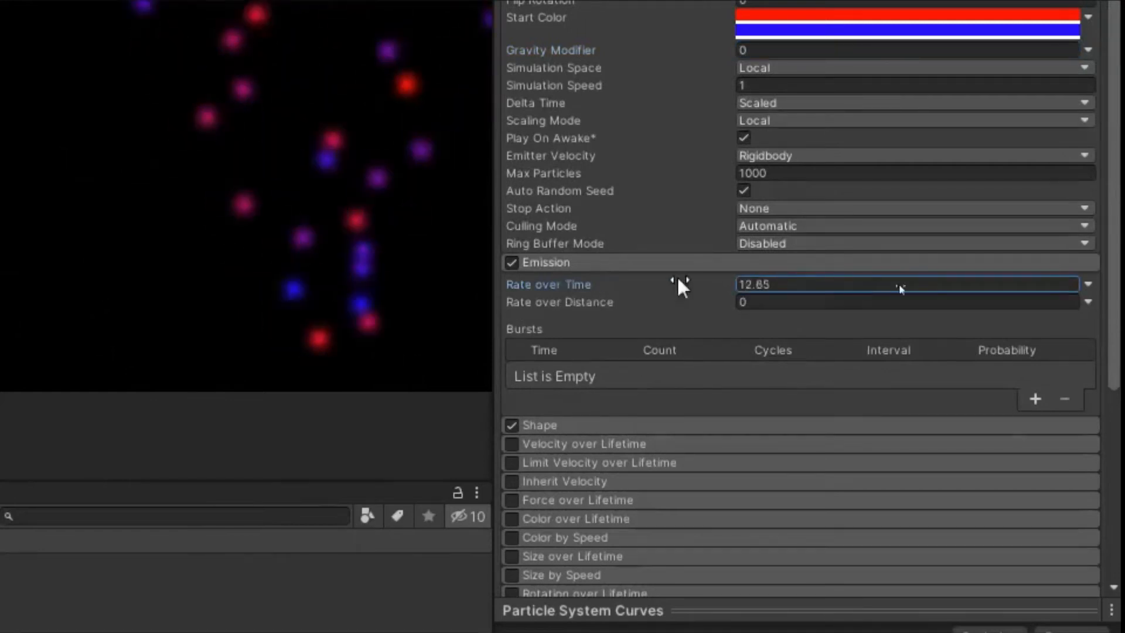
left_click_drag(869, 276, 145, 249)
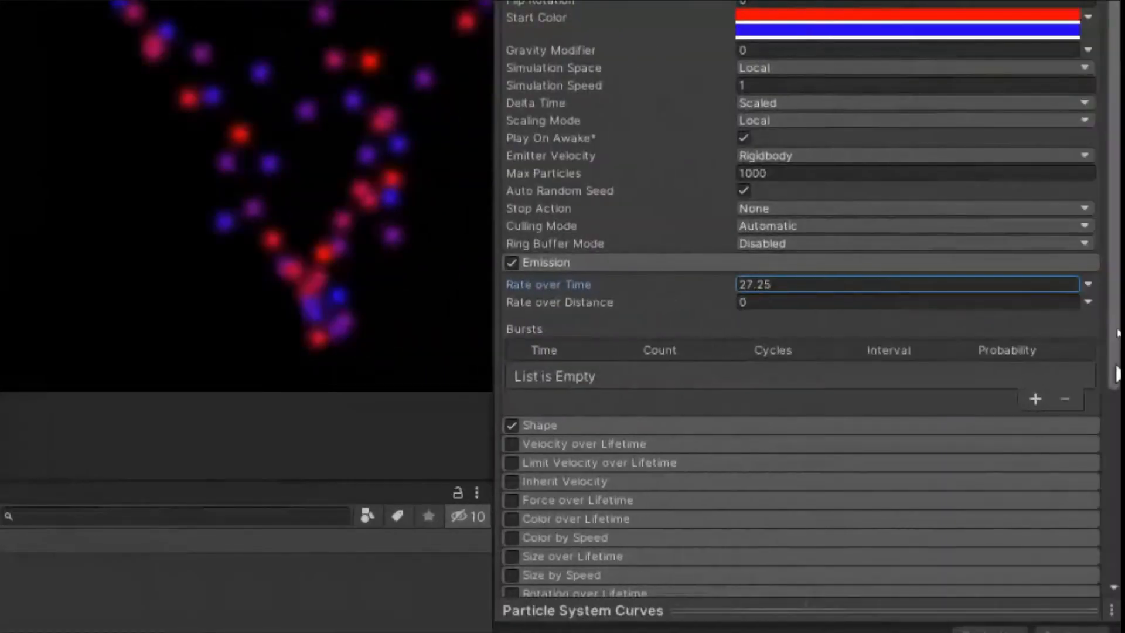
Add a burst of 30 particles at time 0 to the Emission module, and set Rate over Time to 0.
left_click(1035, 399)
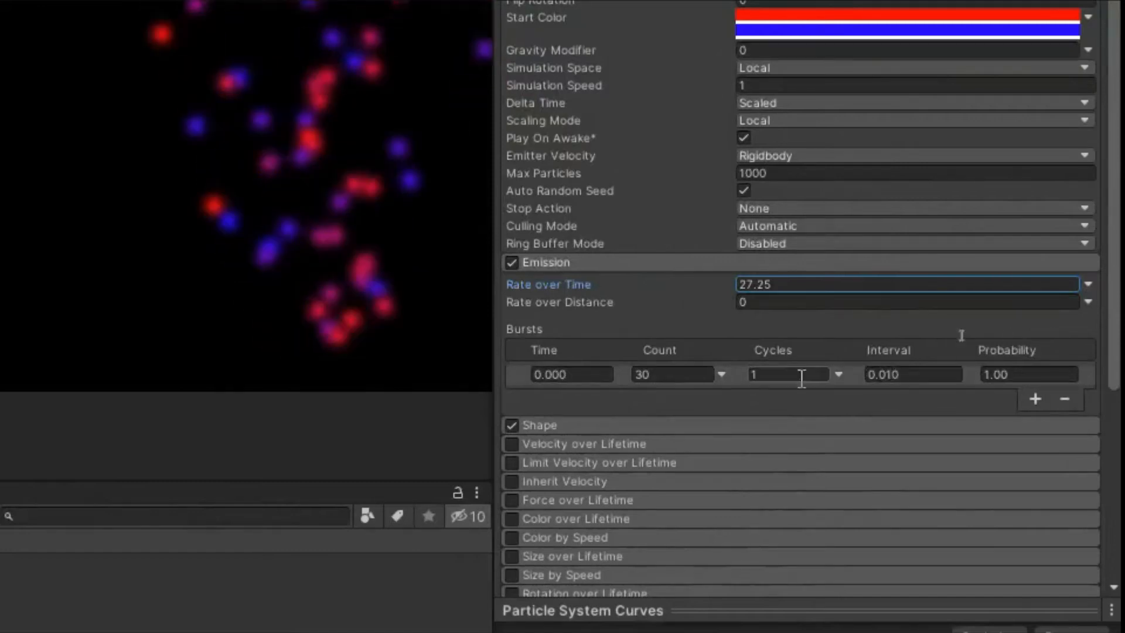
left_click(838, 373)
left_click(822, 381)
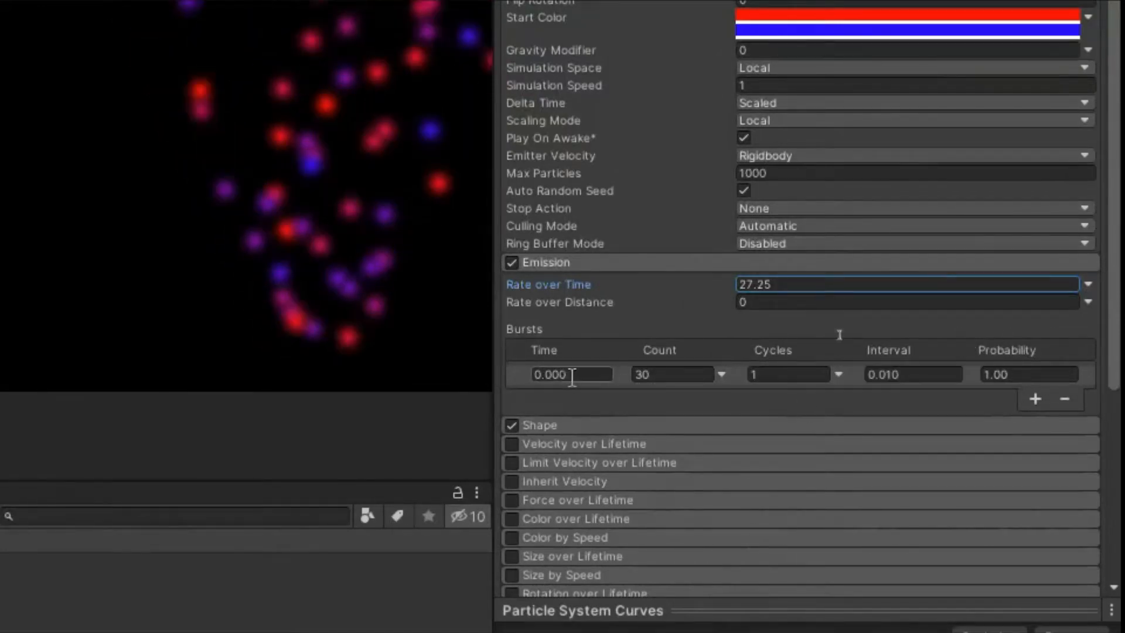
left_click(917, 287)
type("0")
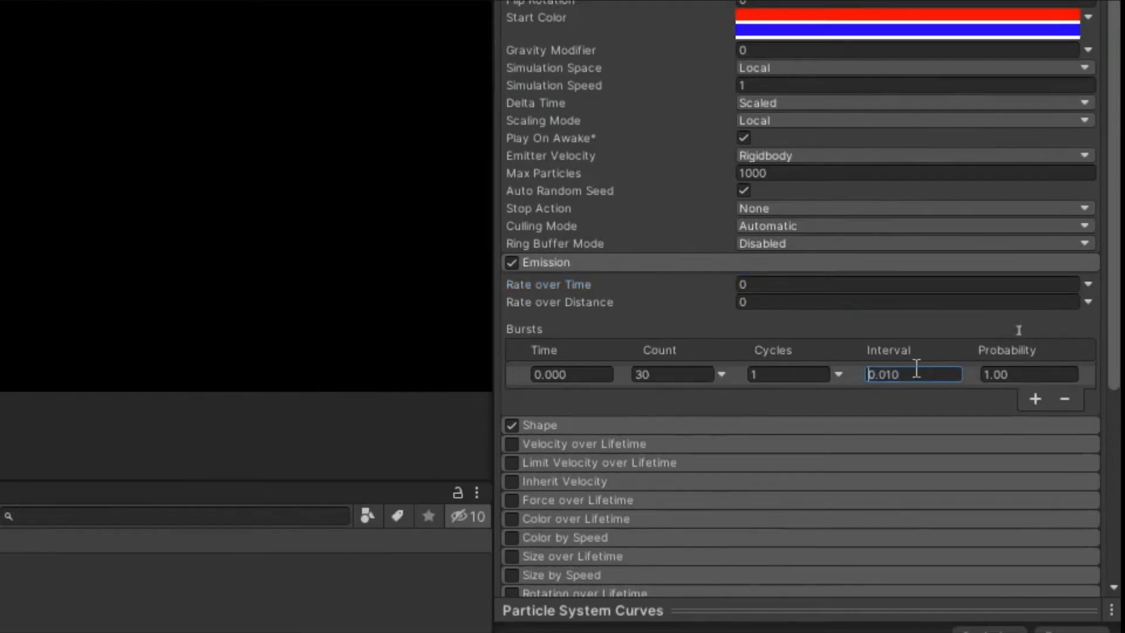
Try a Rate over Time of 2 alongside the burst, return it to 0, and restart the effect's playback.
key("BackSpace")
type("05")
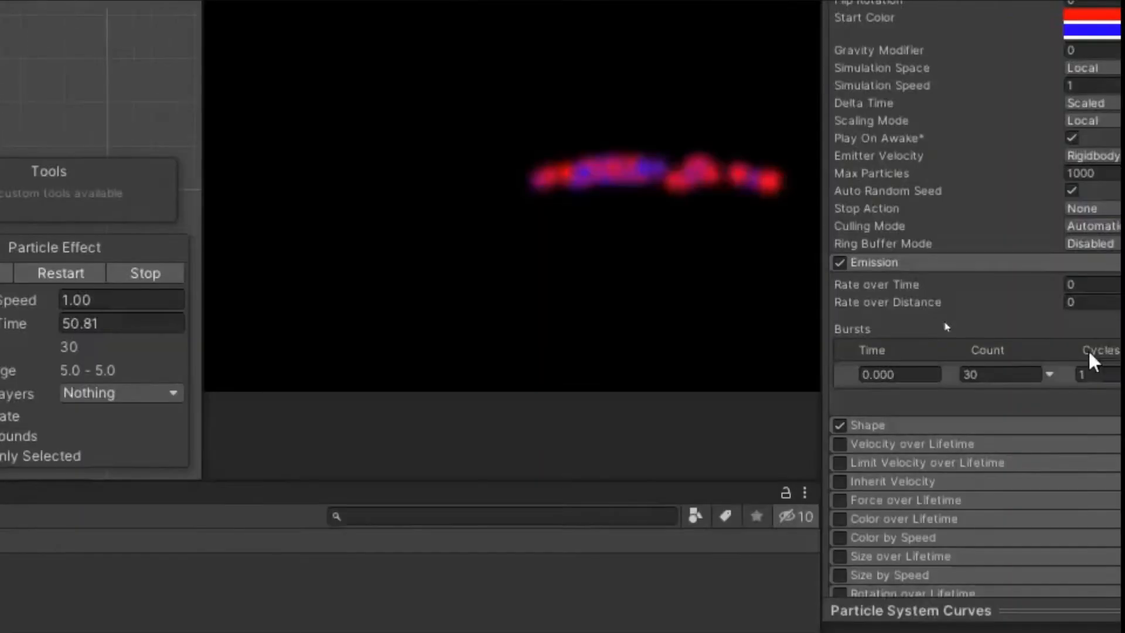
key("BackSpace")
type("1")
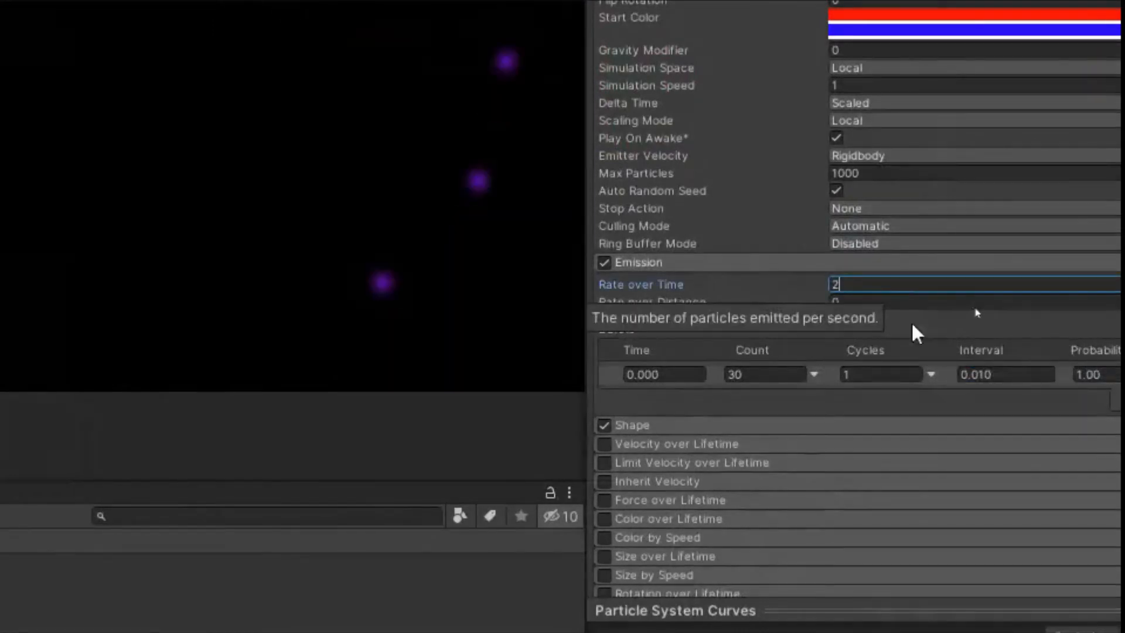
double_click(916, 285)
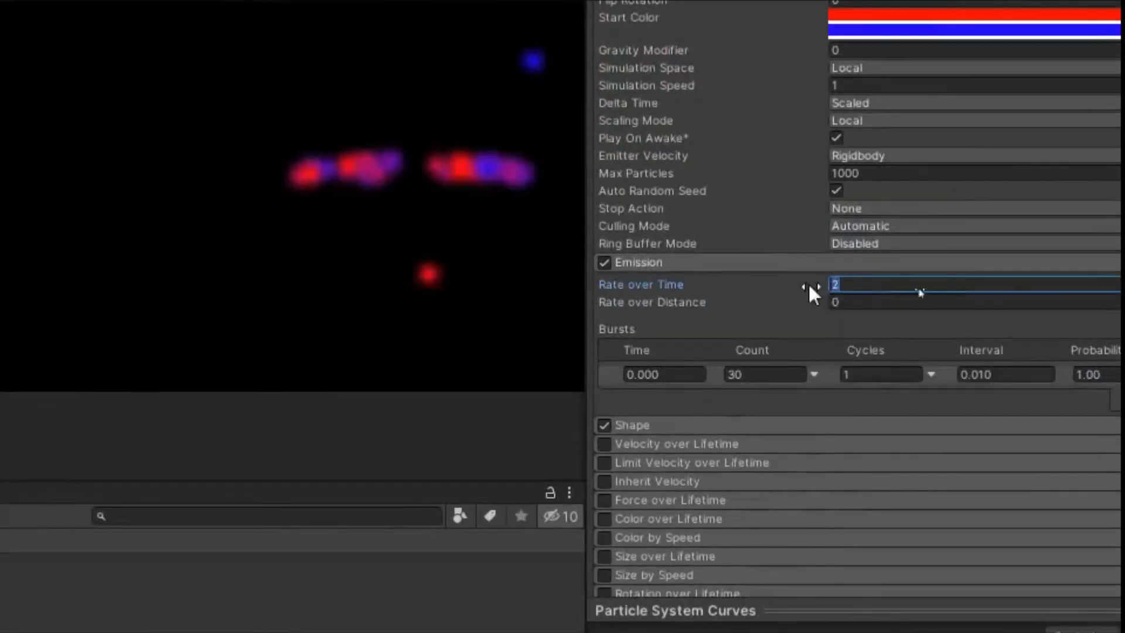
key("BackSpace")
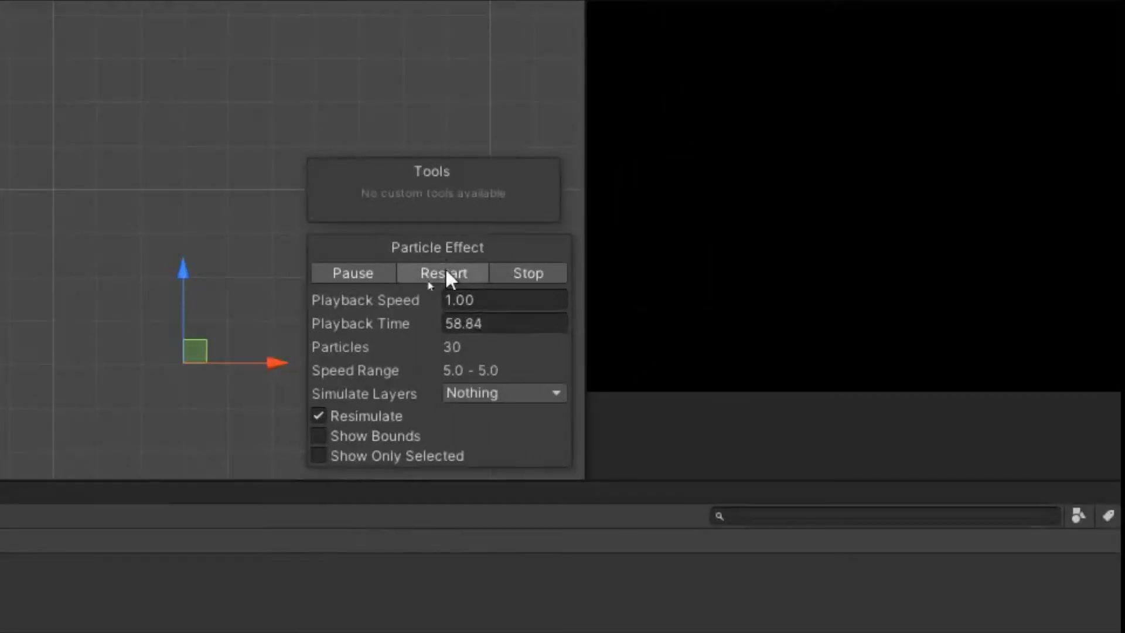
left_click(446, 273)
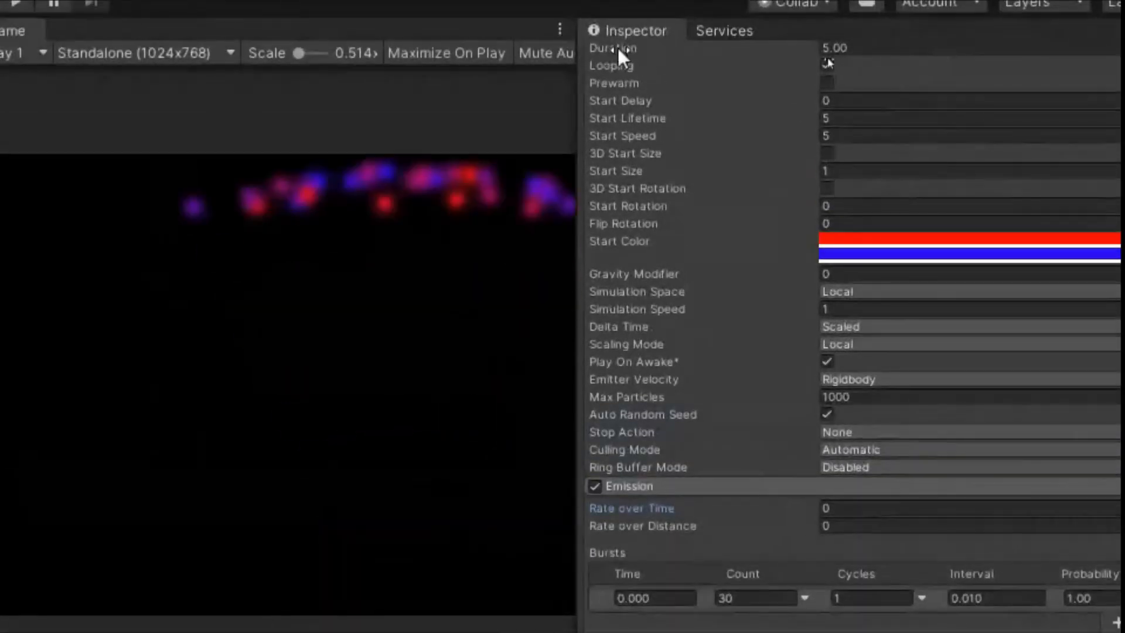
Lower the particle system's Duration to 0.05 and restart the effect's playback.
left_click_drag(607, 49, 544, 61)
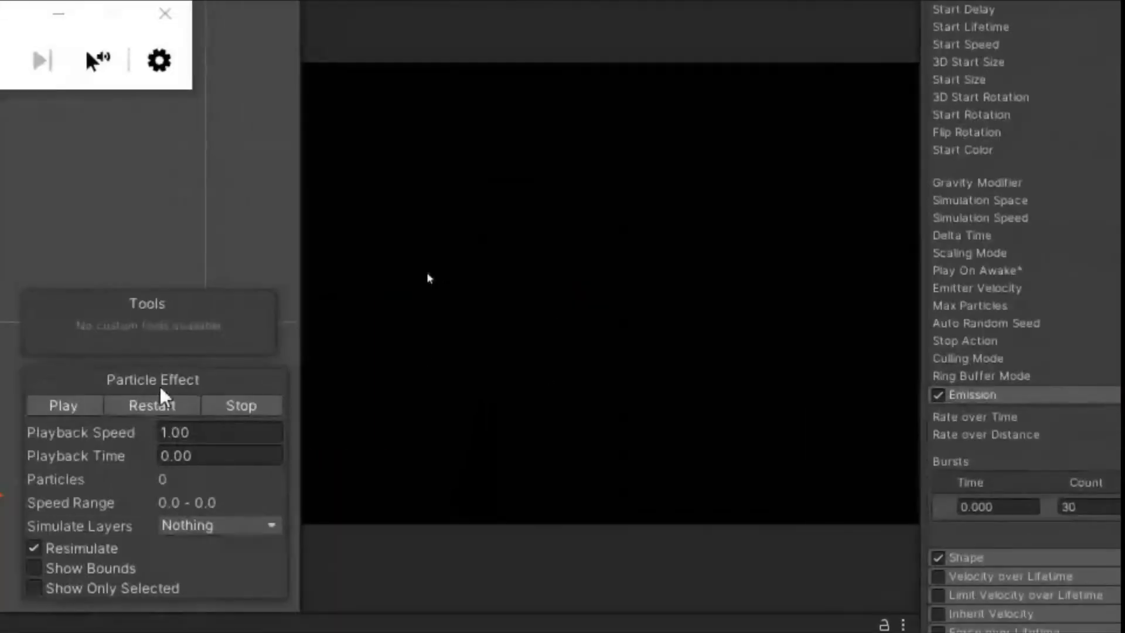
left_click(148, 408)
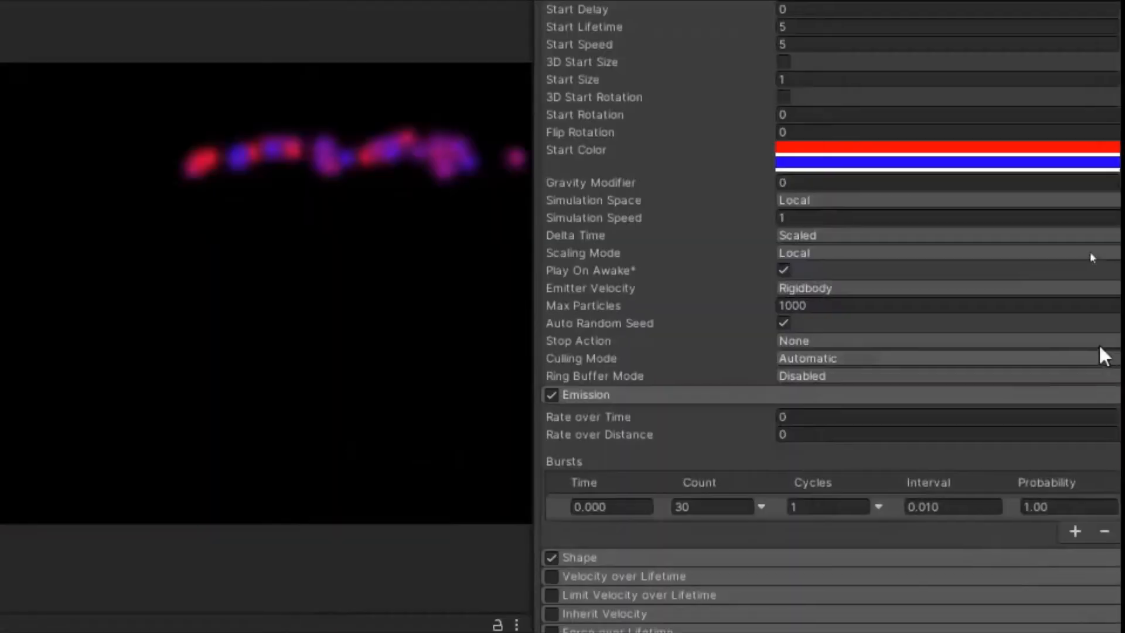
Collapse the Emission module, expand the Shape module, and change the emitter shape to Sphere.
left_click(643, 396)
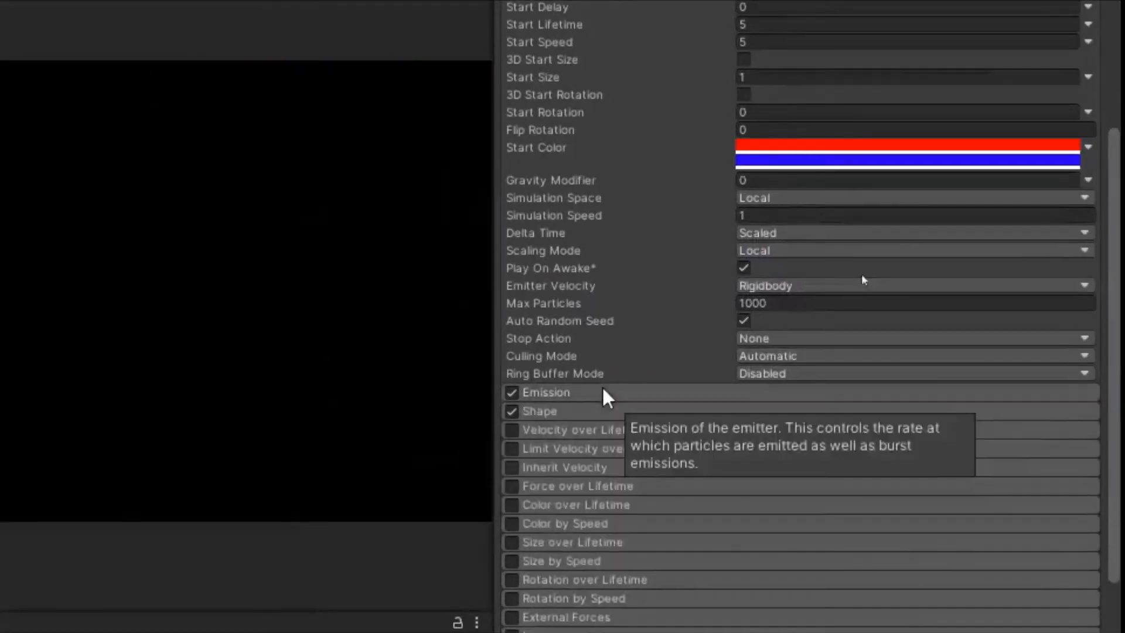
left_click(564, 412)
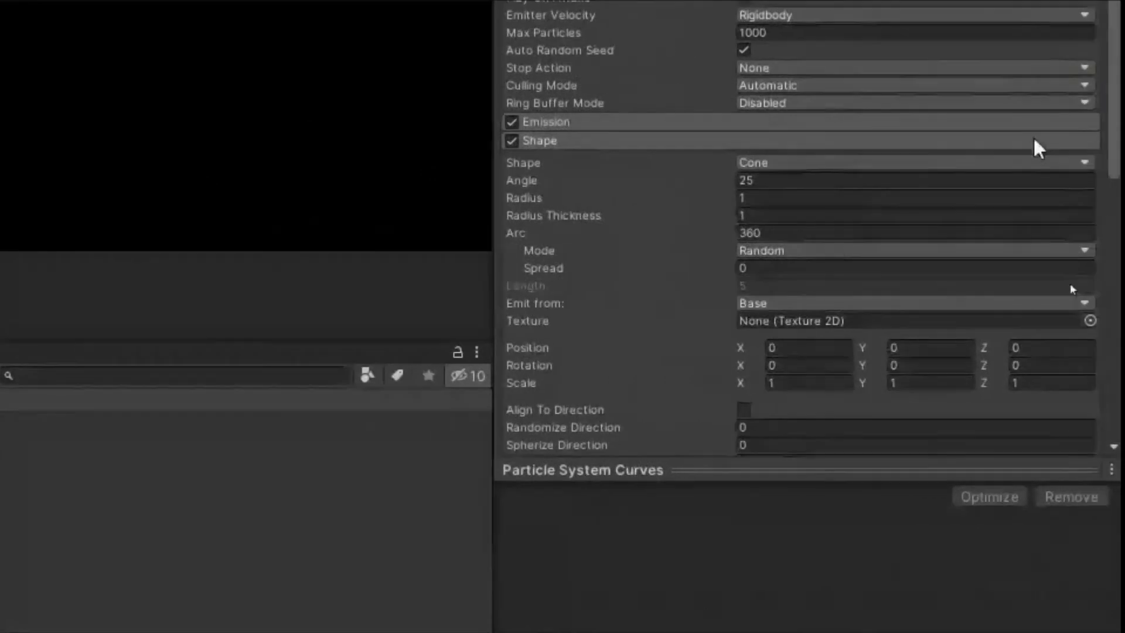
left_click(811, 163)
left_click(811, 194)
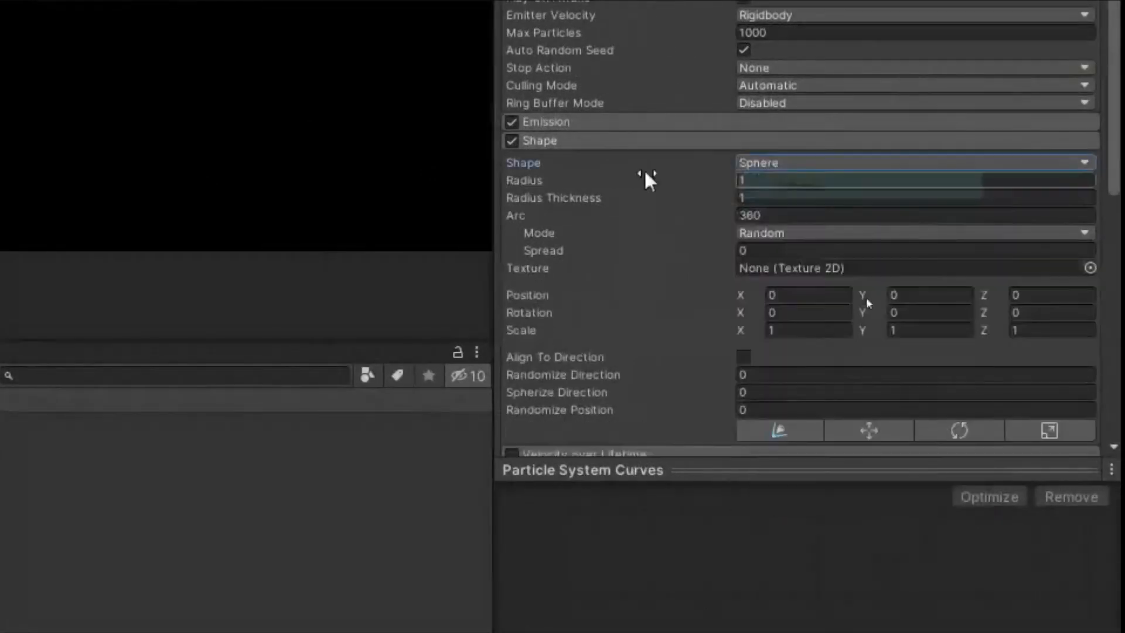
left_click(221, 315)
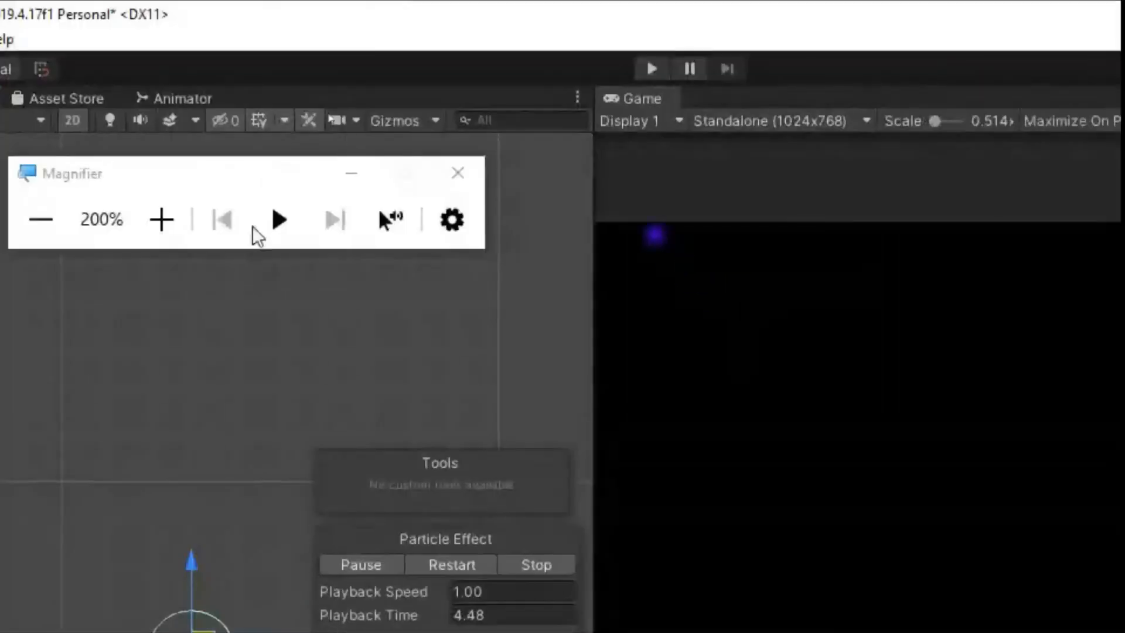
Close the Magnifier to return the screen to its normal size.
left_click(273, 171)
left_click(277, 231)
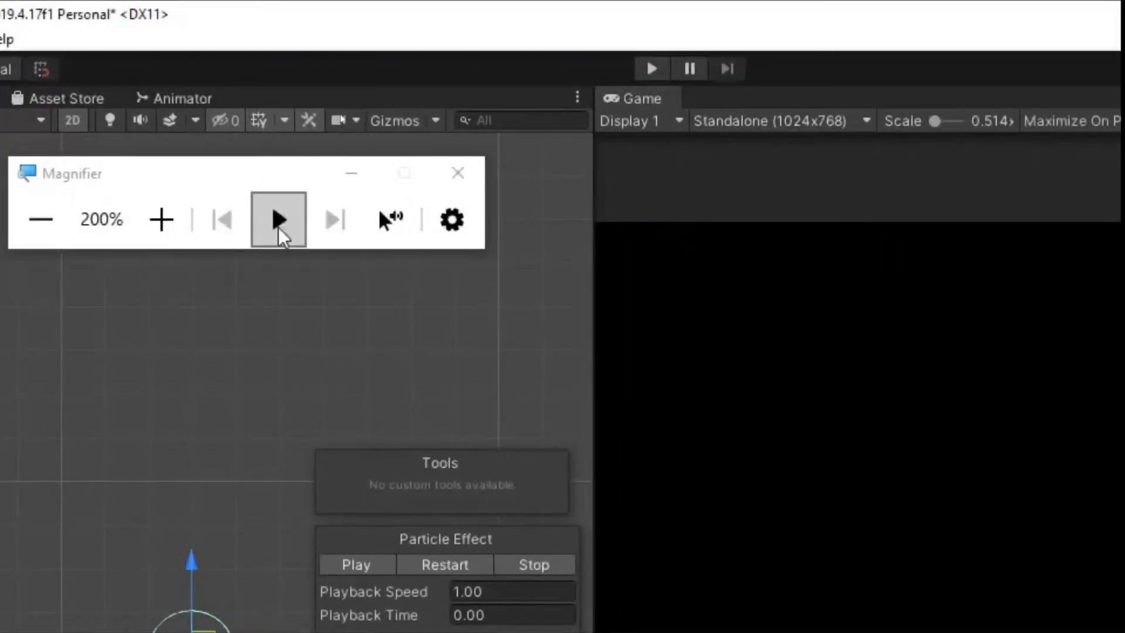
left_click(262, 238)
left_click(461, 176)
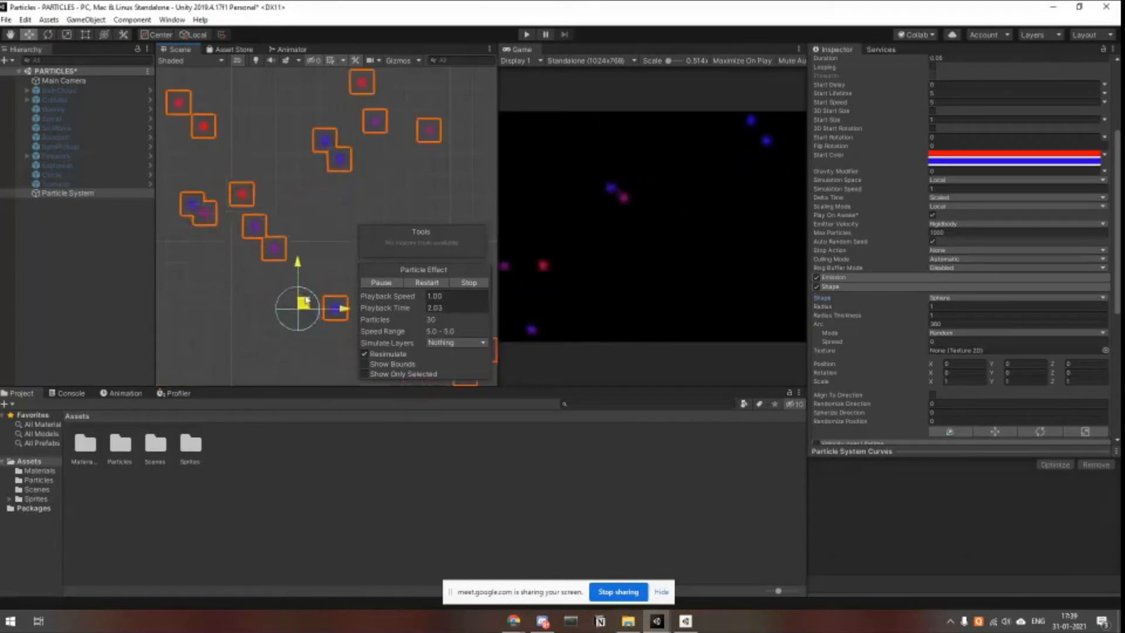
Move the particle system up and to the left in the Scene view, and replay the spherical burst.
left_click_drag(307, 300, 282, 214)
left_click(411, 284)
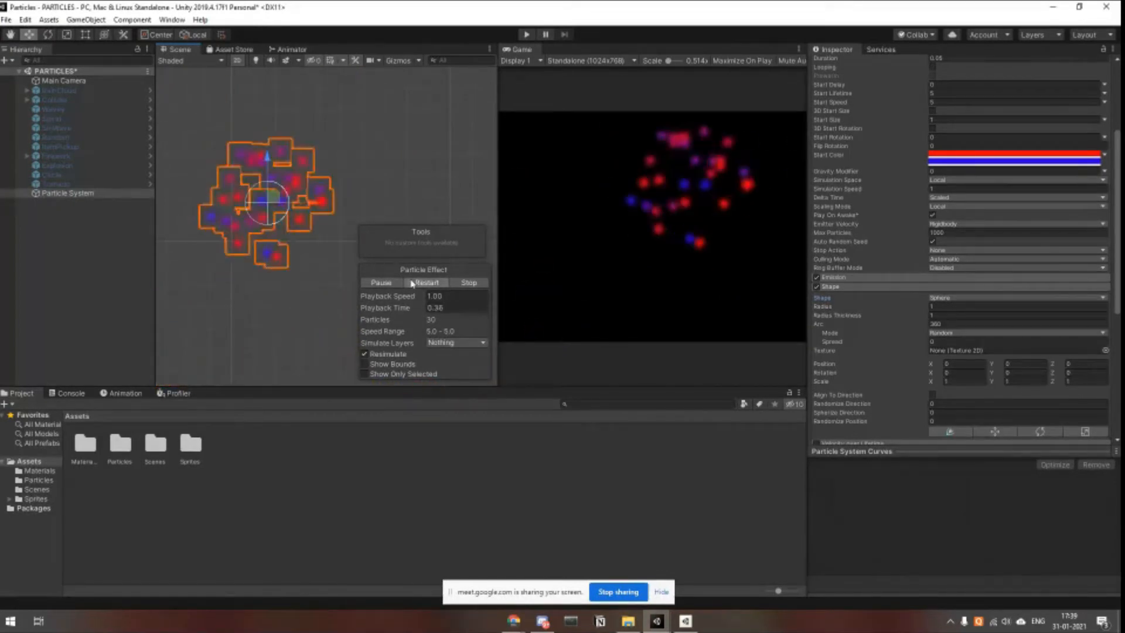
left_click(411, 283)
left_click(411, 283)
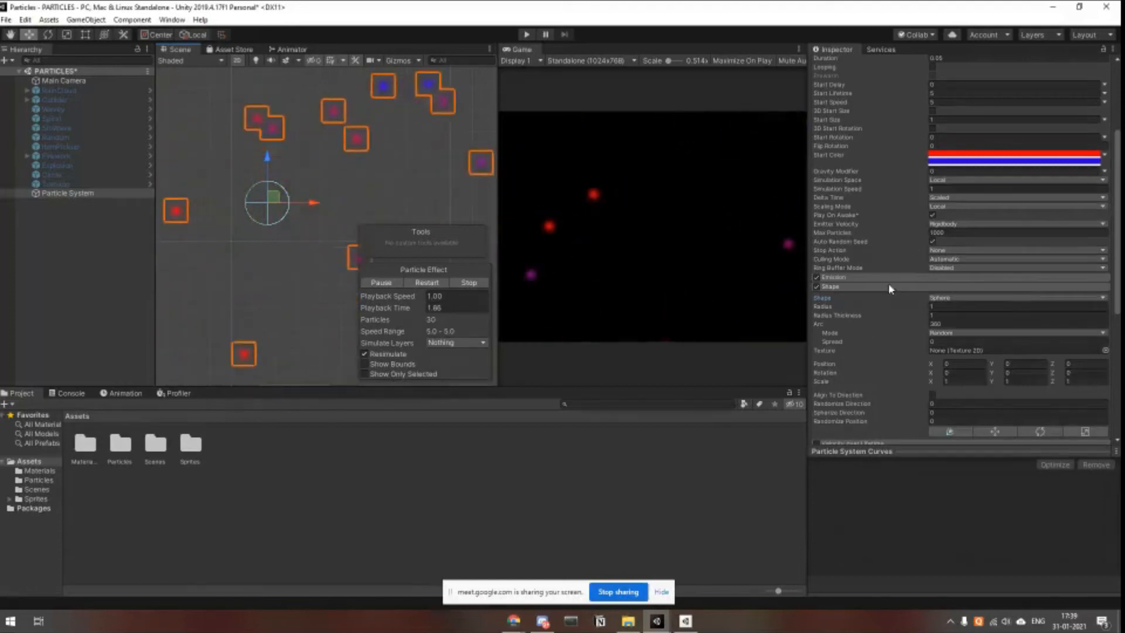
scroll(887, 283, "down", 3)
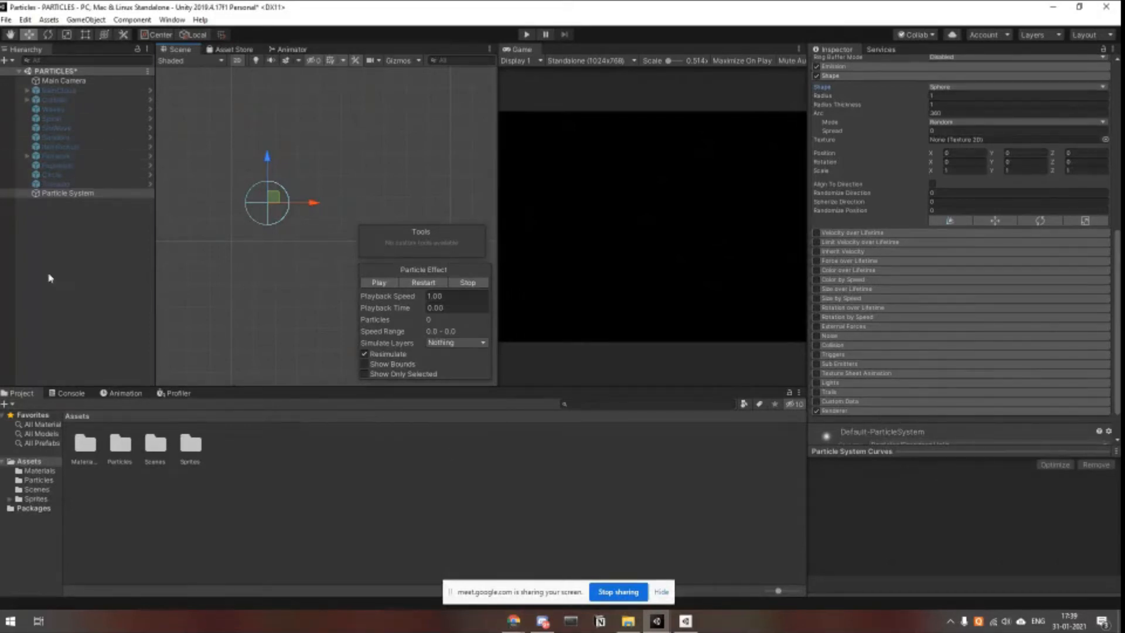
Switch to the Google Meet call to check its chat, and return to the Particles project in Unity.
mouse_move(513, 621)
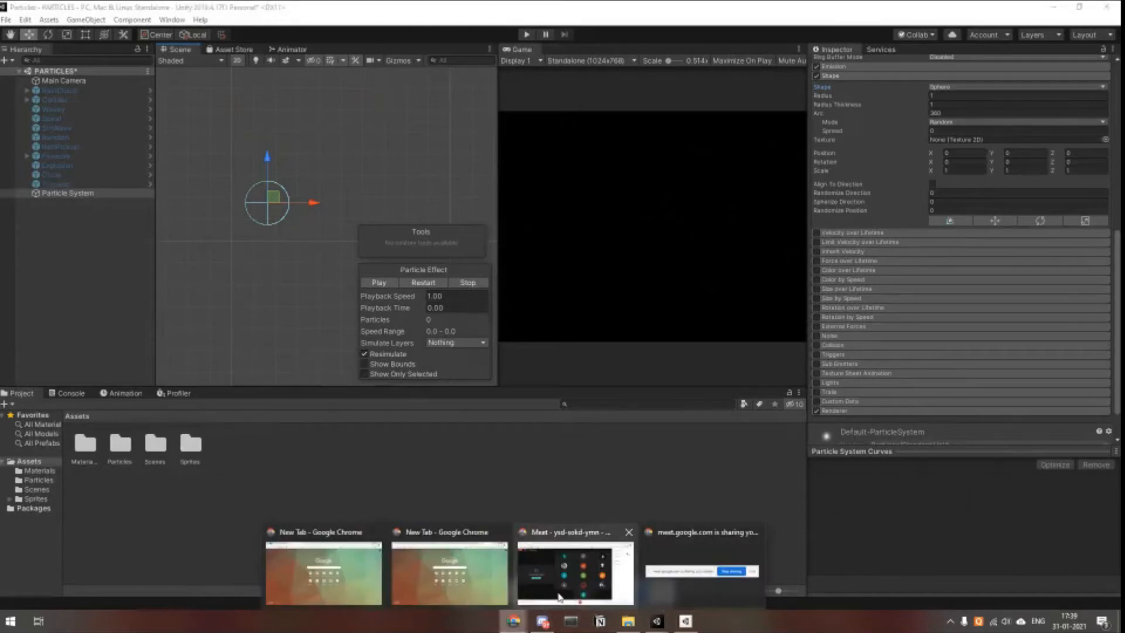
left_click(598, 583)
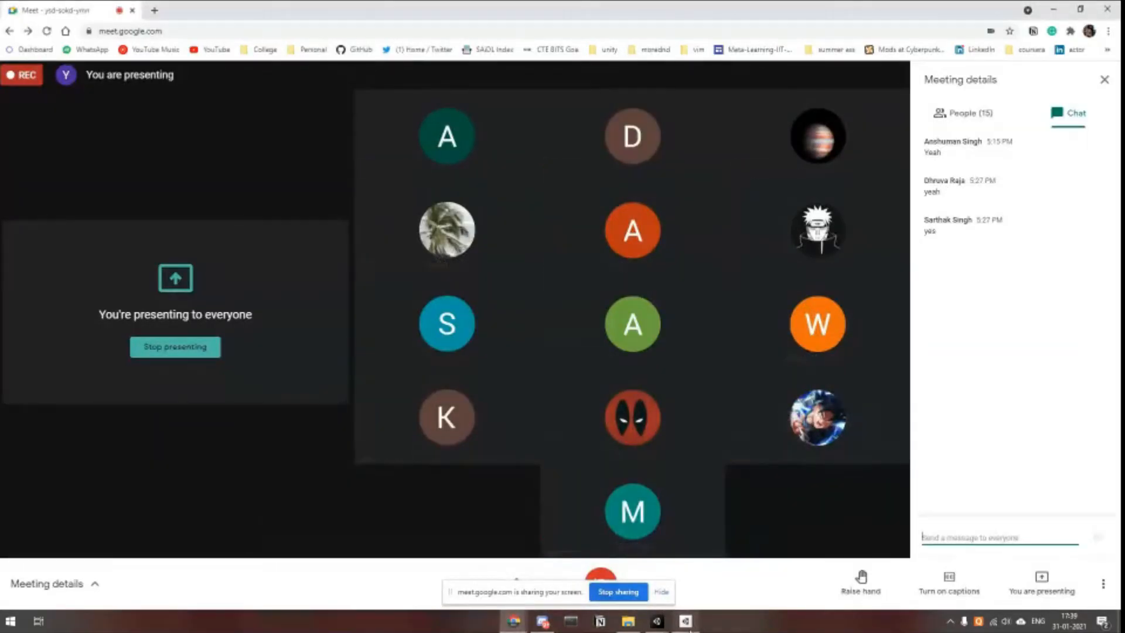
left_click(687, 622)
left_click(689, 623)
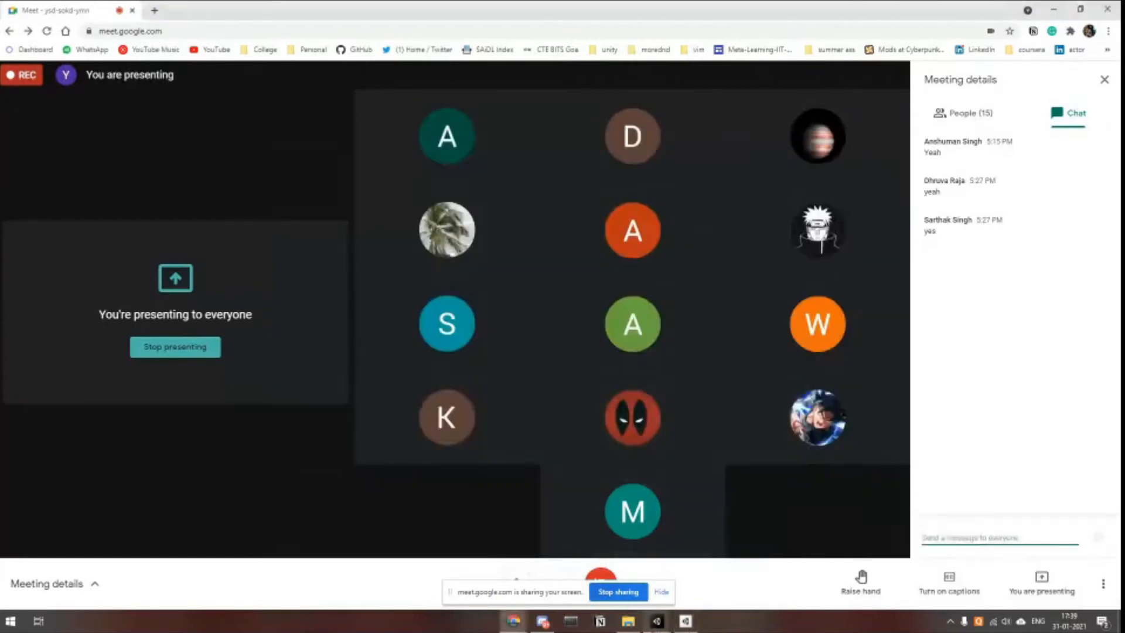
left_click(657, 622)
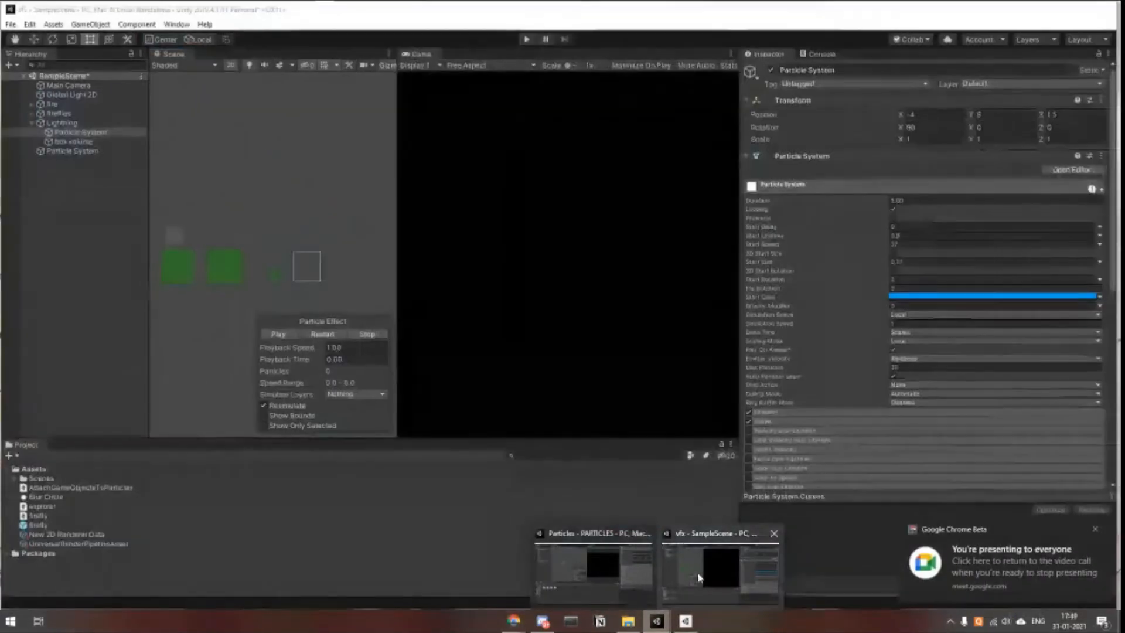
left_click(592, 567)
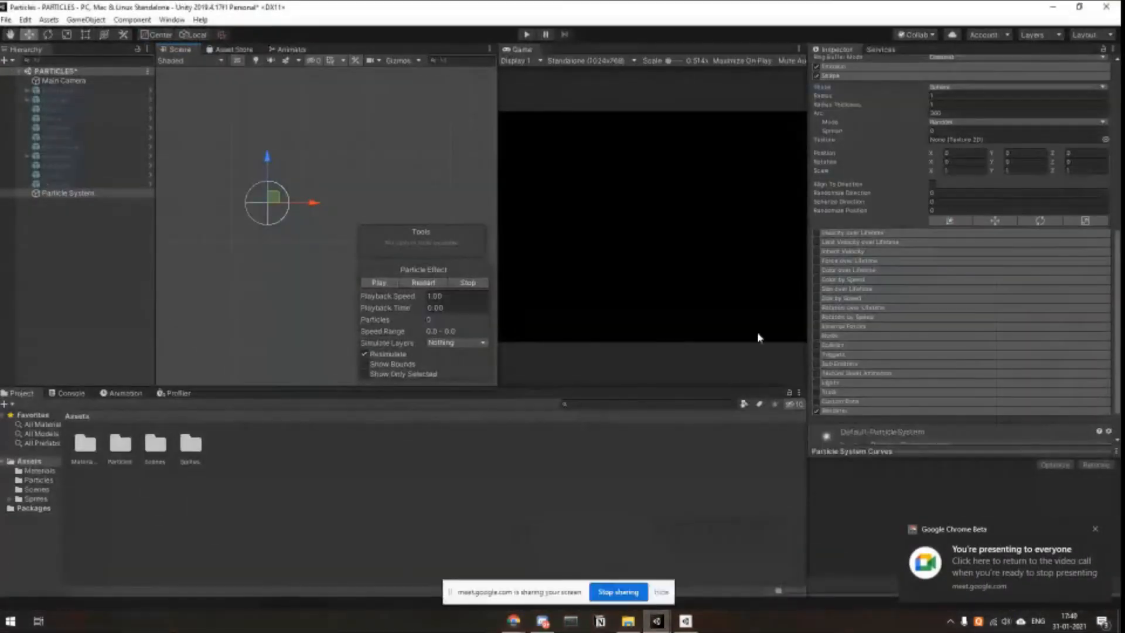
Check the Google Meet call's participants and chat twice more, returning to Unity's Particles project each time.
mouse_move(526, 624)
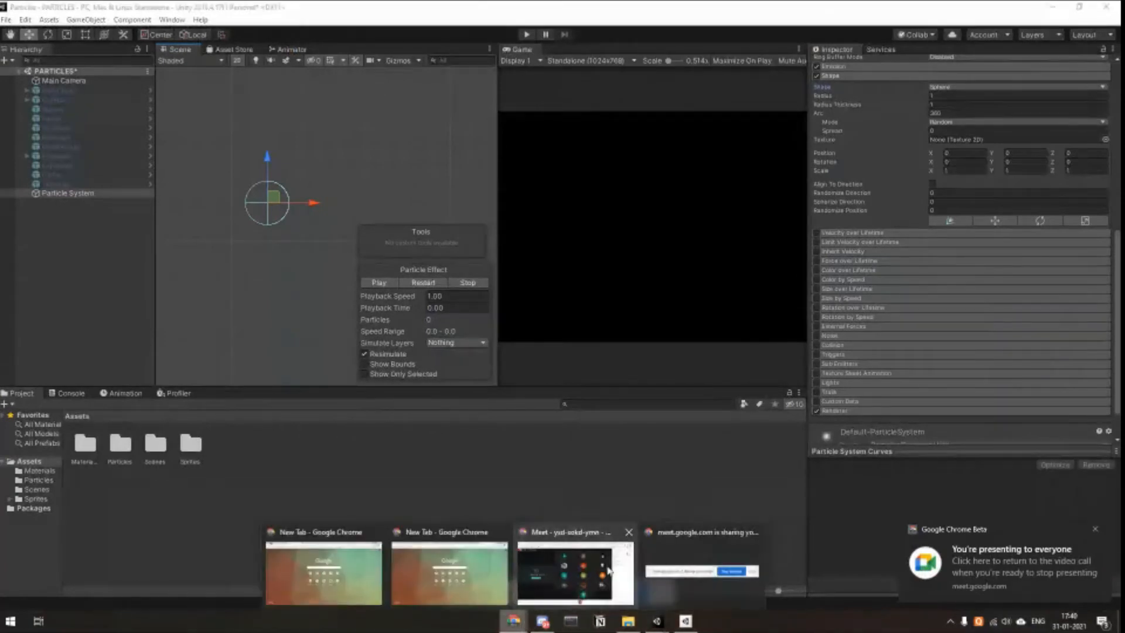
left_click(569, 577)
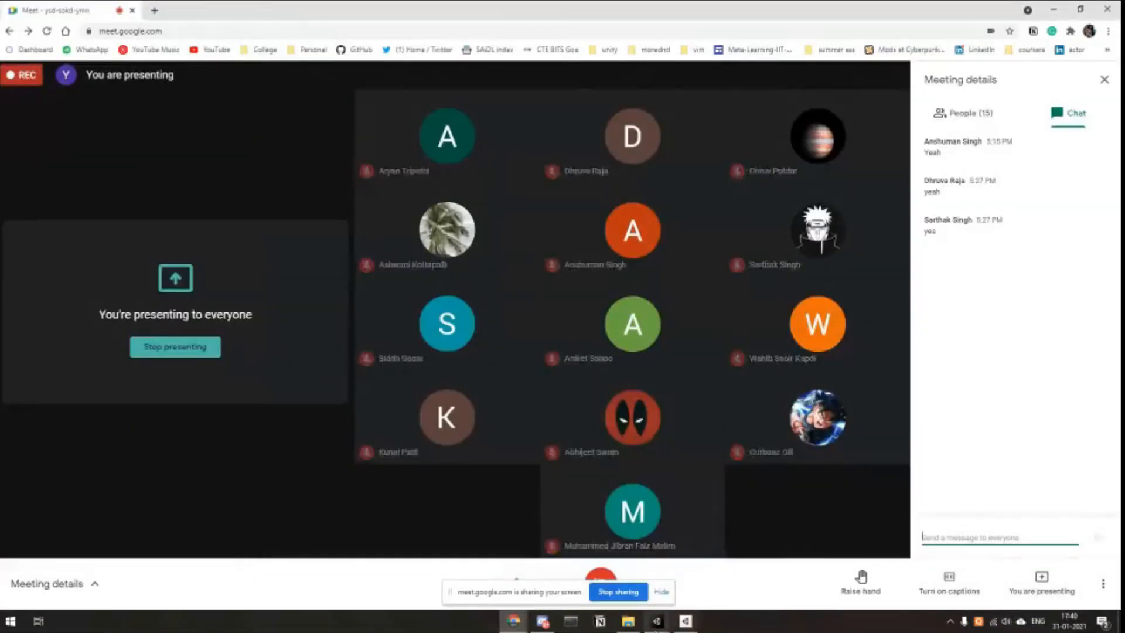
mouse_move(537, 629)
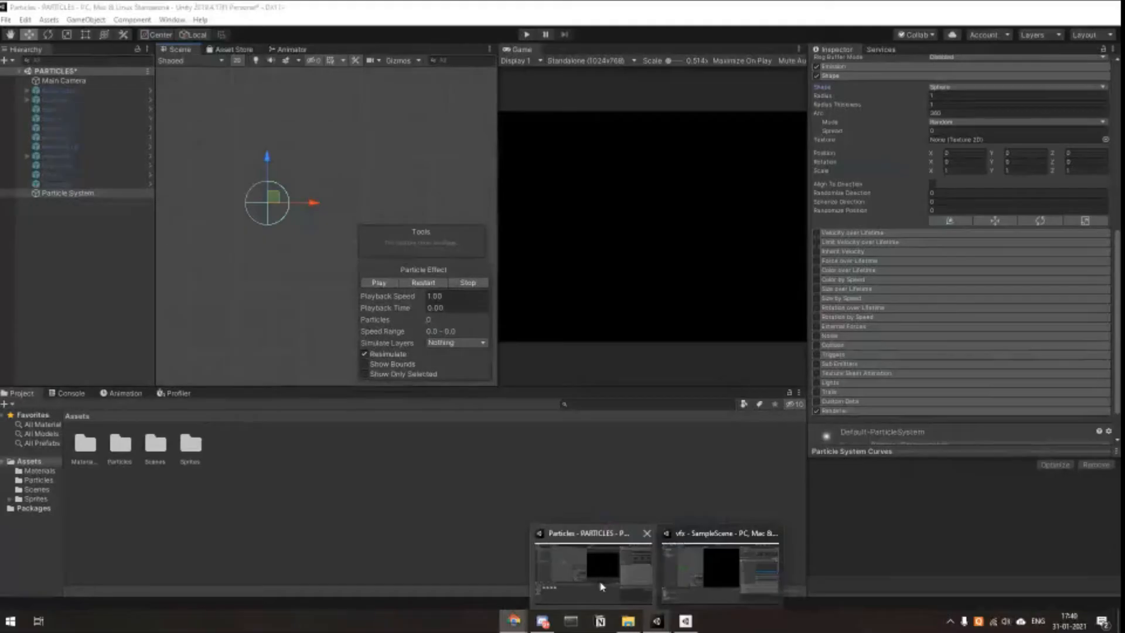
left_click(602, 586)
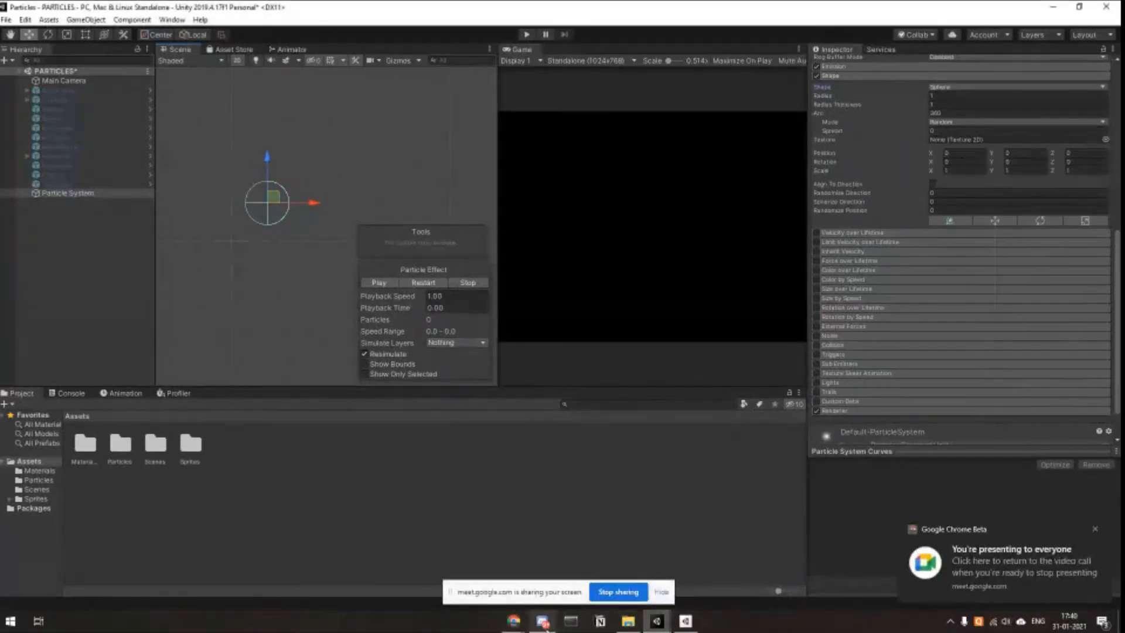
left_click(519, 626)
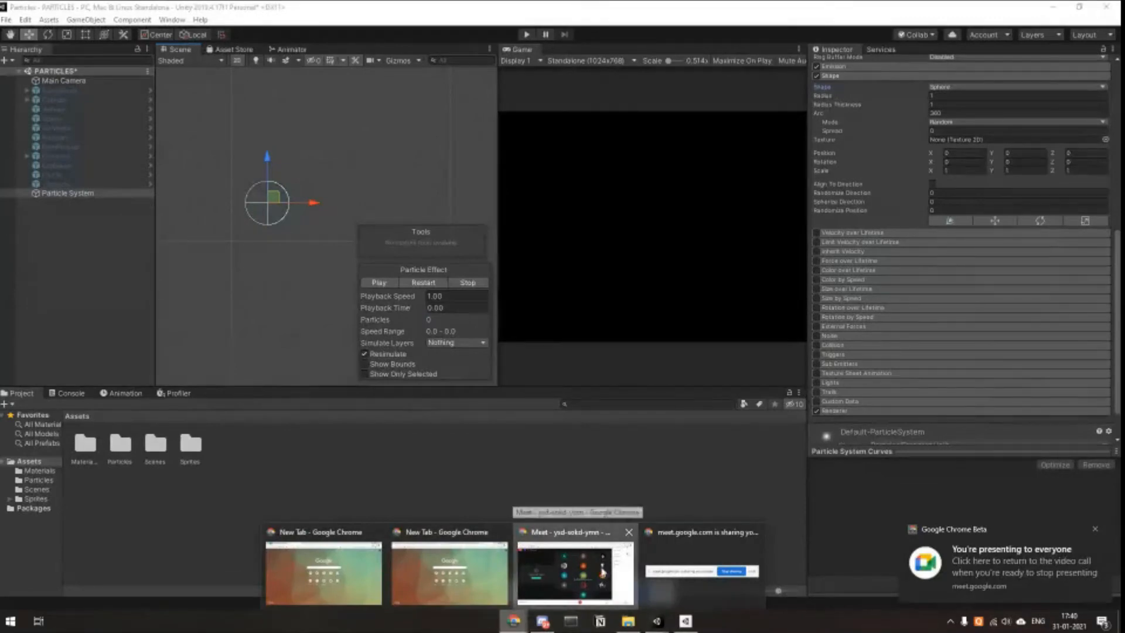
left_click(603, 571)
mouse_move(513, 620)
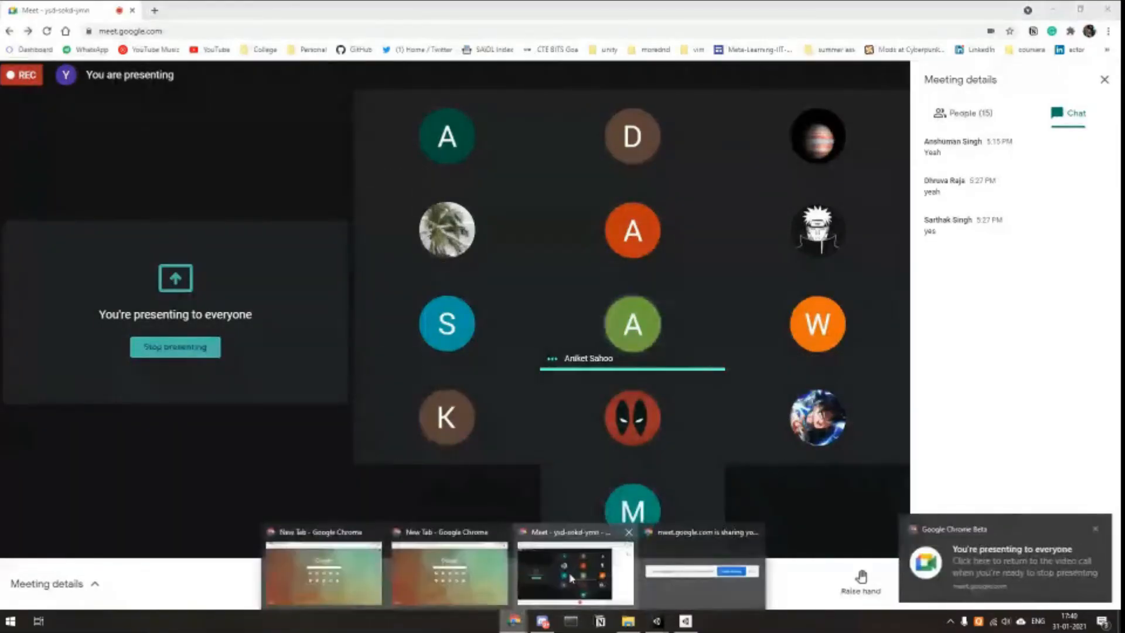
left_click(686, 624)
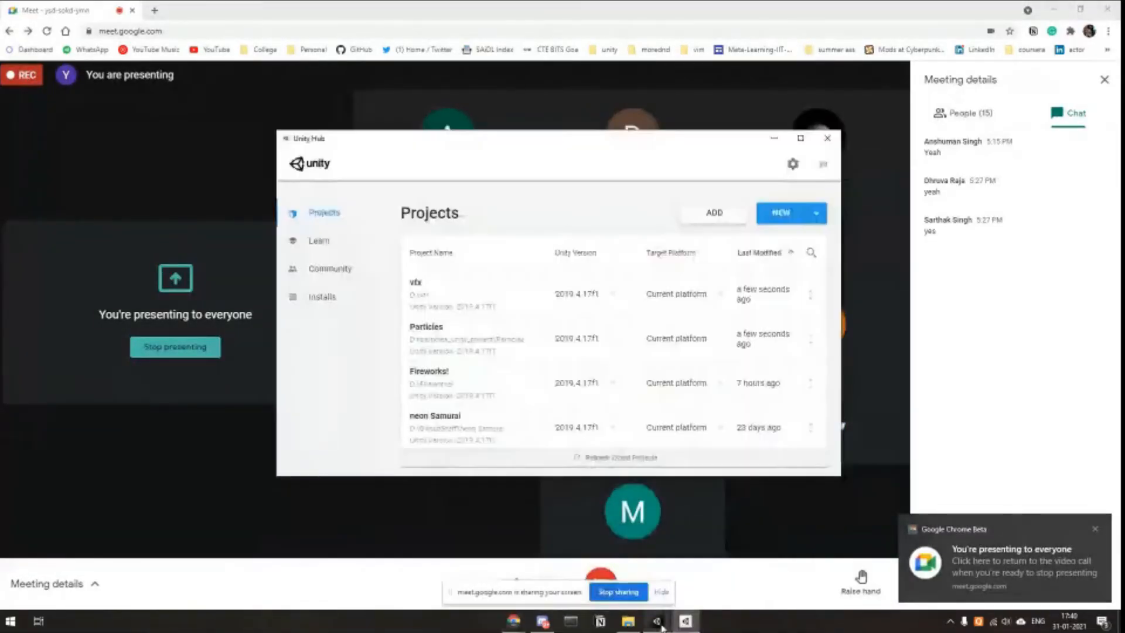
left_click(660, 624)
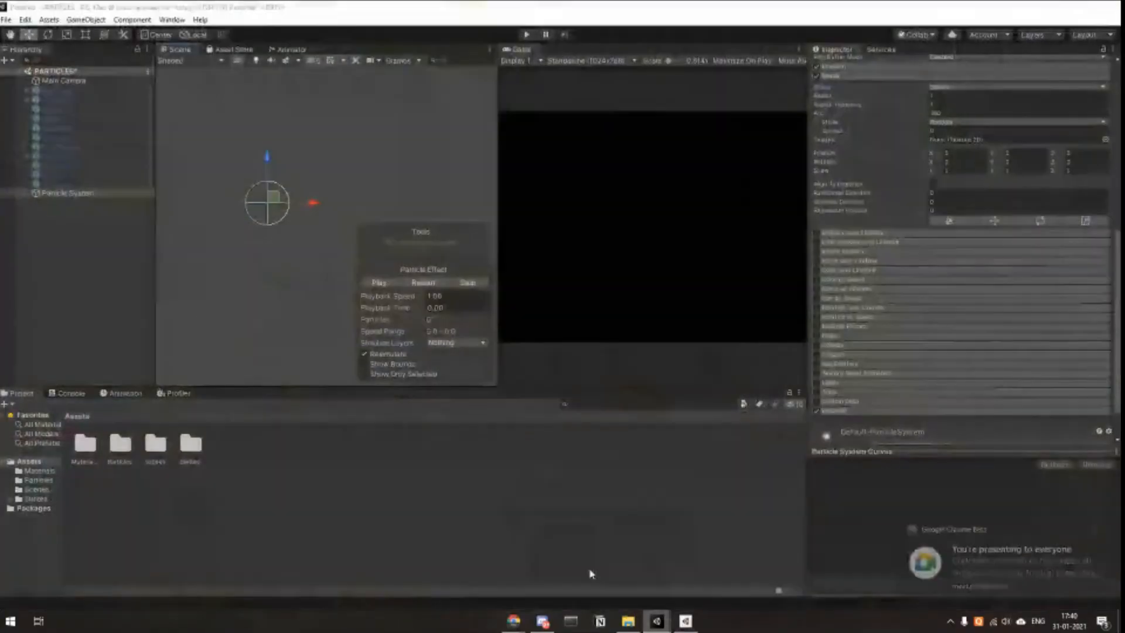
left_click(592, 571)
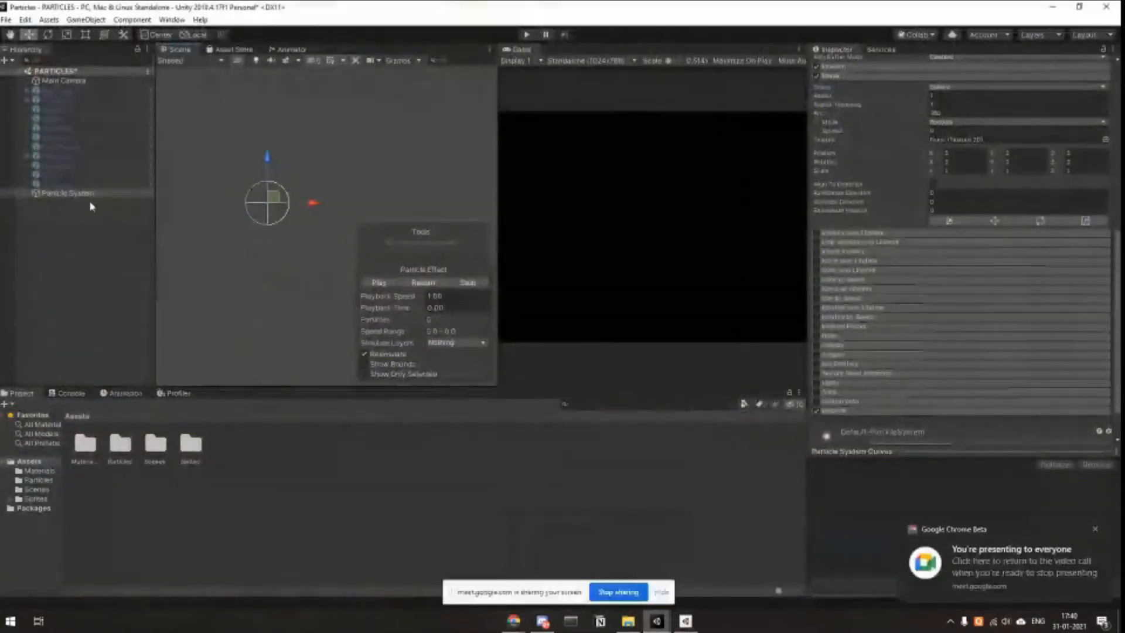
Deselect the new particle system in the Hierarchy.
scroll(942, 156, "up", 5)
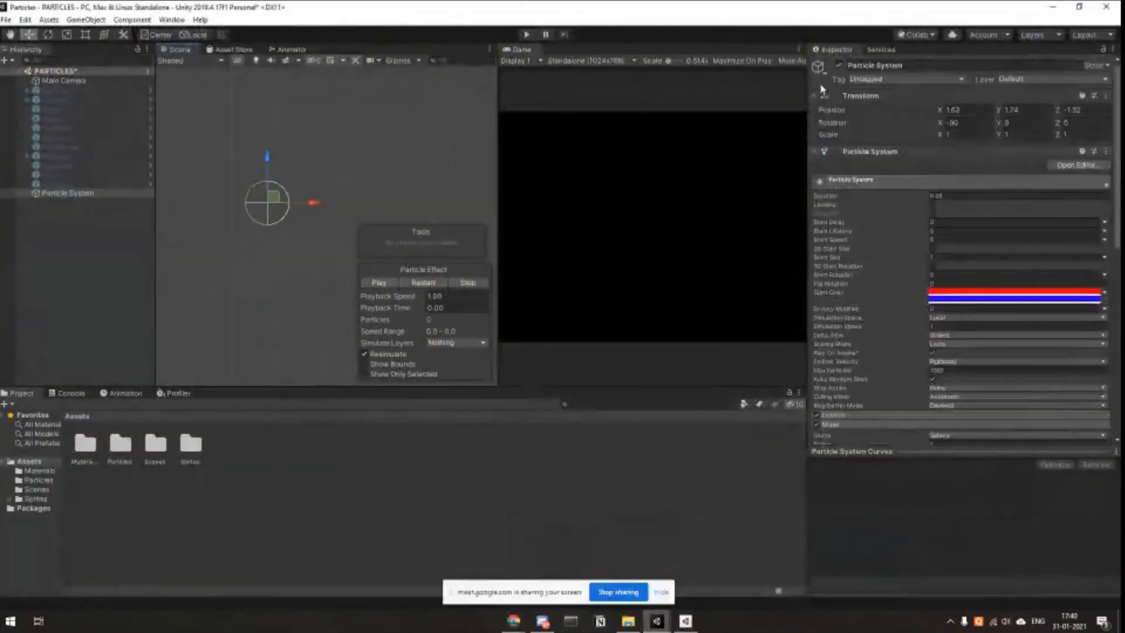
left_click(115, 236)
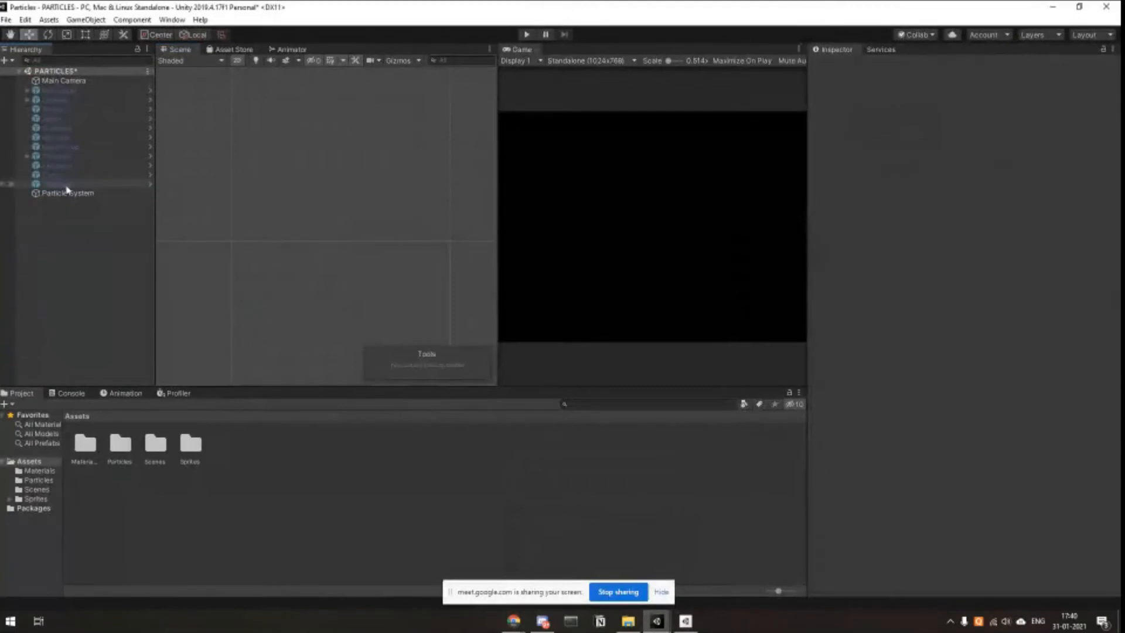
Inspect the new particle system, Tornado and Wavey objects in turn, collapsing and expanding Wavey's particle settings.
left_click(86, 195)
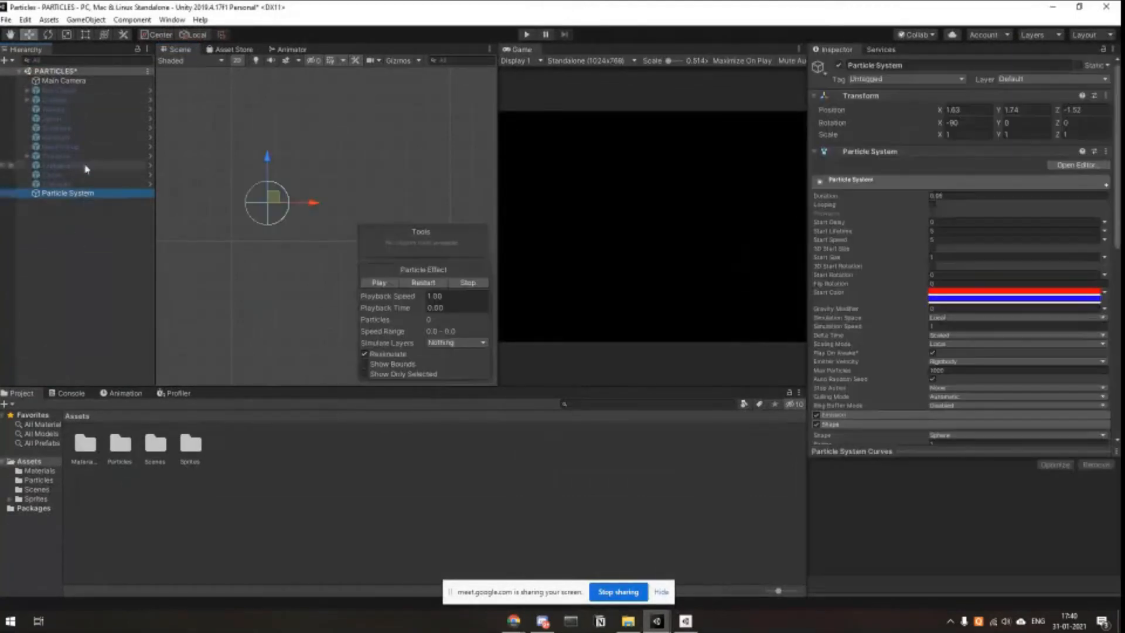
left_click(72, 184)
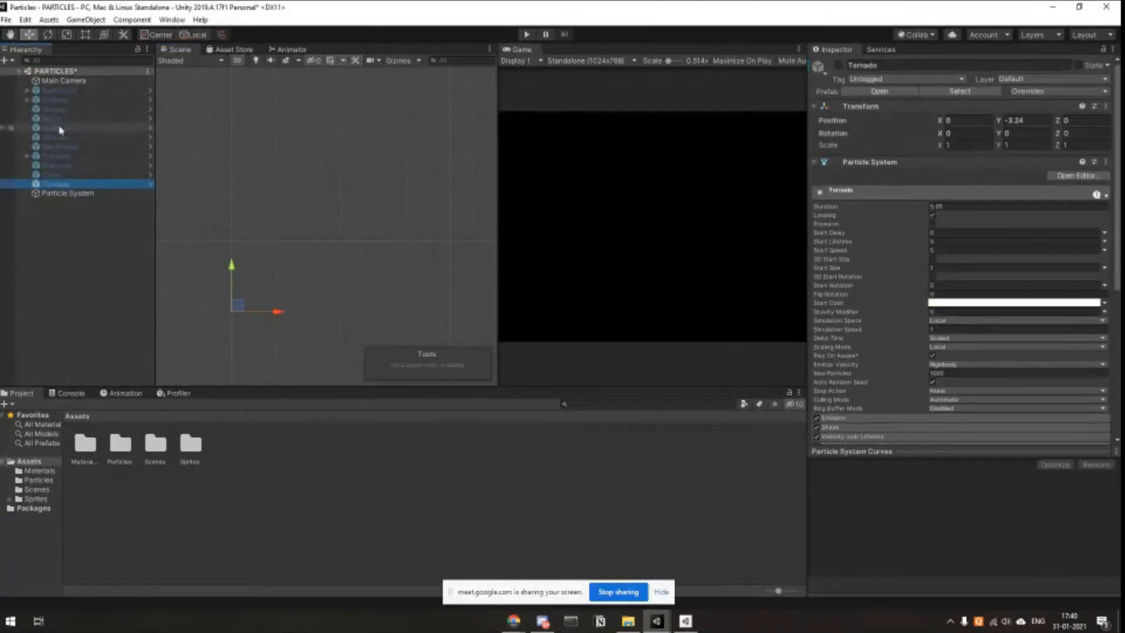
left_click(814, 162)
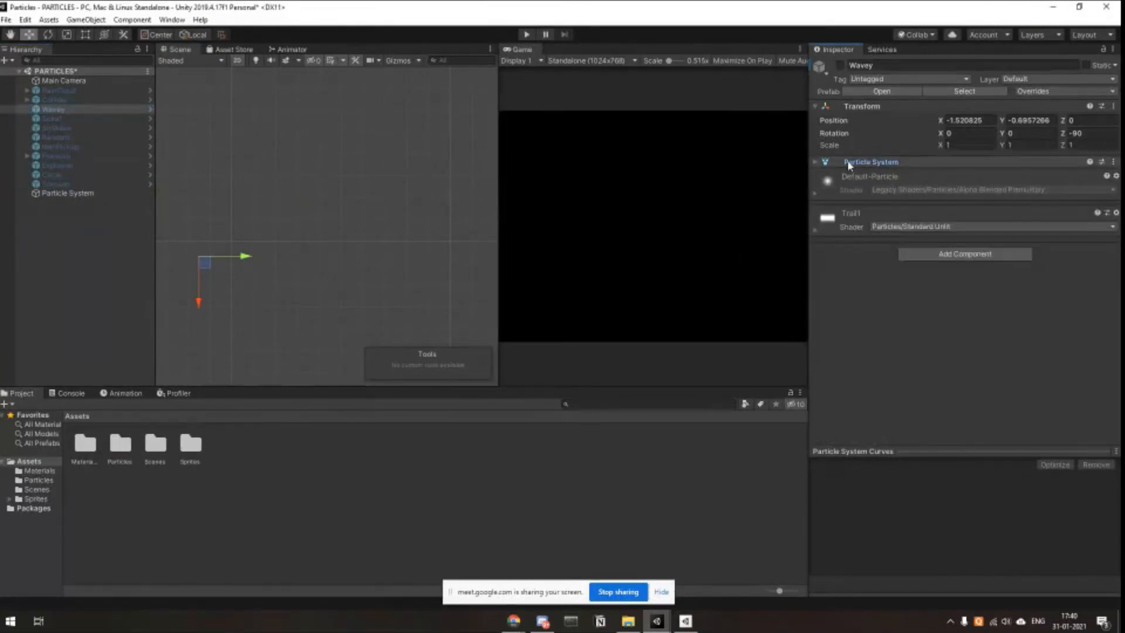
left_click(814, 161)
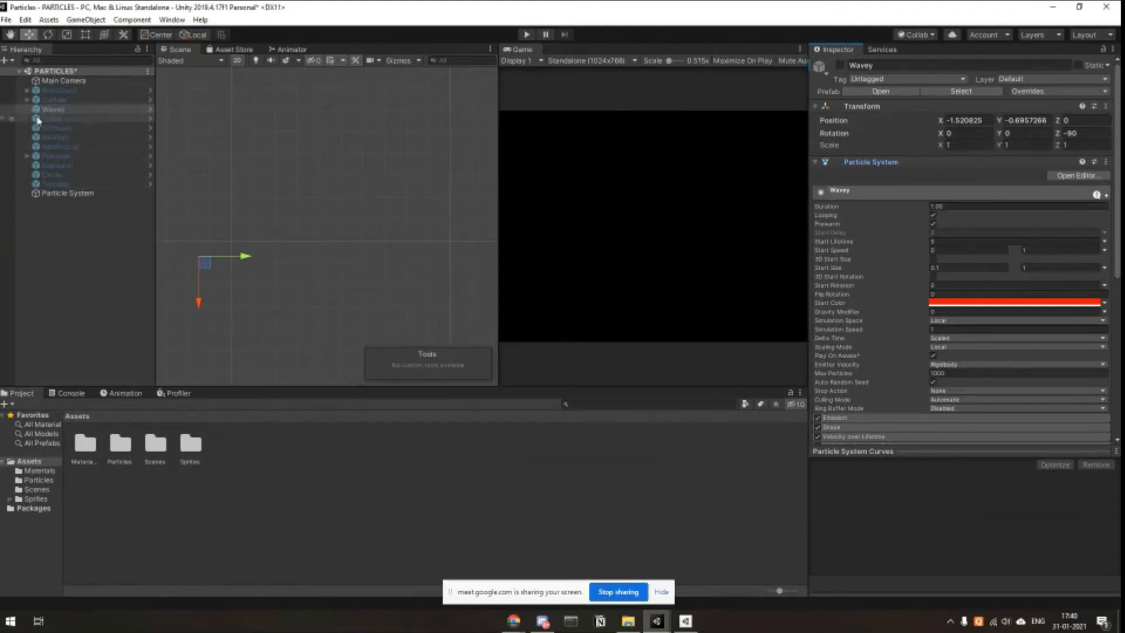
Enable the Collider and RainCloud objects in the scene.
left_click(62, 100)
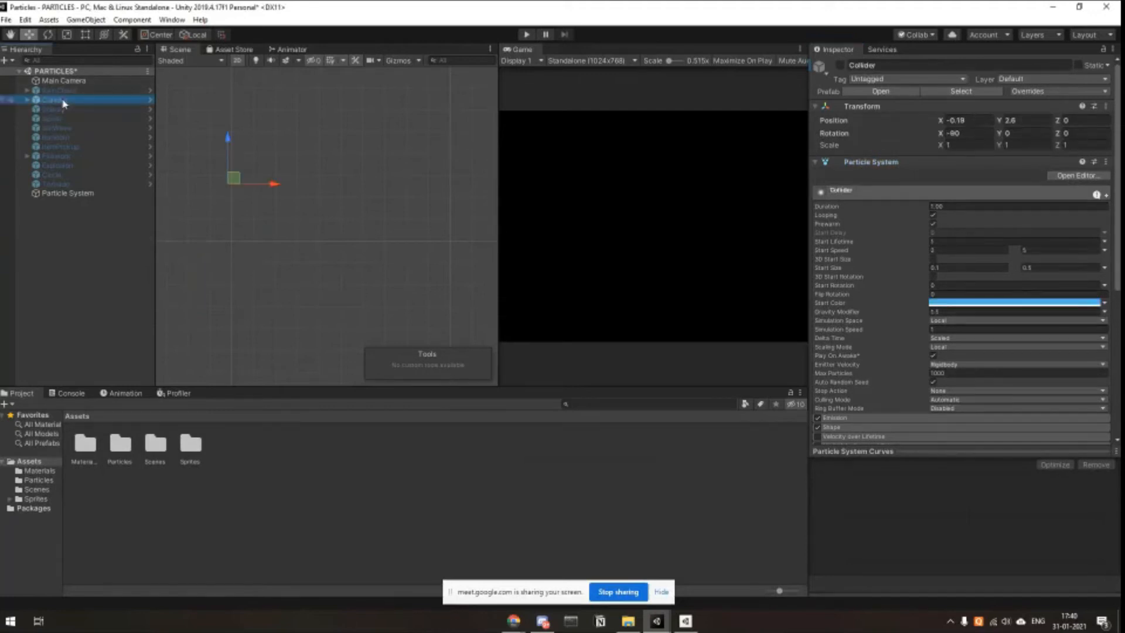
left_click(840, 66)
left_click(94, 90)
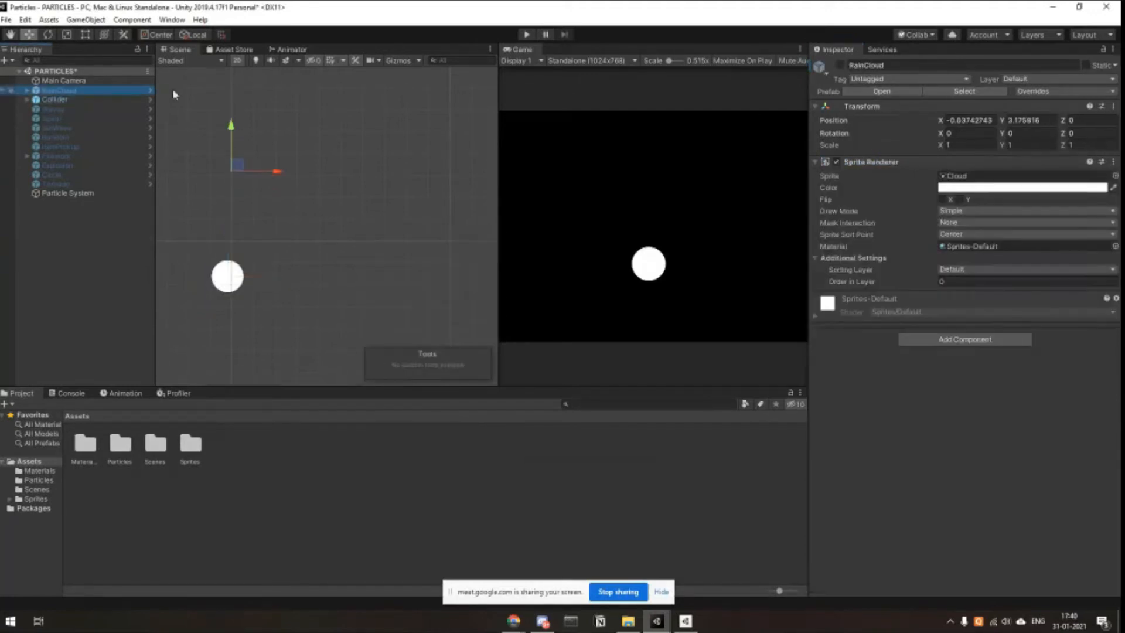
left_click(839, 66)
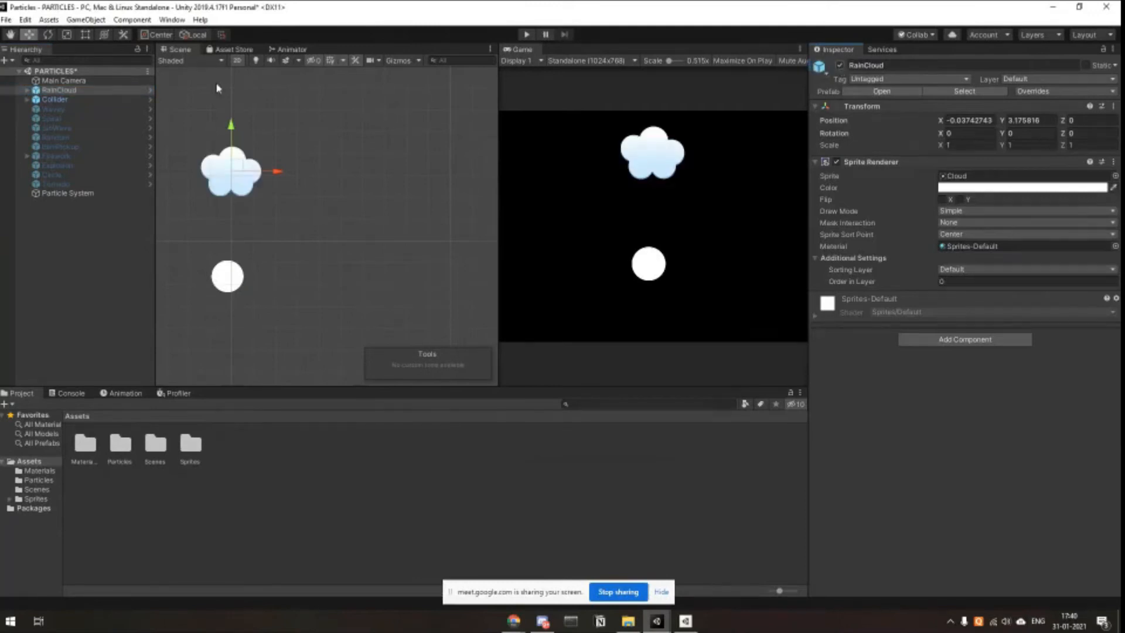
Replay the Collider rain effect beneath the cloud and look through its particle modules.
left_click(115, 99)
left_click(424, 282)
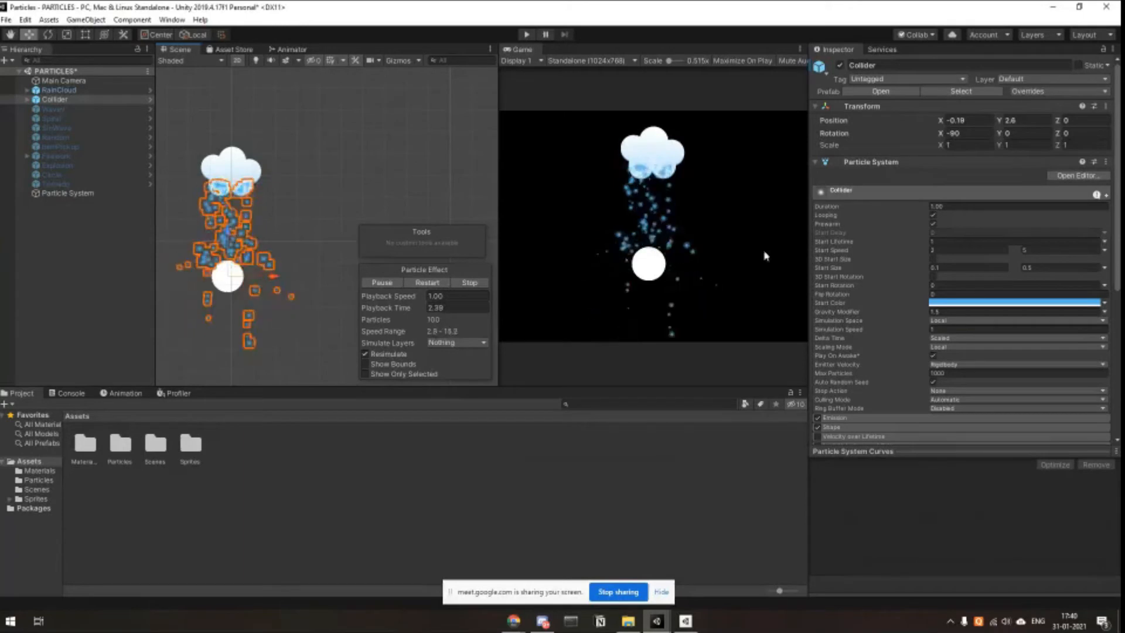
scroll(844, 293, "down", 6)
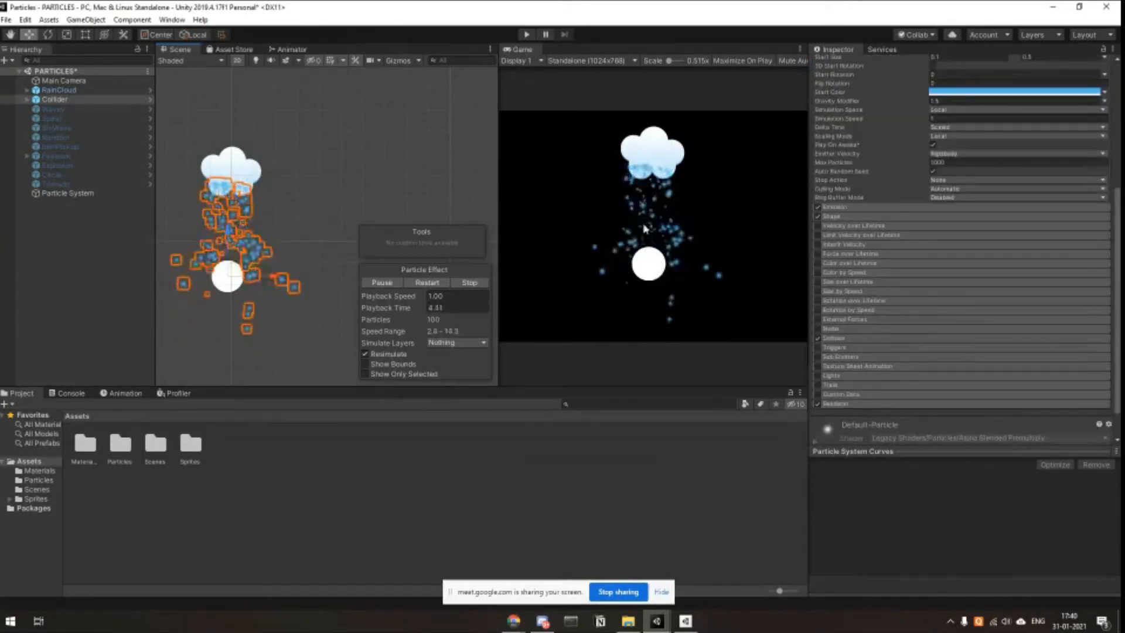
scroll(843, 146, "up", 6)
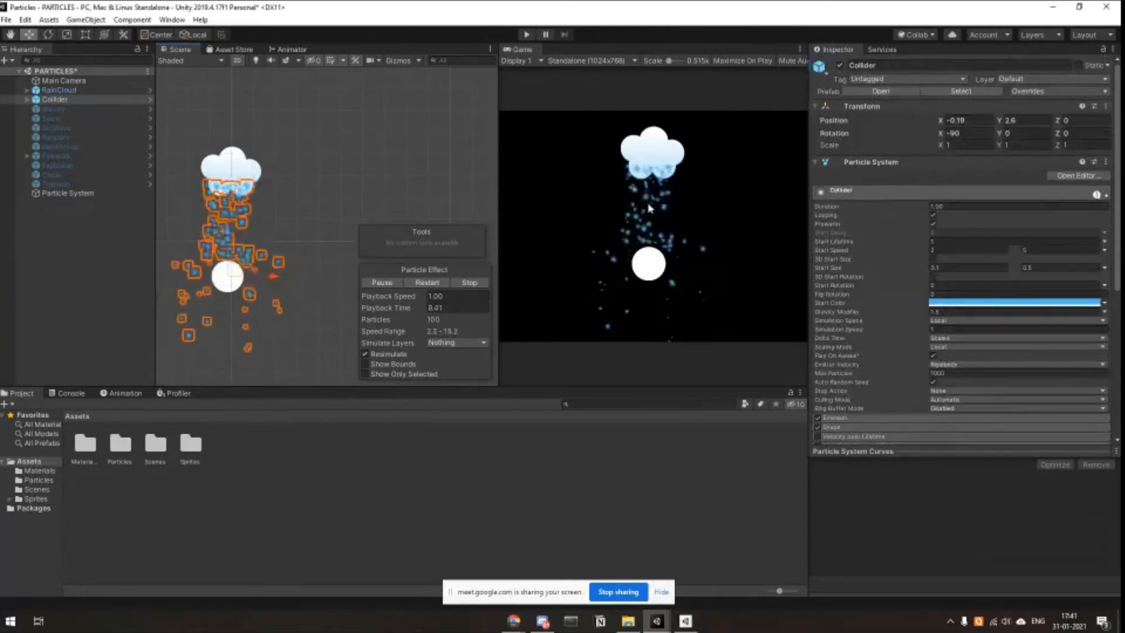
Disable the Collider and RainCloud objects.
left_click(840, 65)
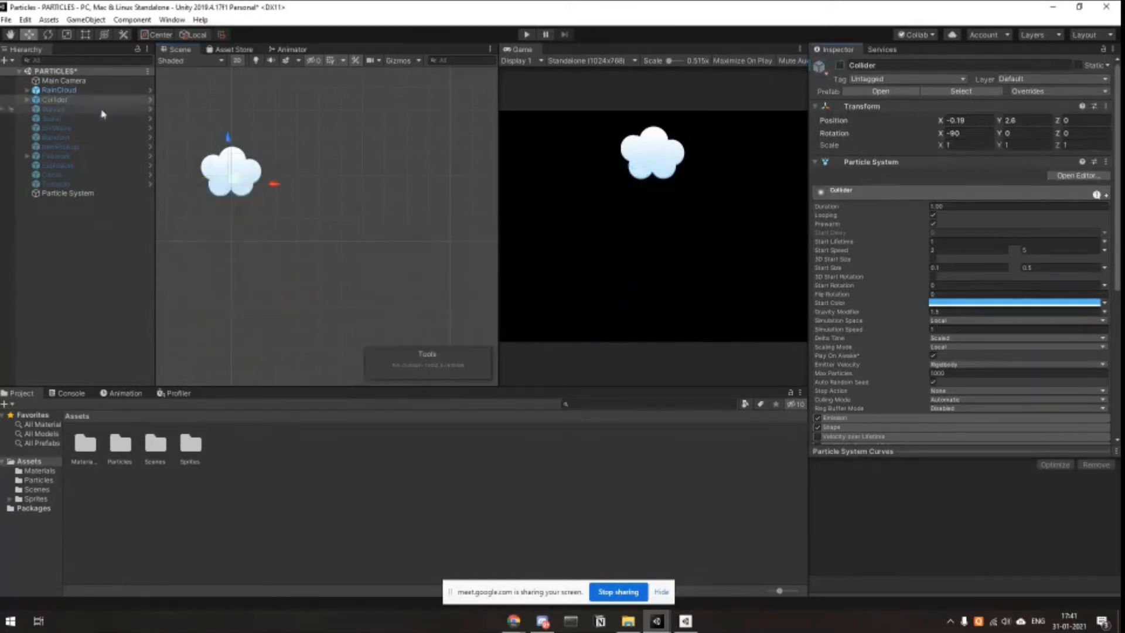
left_click(78, 91)
left_click(840, 65)
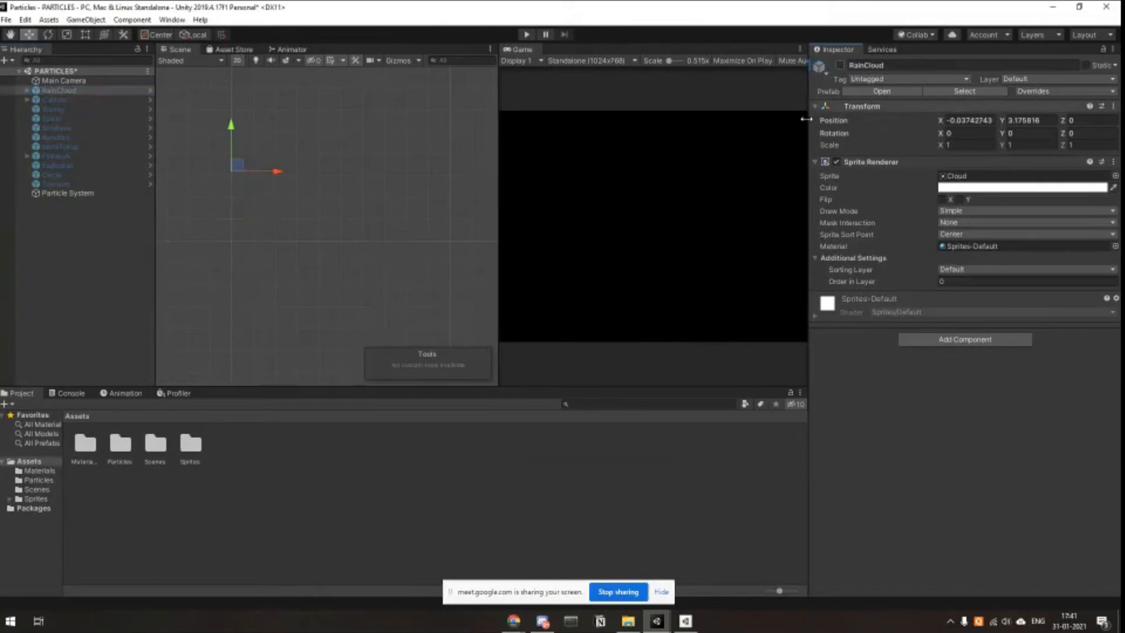
Switch to the Google Meet call to read its chat, and go back to Unity's Particles project.
left_click(514, 618)
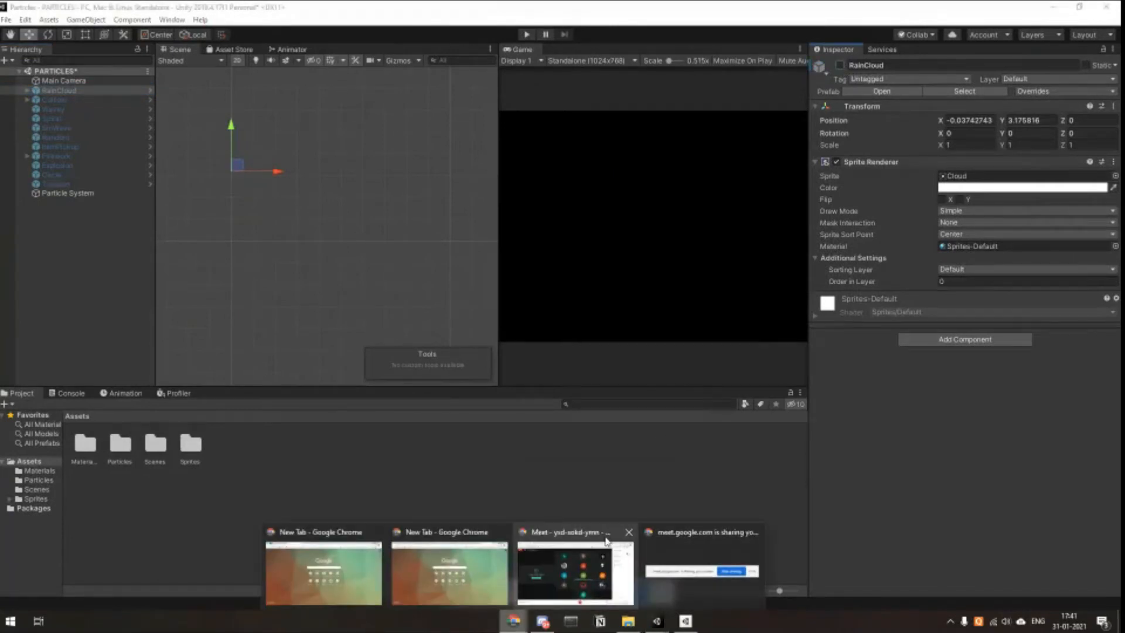
left_click(574, 568)
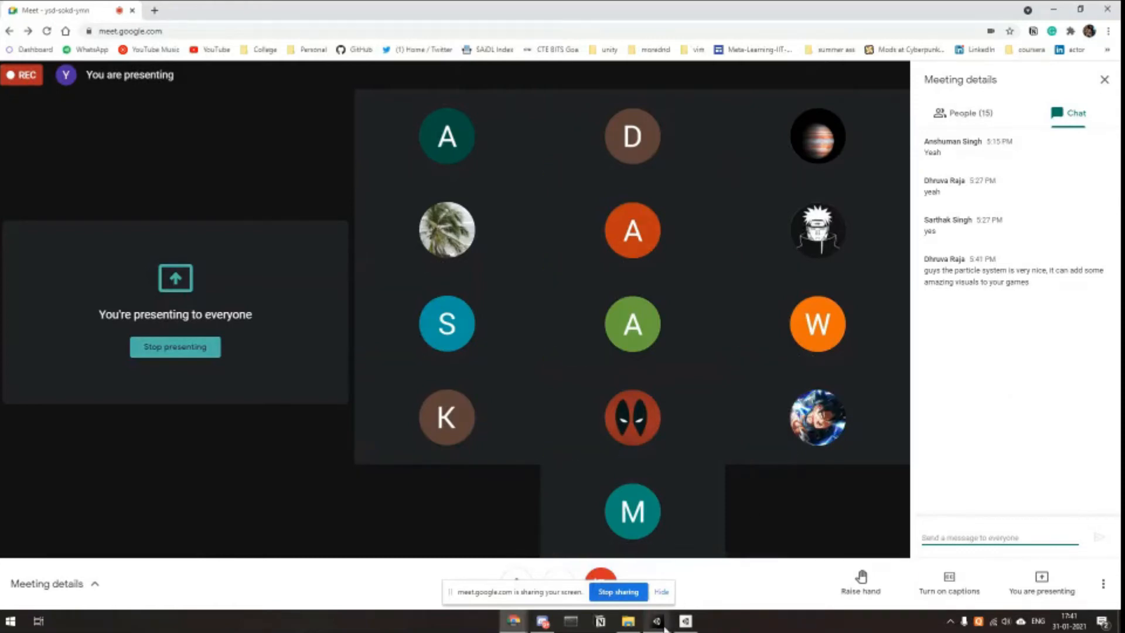
left_click(656, 621)
left_click(640, 566)
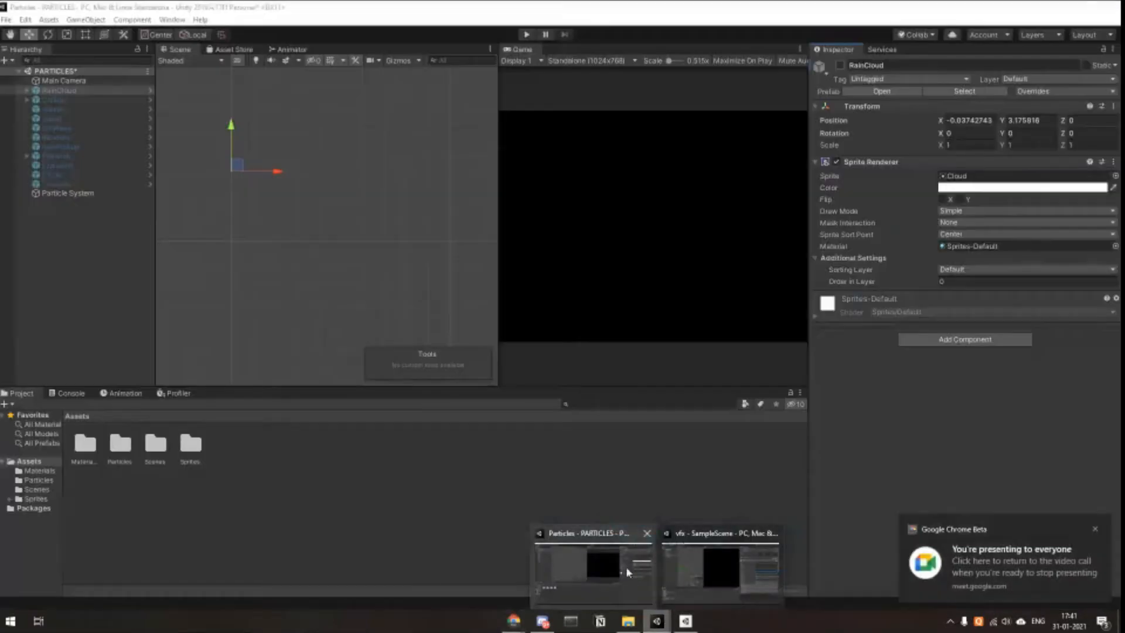
Enable the Explosion and Circle objects and replay each of their particle effects.
left_click(70, 157)
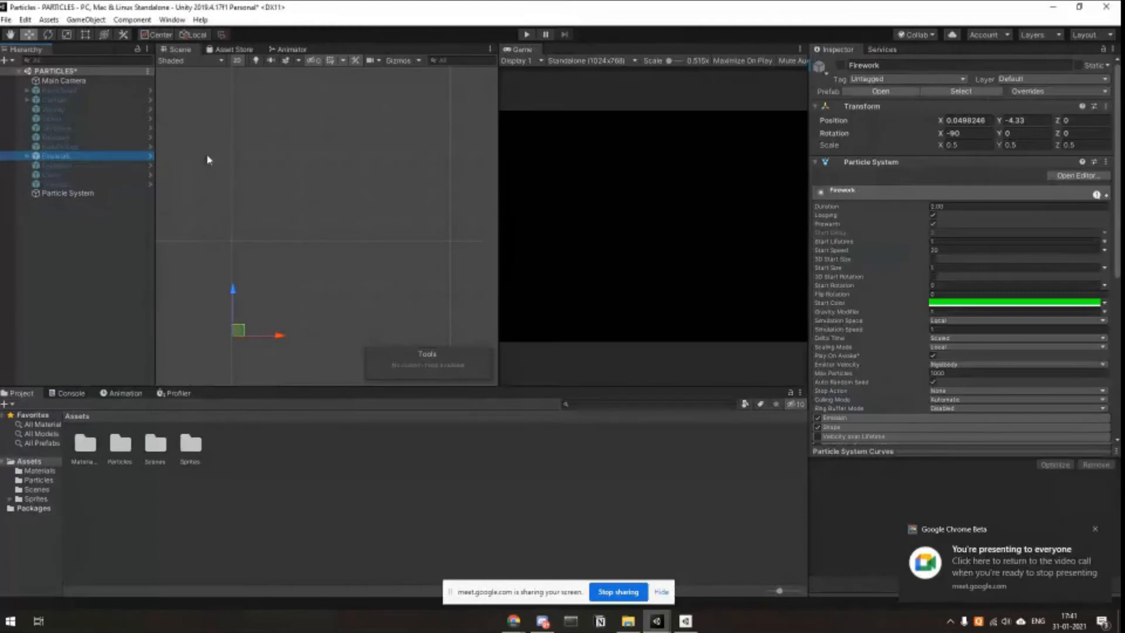
left_click(35, 165)
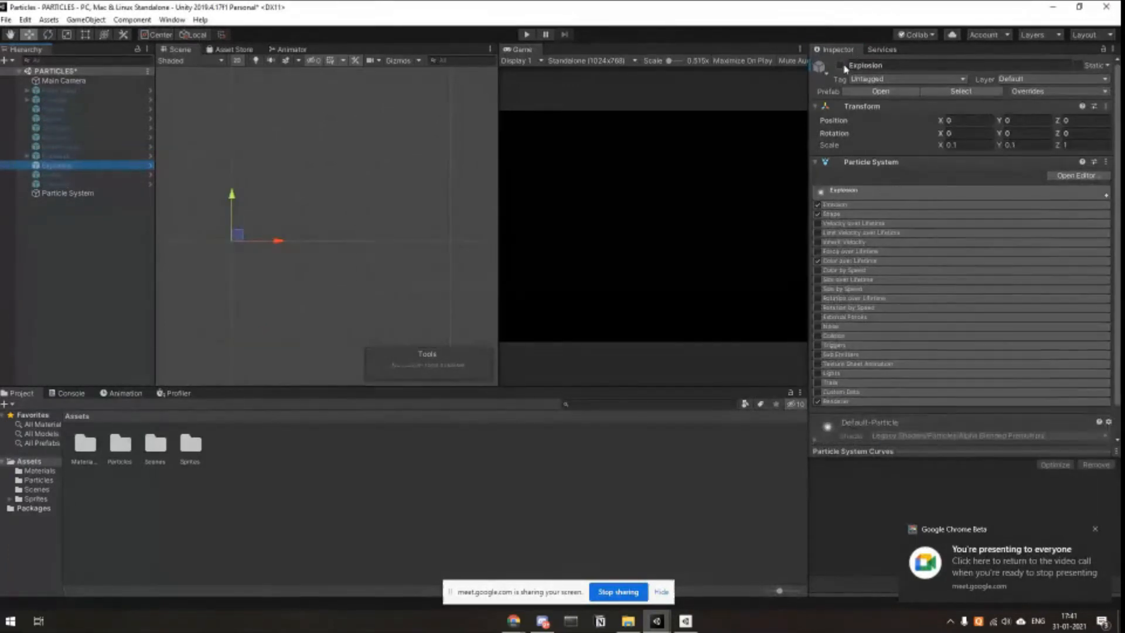
left_click(430, 283)
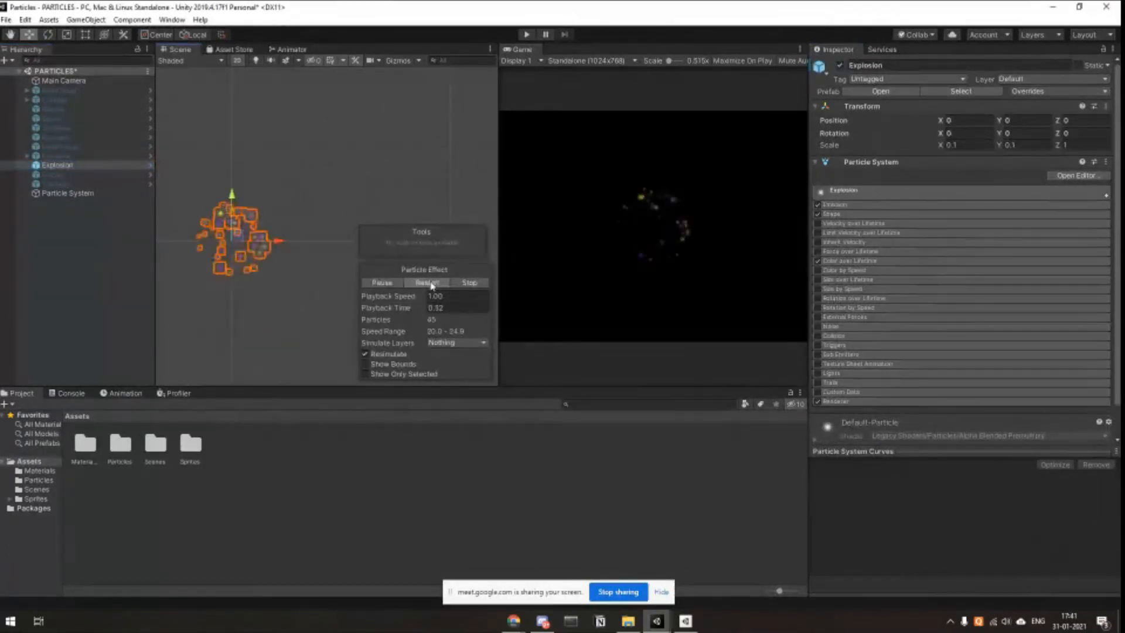
left_click(427, 282)
left_click(426, 283)
left_click(102, 175)
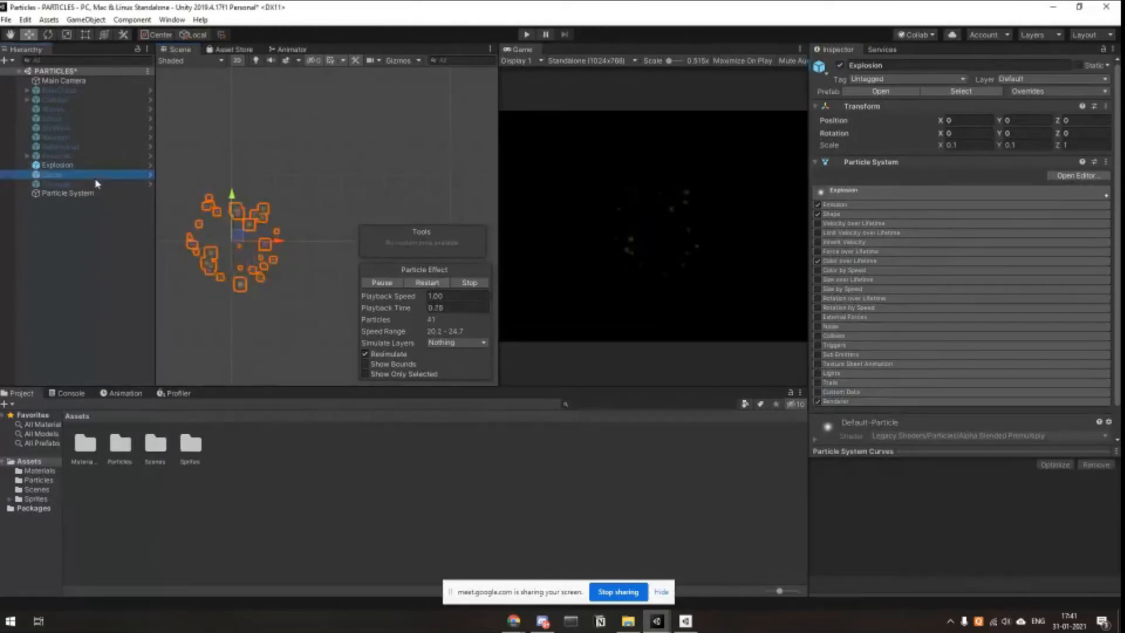
left_click(428, 282)
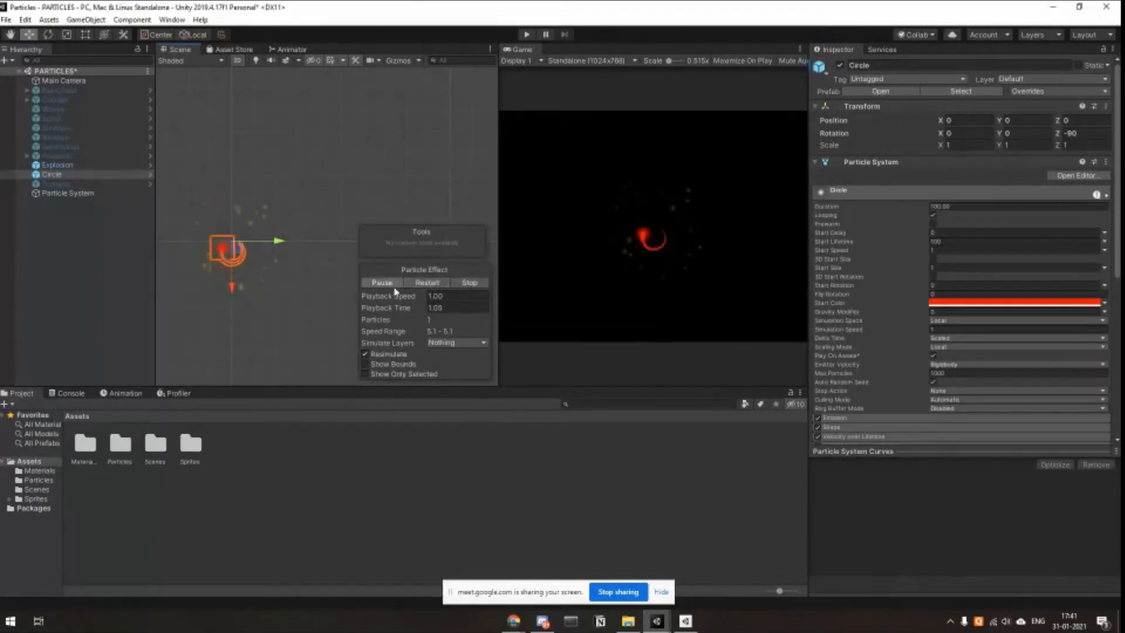
Enable the ItemPickup object and restart its particle effect.
left_click(64, 146)
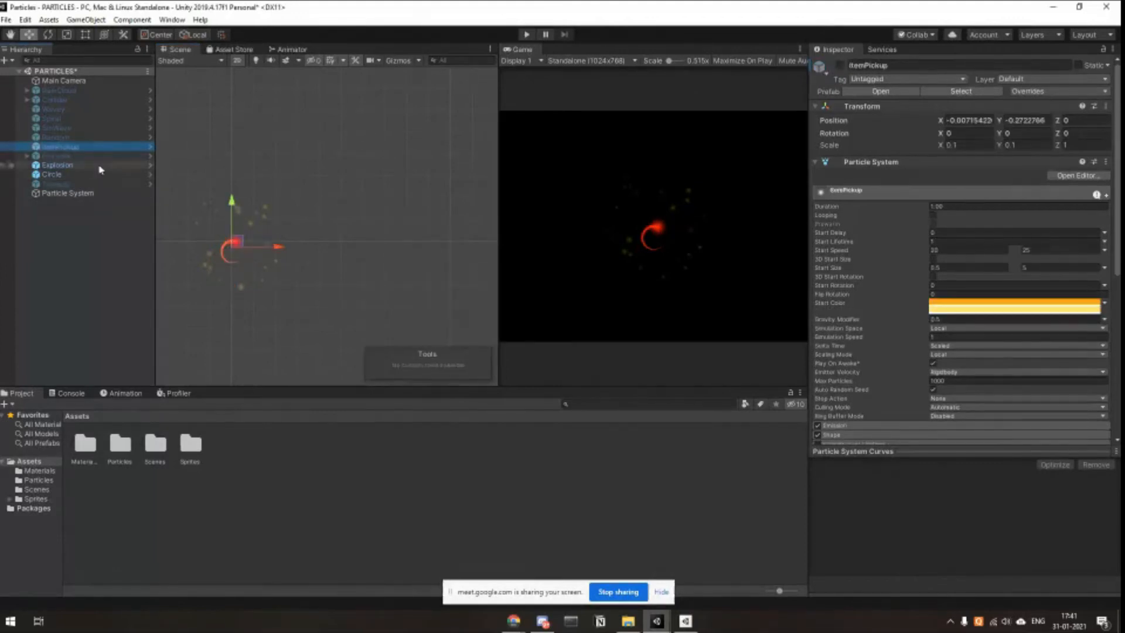
left_click(836, 68)
left_click(424, 283)
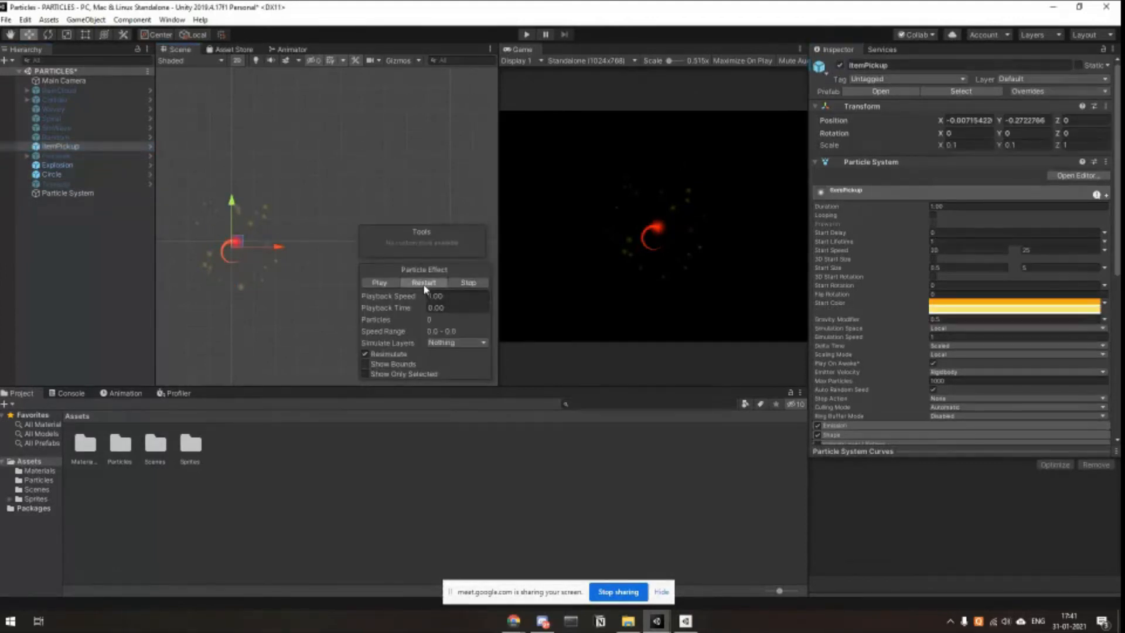
Switch briefly towards the Google Meet call, return to Unity, and preview the new particle system and ItemPickup effects.
left_click(513, 620)
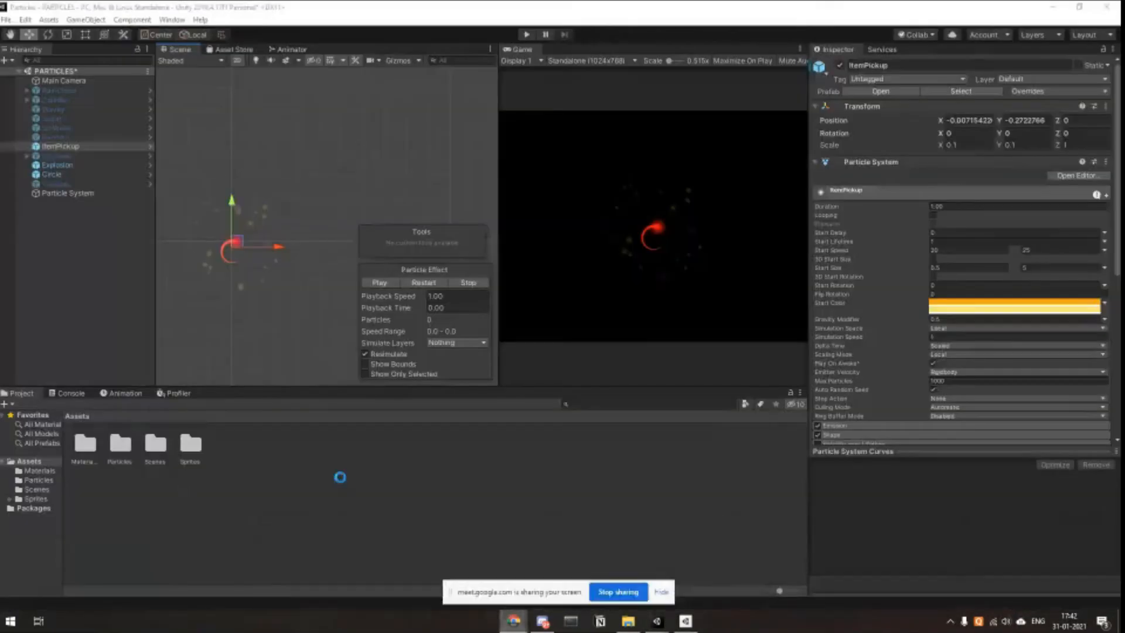
left_click(339, 474)
left_click(60, 146)
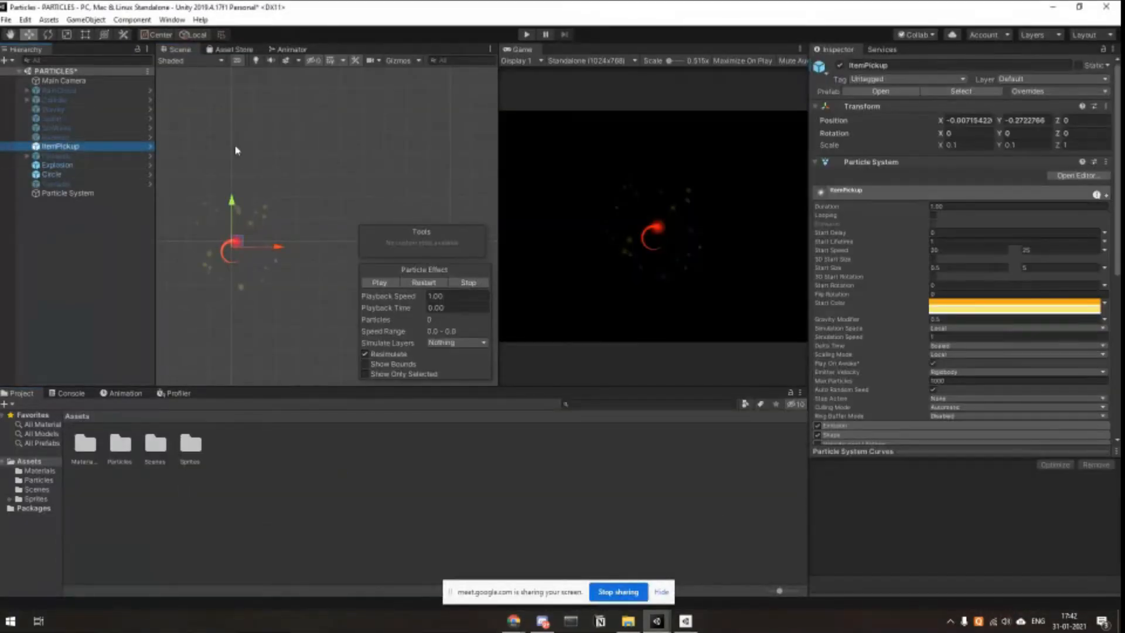
left_click(73, 150)
left_click(73, 192)
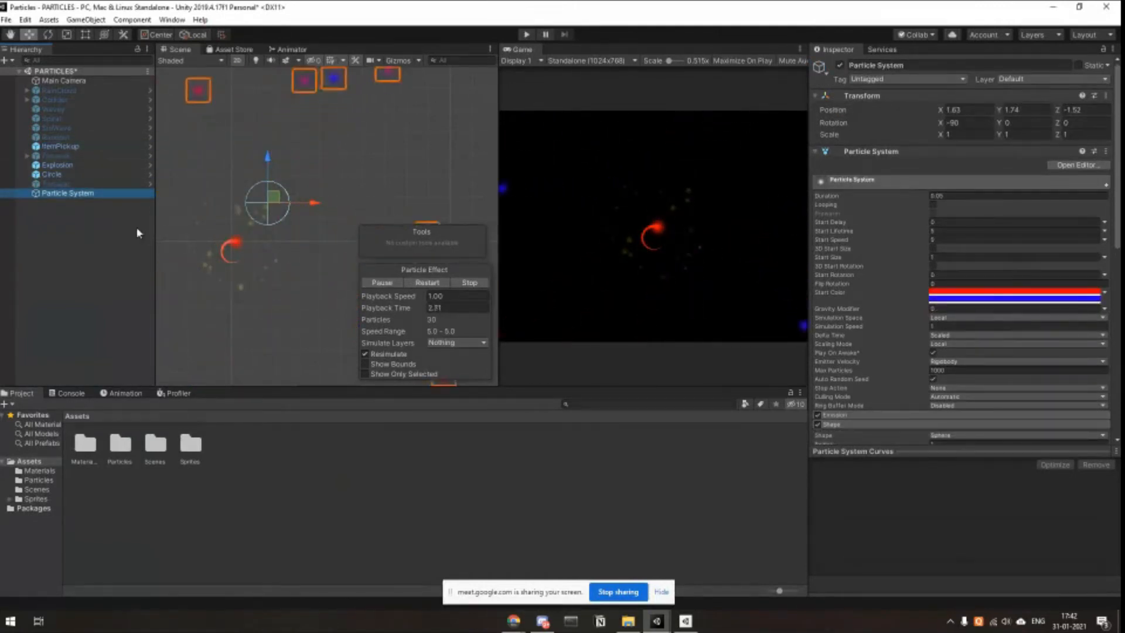
left_click(64, 146)
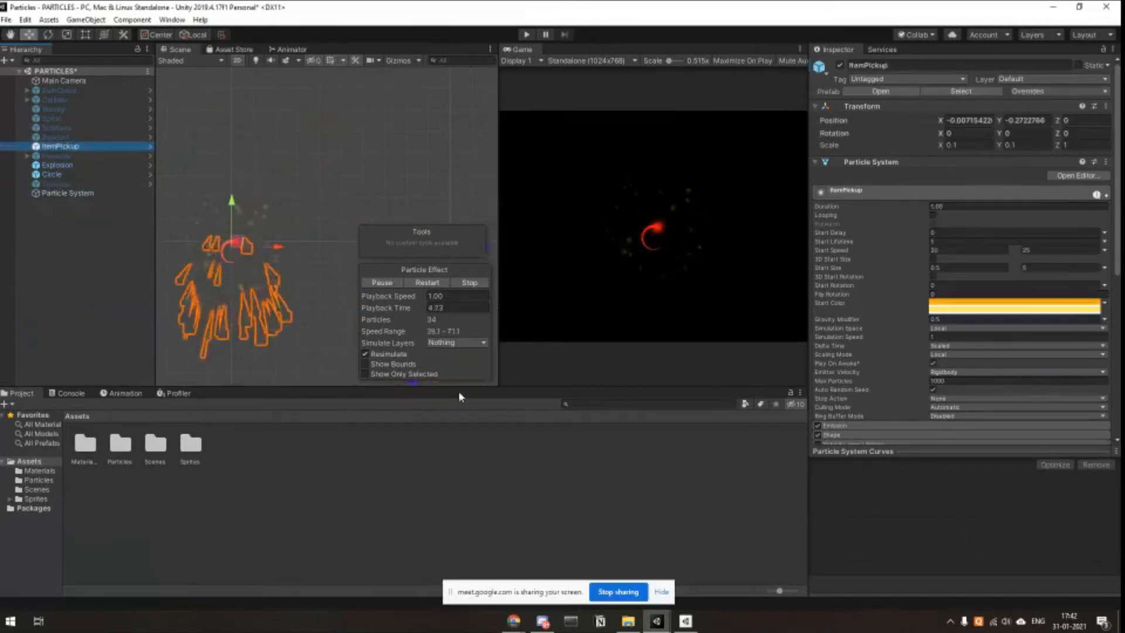
Disable the Explosion and Circle objects.
left_click(99, 164)
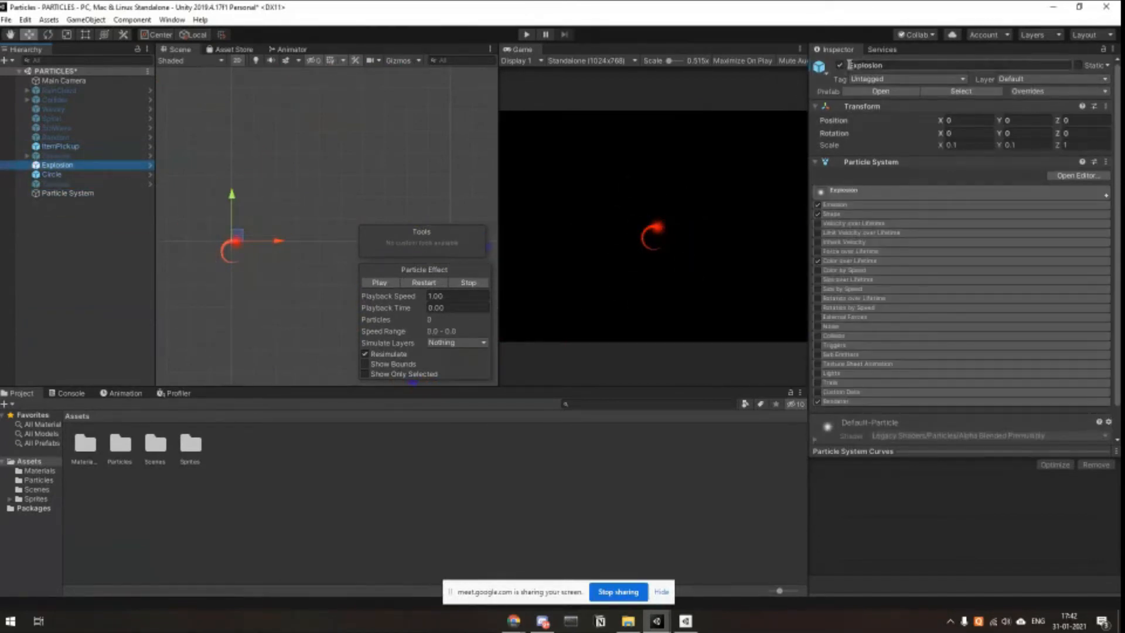
left_click(840, 65)
left_click(103, 174)
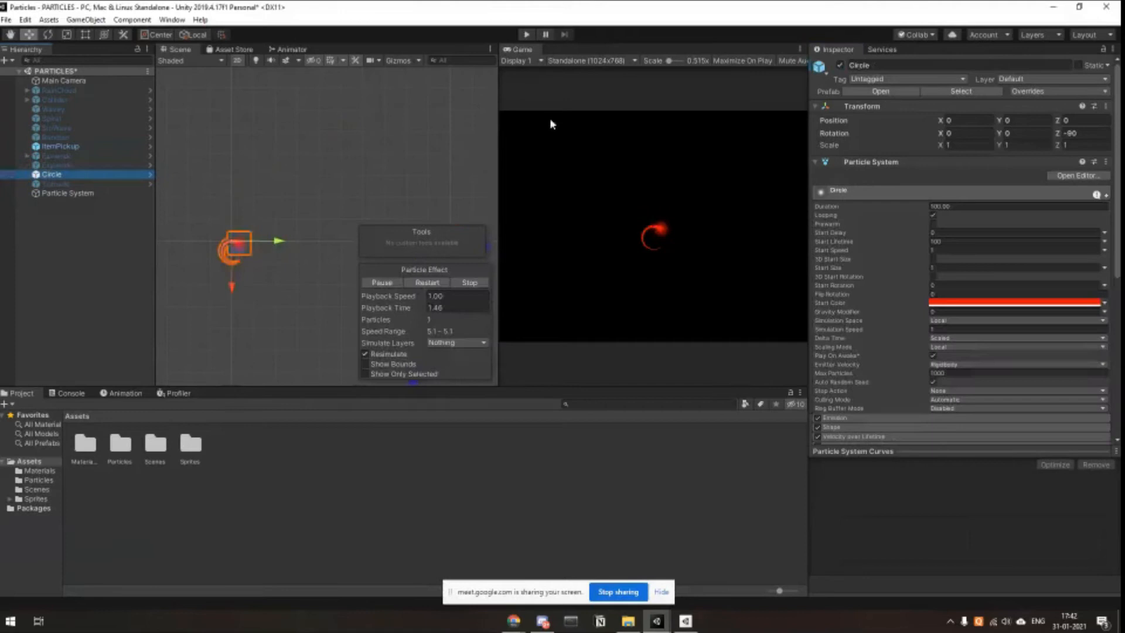
left_click(840, 65)
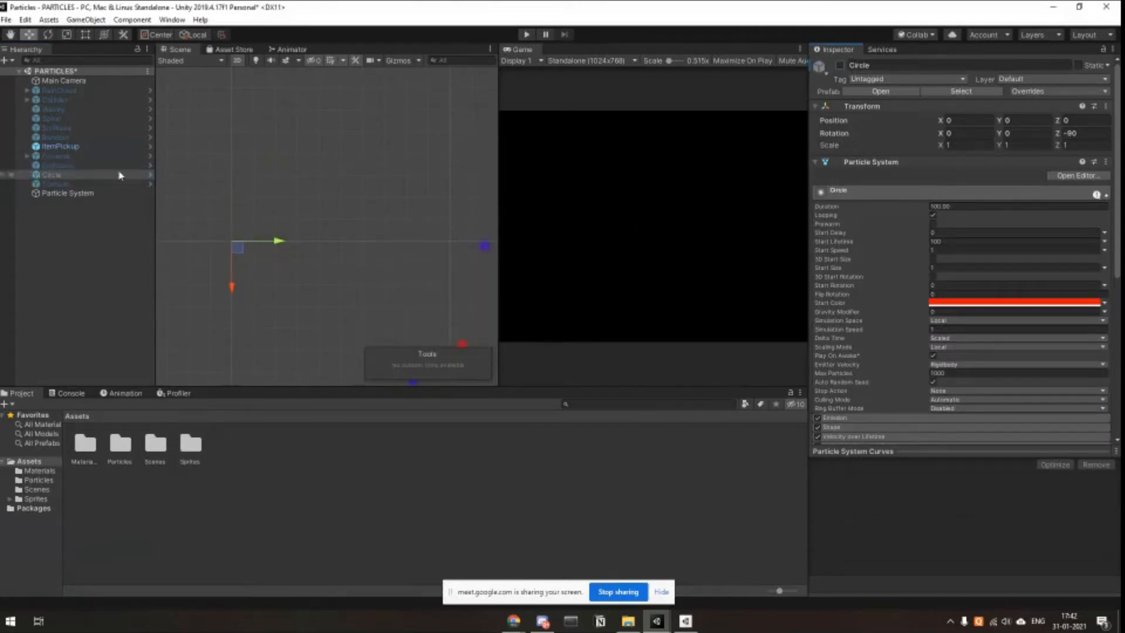
Examine which particle modules are enabled on the ItemPickup object.
left_click(106, 147)
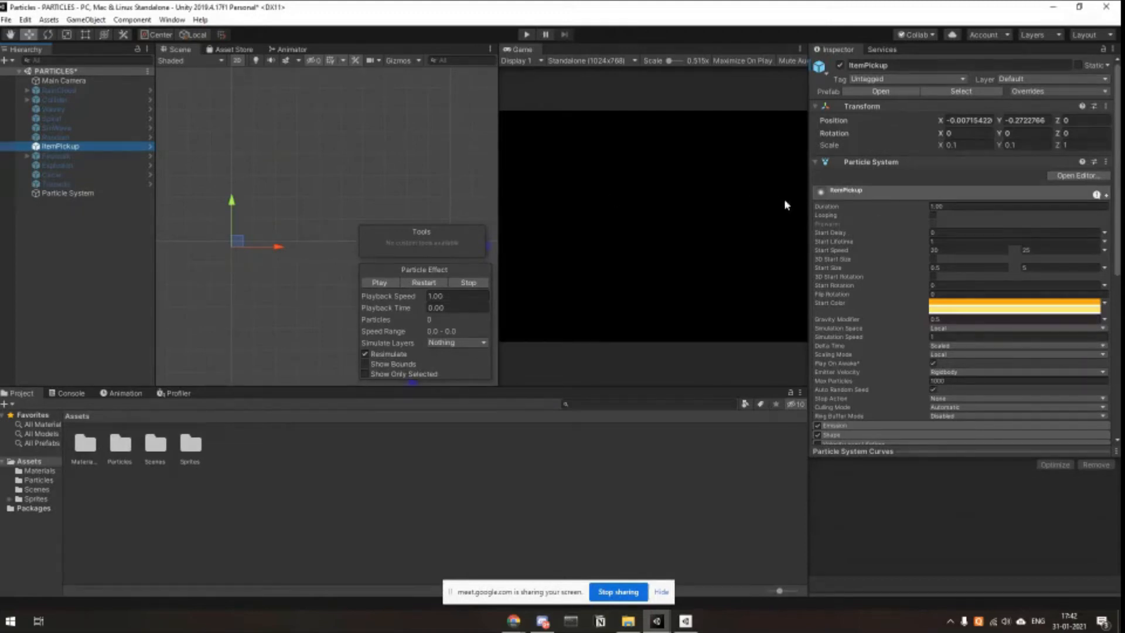
scroll(908, 261, "down", 10)
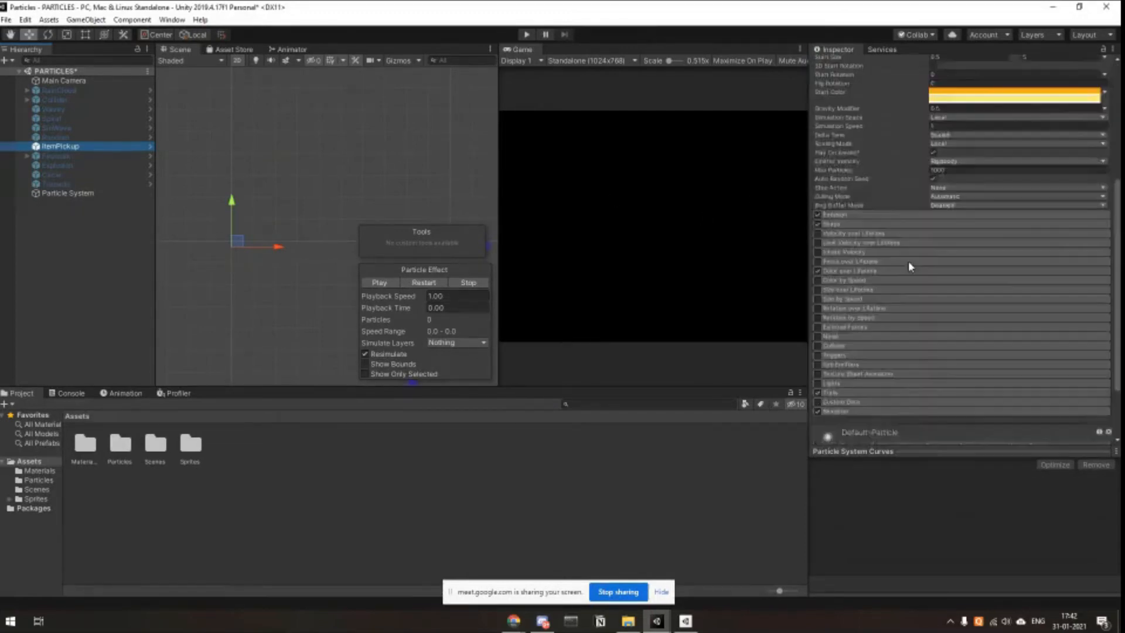
scroll(874, 273, "up", 10)
Select the new particle system and replay its spherical burst.
left_click(58, 184)
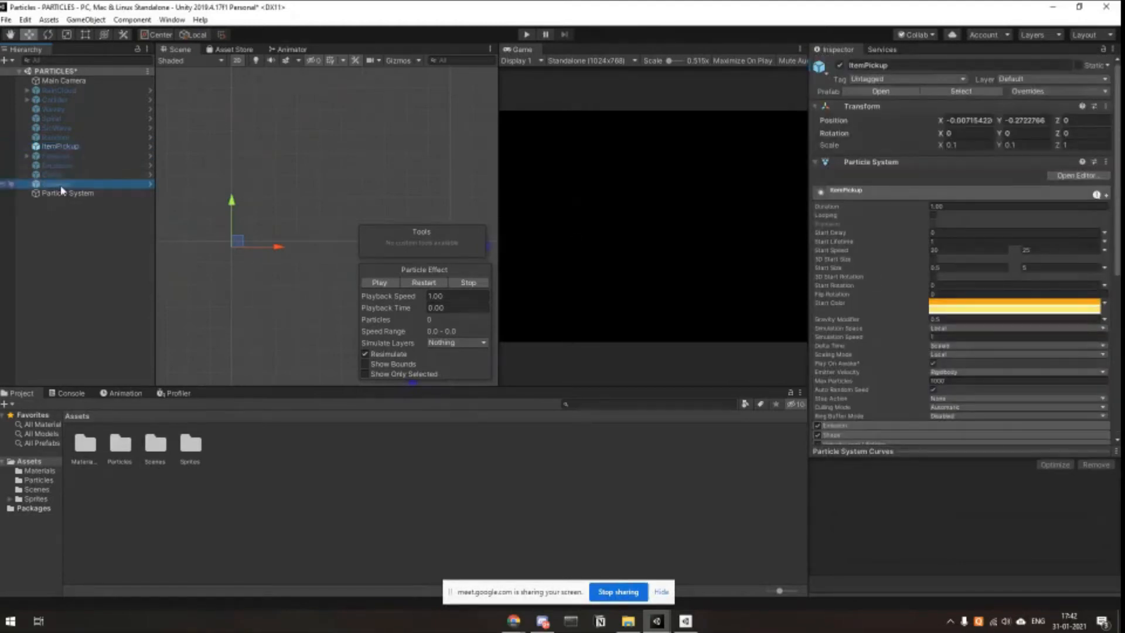
left_click(61, 194)
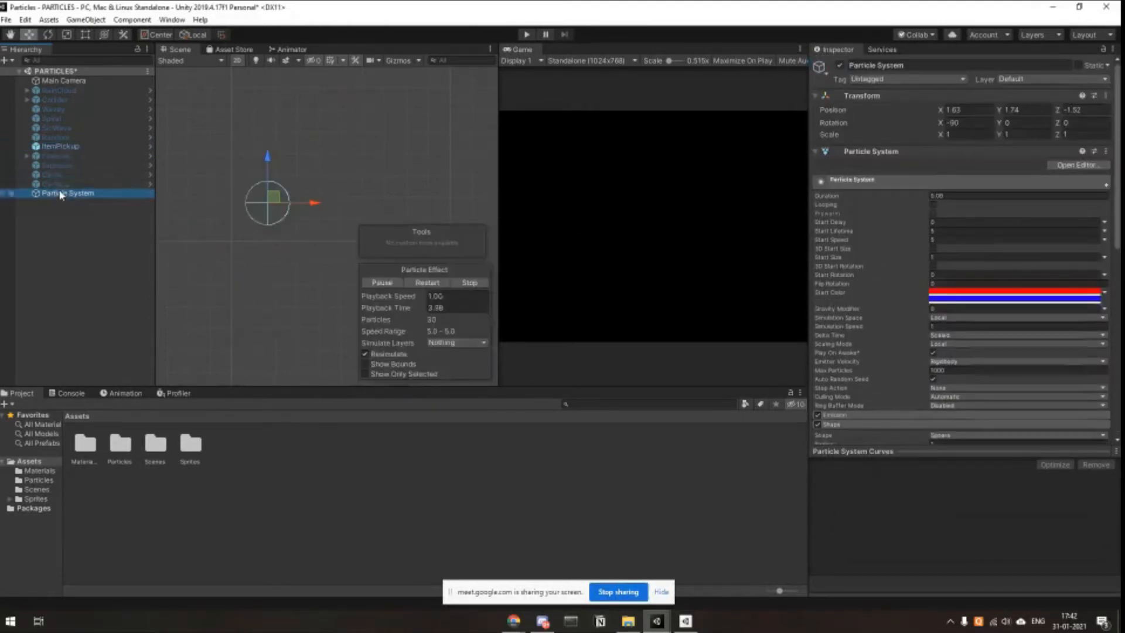
left_click(427, 282)
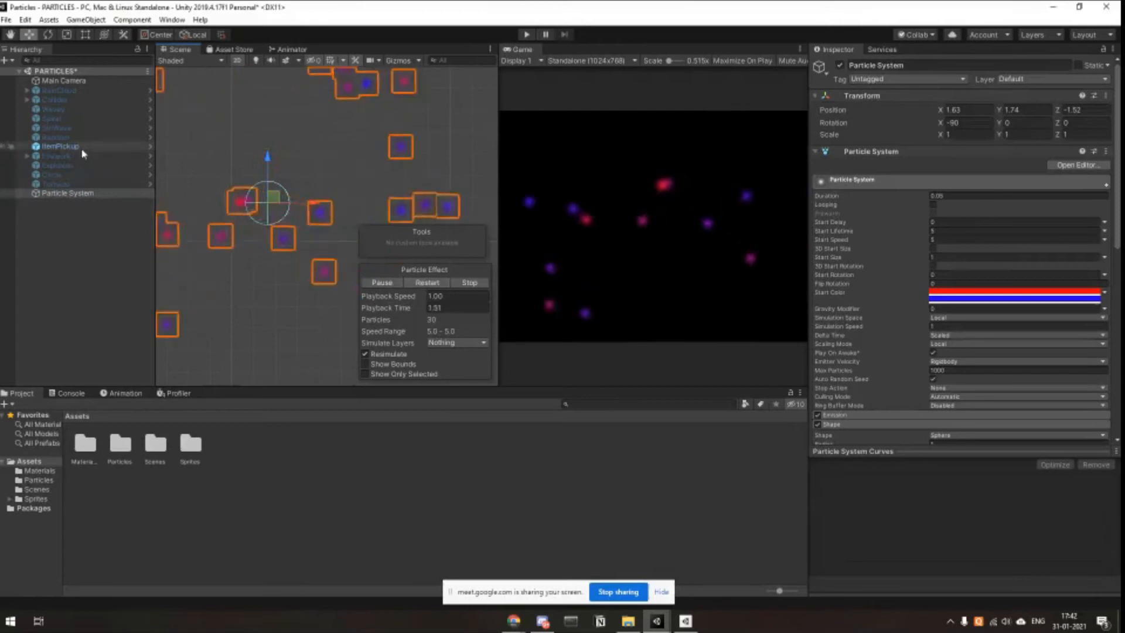
Set the new particle system's two random start colors to yellow and orange, then replay the burst.
left_click(59, 145)
left_click(69, 193)
left_click(996, 291)
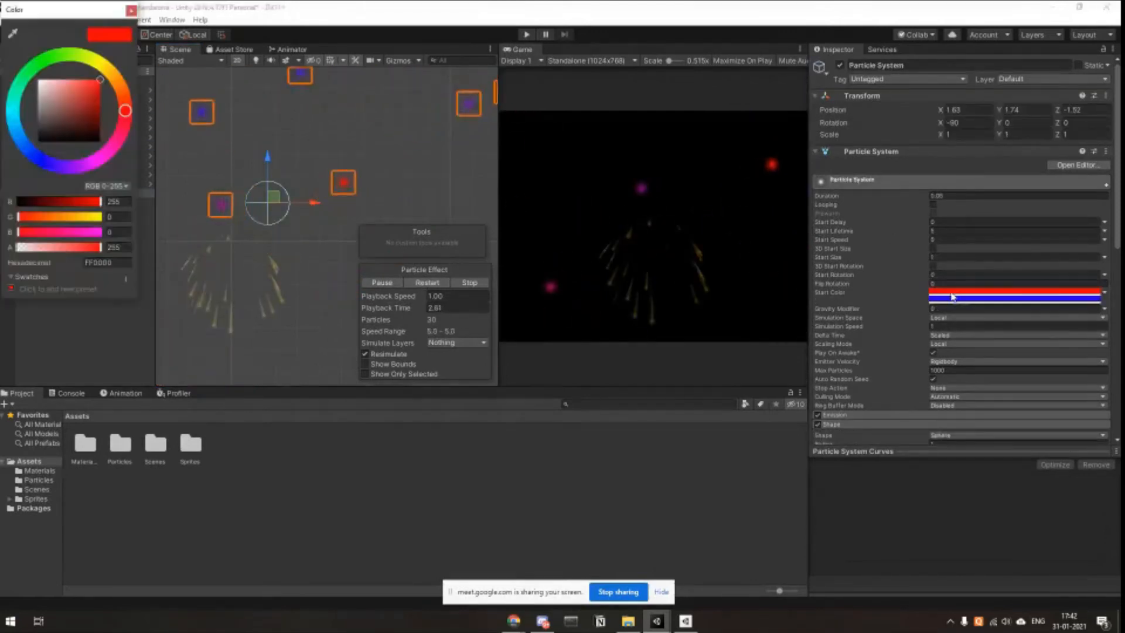
left_click(102, 73)
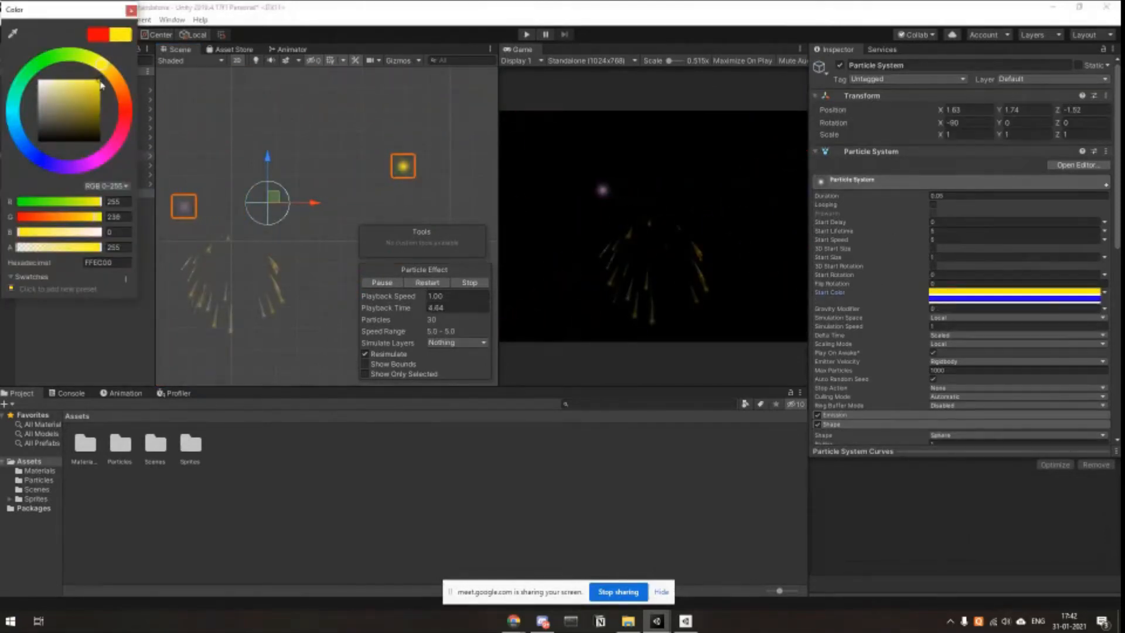
left_click(932, 301)
left_click(123, 85)
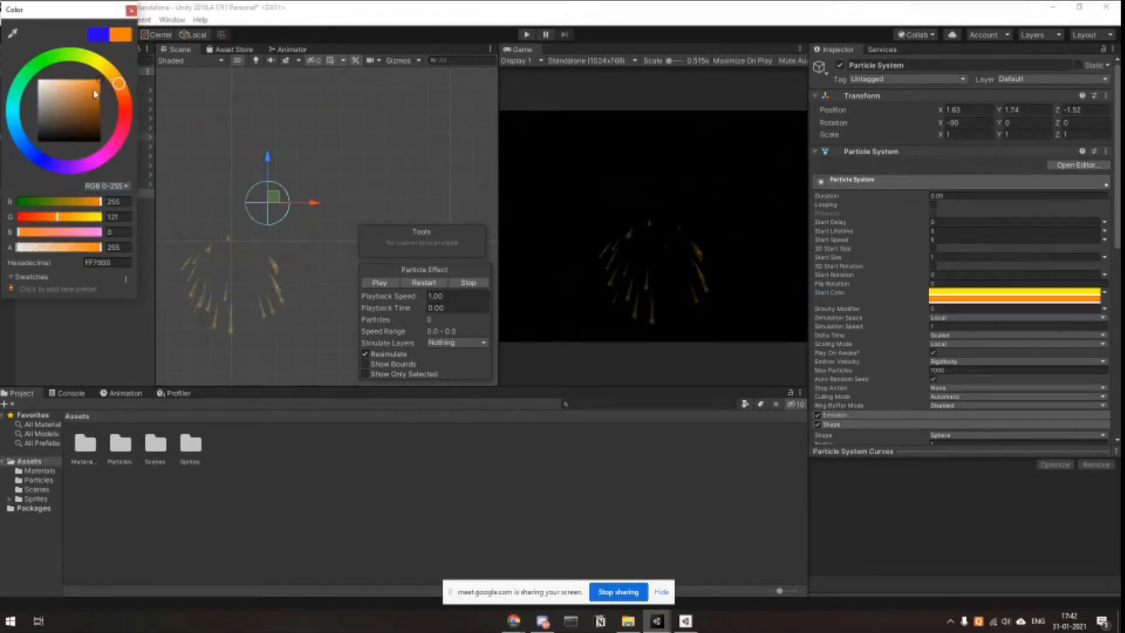
left_click(131, 11)
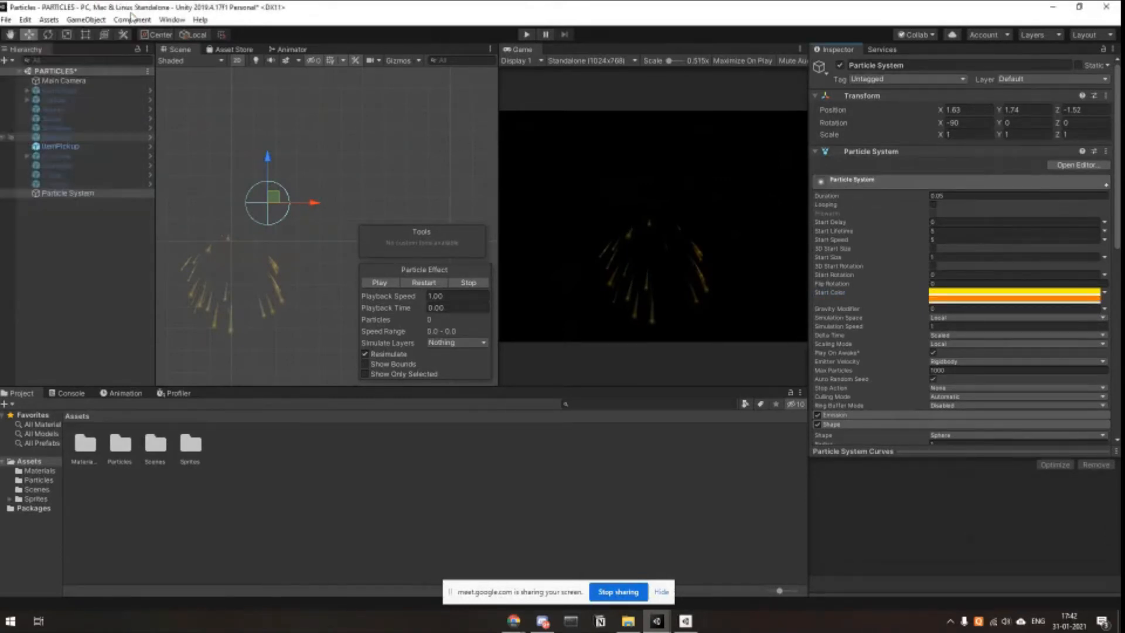
left_click(421, 282)
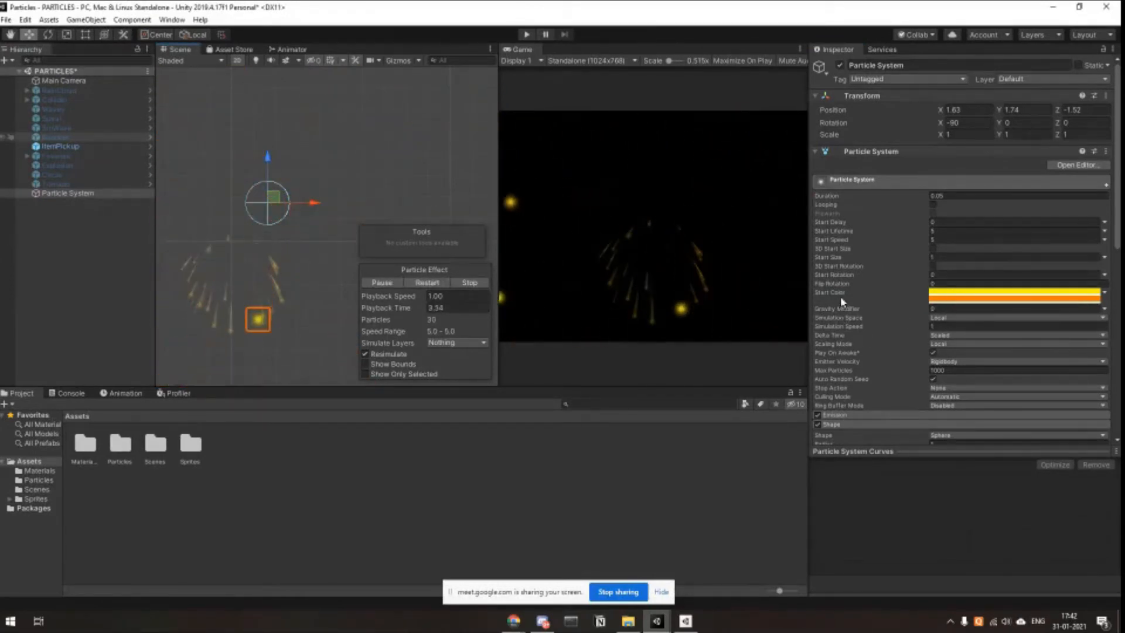
Set the particle system's gravity modifier to 1 and replay the burst.
left_click_drag(844, 309, 858, 309)
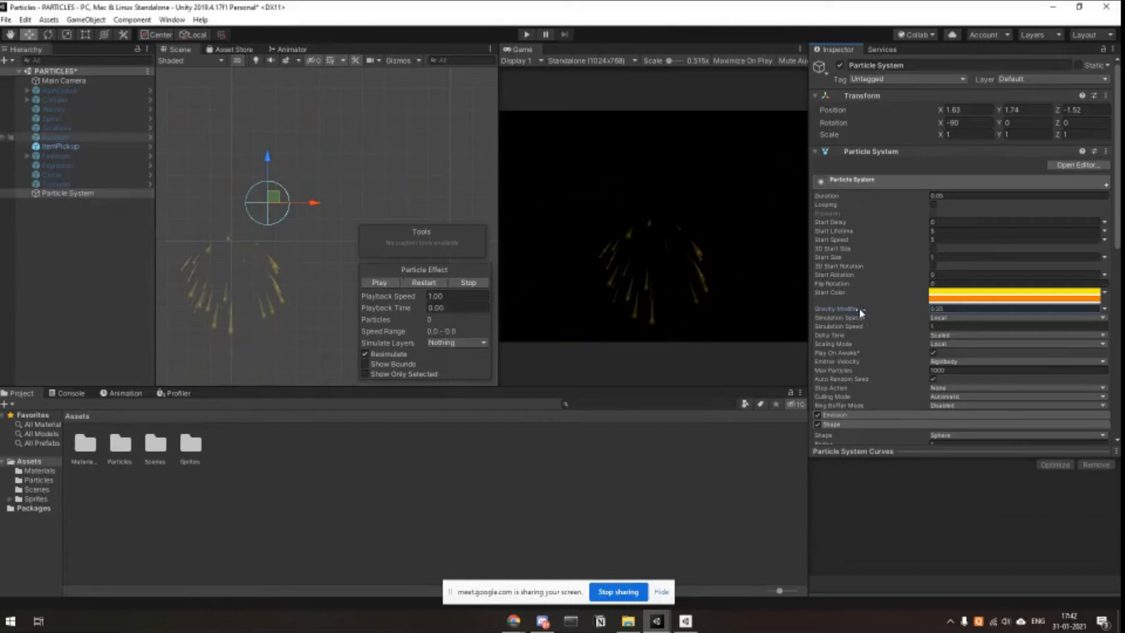
left_click(424, 282)
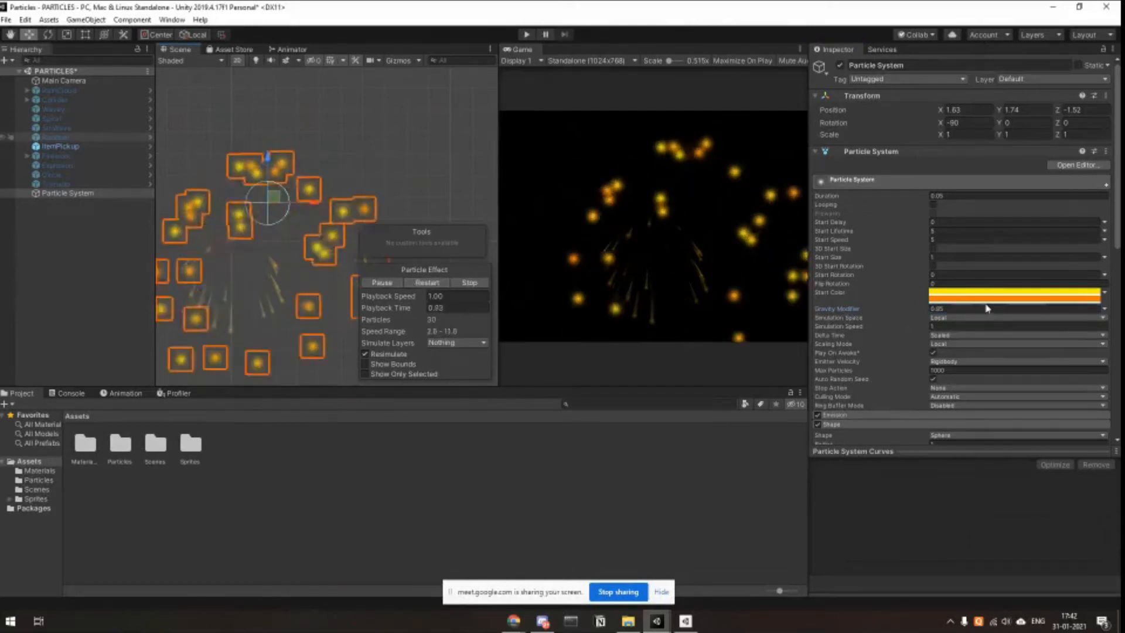
left_click_drag(966, 309, 924, 309)
type("0")
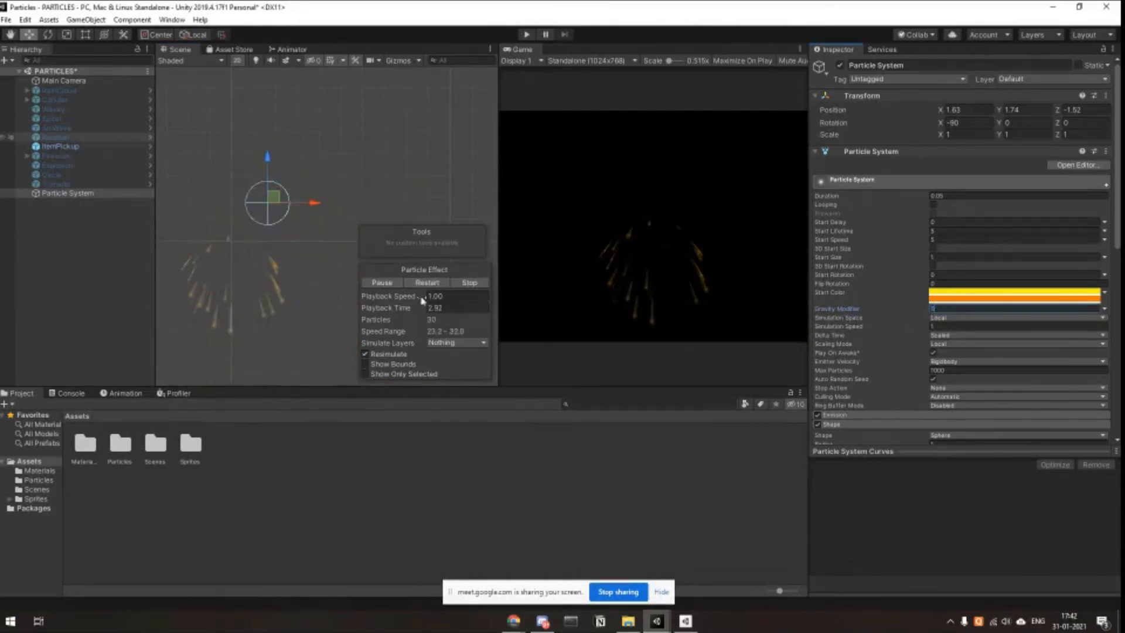
left_click(424, 283)
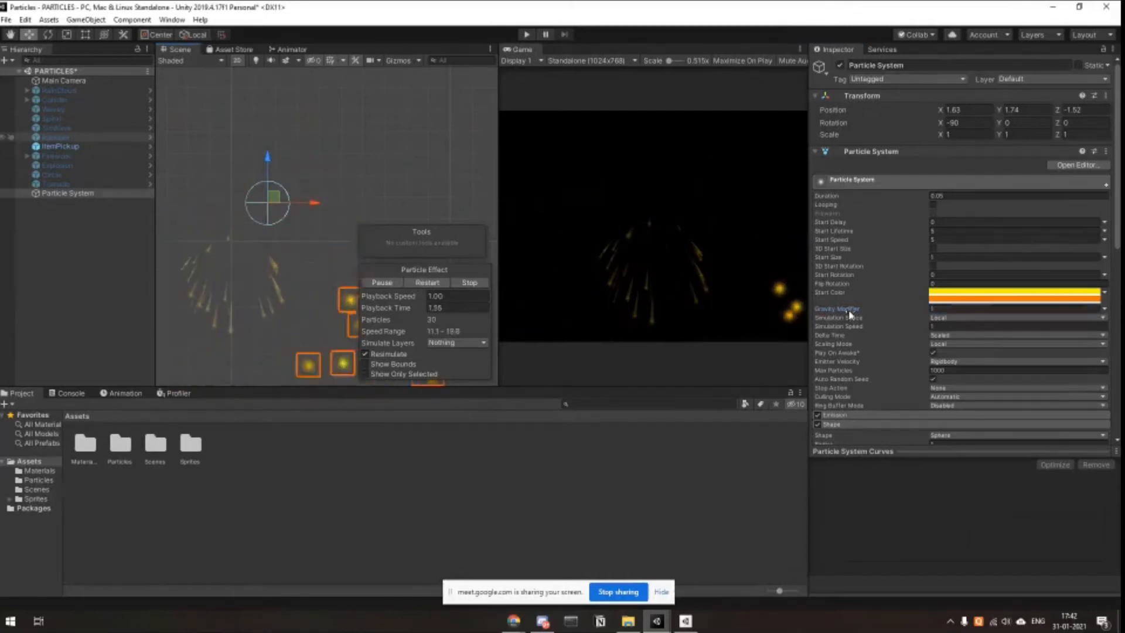
Enable the Trails module, replay the effect, and expand the Renderer module's settings.
scroll(922, 303, "down", 10)
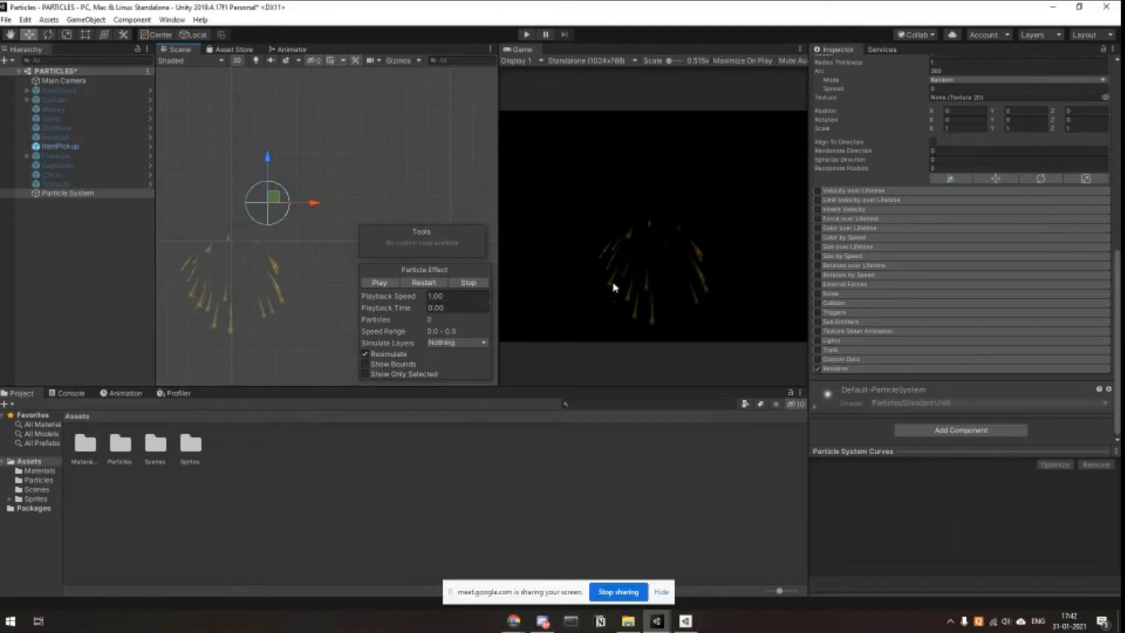
left_click(817, 350)
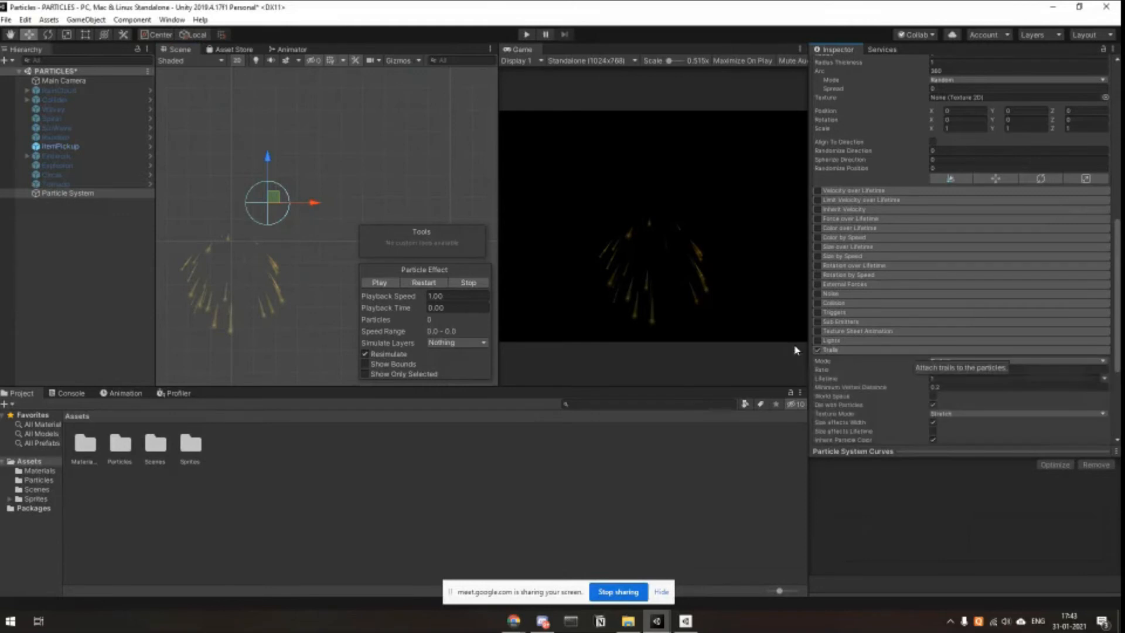
left_click(424, 285)
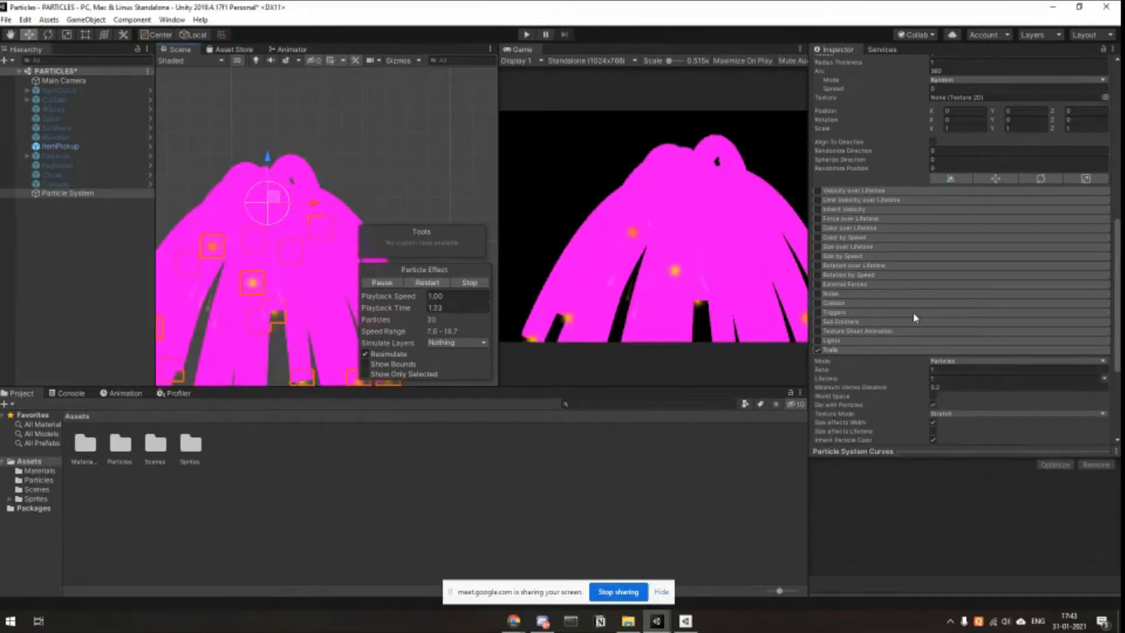
scroll(972, 263, "down", 5)
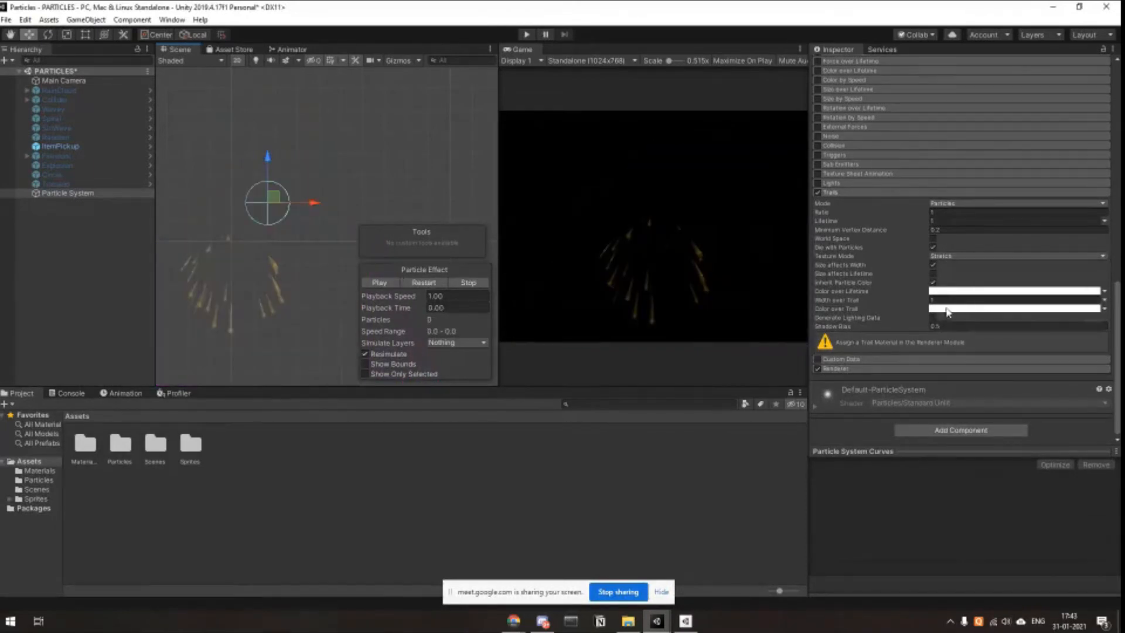
left_click(856, 372)
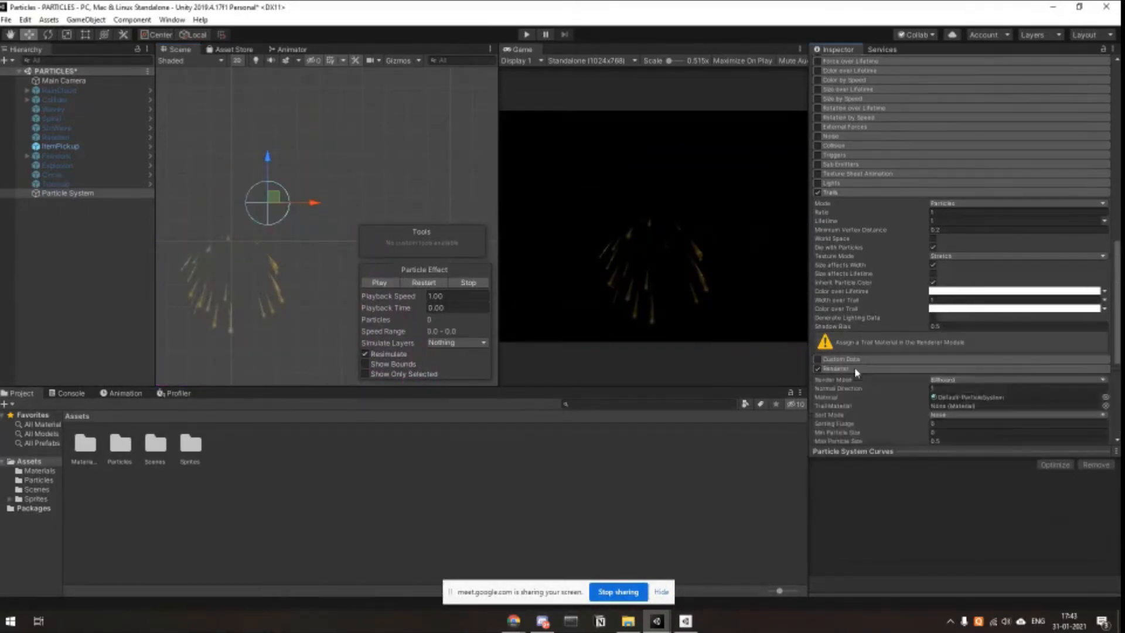
scroll(885, 357, "down", 5)
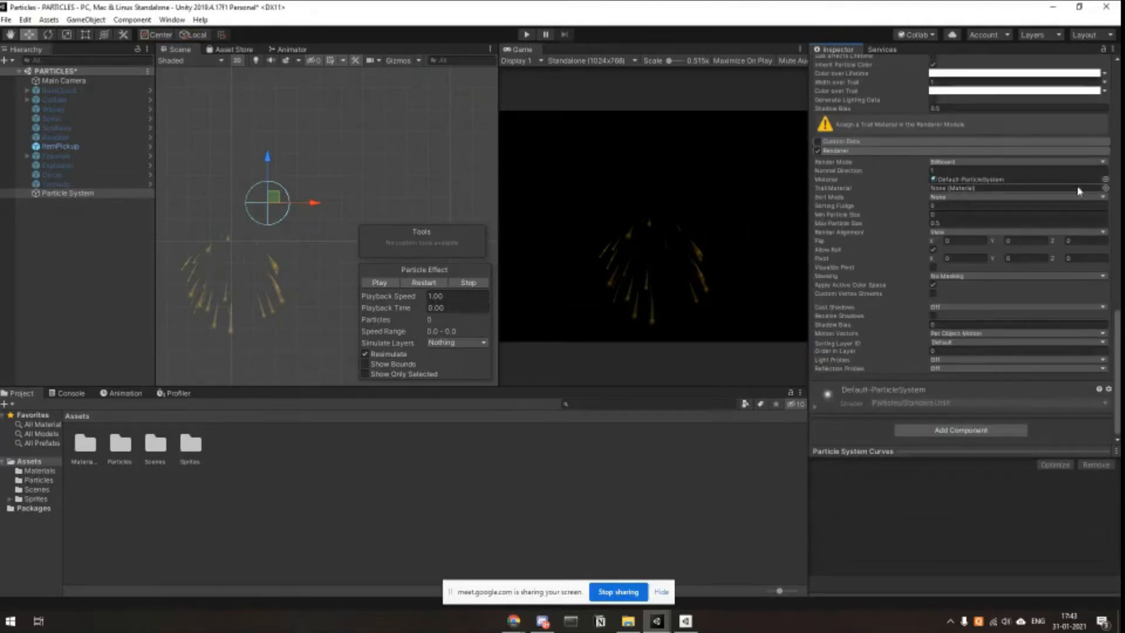
Try the Default-Line material for the particle trails and replay the effect.
left_click(1105, 188)
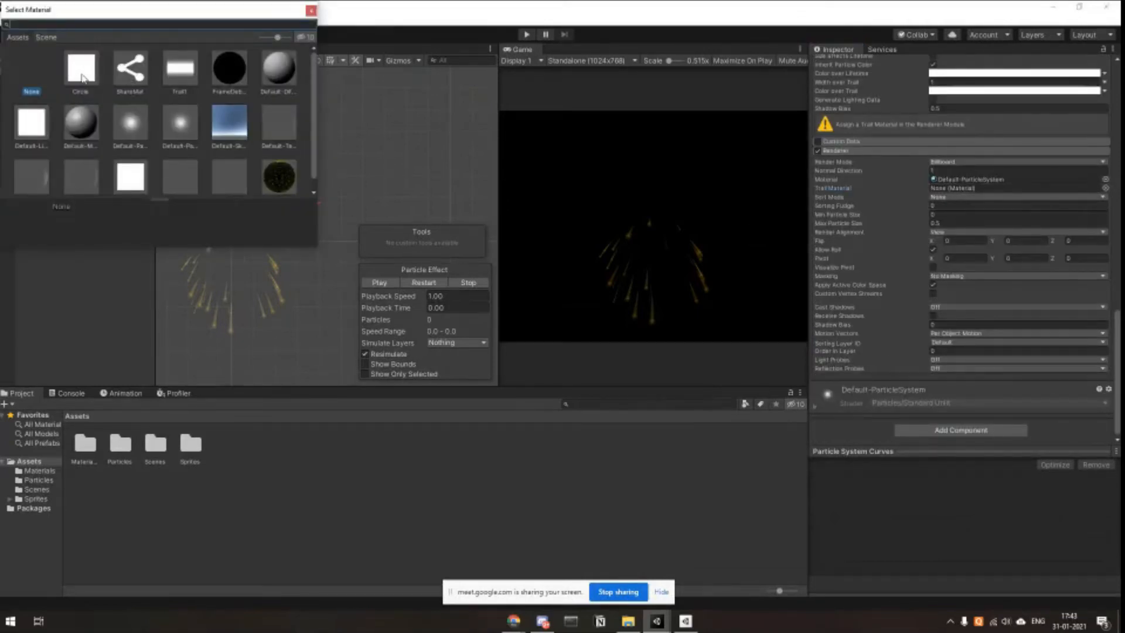
left_click(37, 121)
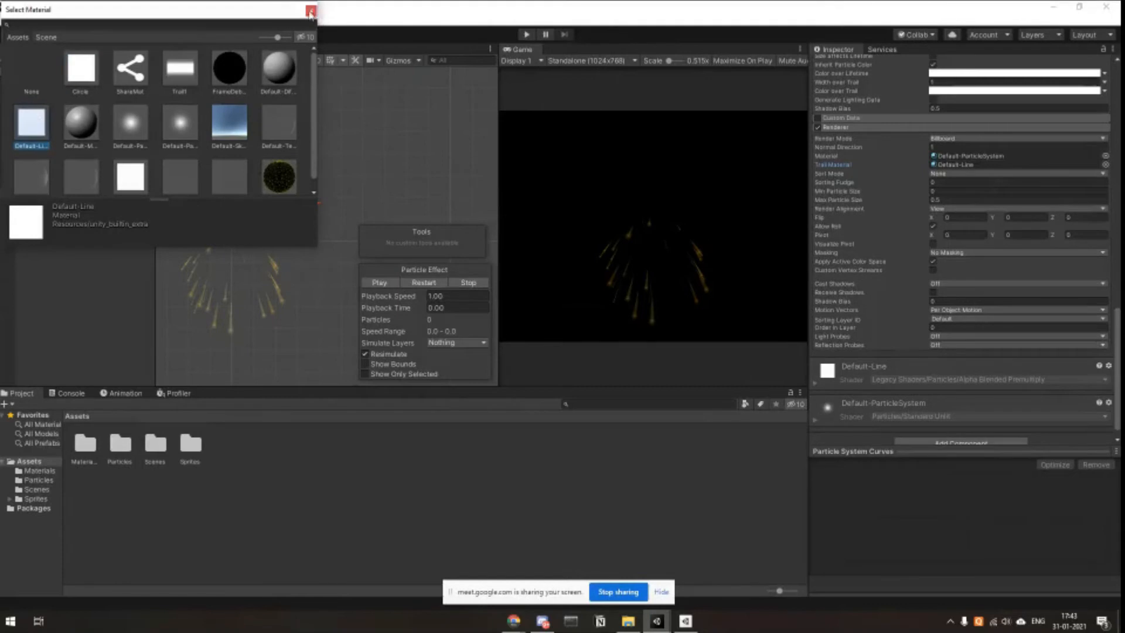
left_click(310, 11)
left_click(426, 282)
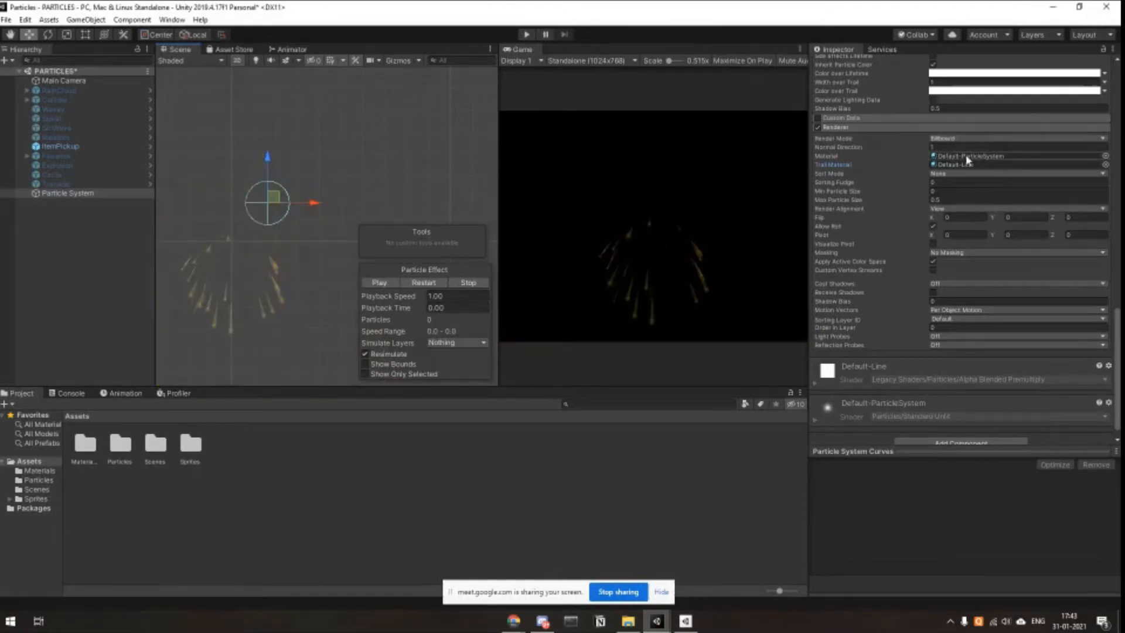
Assign Default-ParticleSystem as the trail material and replay the effect.
left_click(1104, 165)
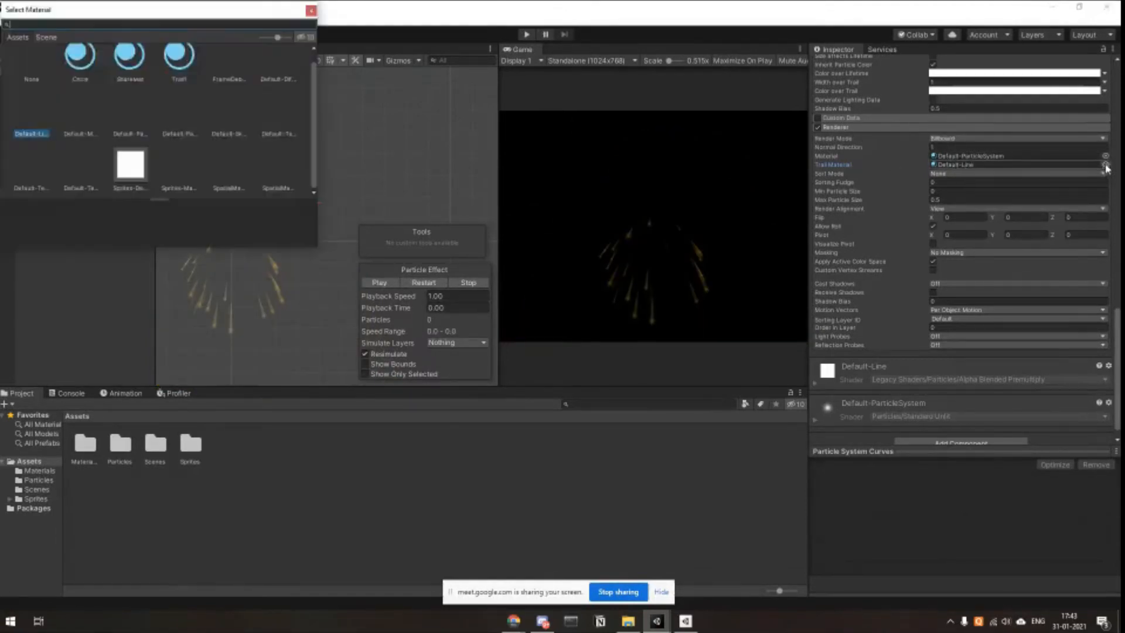
left_click(177, 112)
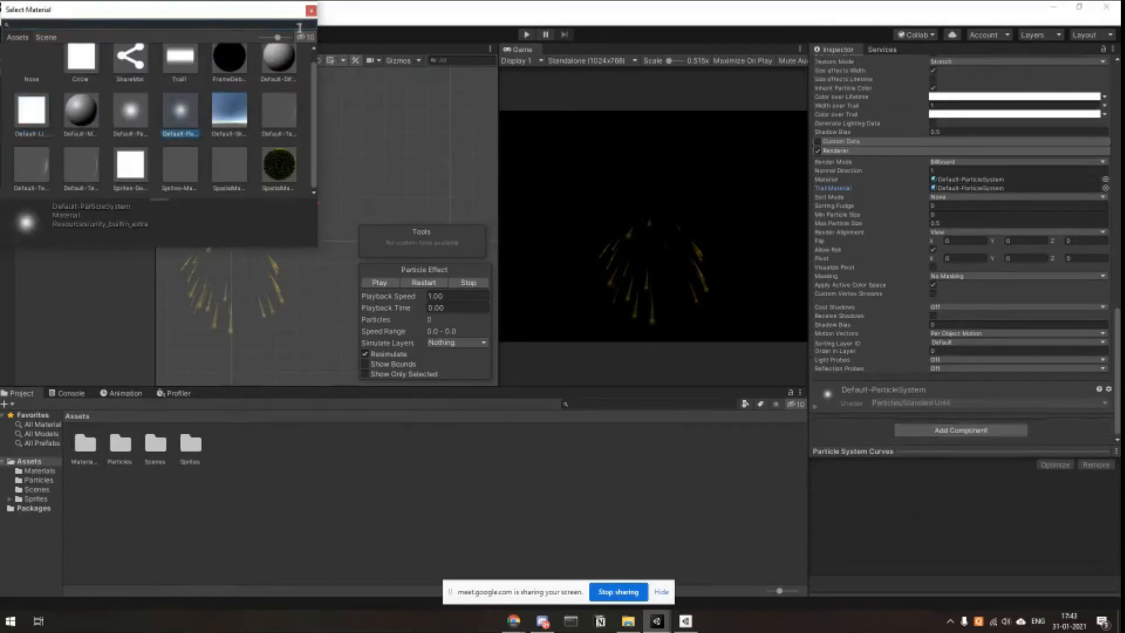
left_click(310, 10)
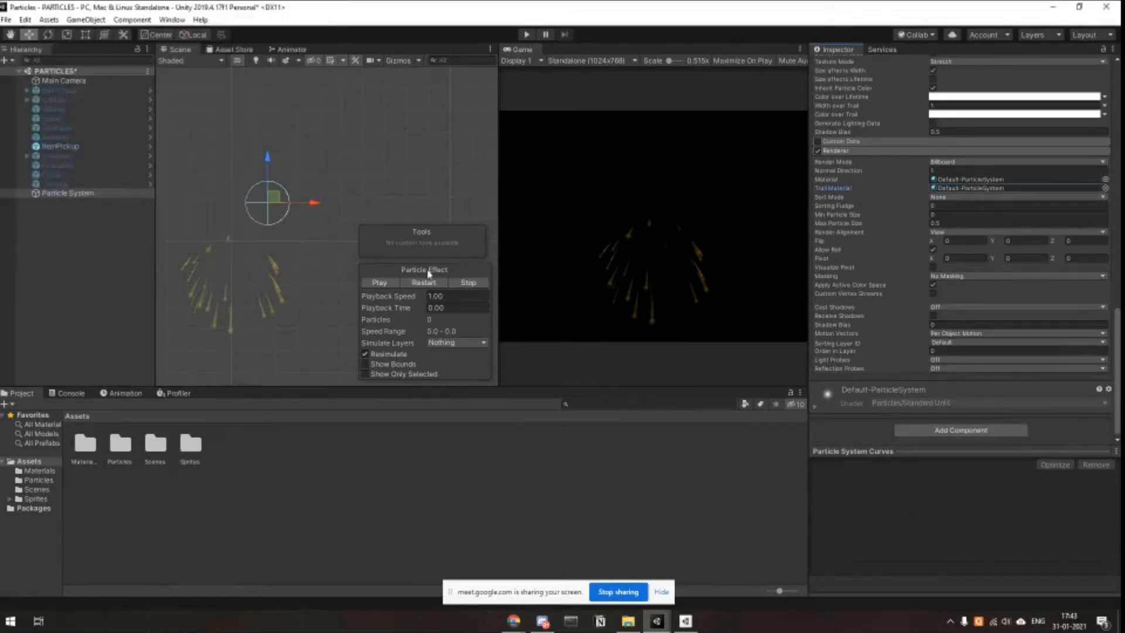
left_click(432, 283)
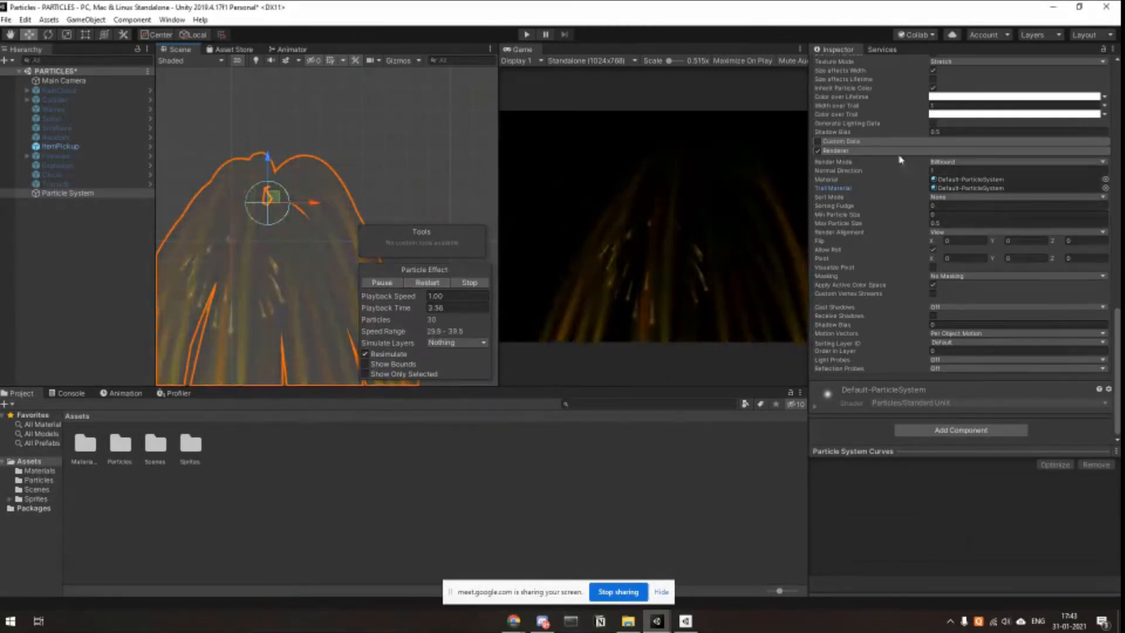
Enable 3D Start Size, reduce it to X 0.48, Y 0.52 and Z 0.48, and replay the burst several times.
scroll(900, 182, "up", 6)
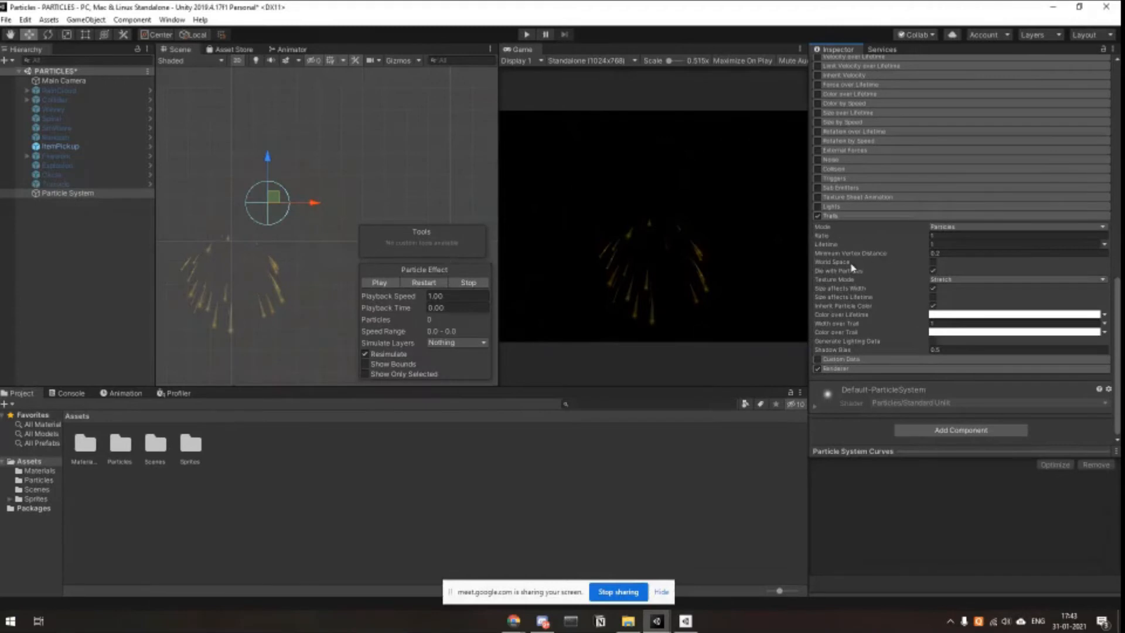
scroll(859, 283, "up", 15)
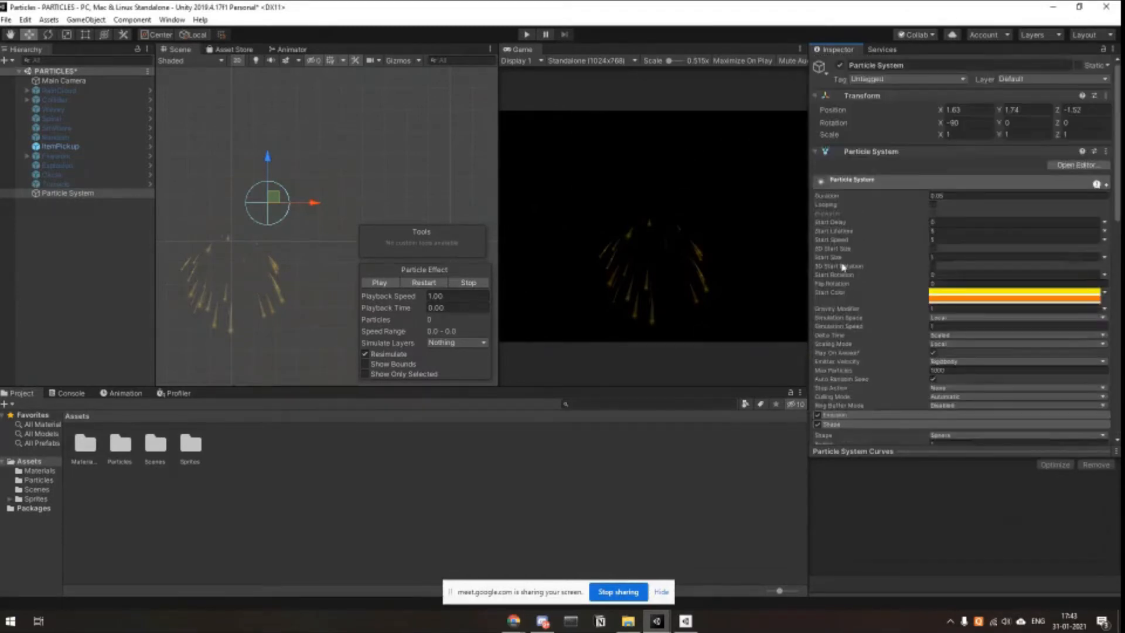
left_click(932, 248)
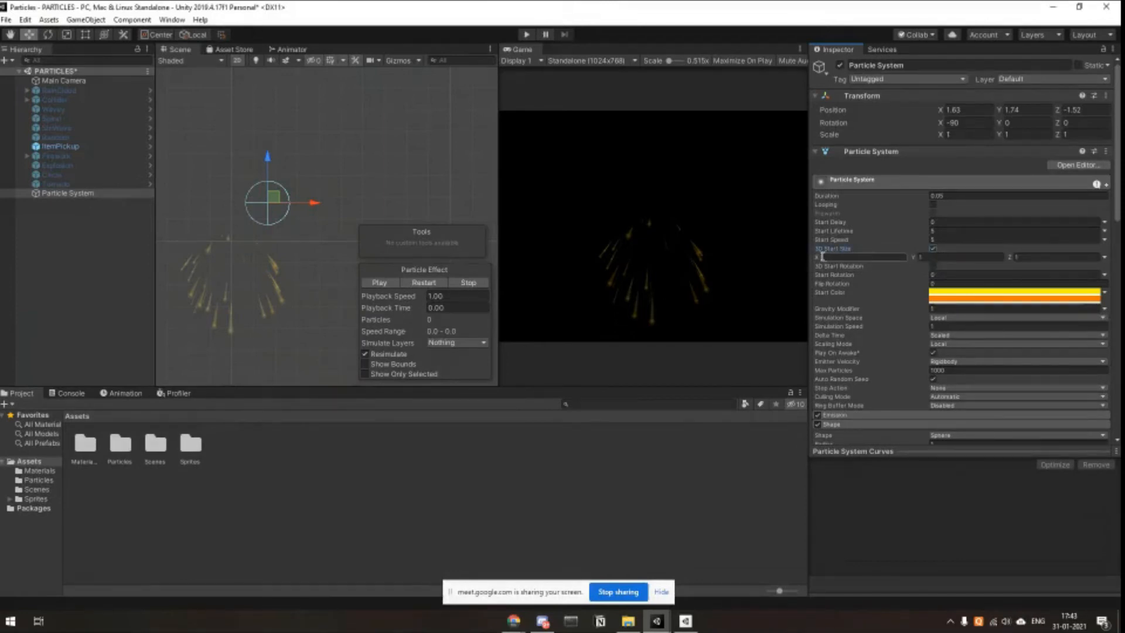
left_click_drag(822, 257, 804, 263)
left_click_drag(917, 258, 902, 260)
left_click_drag(1009, 258, 994, 260)
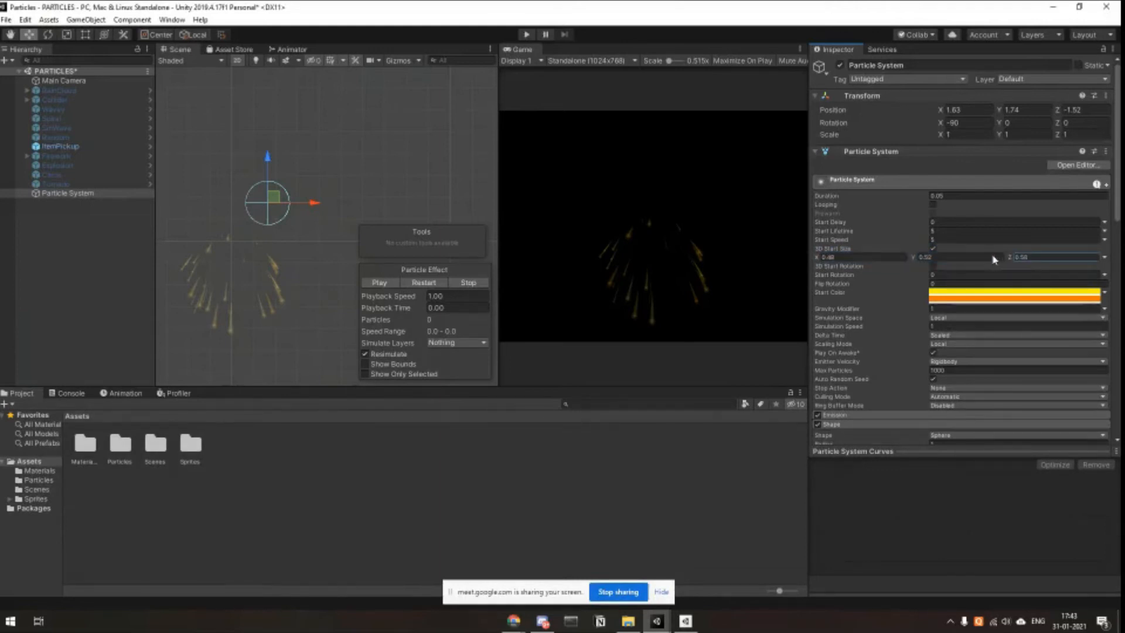
left_click(432, 282)
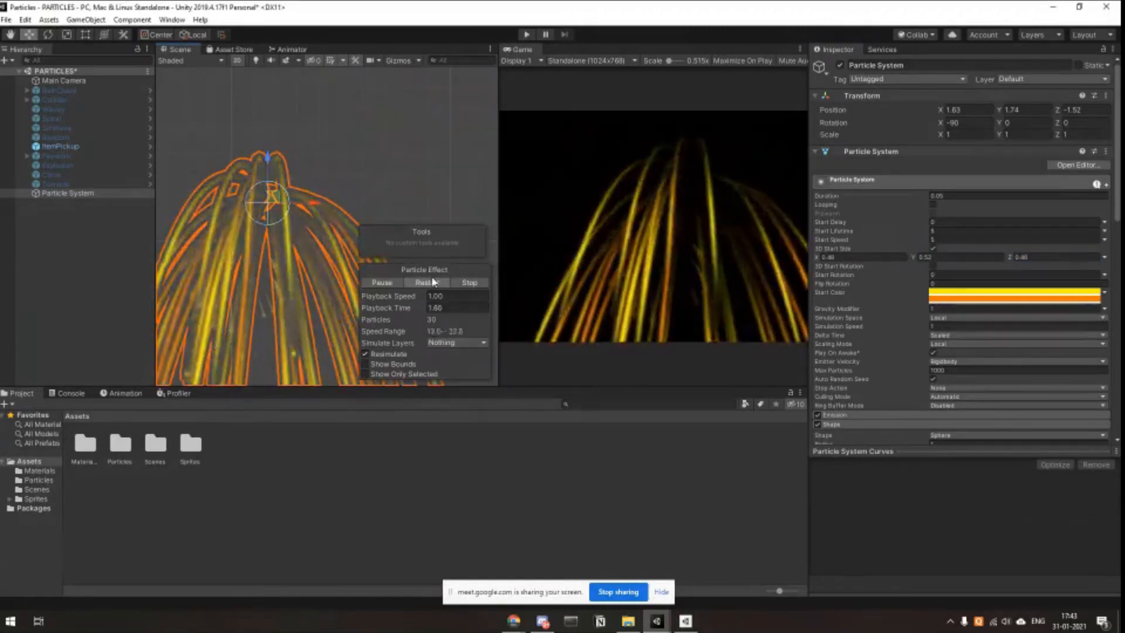
left_click(433, 282)
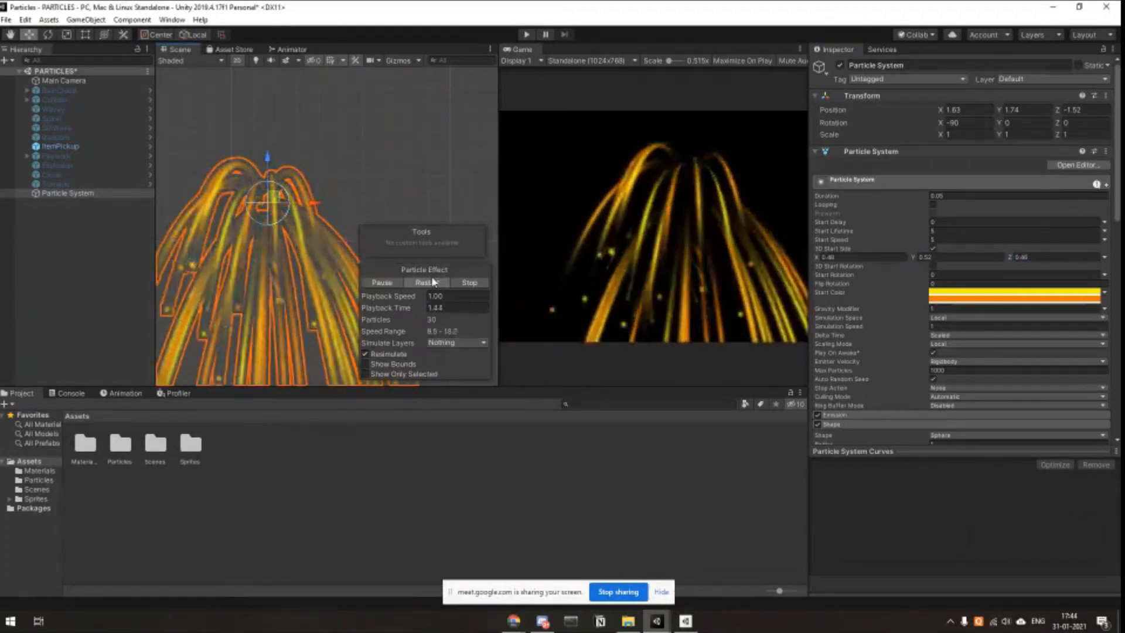
left_click(441, 283)
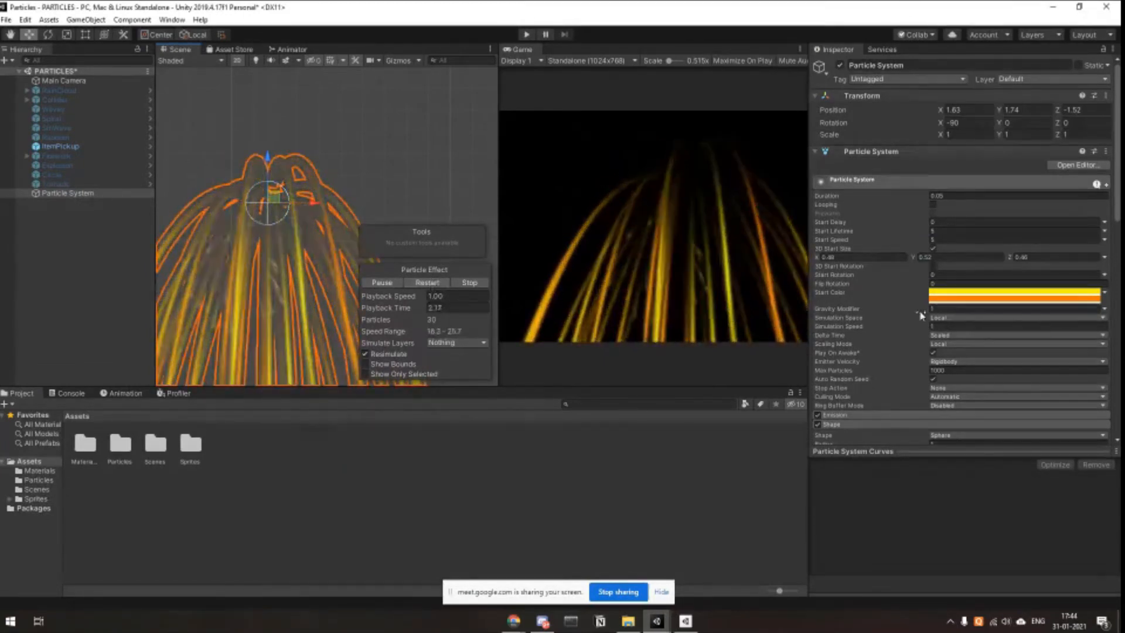
Set the Emission module's burst count to 11 and replay the effect.
scroll(886, 211, "down", 5)
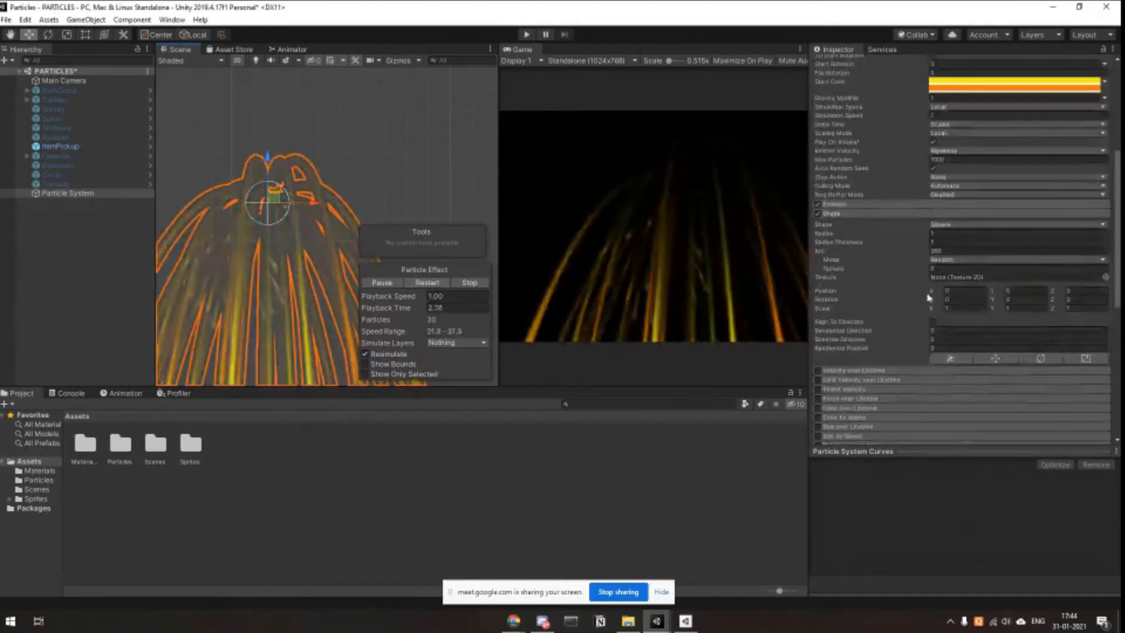
left_click(865, 206)
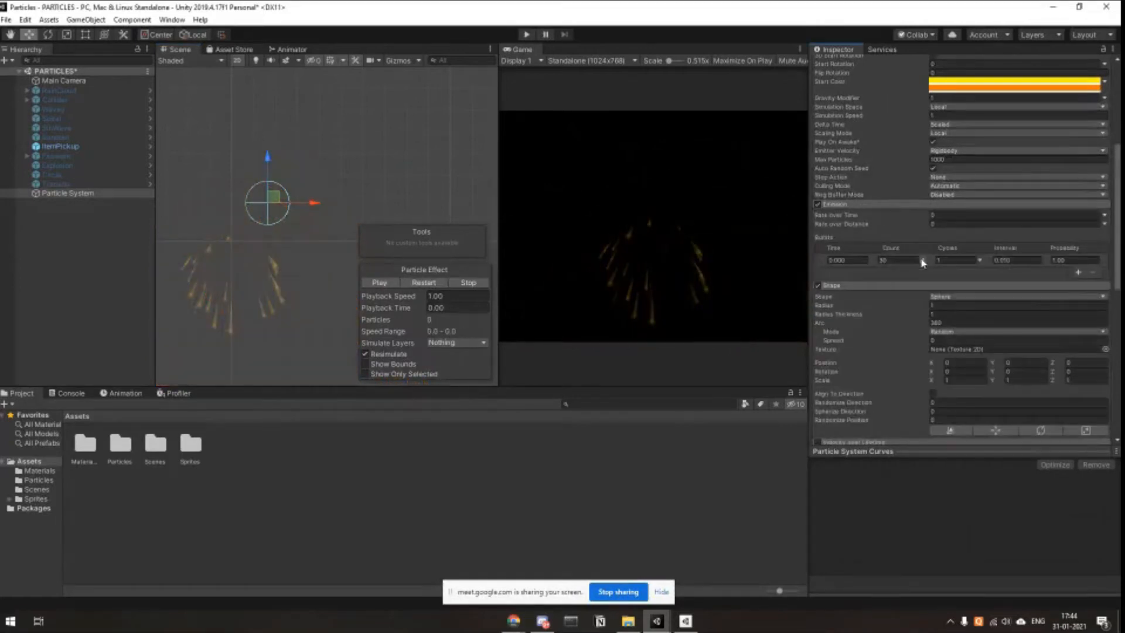
left_click(885, 259)
type("11")
left_click(429, 283)
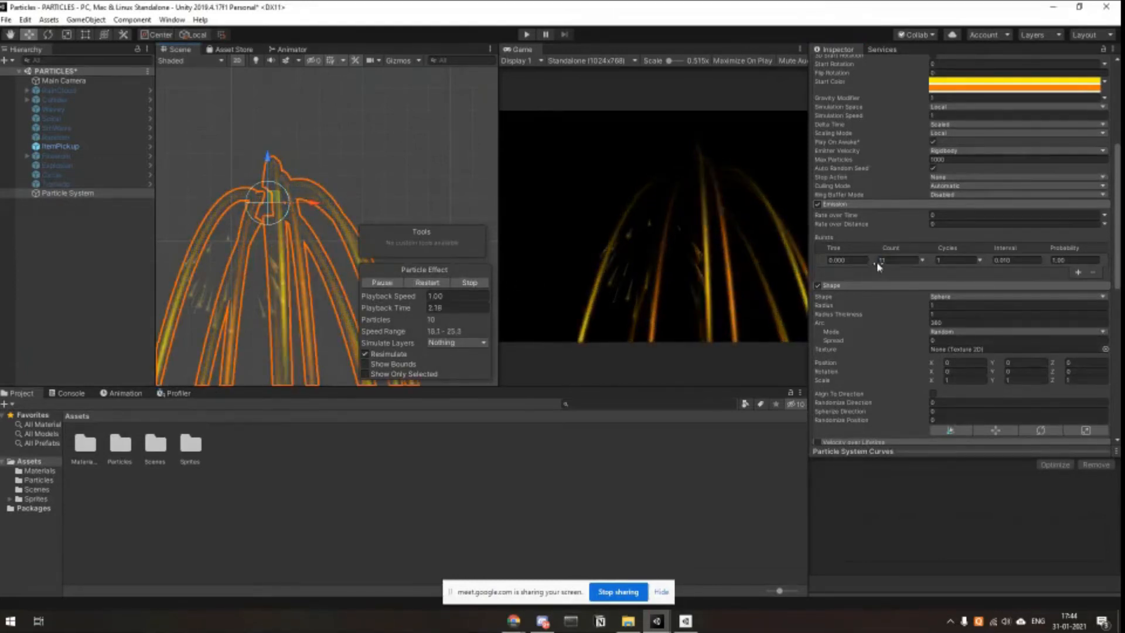
scroll(990, 269, "down", 4)
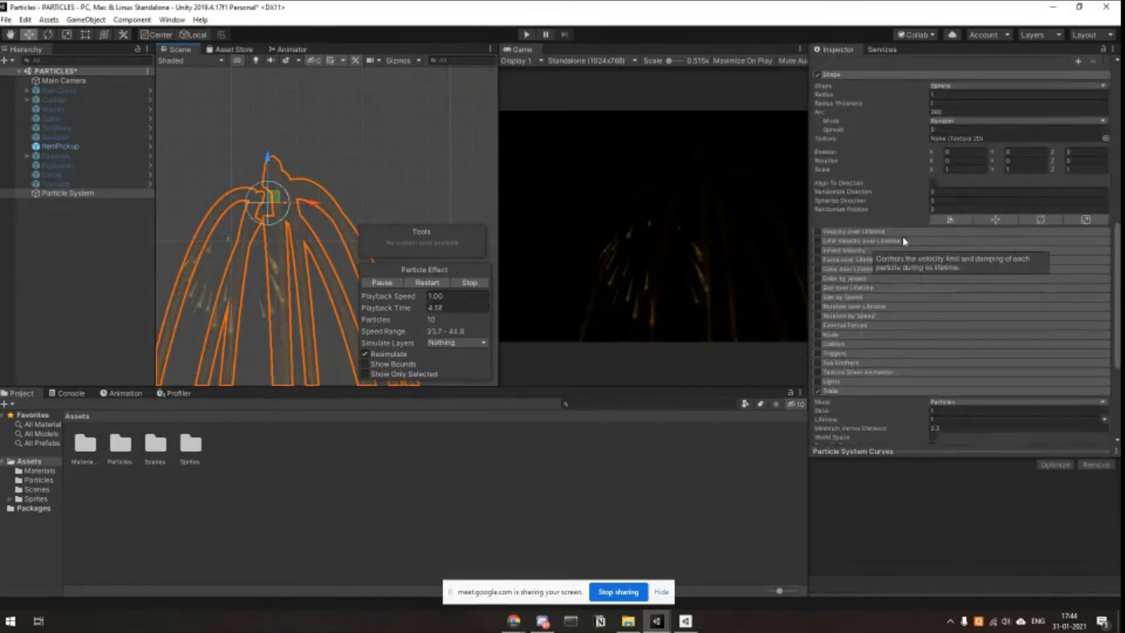
Replay the Particle System's effect several times to examine how its trails spread and fall.
scroll(701, 277, "up", 1)
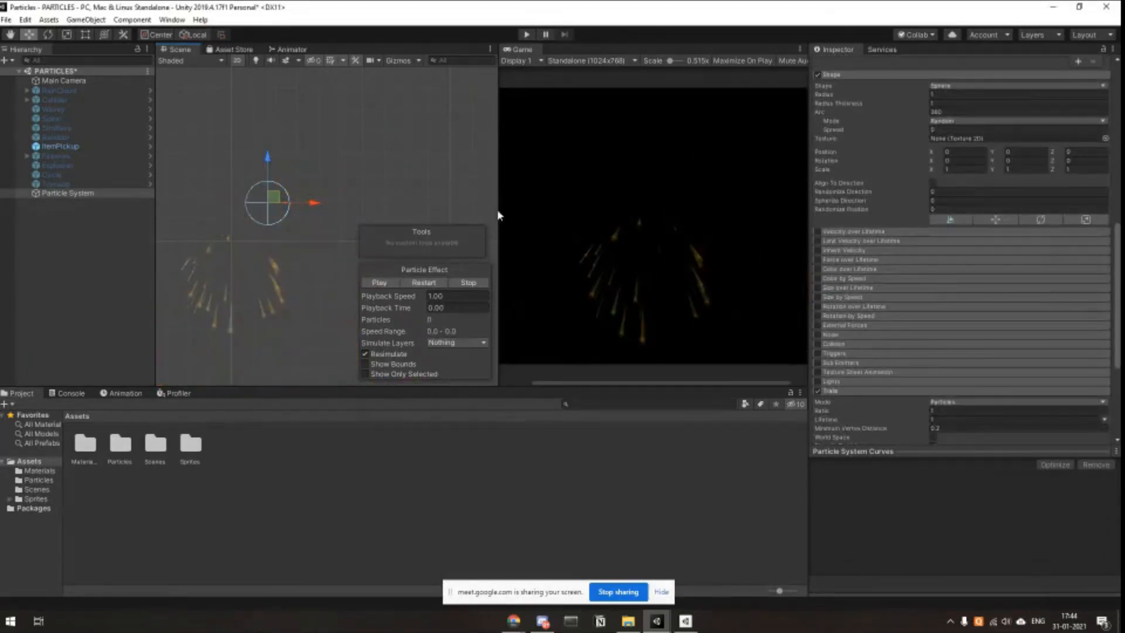
scroll(1019, 263, "up", 8)
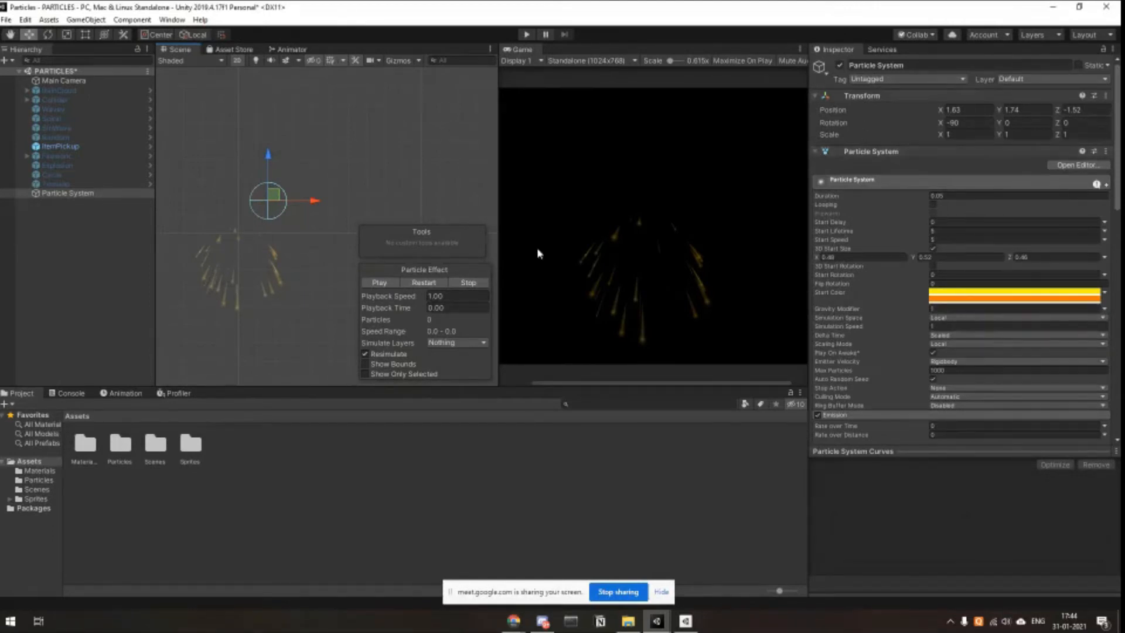
left_click(424, 282)
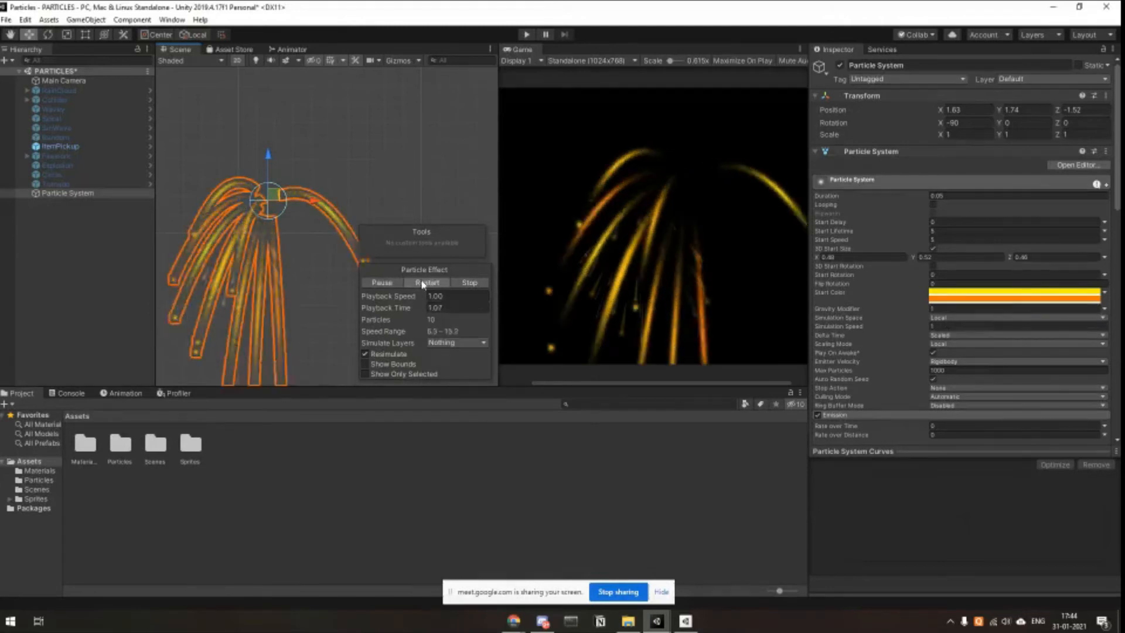
left_click(424, 283)
left_click(423, 283)
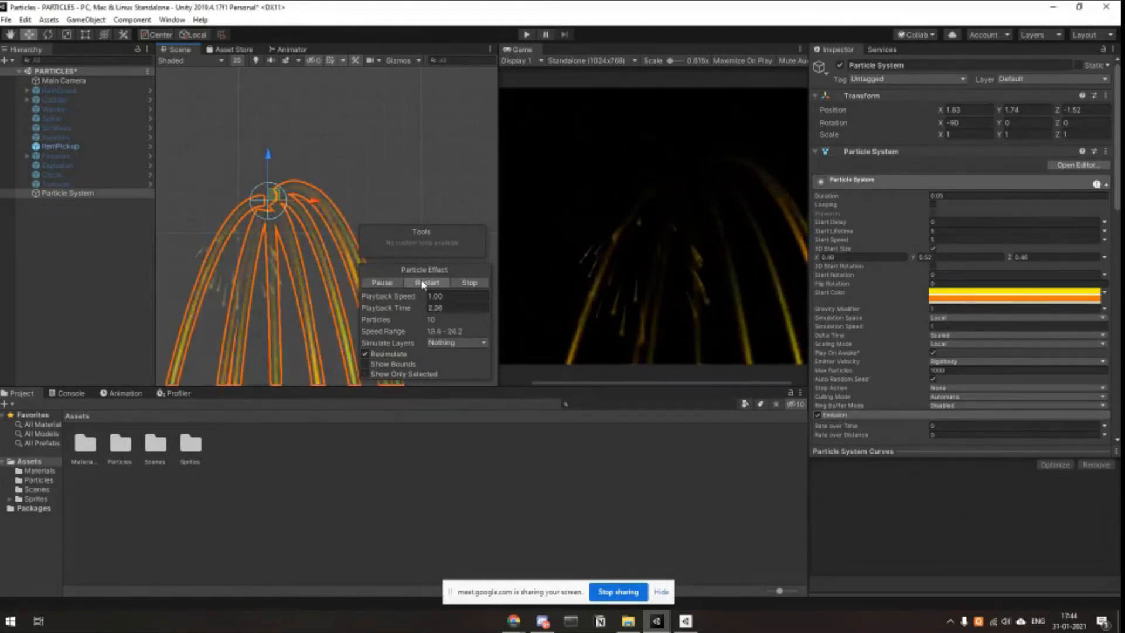
left_click(423, 283)
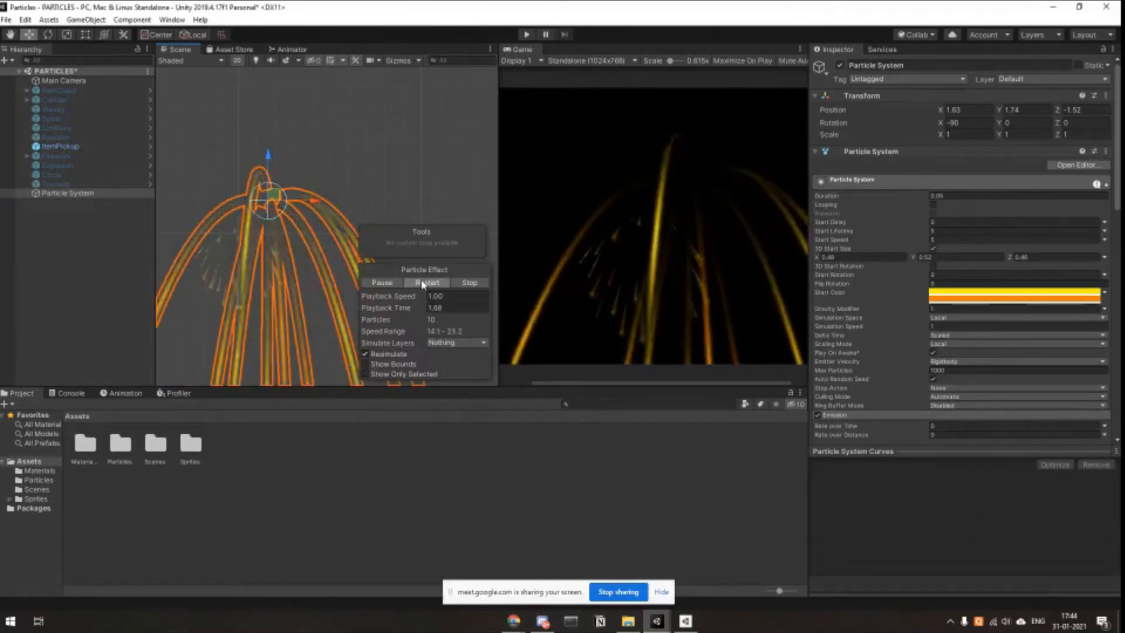
left_click(423, 283)
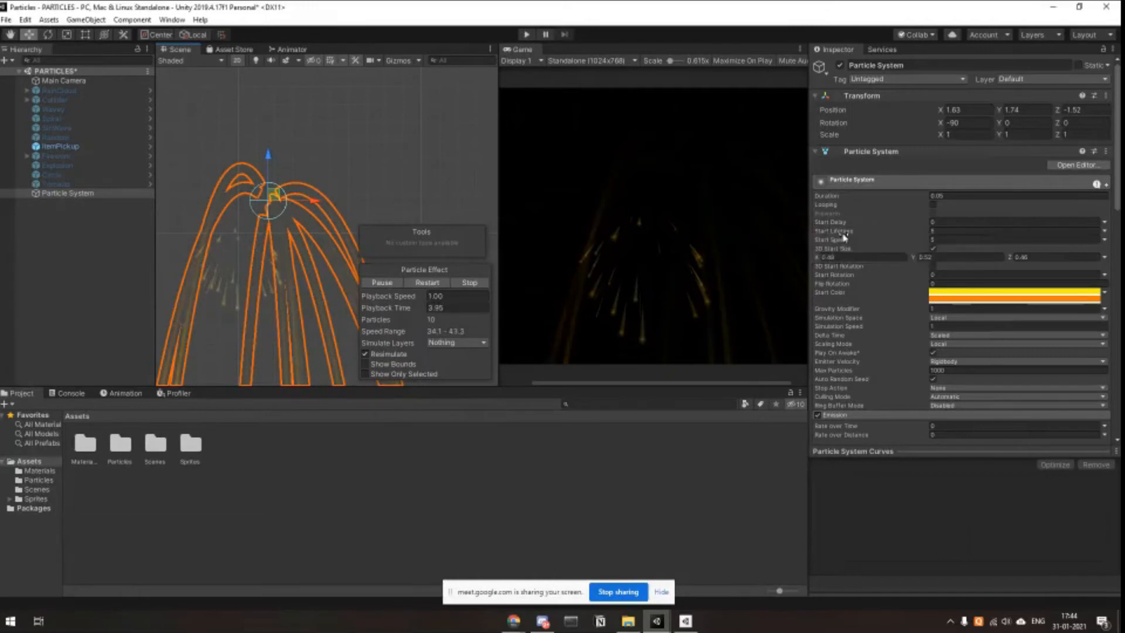
Set the Particle System's Start Lifetime to 0.4 and replay the effect.
left_click_drag(843, 237, 827, 235)
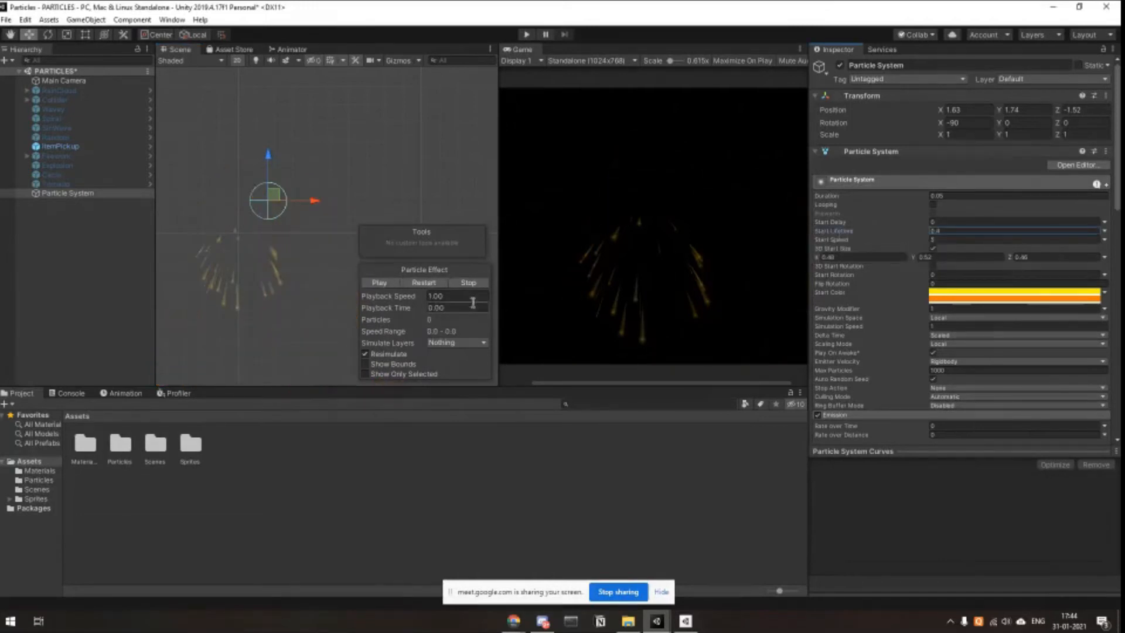
left_click(424, 282)
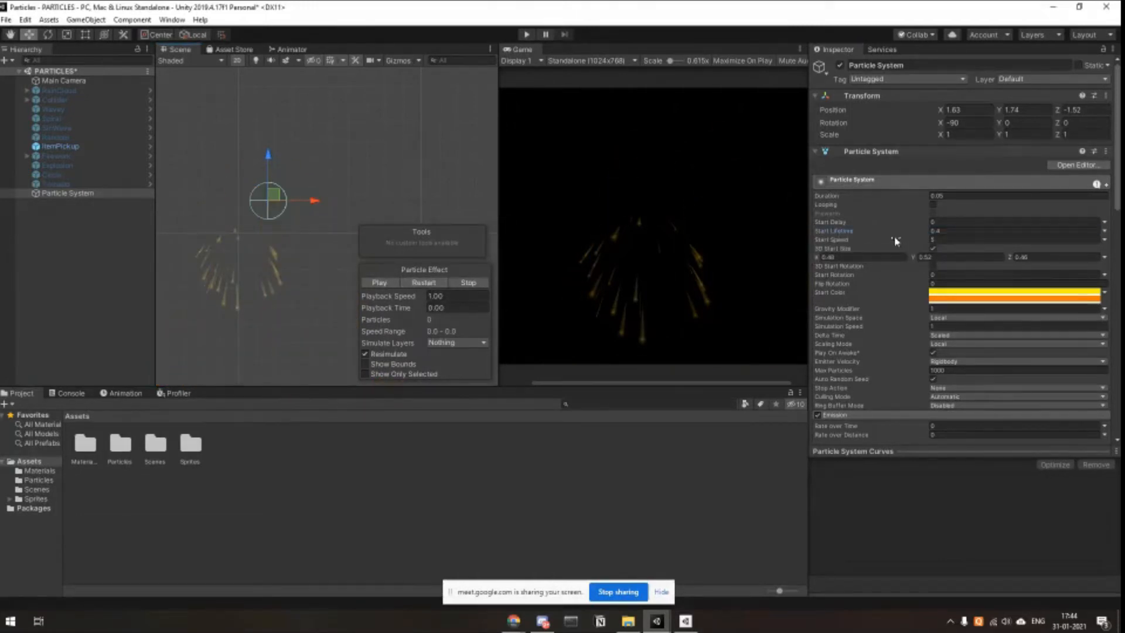
left_click(854, 234)
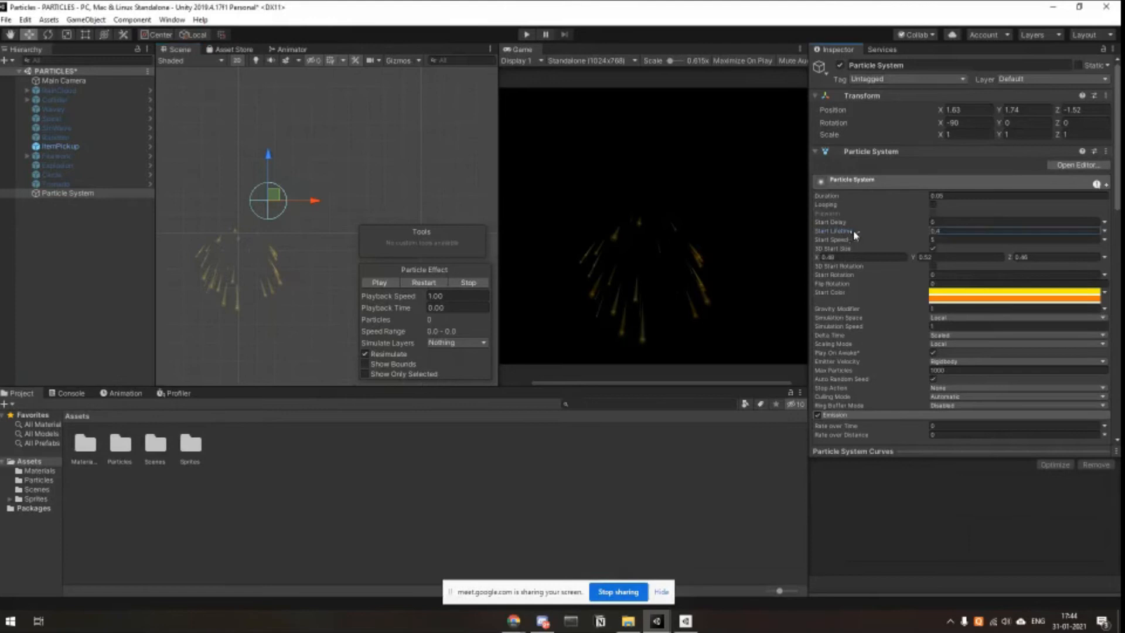
left_click(448, 286)
Enable Size over Lifetime on the Particle System and reshape its size curve to fall from 1.0 to about 0.
scroll(902, 241, "down", 10)
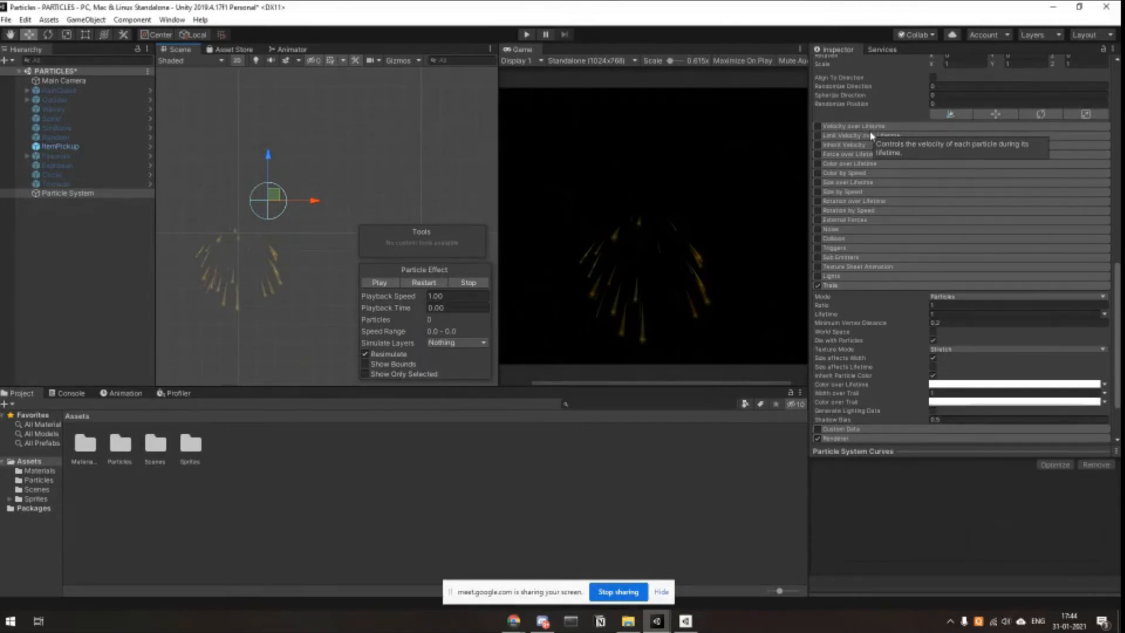
left_click(817, 182)
left_click(848, 183)
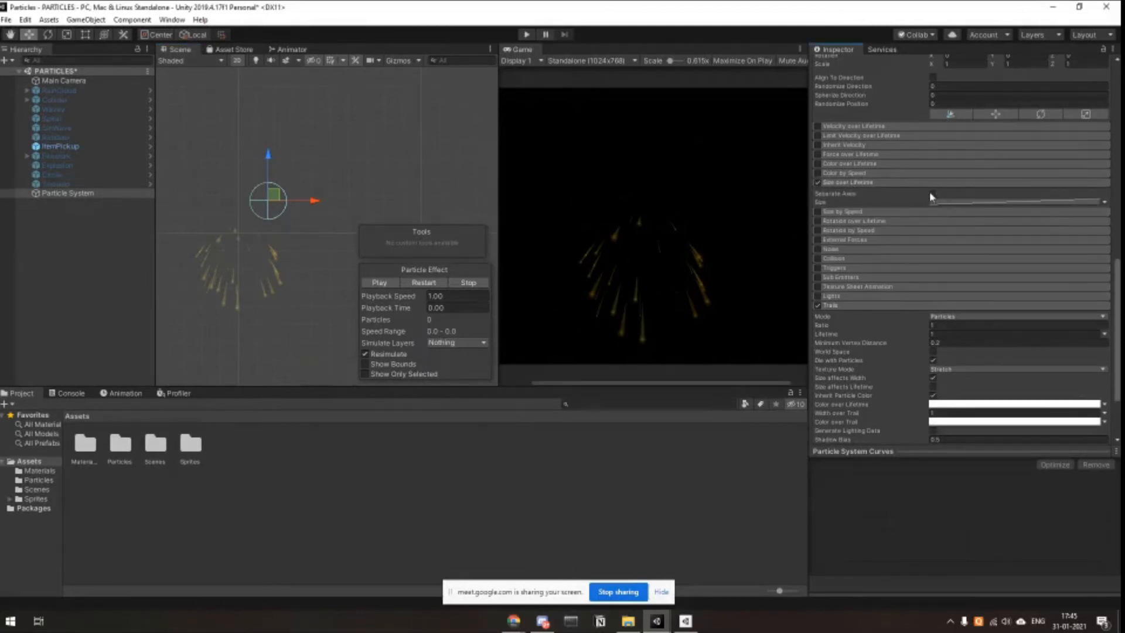
left_click(950, 200)
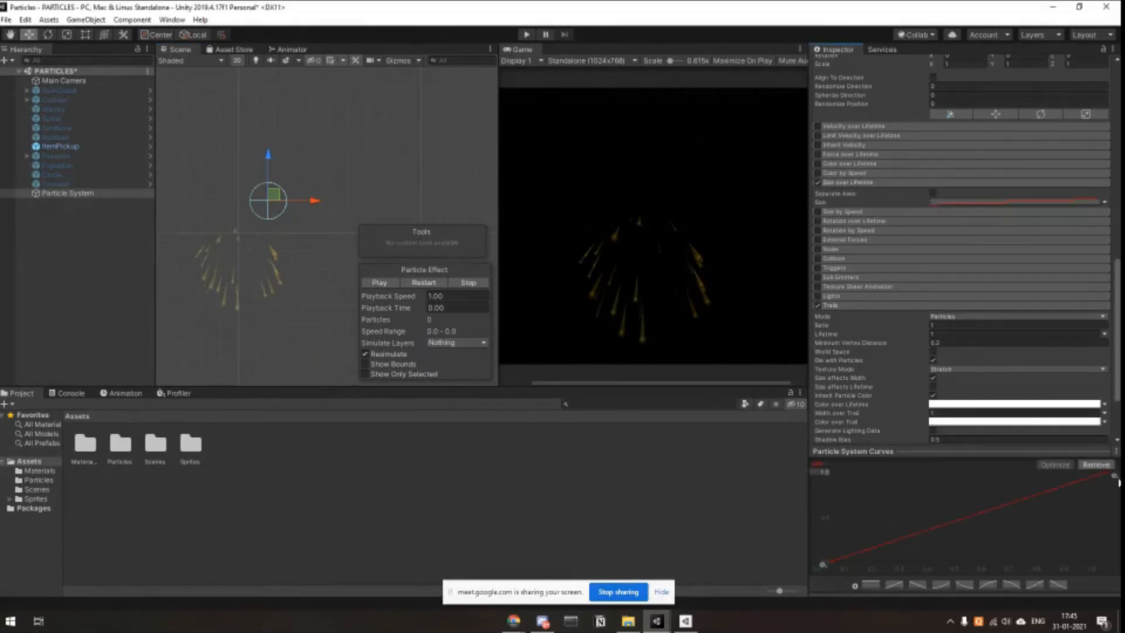
left_click_drag(832, 564, 831, 472)
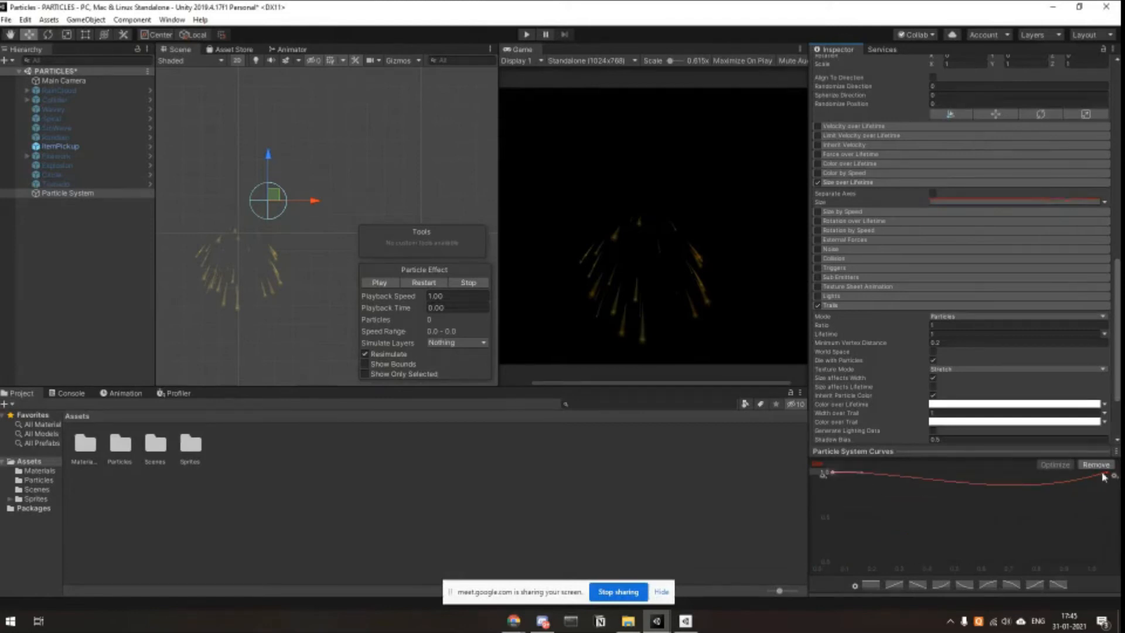
left_click_drag(1104, 474, 1112, 567)
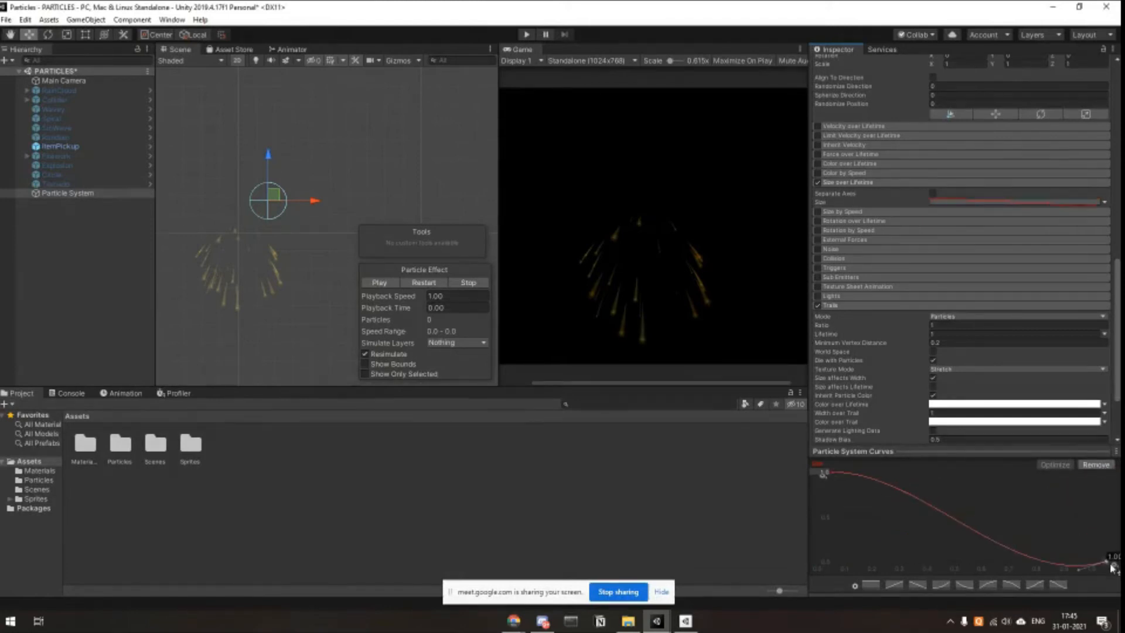
Replay the particle effect with the shrinking size curve, and stop the playback.
left_click(423, 283)
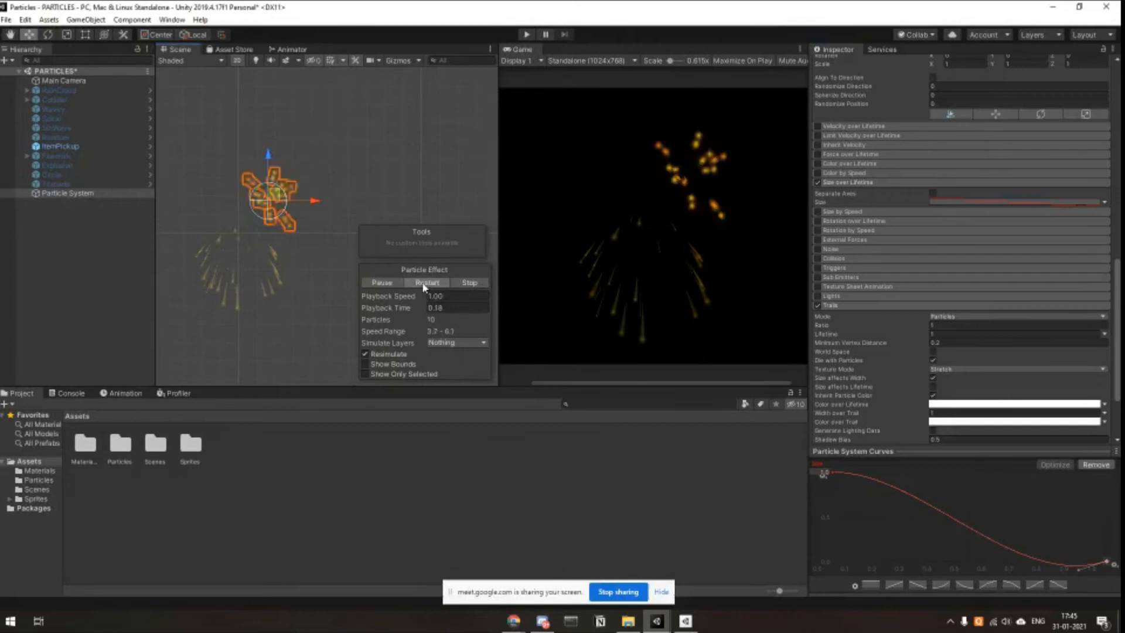
left_click(425, 283)
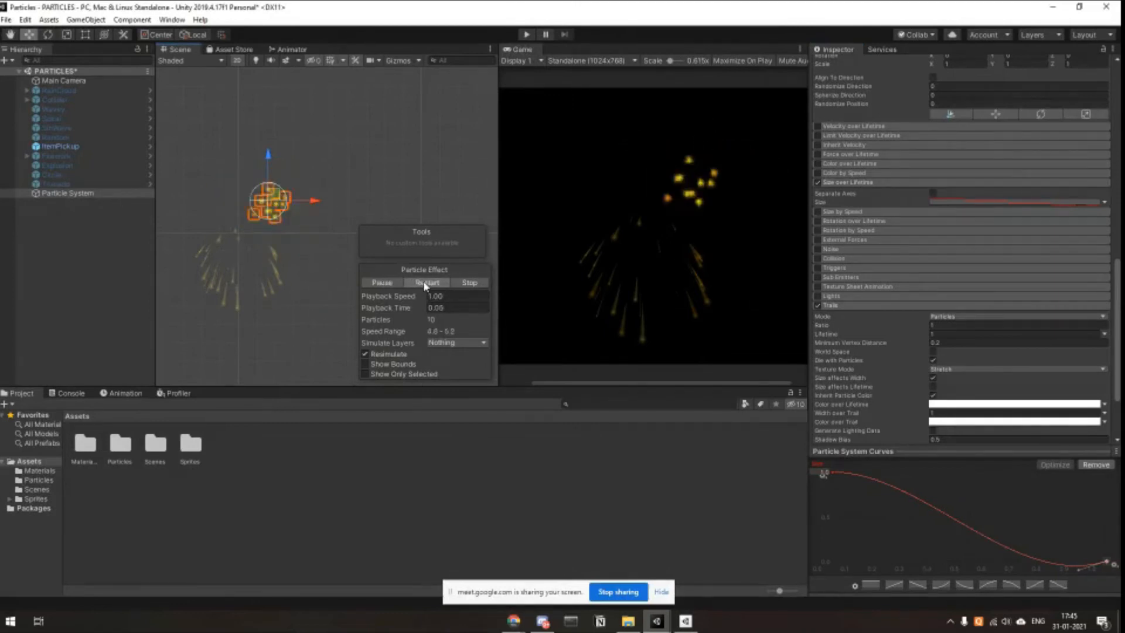
left_click(469, 282)
Switch to the Google Meet window in Chrome and read the meeting chat.
left_click(523, 626)
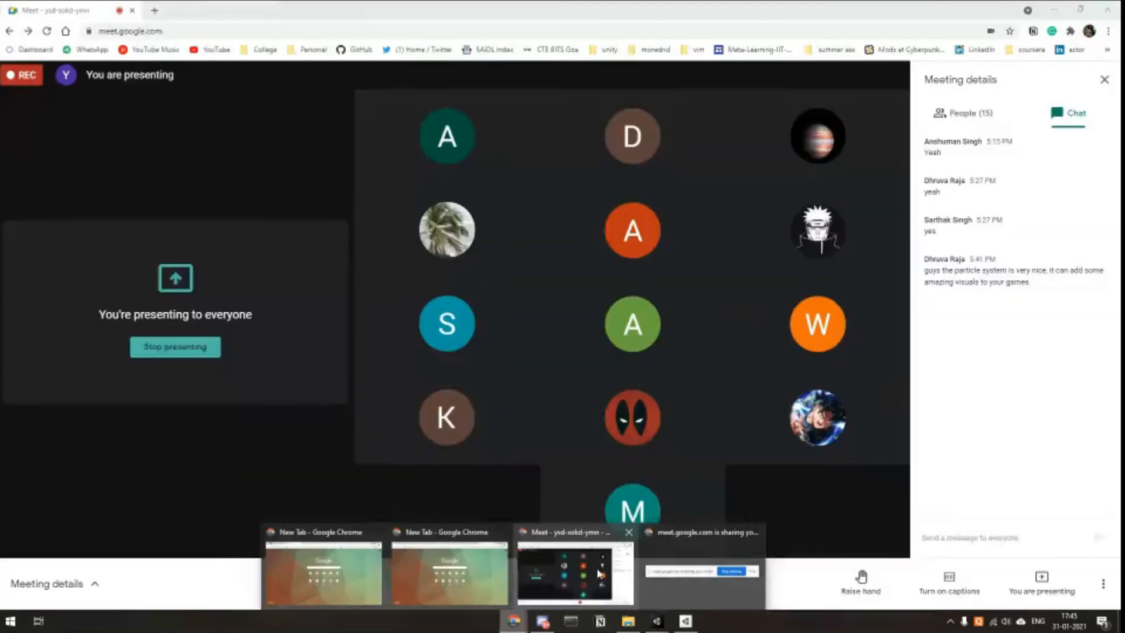
left_click(572, 573)
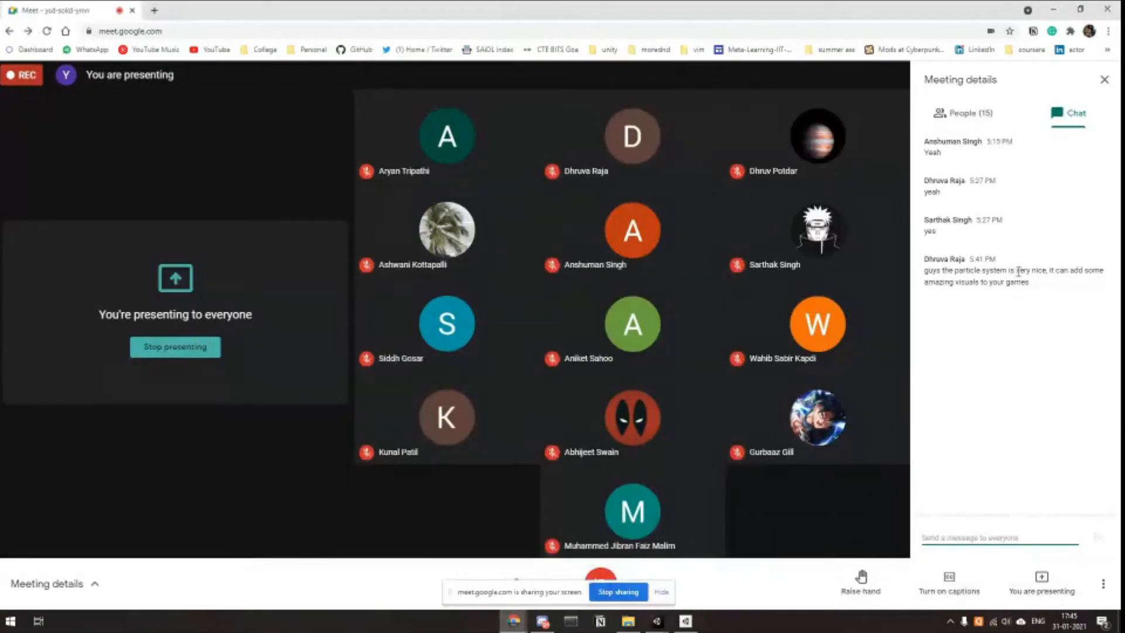
double_click(1017, 283)
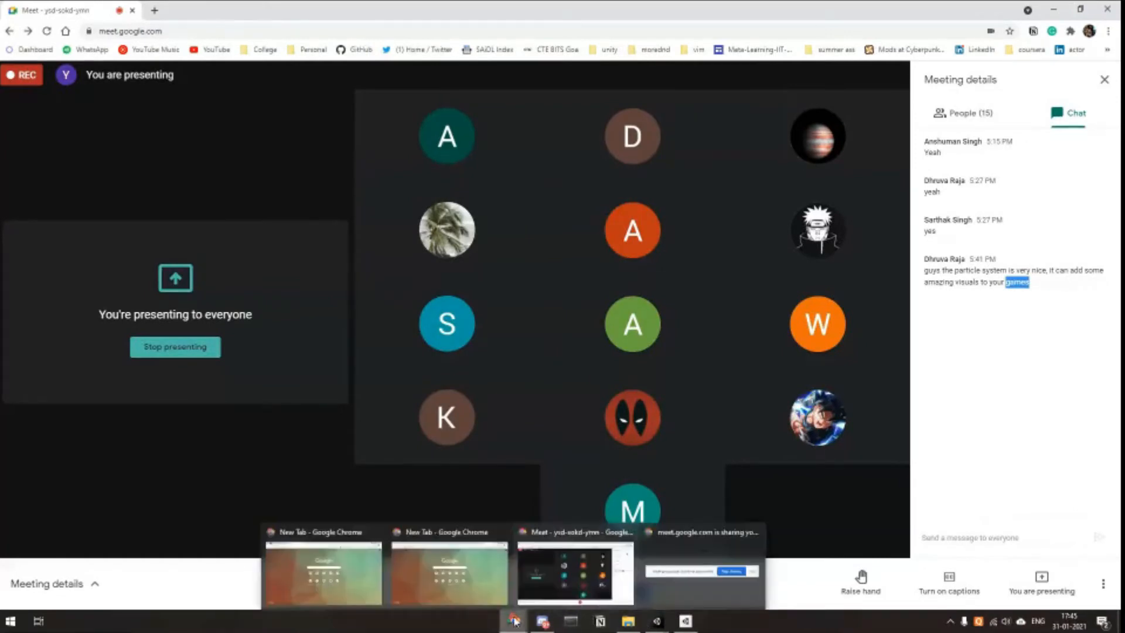
Return to the Particles project in Unity and examine the ItemPickup object's particle system modules.
mouse_move(657, 621)
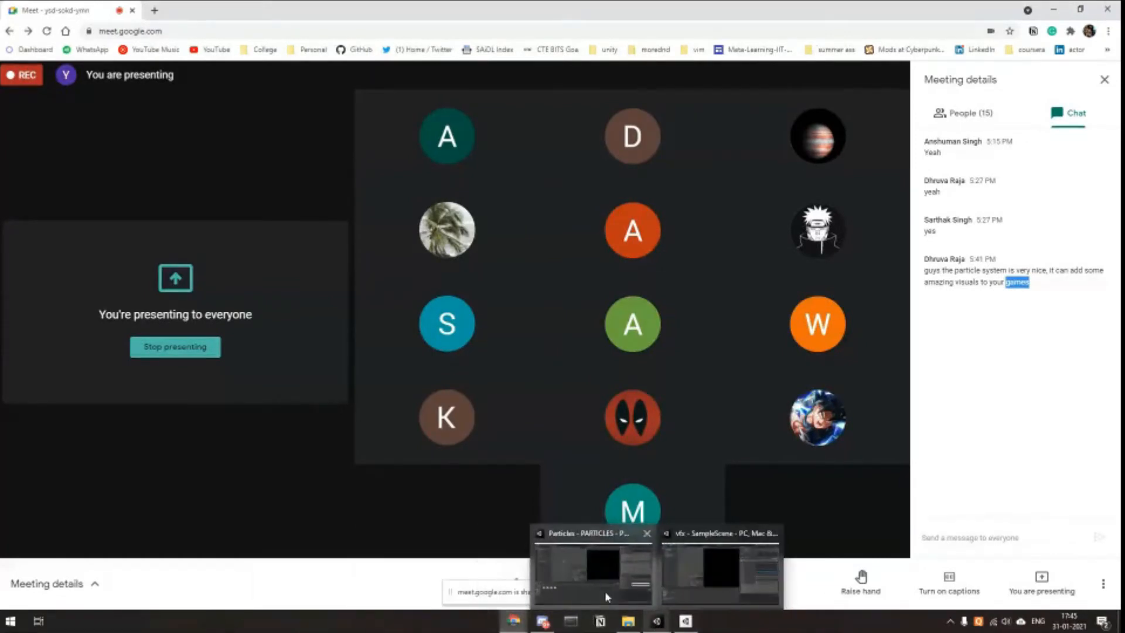
left_click(604, 592)
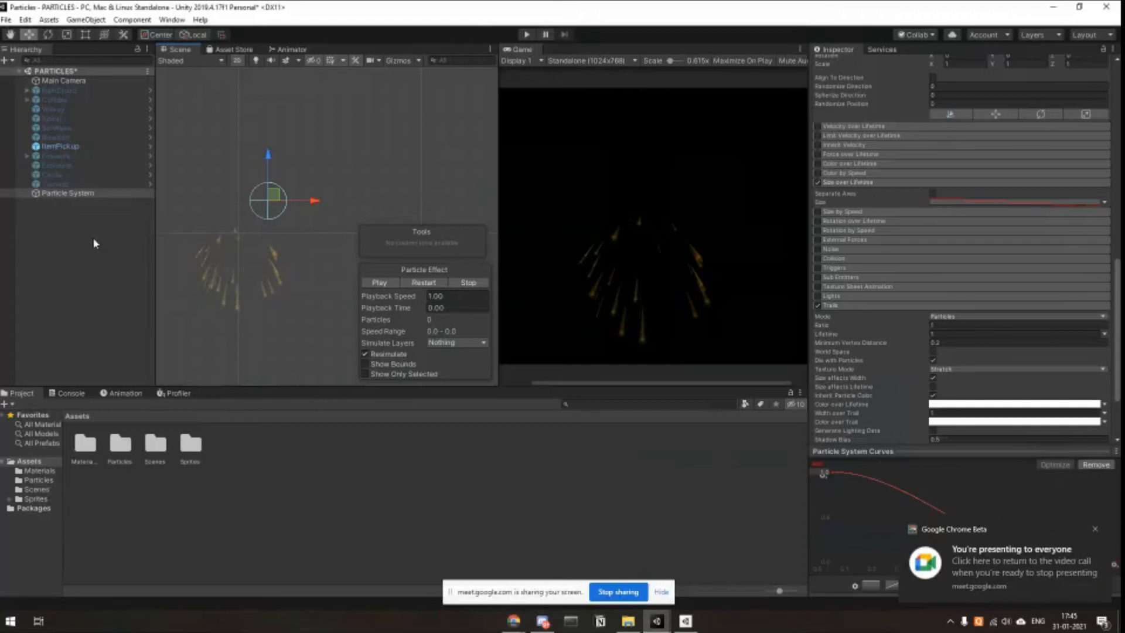
left_click(82, 147)
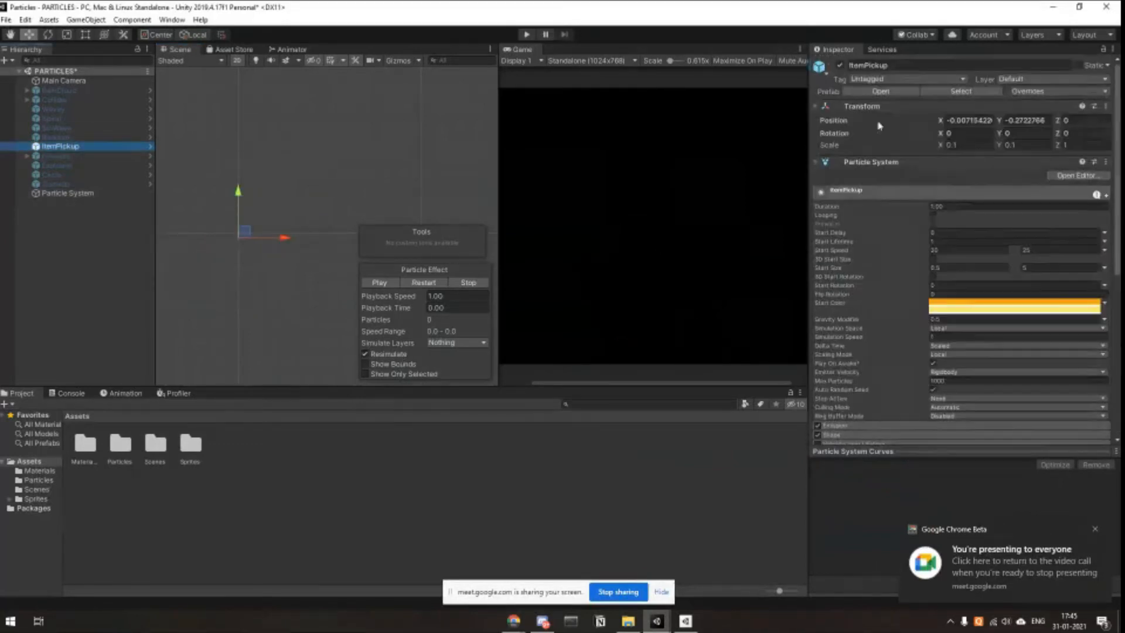
scroll(902, 124, "down", 5)
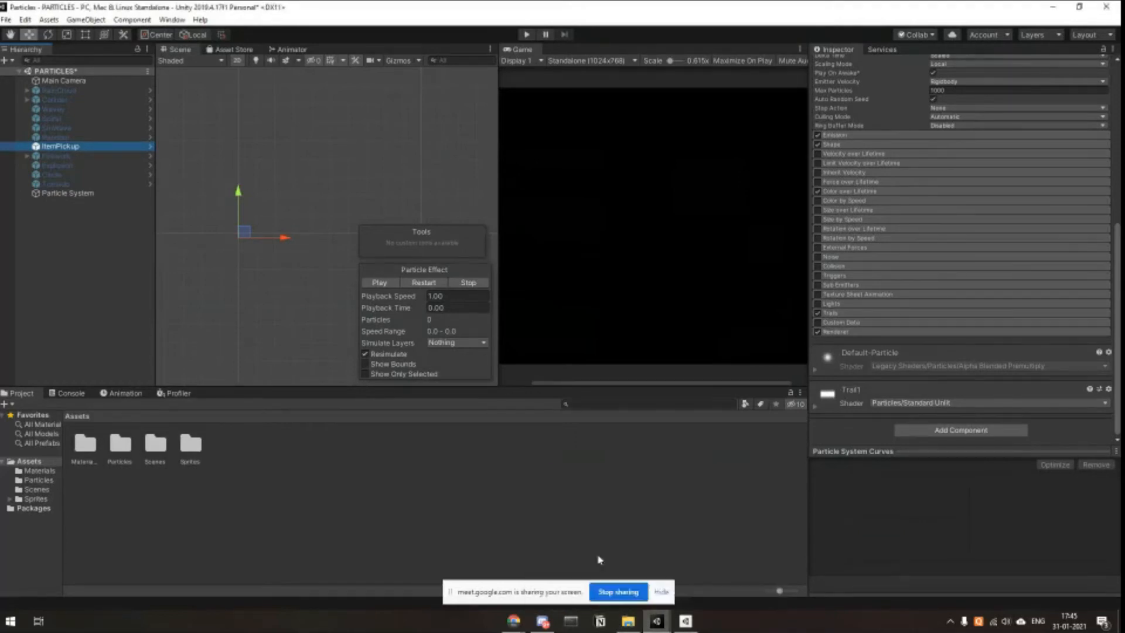
Switch to the vfx project, select the Lightning object, run the scene to view the effect, and stop it.
mouse_move(656, 619)
left_click(690, 564)
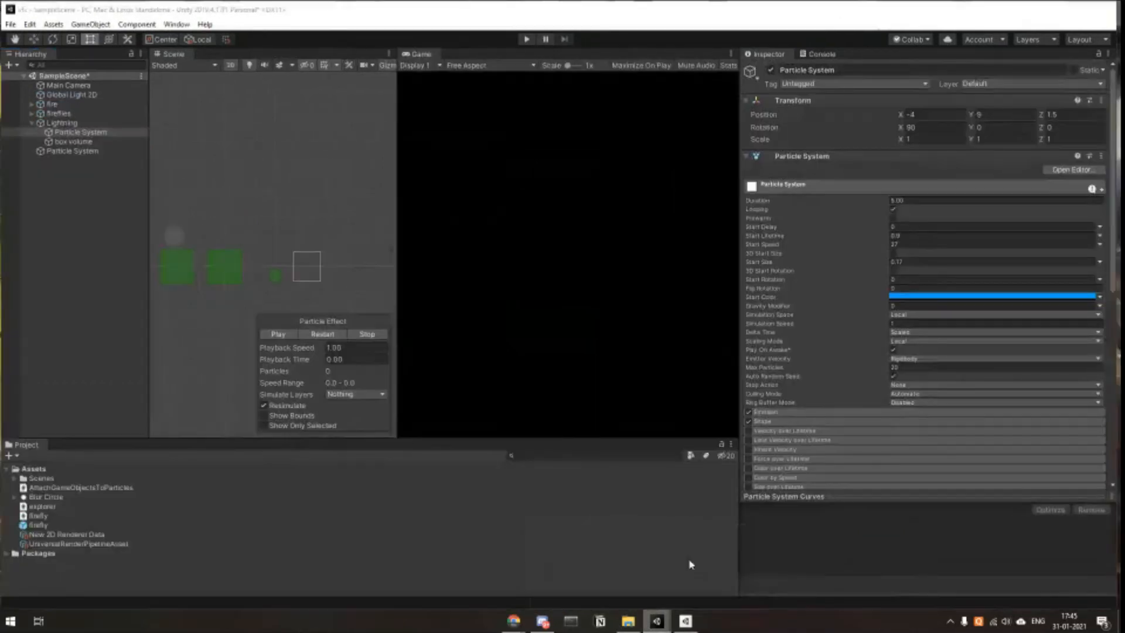
left_click(89, 113)
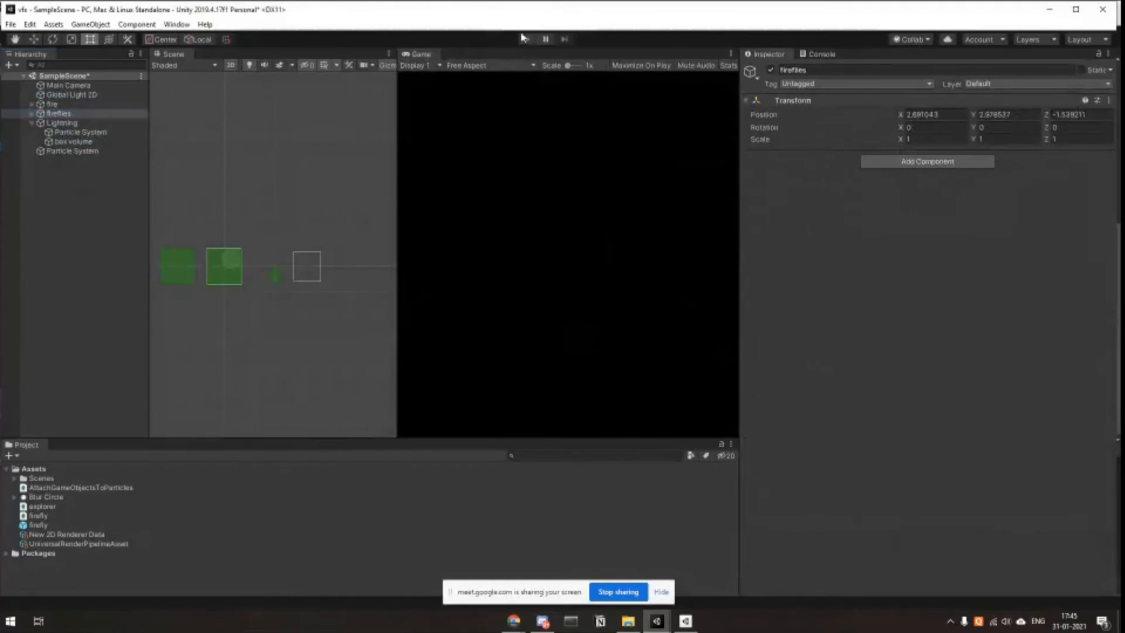
key("Down")
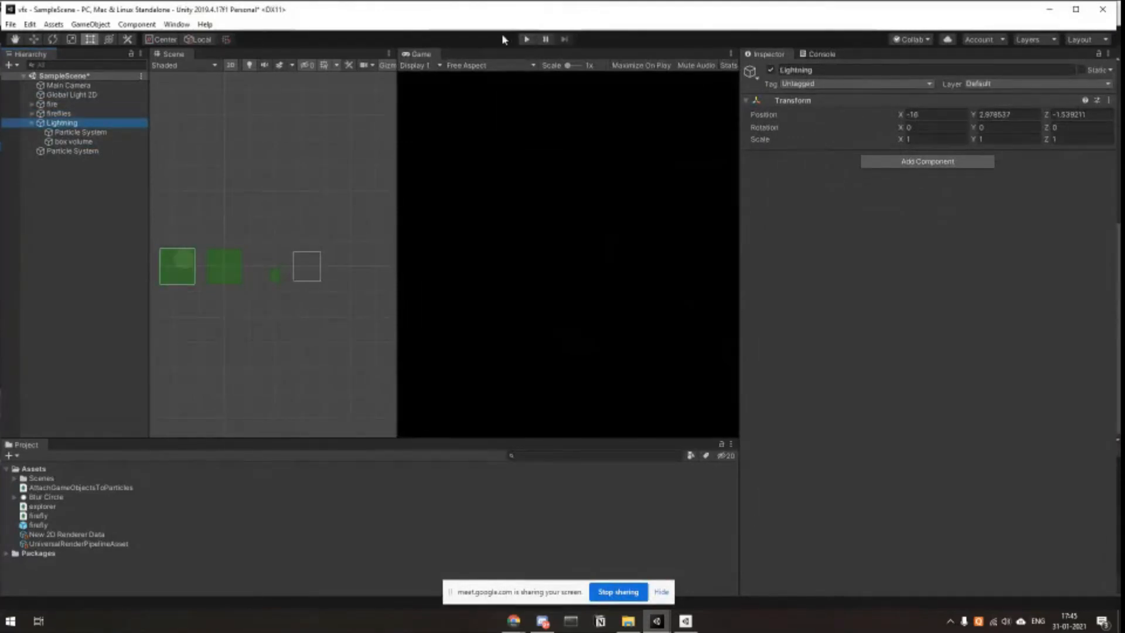
left_click(525, 39)
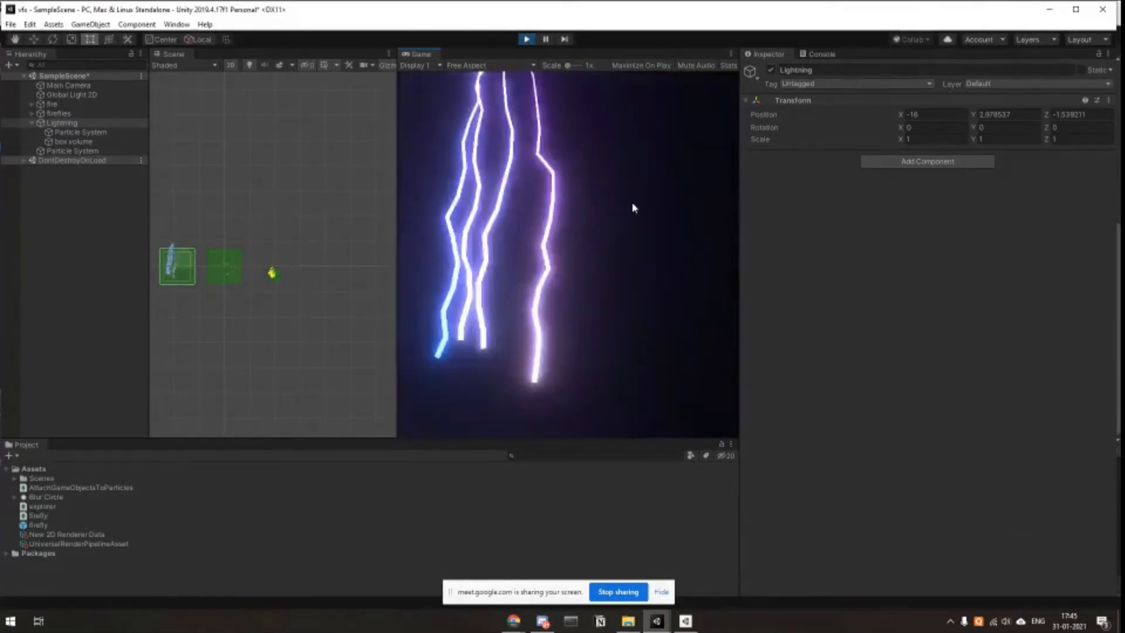
left_click(527, 40)
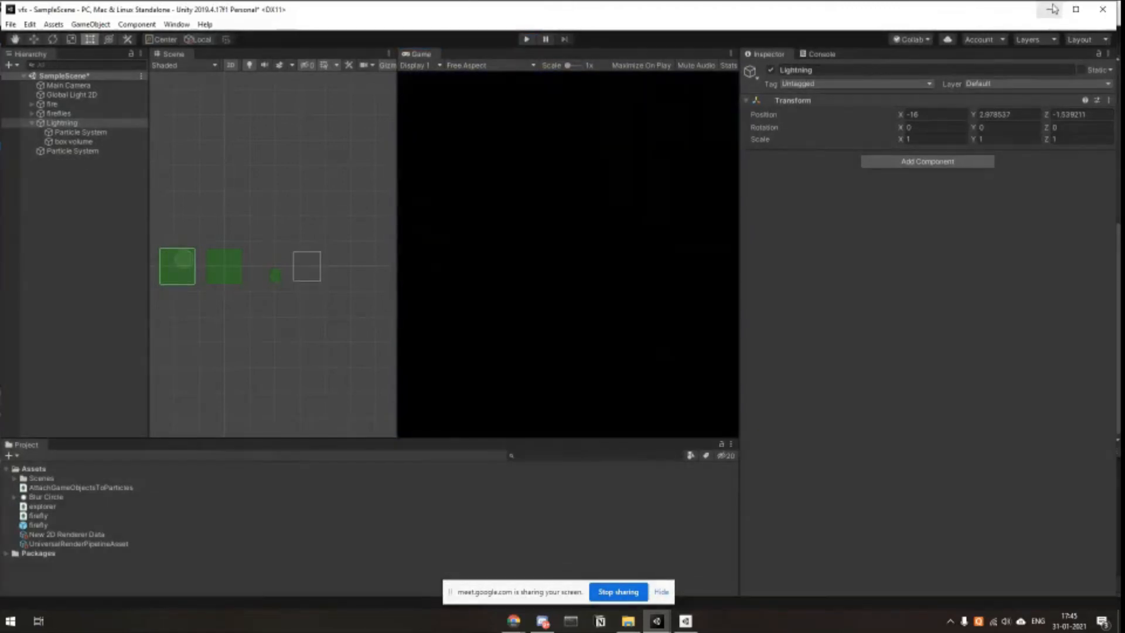
Switch to the Animation project and set the Main Camera's background color to black (000000).
key("alt+Tab")
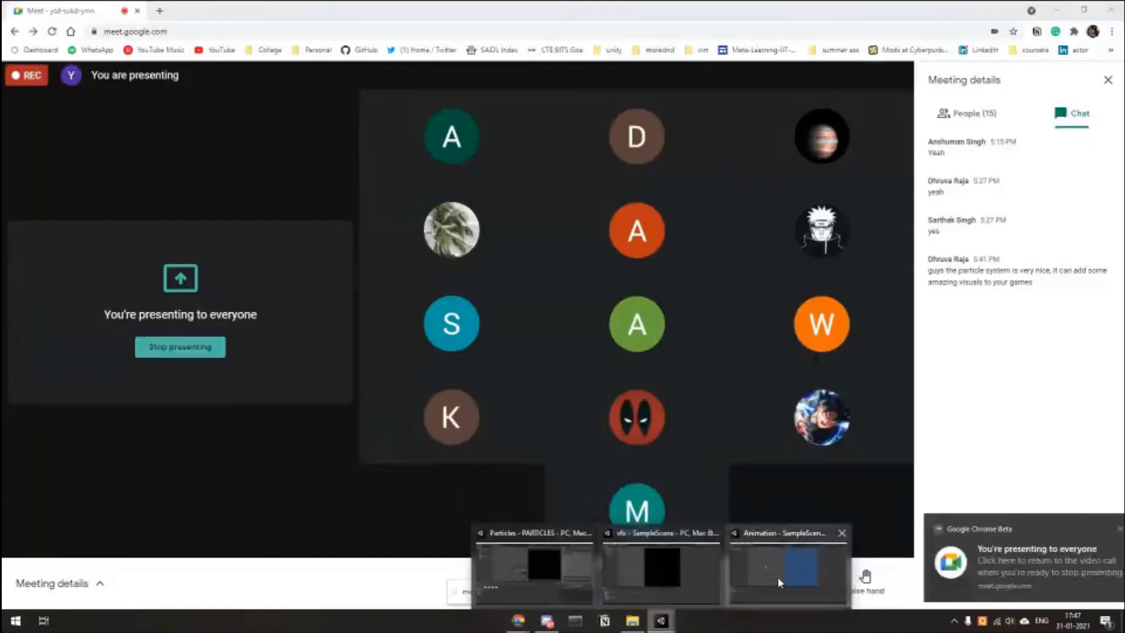
left_click(778, 576)
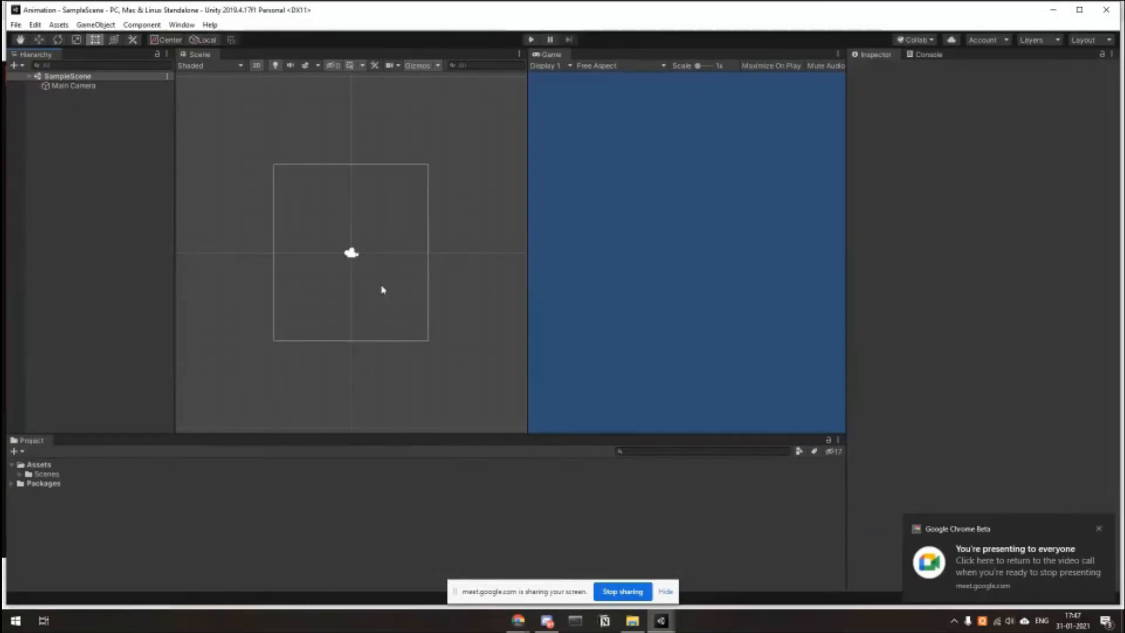
left_click(73, 85)
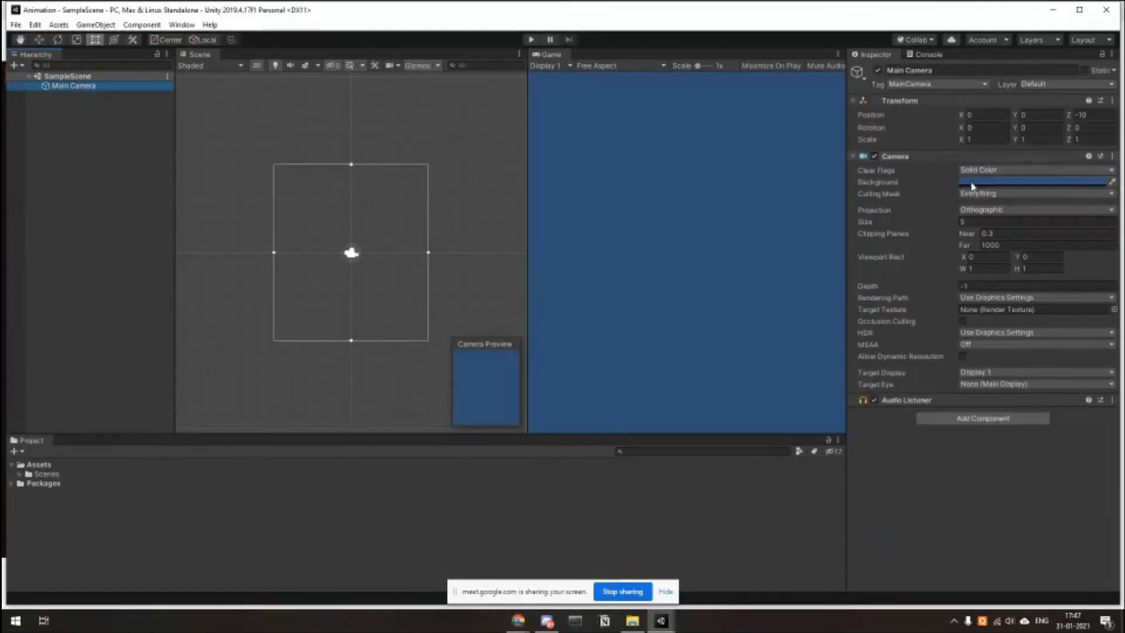
left_click(973, 186)
left_click_drag(88, 117, 149, 167)
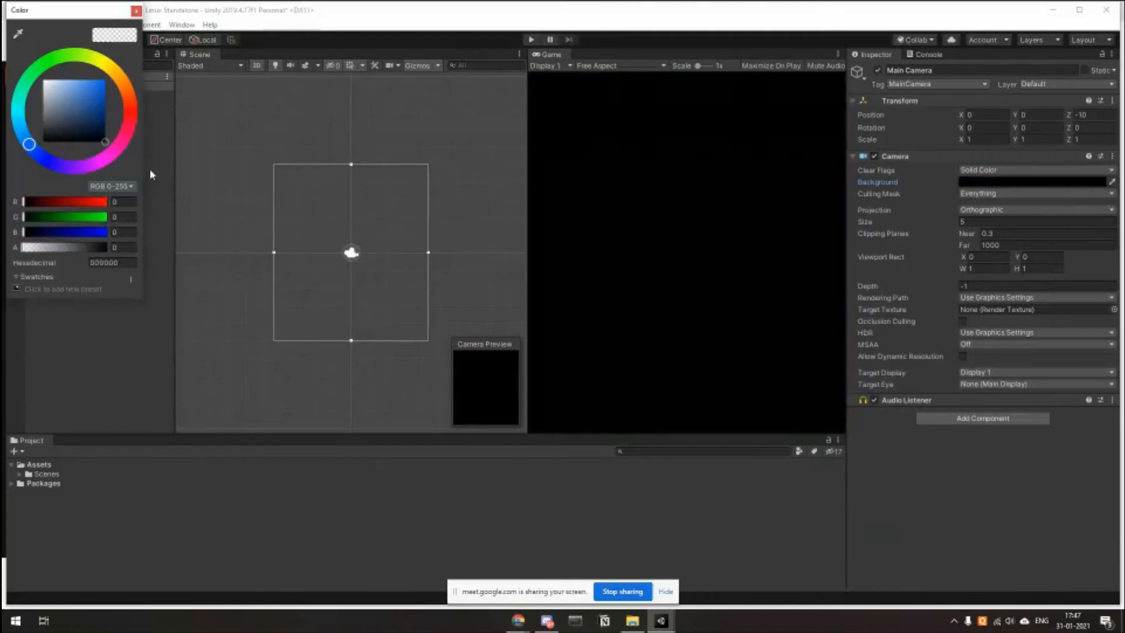
left_click(135, 10)
Deselect the Main Camera and maximize the Animation project's window.
left_click(83, 134)
right_click(82, 123)
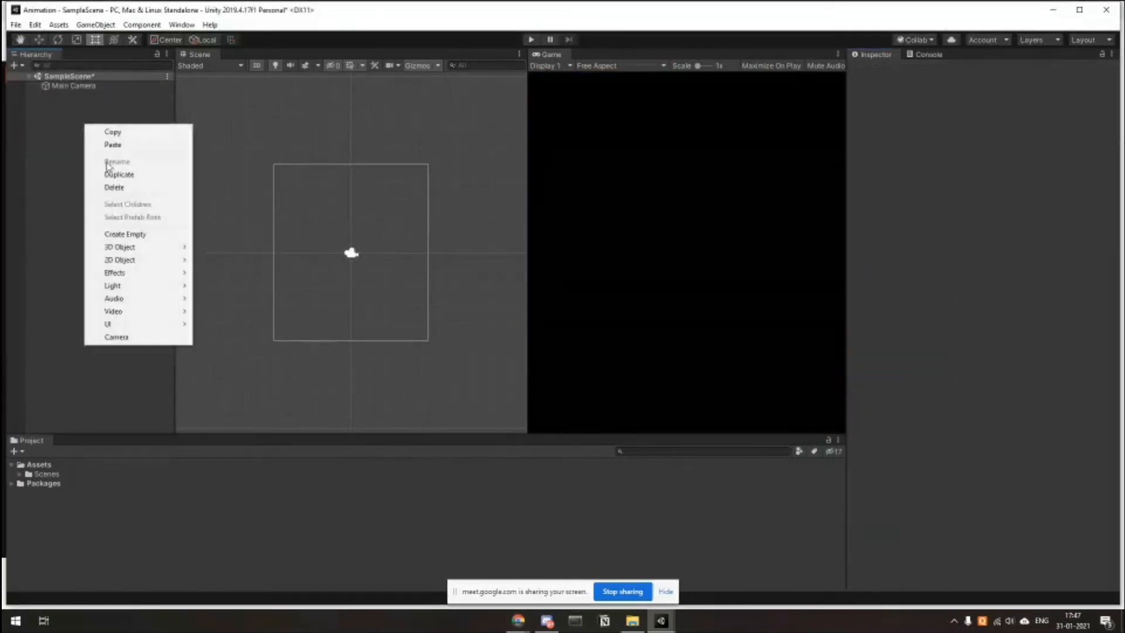
left_click(34, 154)
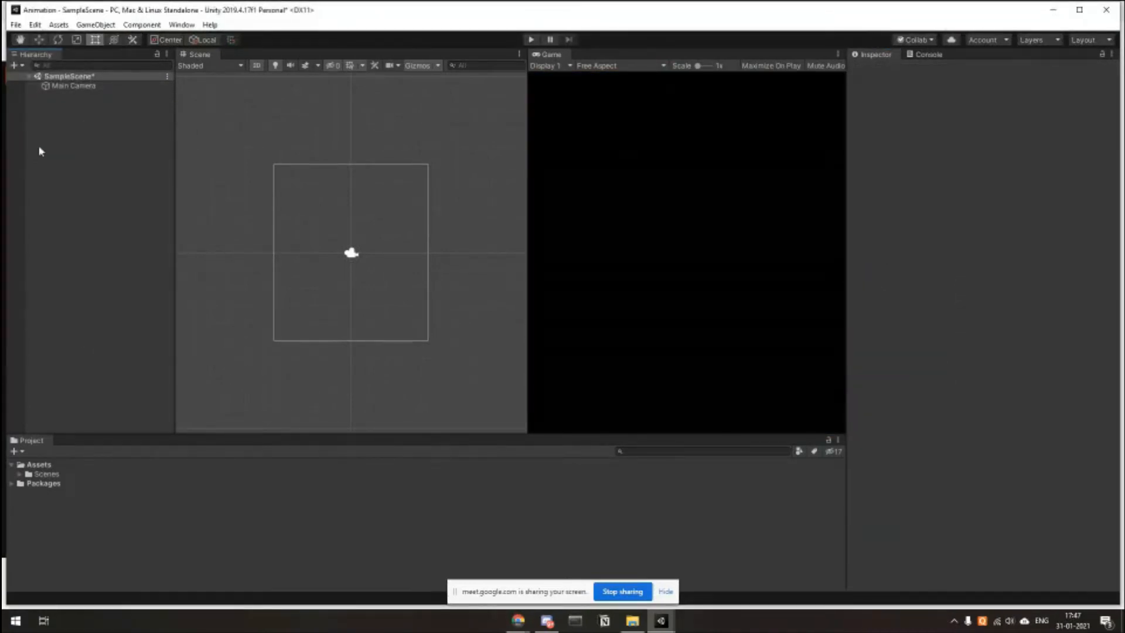
left_click(1078, 9)
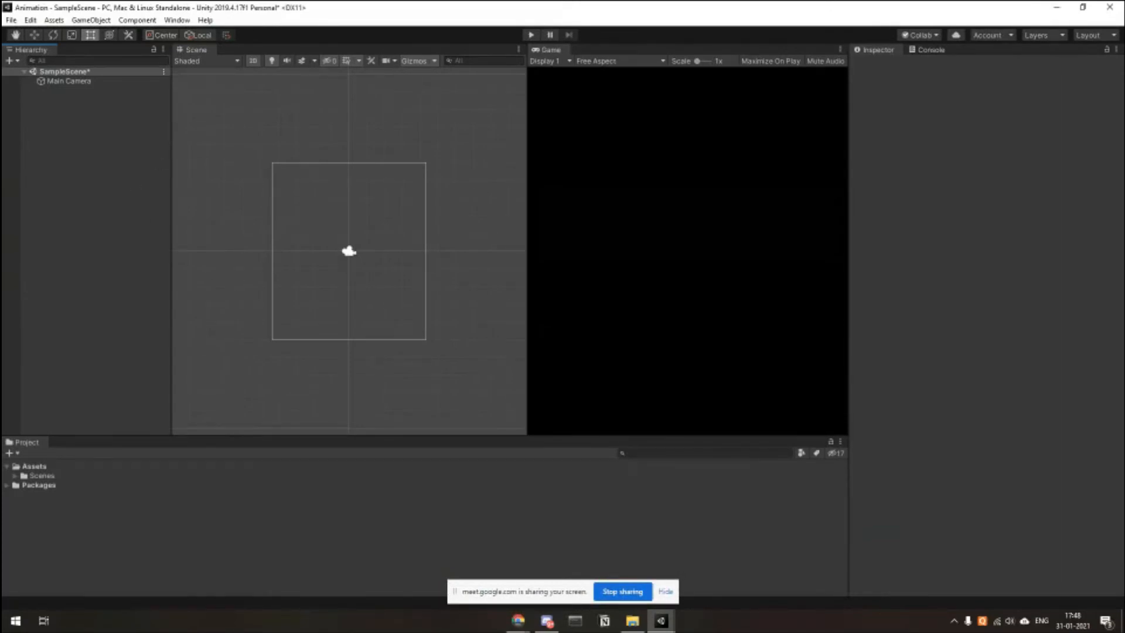
Create a 2D sprite object in the scene and rename it "shape".
right_click(82, 100)
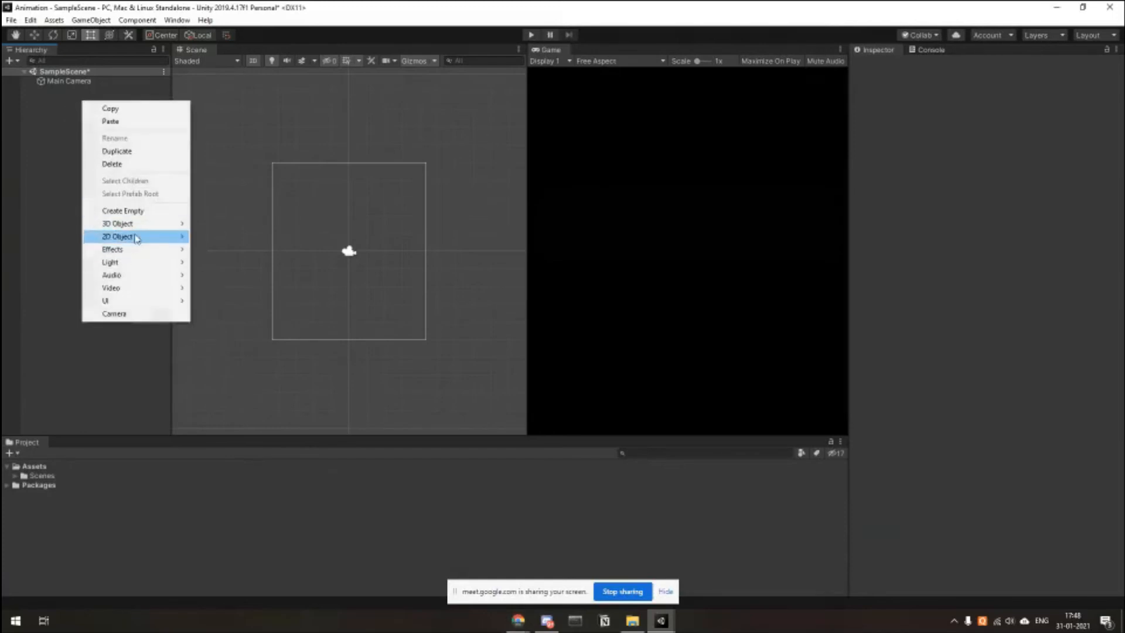
mouse_move(136, 237)
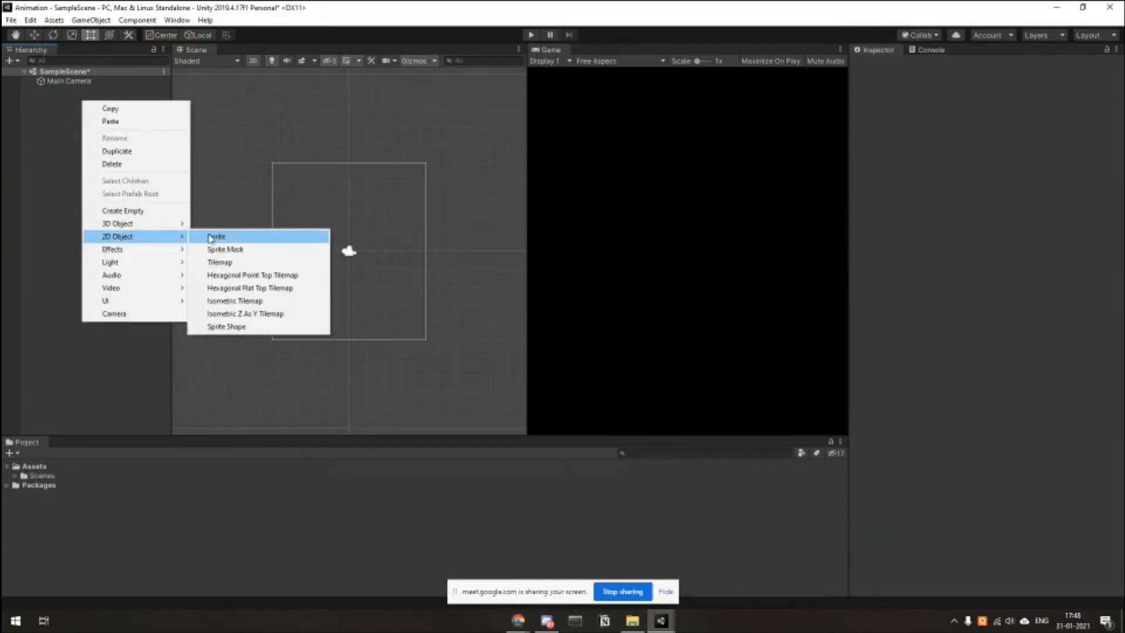
left_click(238, 240)
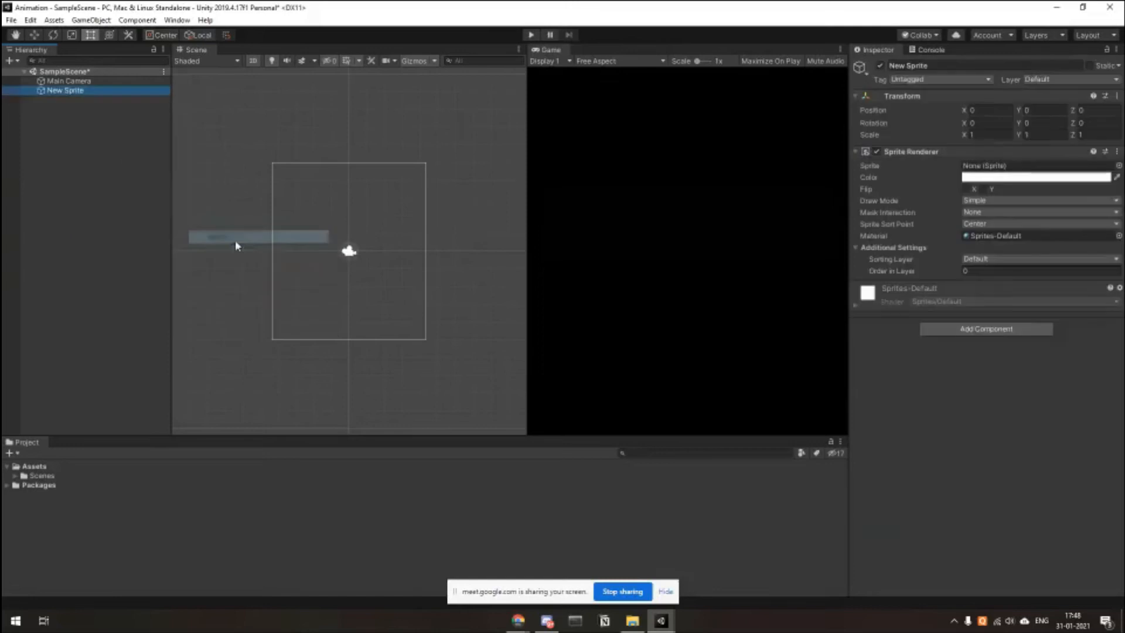
left_click(64, 93)
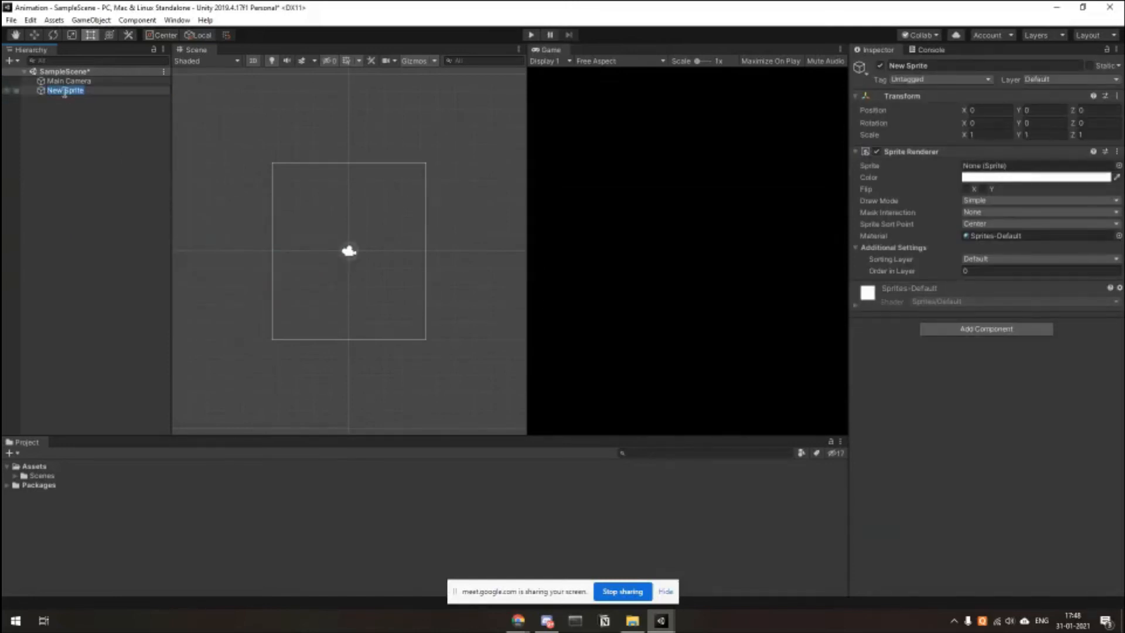
type("shape")
key("Return")
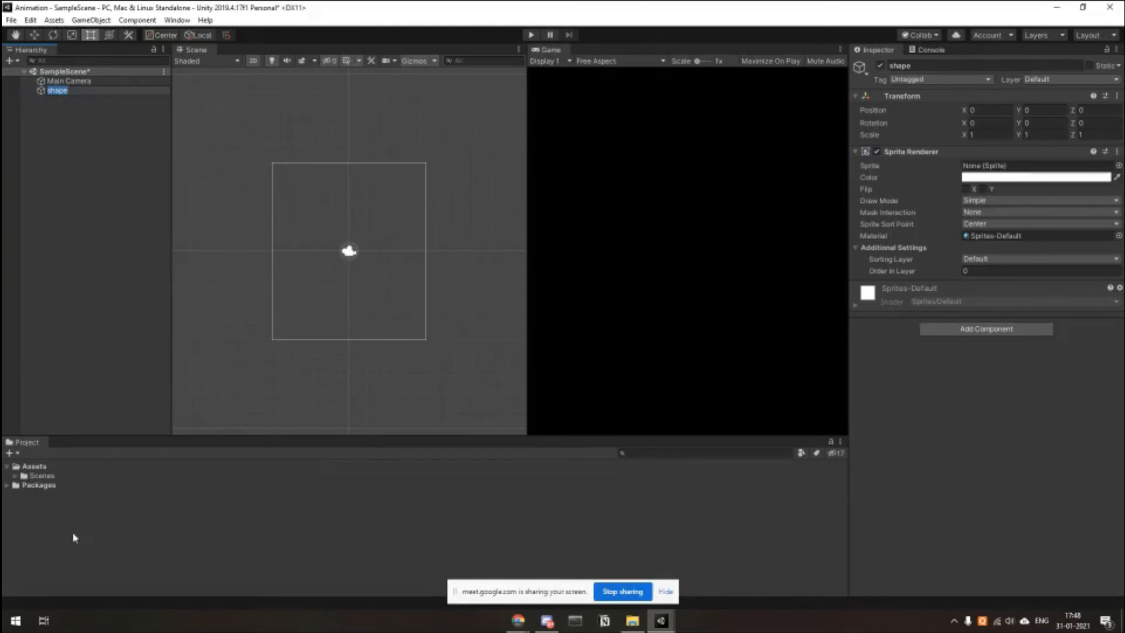
Switch the Project window to the two-column layout.
right_click(28, 442)
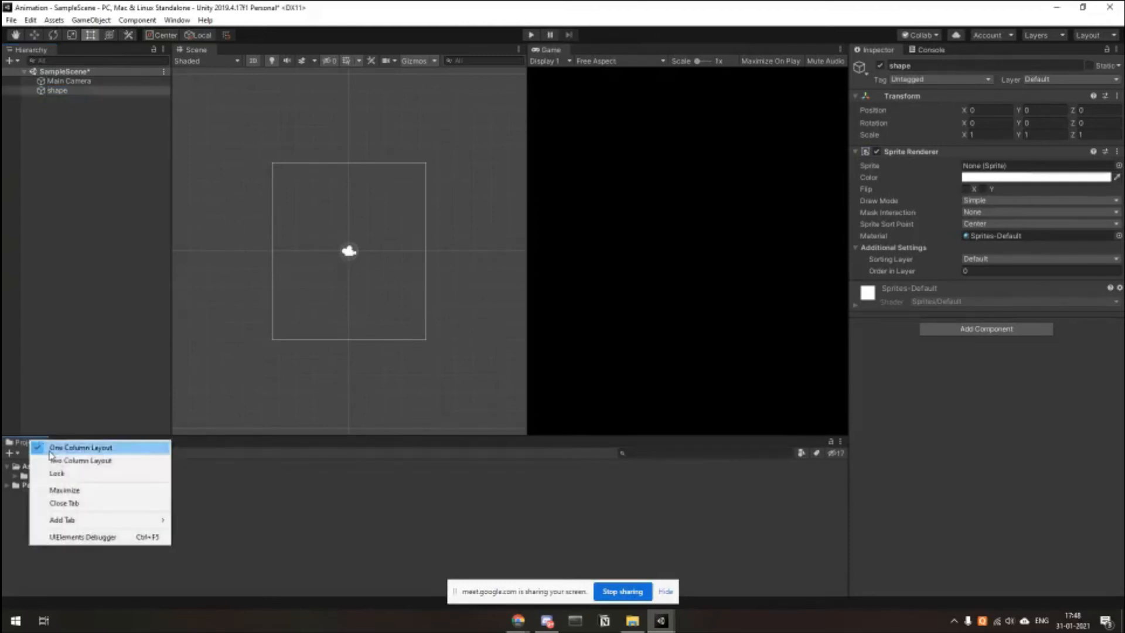
left_click(61, 239)
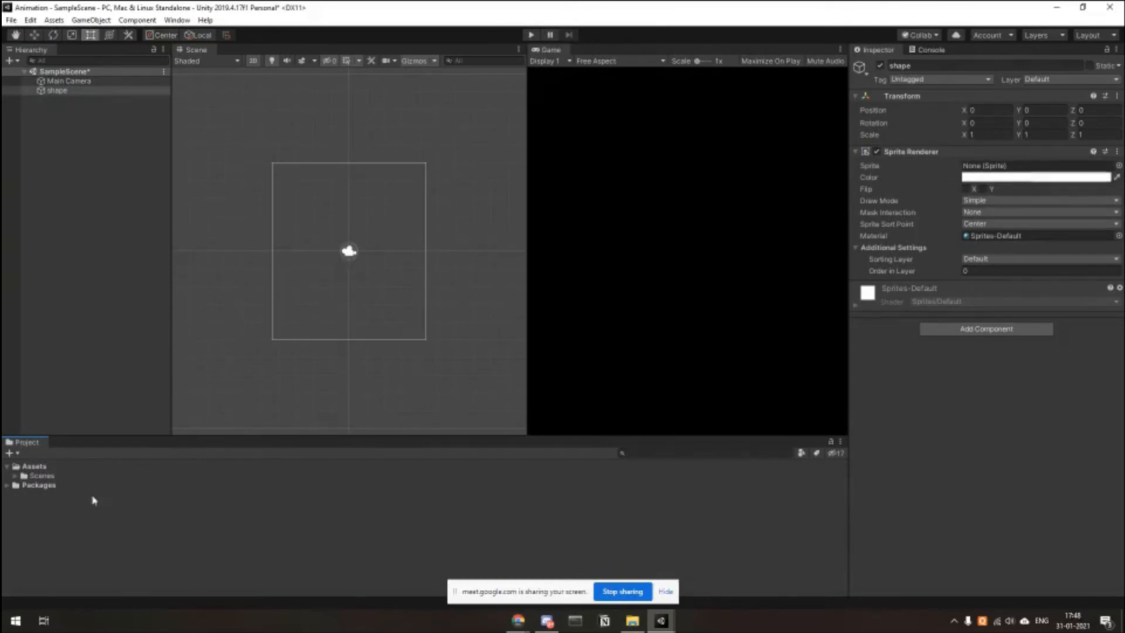
right_click(32, 445)
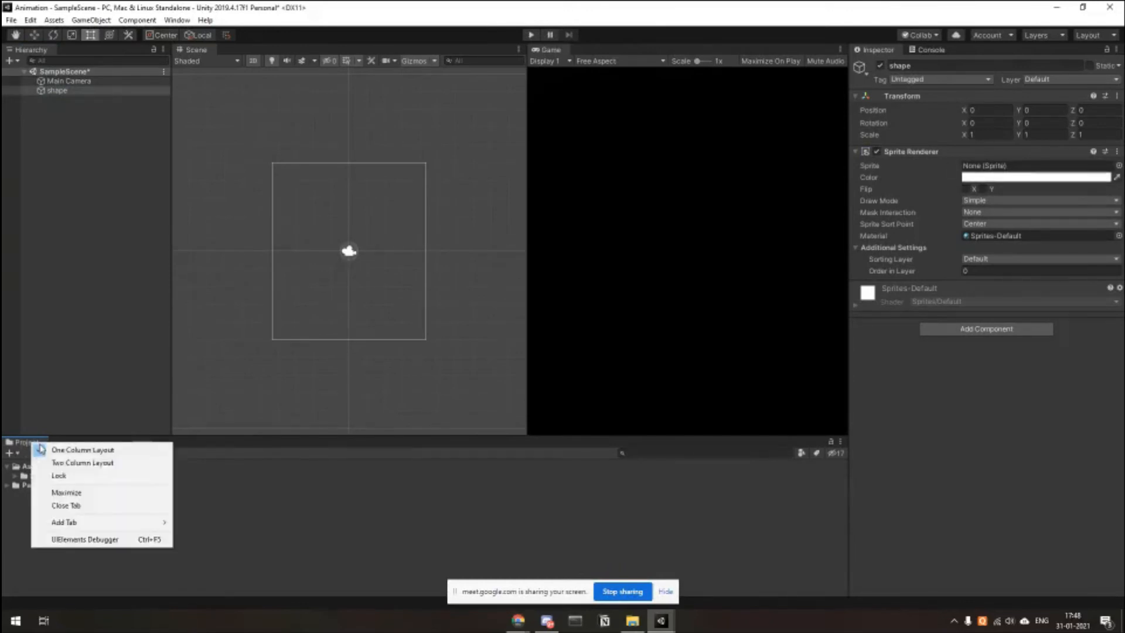
left_click(68, 463)
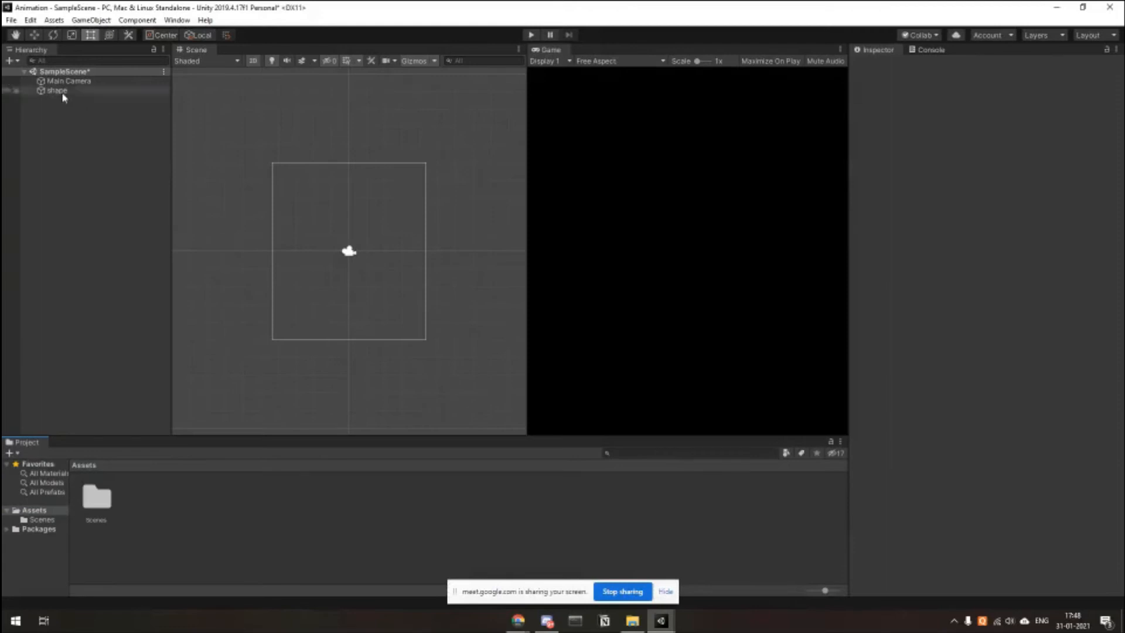
Create a Diamond sprite asset in the Assets folder, keeping its default name.
left_click(82, 91)
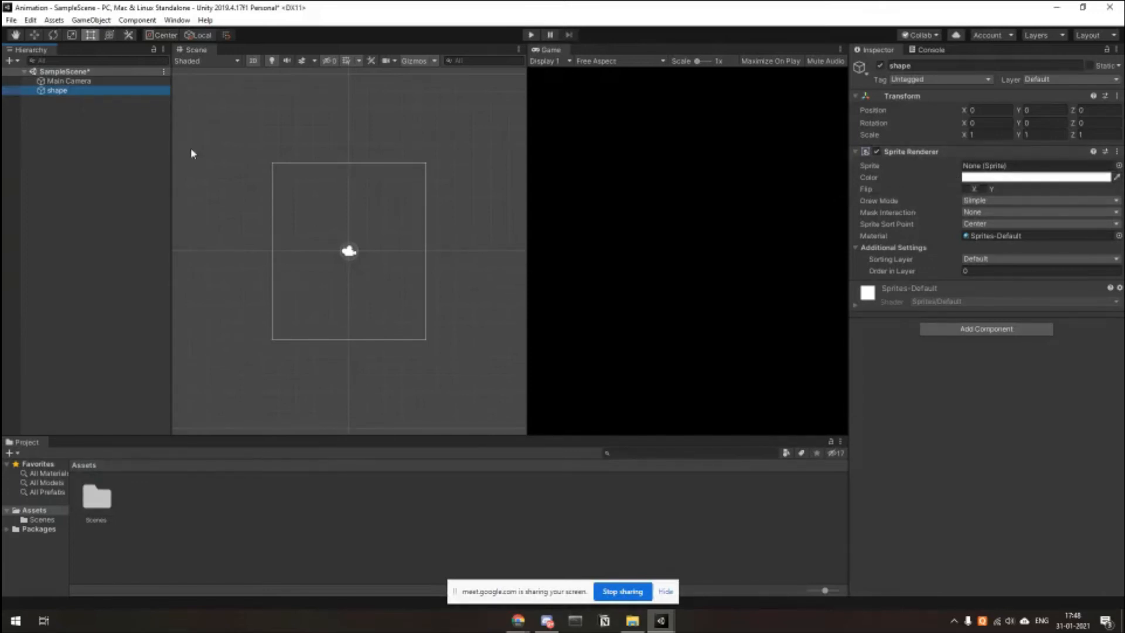
right_click(177, 501)
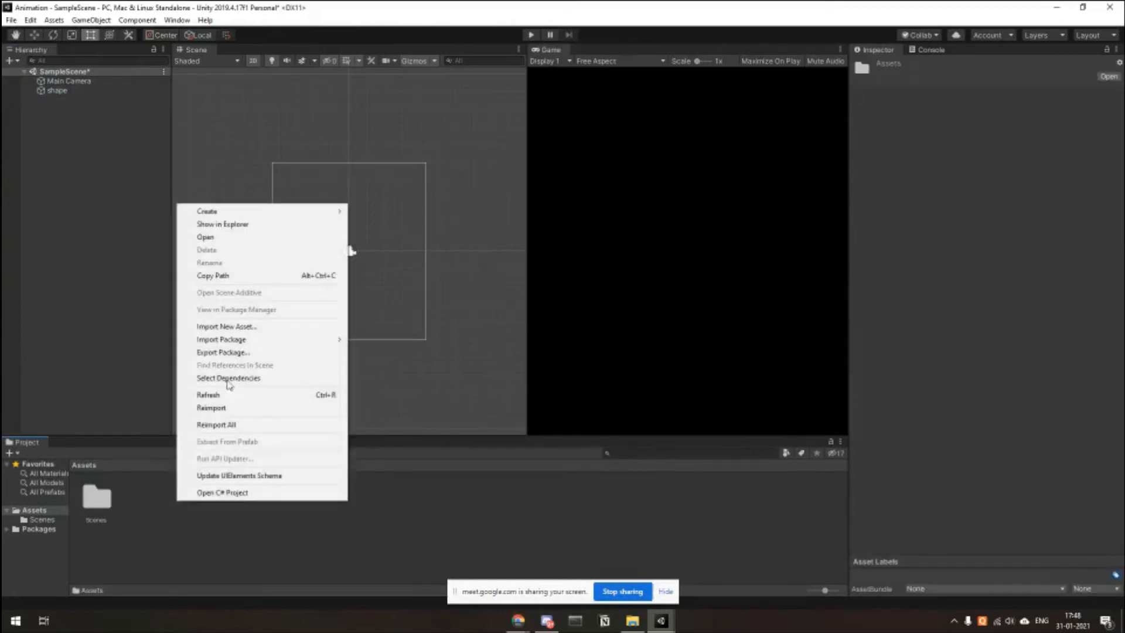
left_click(145, 509)
right_click(171, 506)
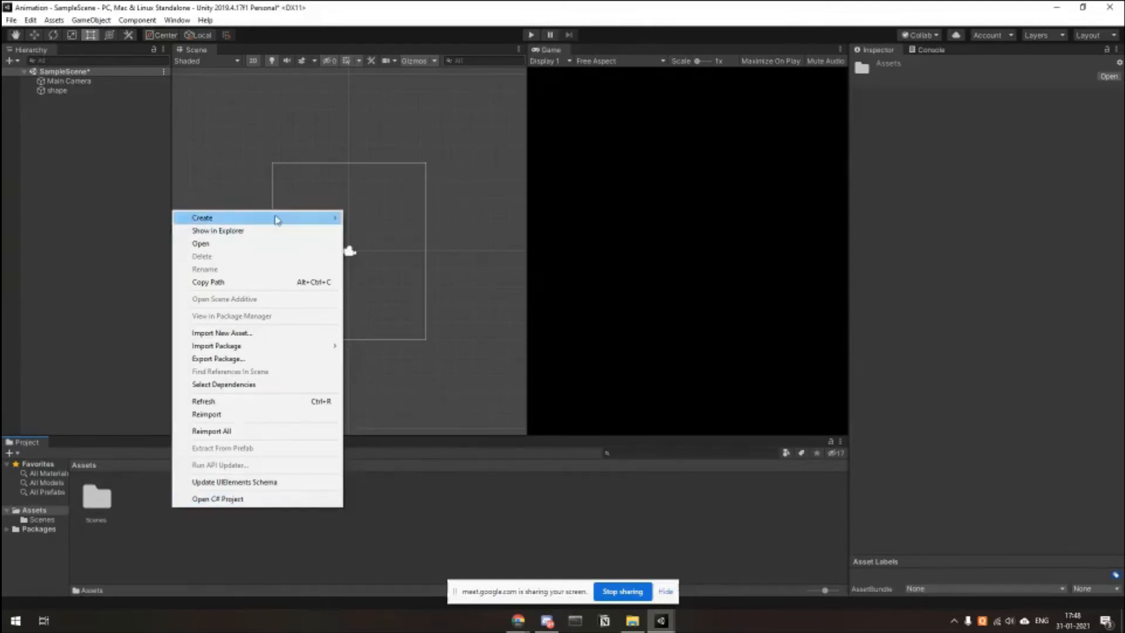
mouse_move(290, 222)
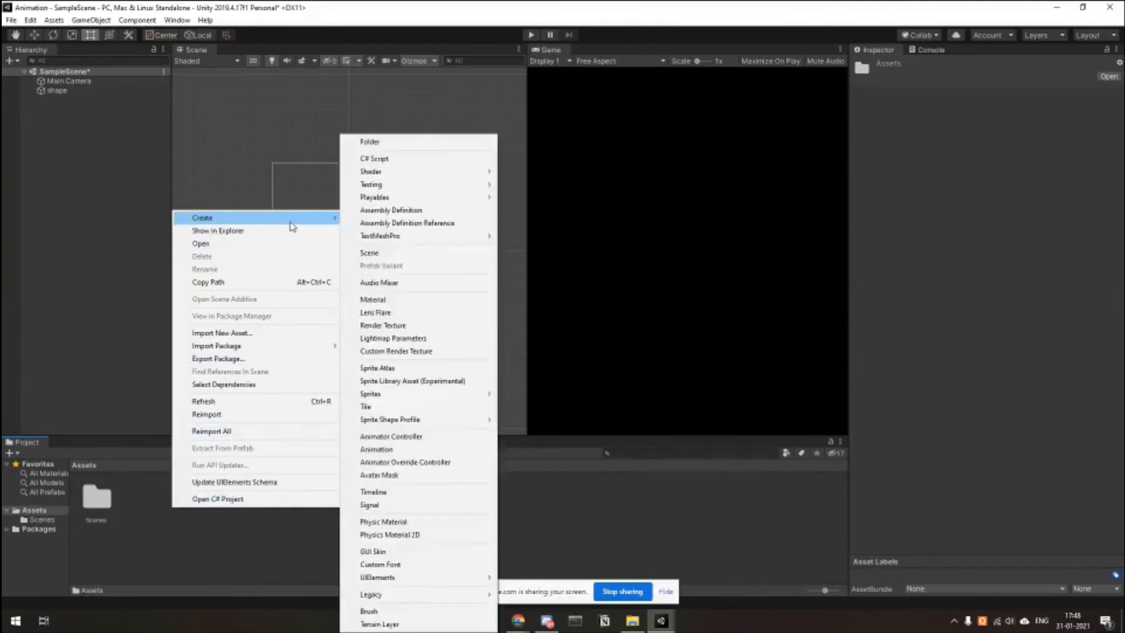
left_click(171, 552)
right_click(158, 493)
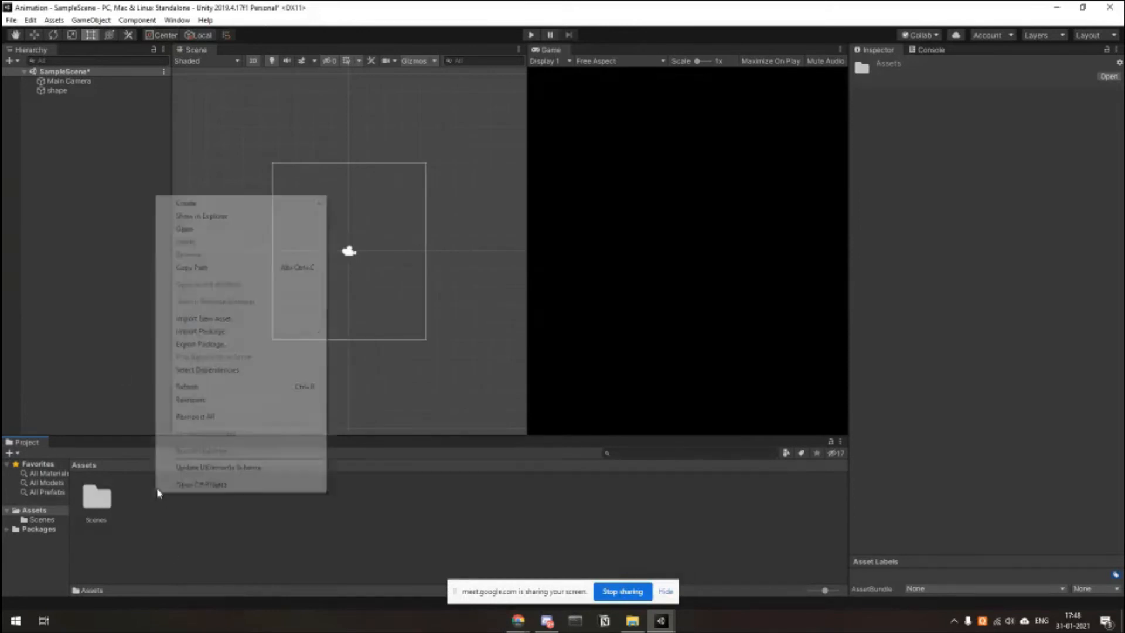
mouse_move(225, 210)
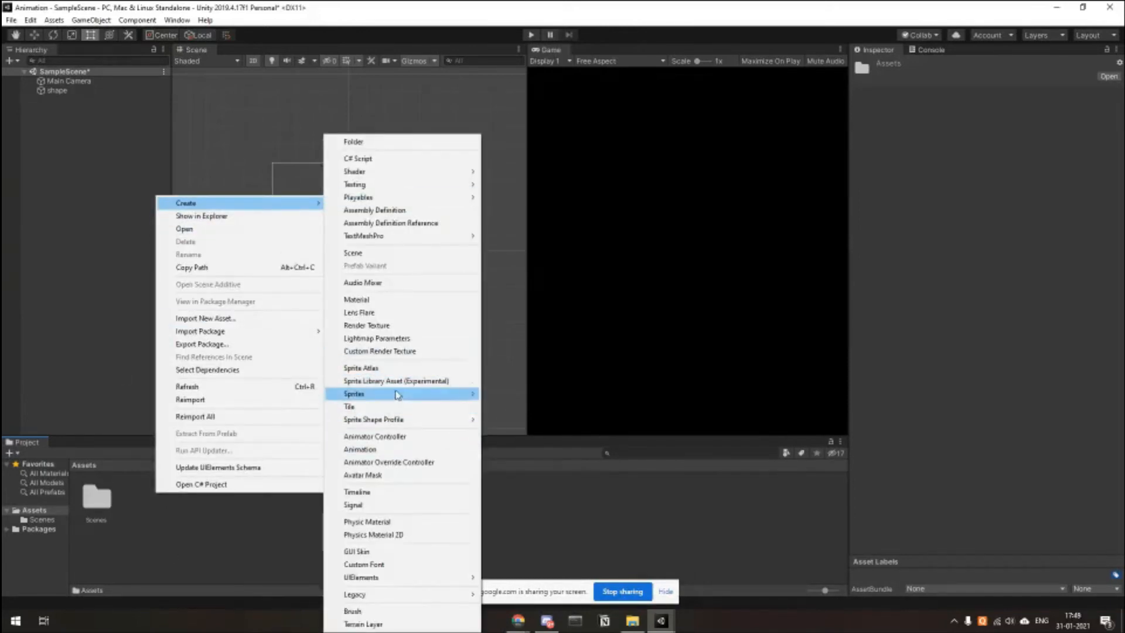
mouse_move(393, 396)
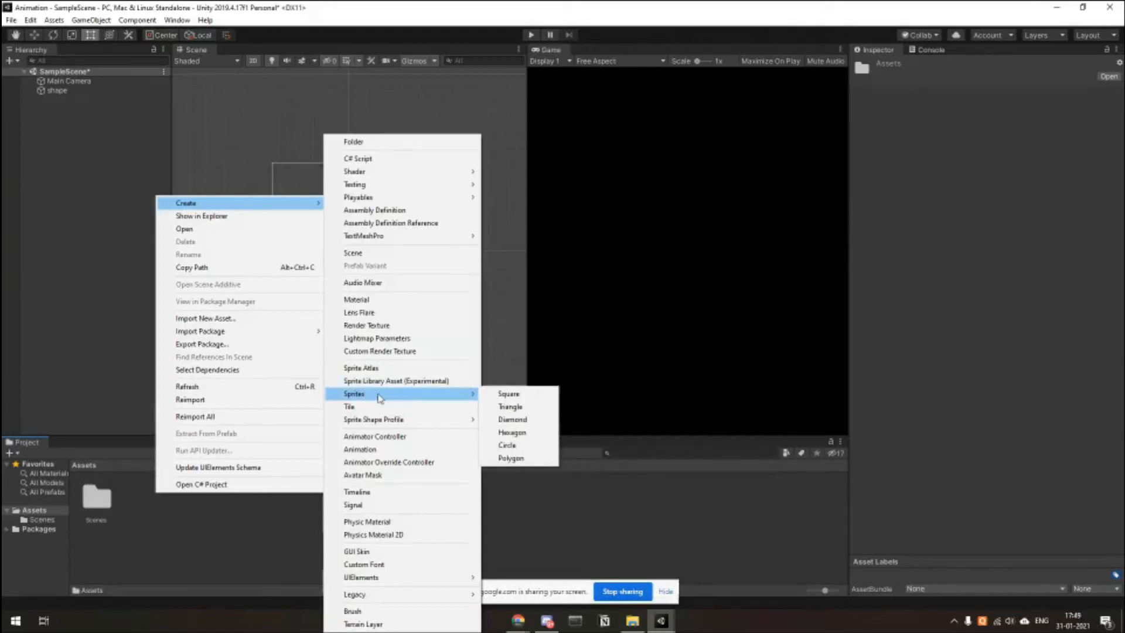
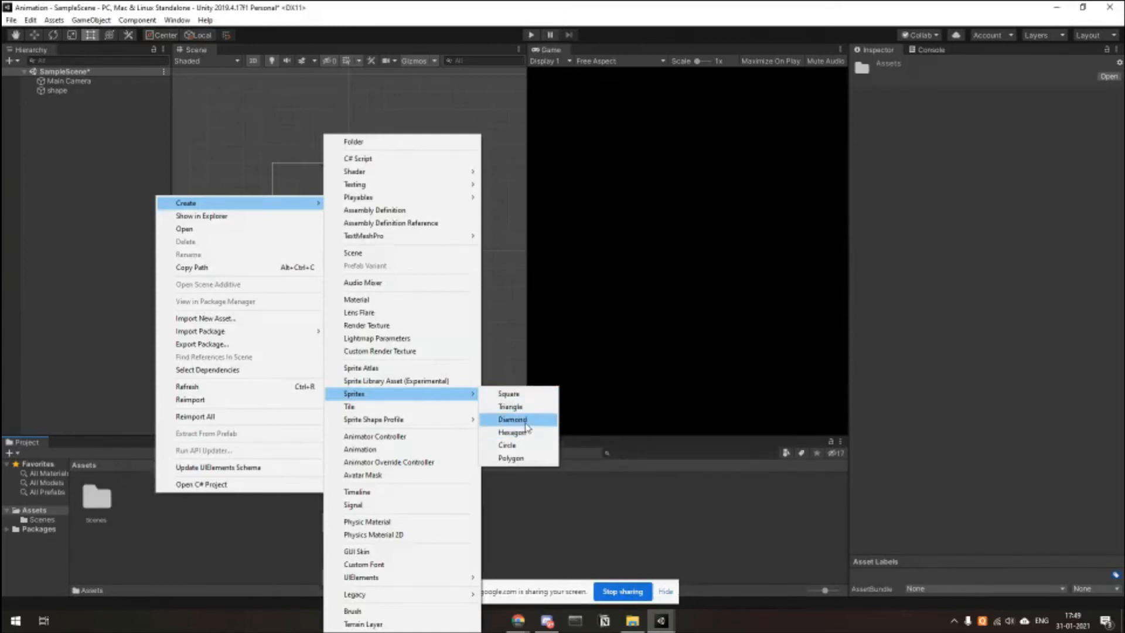
left_click(513, 420)
left_click(208, 509)
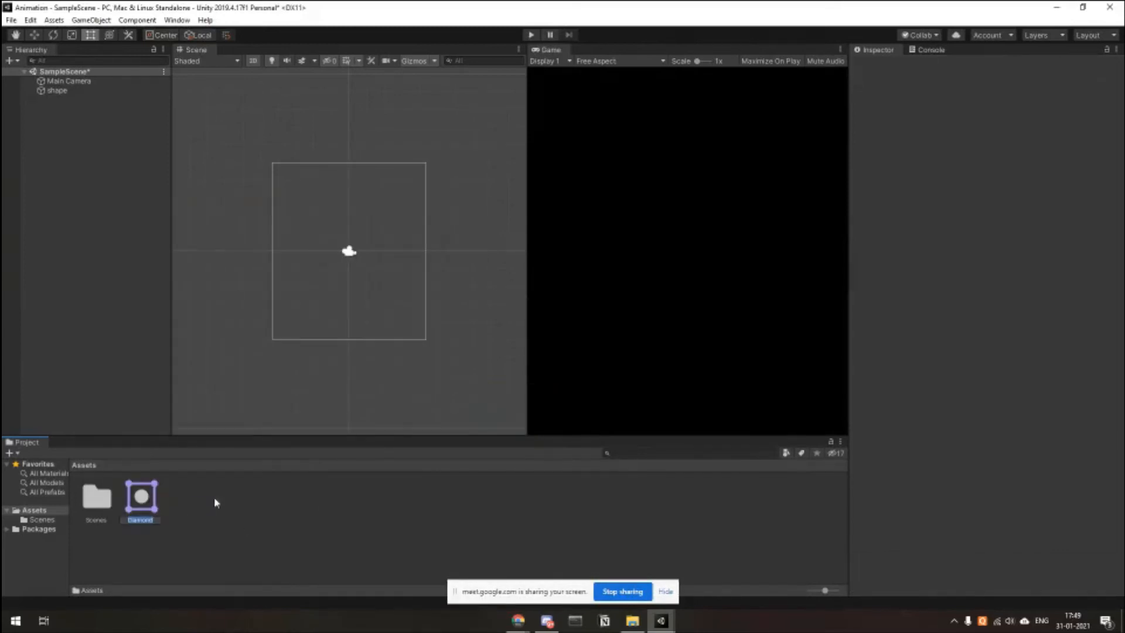
Assign the Diamond sprite to the Sprite Renderer of the shape object.
left_click(138, 500)
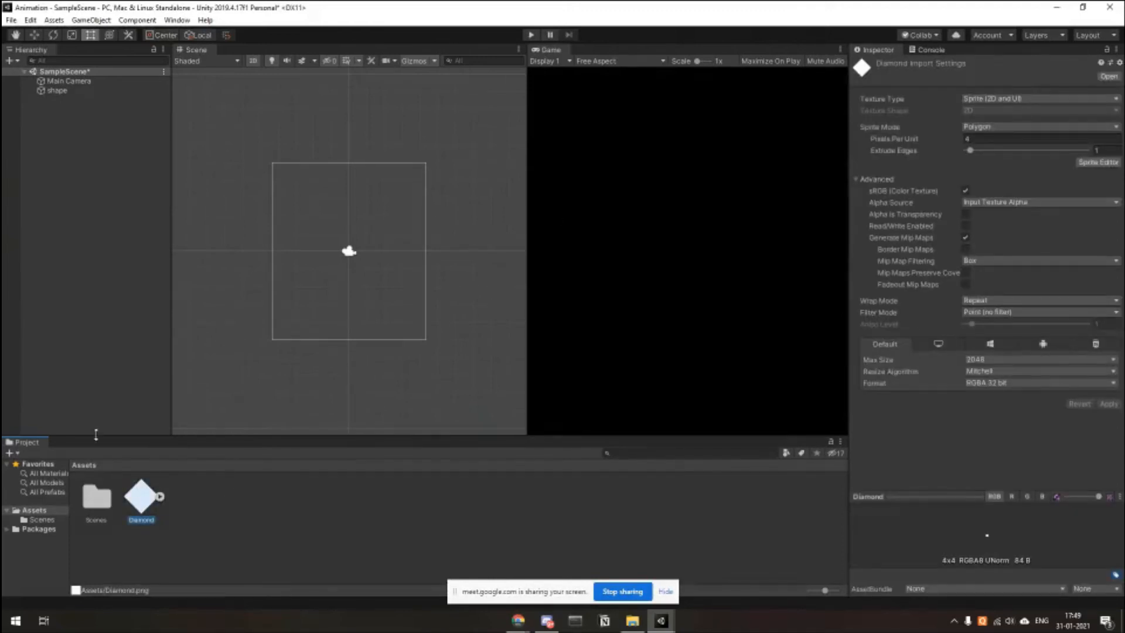
left_click(59, 91)
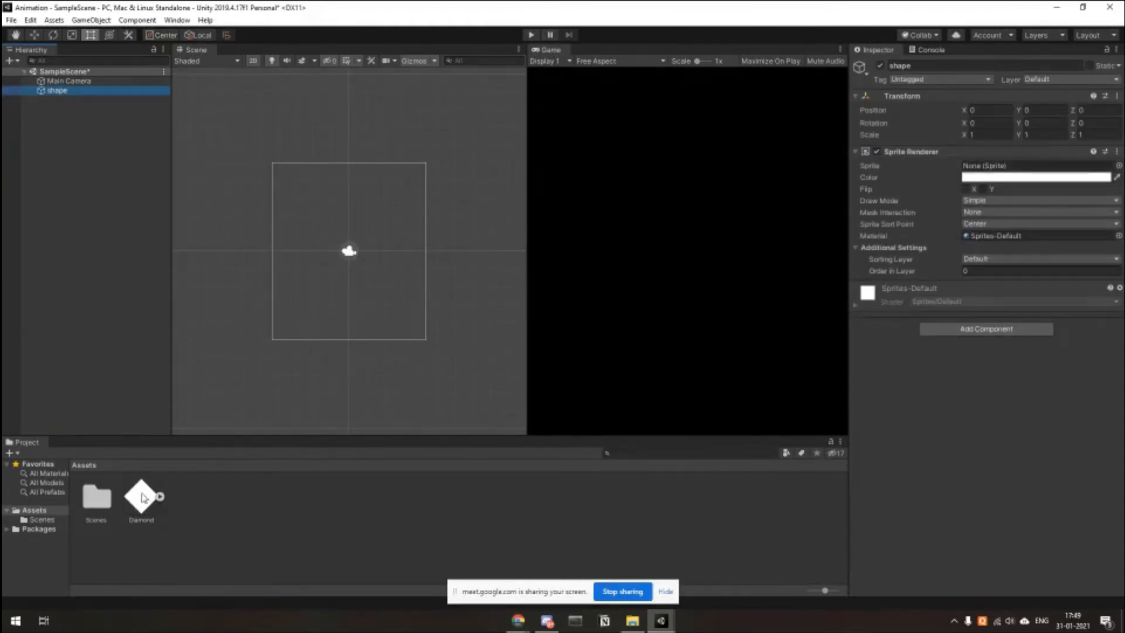
left_click_drag(142, 498, 1007, 166)
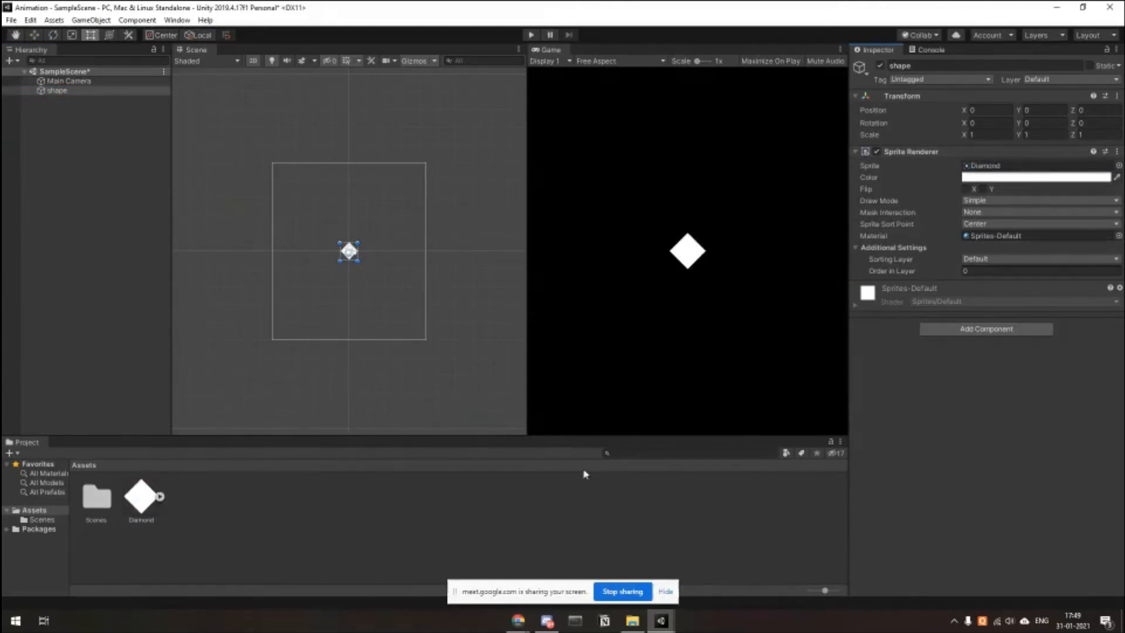
Switch to the Google Meet call in Chrome to check the chat, and return to the Animation project in Unity.
left_click(518, 620)
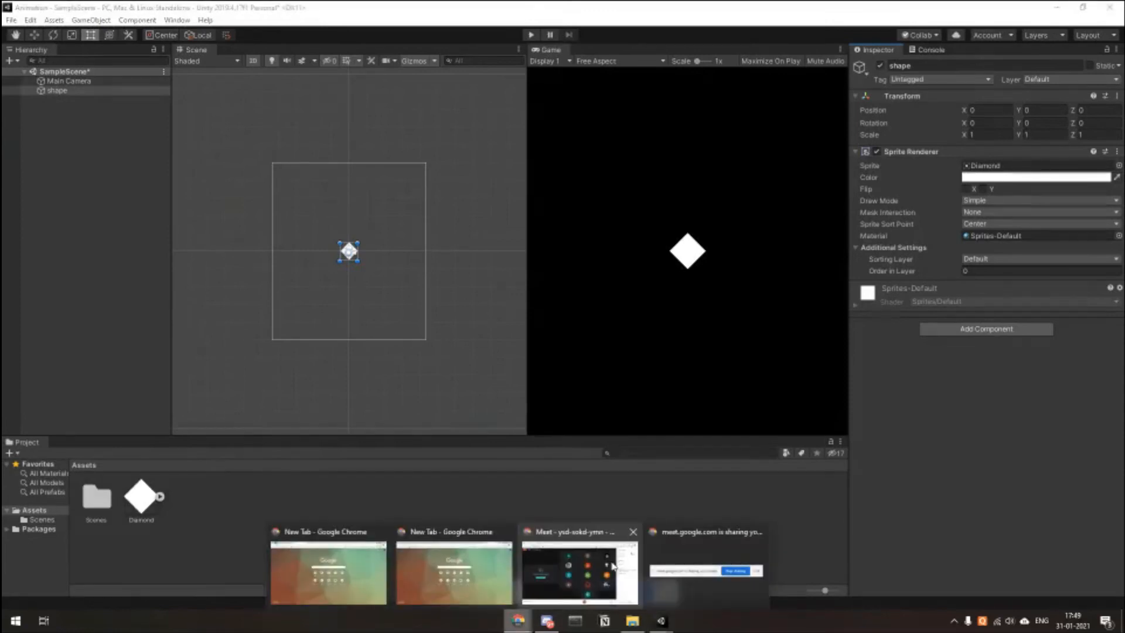
left_click(612, 566)
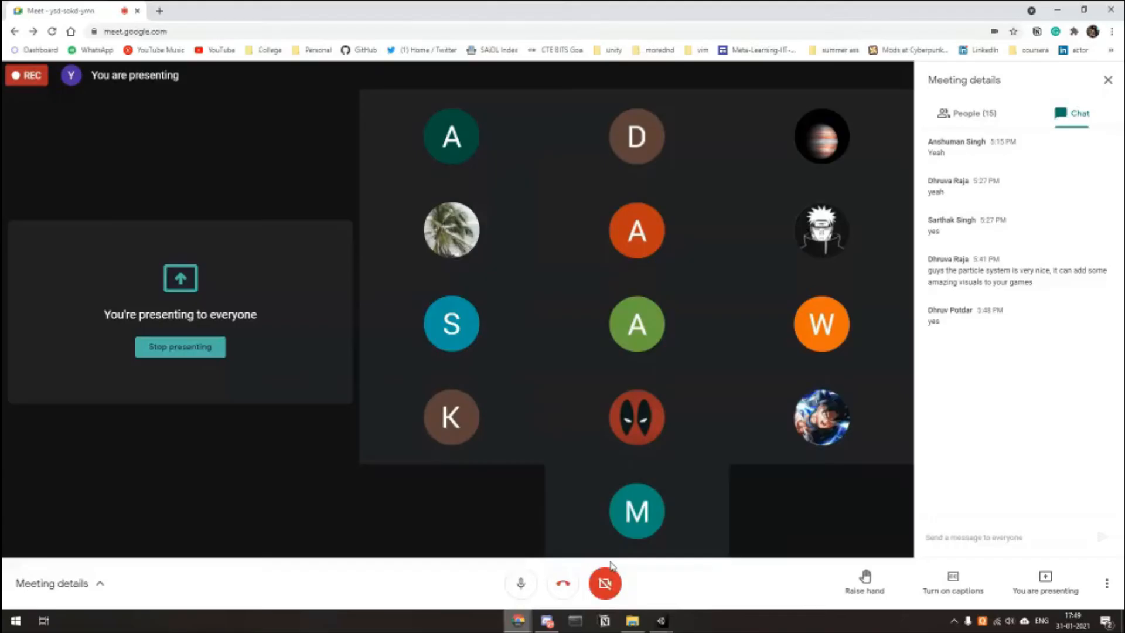
left_click(671, 623)
left_click(789, 566)
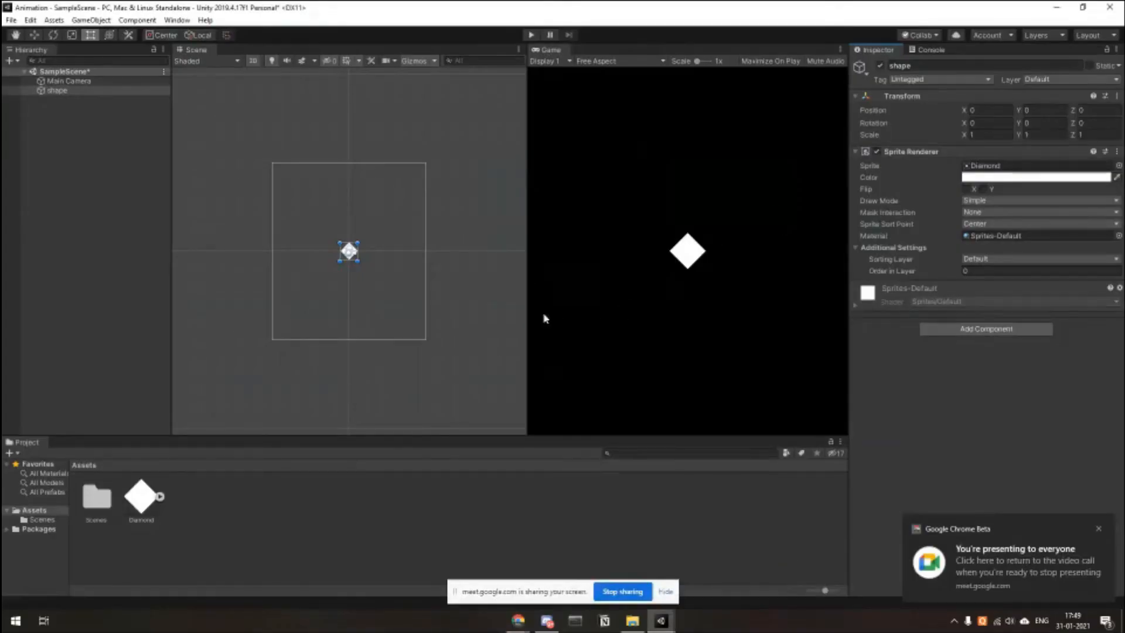
Collapse the shape object's Sprite Renderer settings and add an Animator component to the object.
left_click(68, 117)
left_click(57, 91)
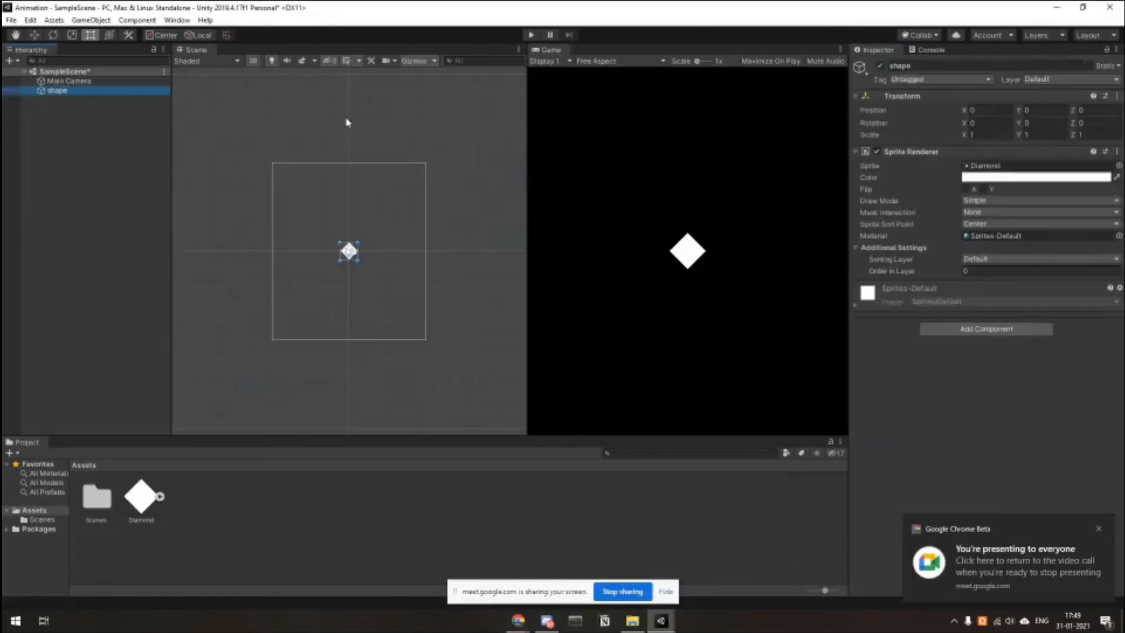
left_click(856, 152)
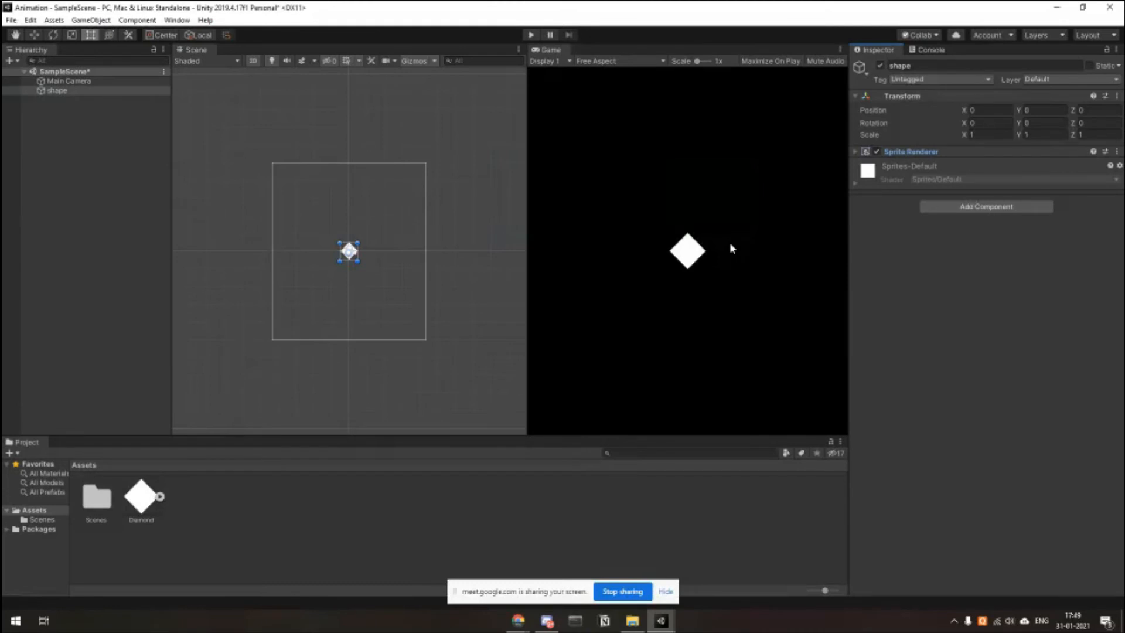
left_click(956, 211)
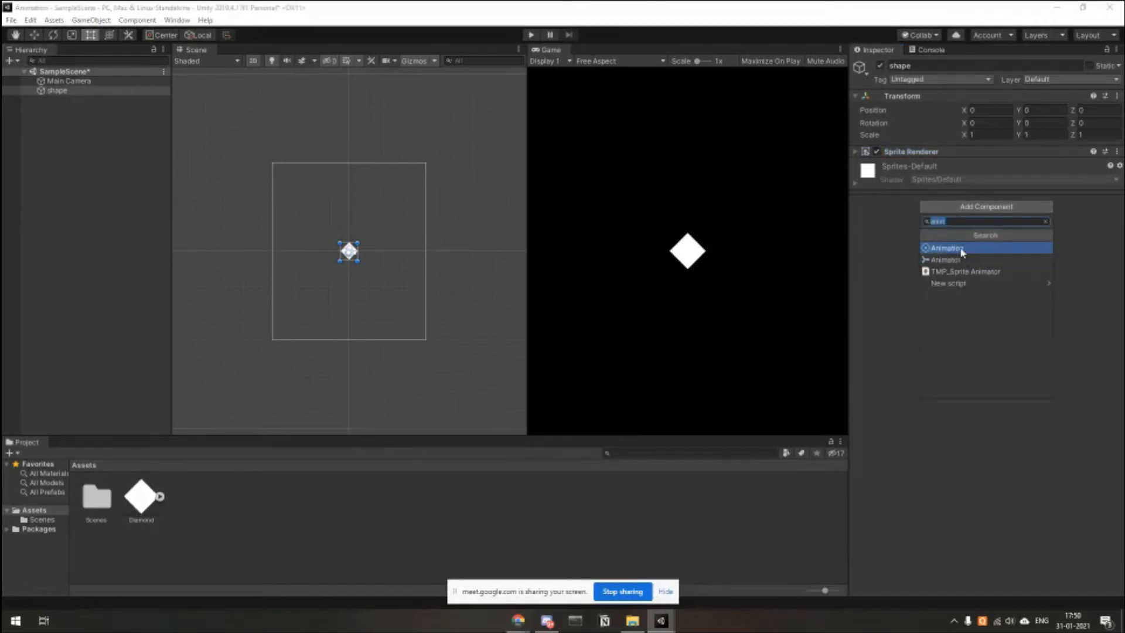
left_click(891, 262)
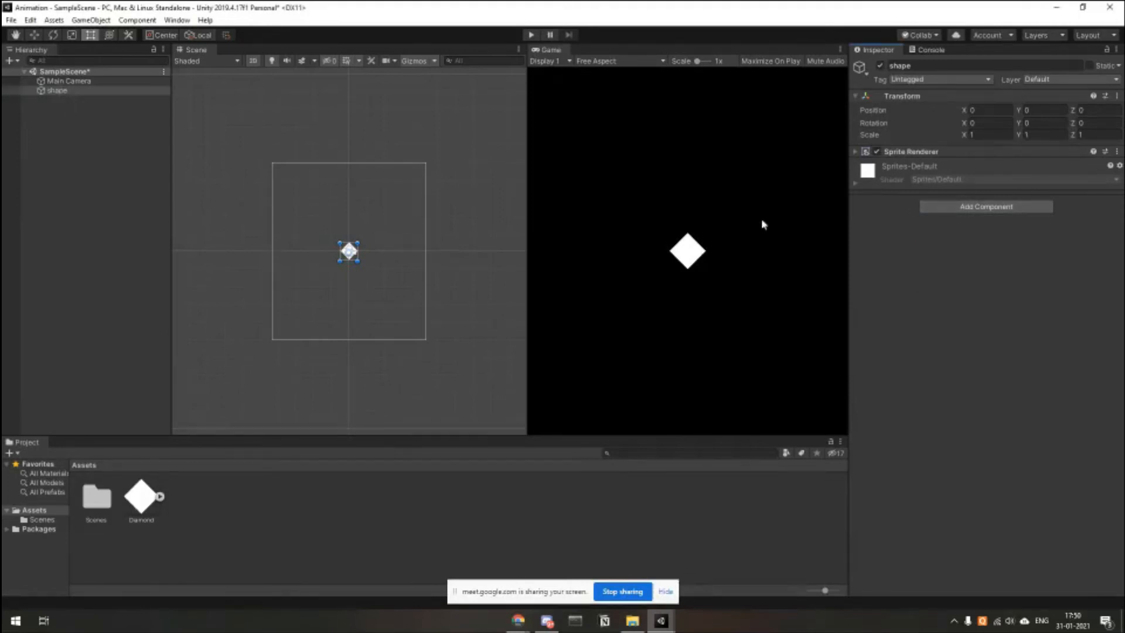
left_click(995, 208)
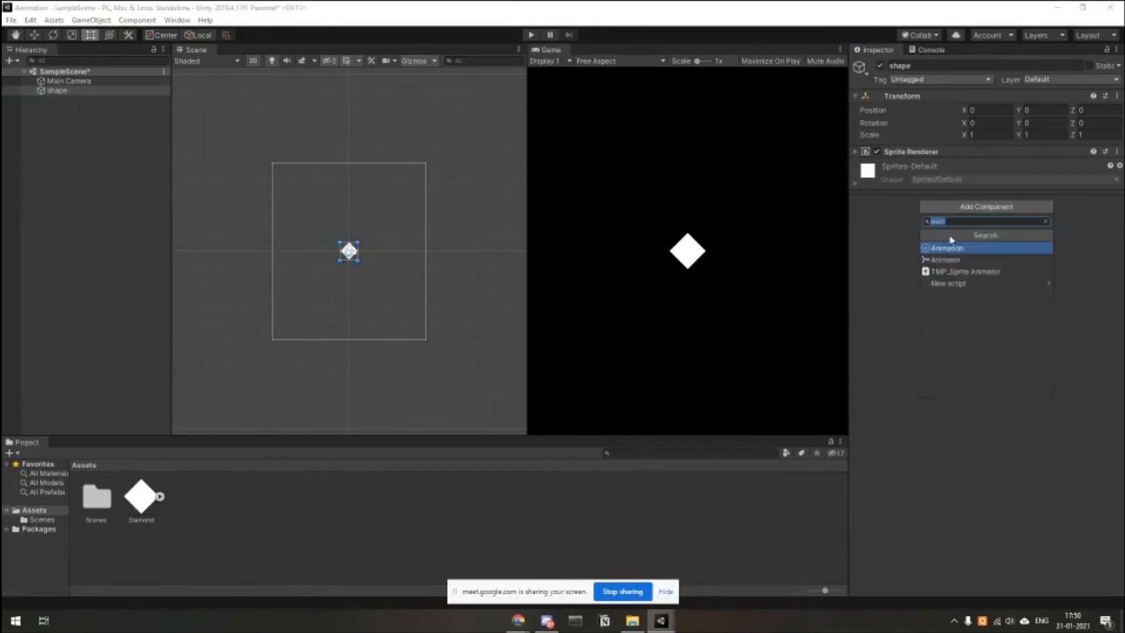
key("BackSpace")
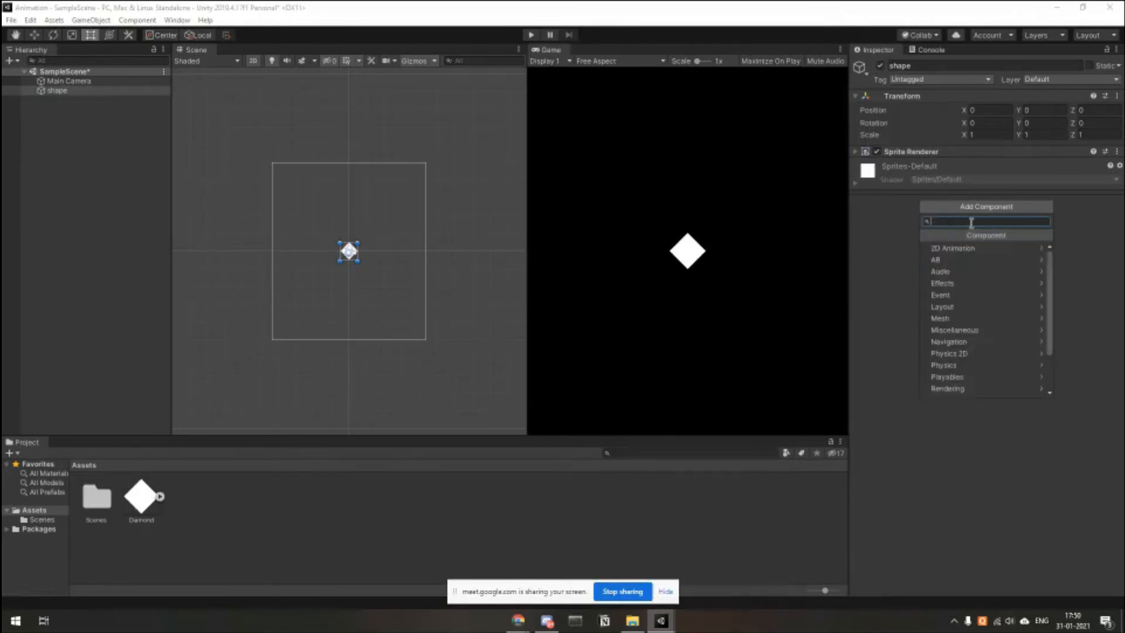
type("anim")
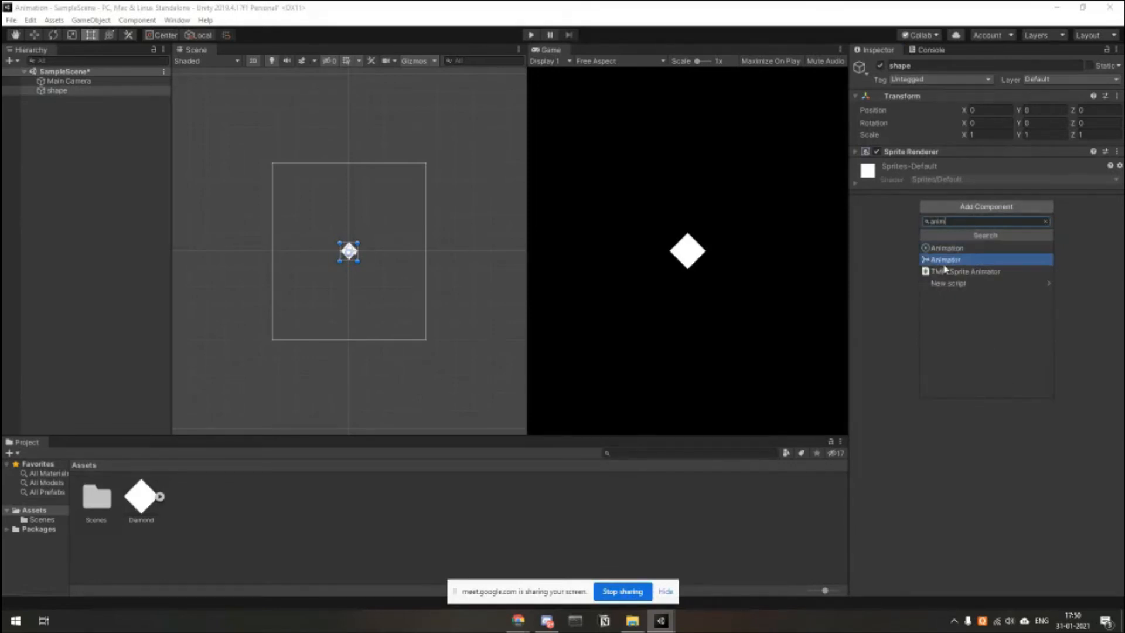
left_click(938, 261)
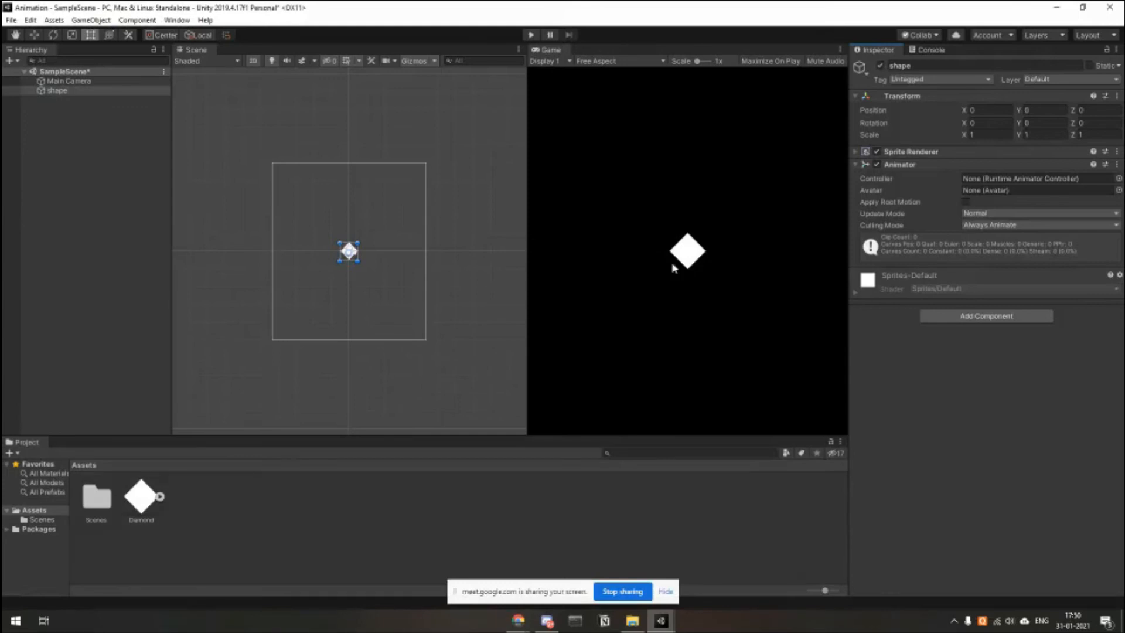
Create an Animator Controller named shape_controller in the Assets folder.
left_click(198, 500)
left_click(59, 91)
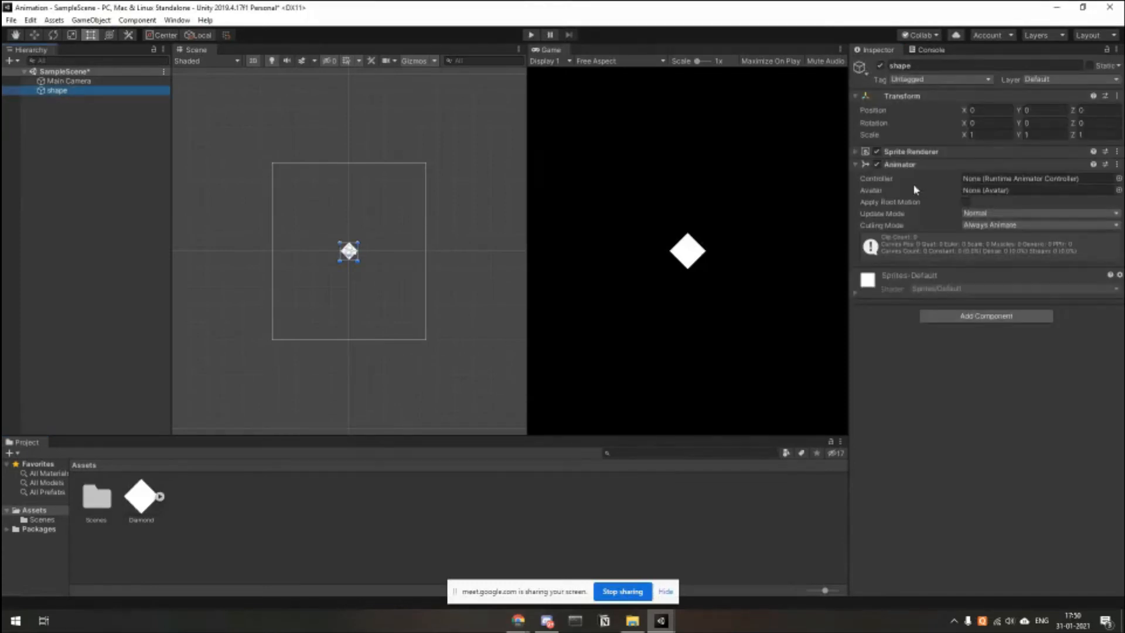
right_click(209, 507)
left_click(195, 517)
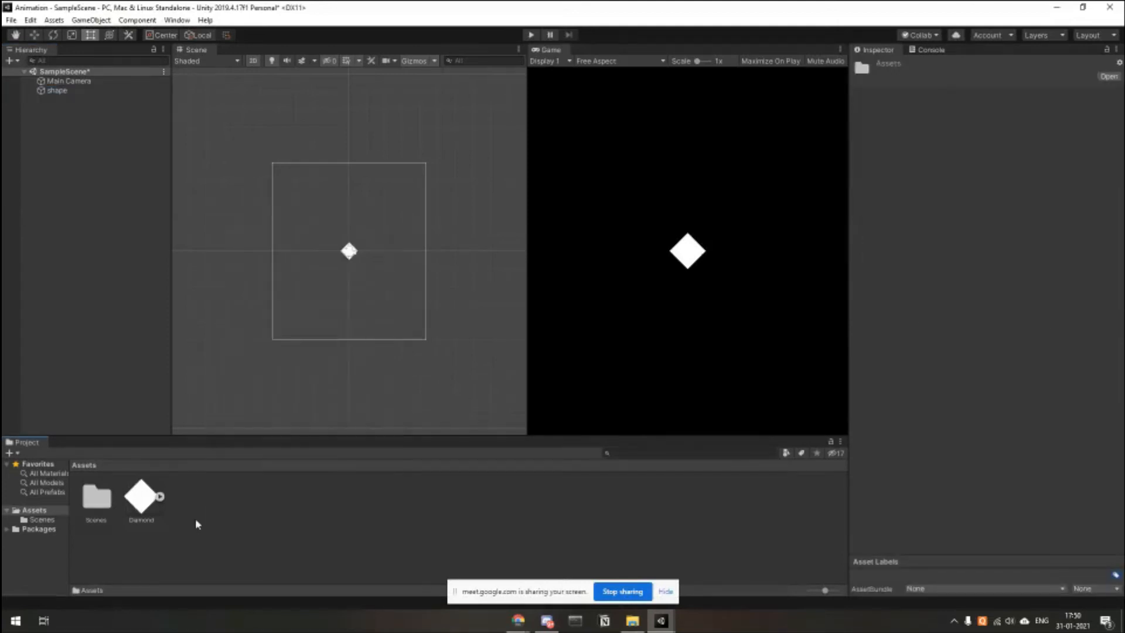
right_click(222, 502)
mouse_move(271, 211)
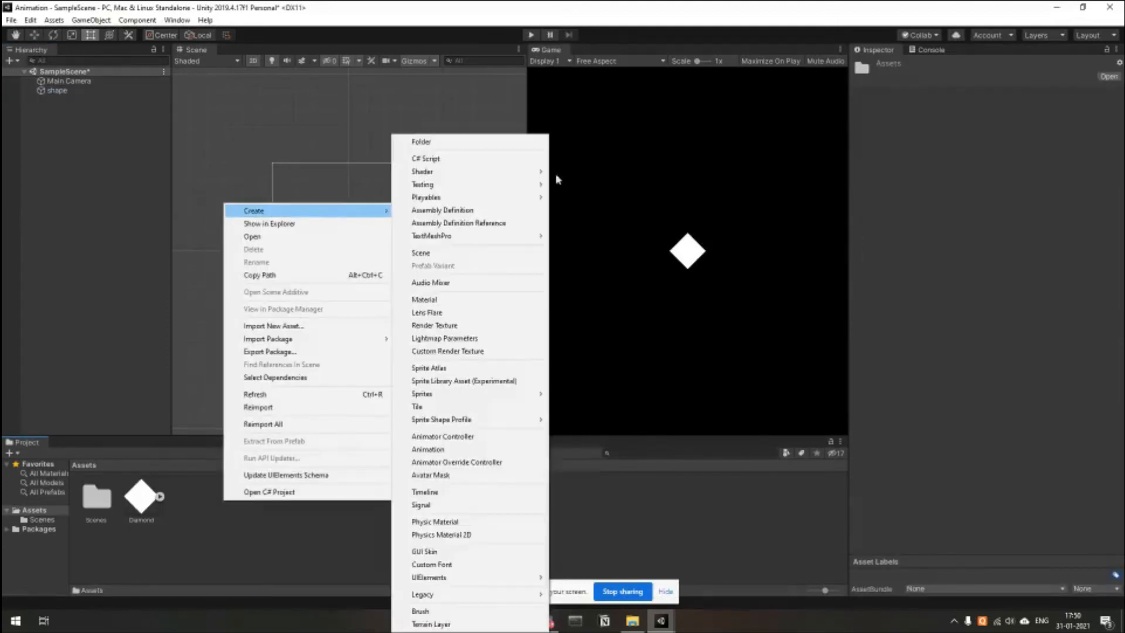
left_click(443, 437)
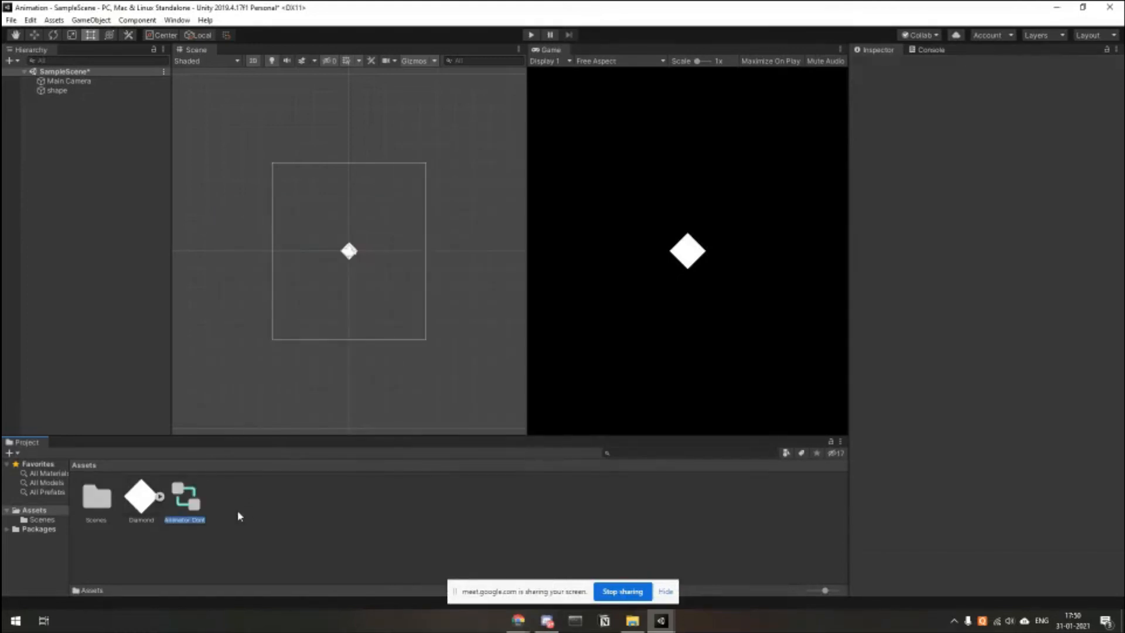
type("shape_controller")
key("Return")
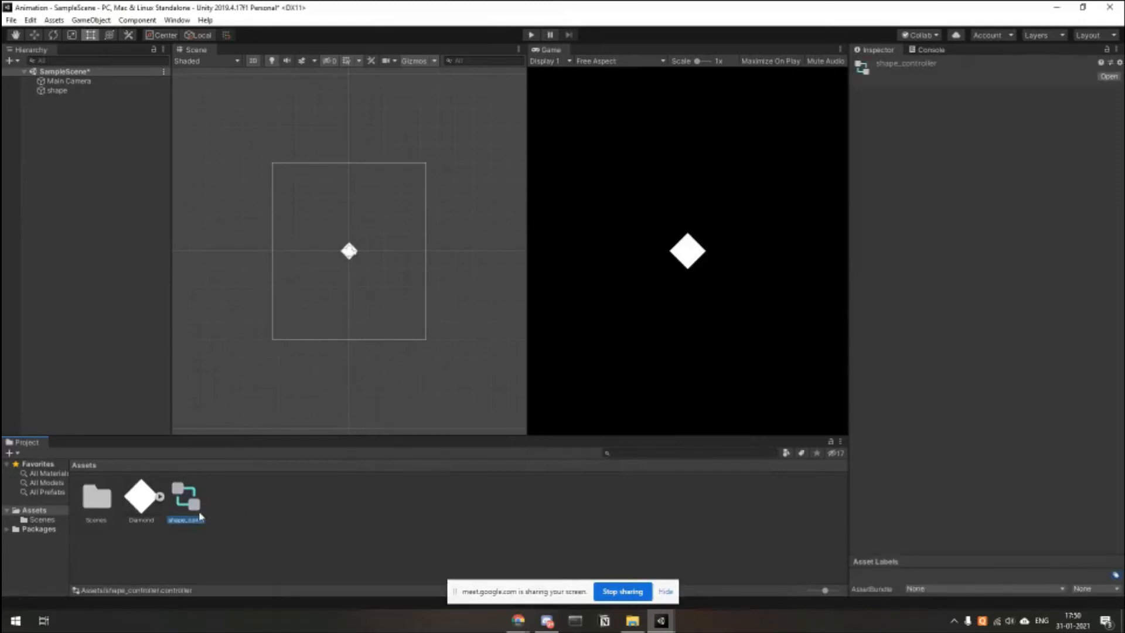
Assign shape_controller as the controller of the shape object's Animator component and collapse the Animator settings.
left_click_drag(200, 517, 65, 97)
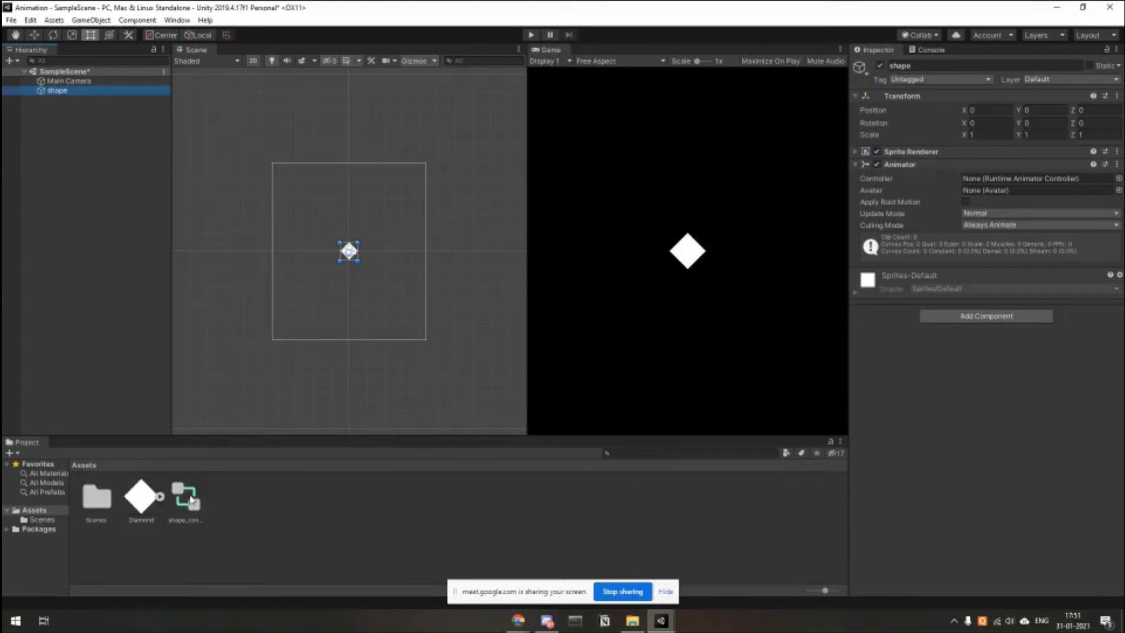
left_click_drag(183, 498, 1006, 183)
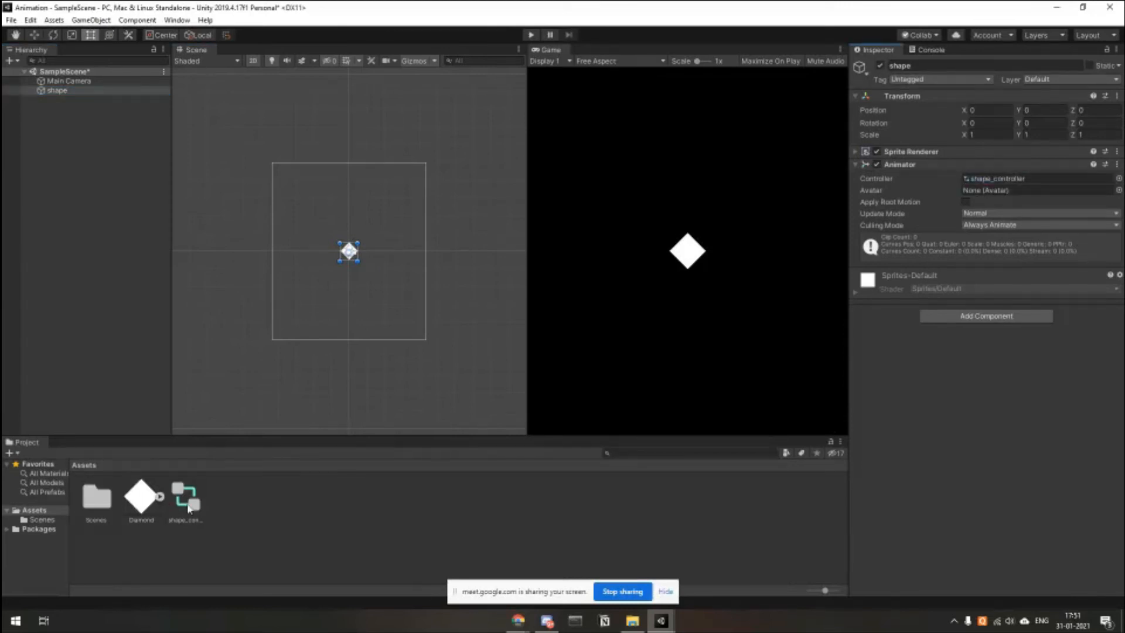
left_click_drag(525, 291, 476, 291)
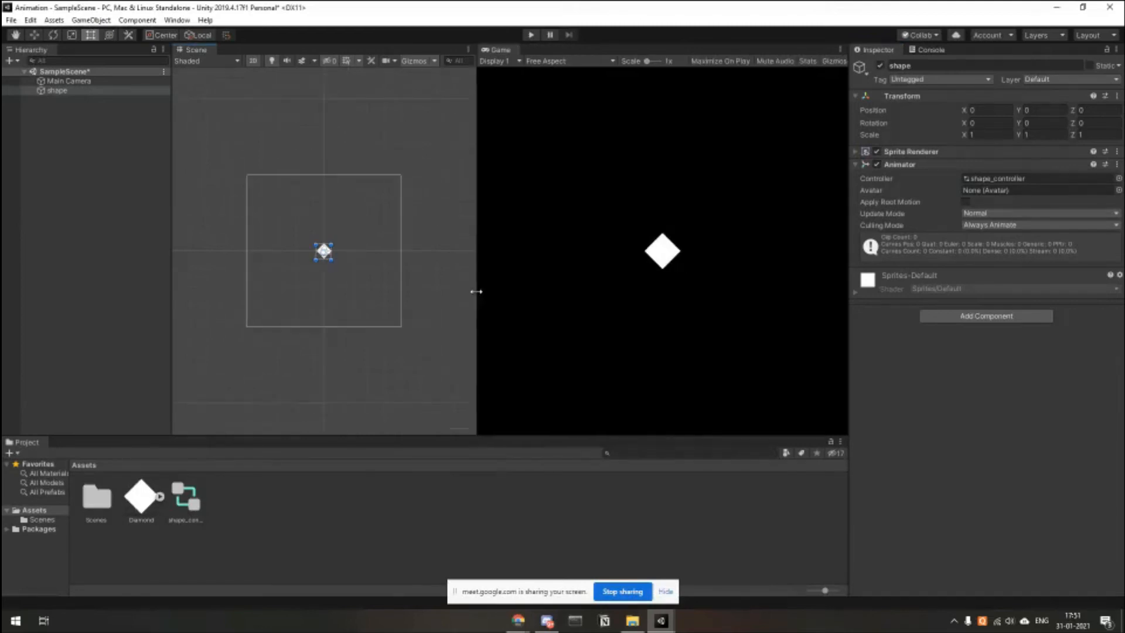
left_click(854, 165)
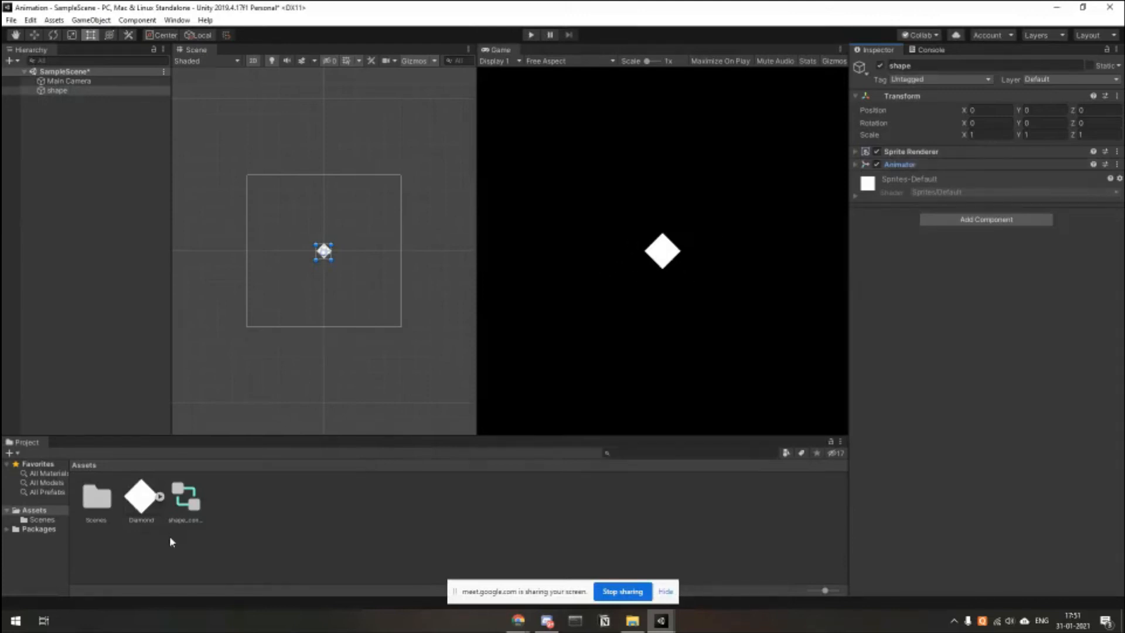
Open shape_controller in the Animator window, dock that window beside the Game view, and enlarge the working area.
double_click(191, 502)
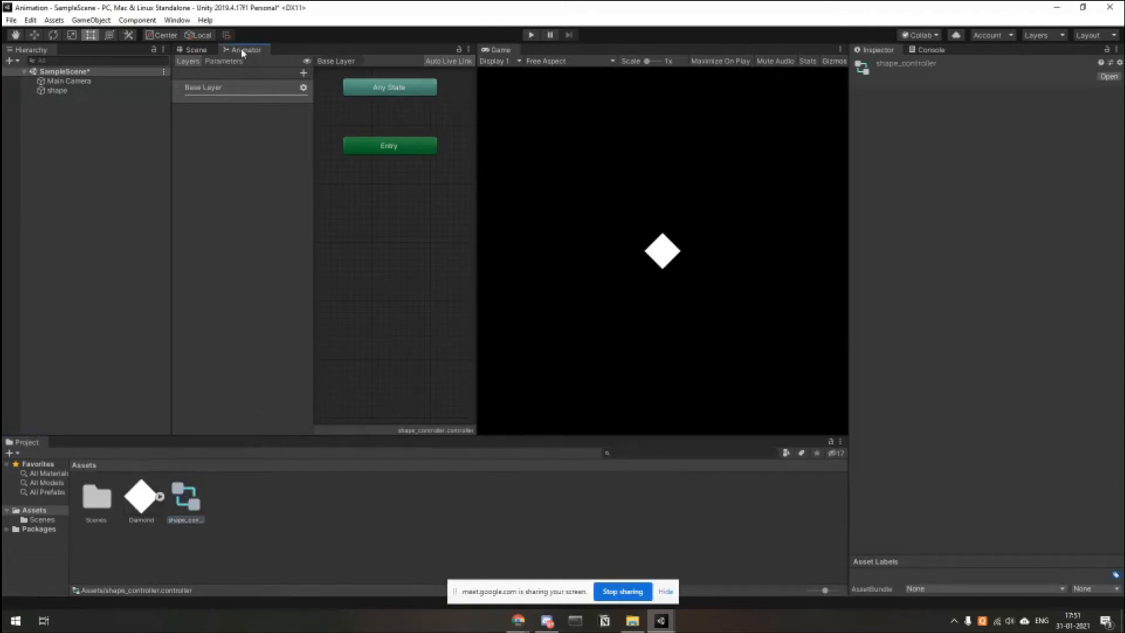
left_click_drag(239, 49, 529, 55)
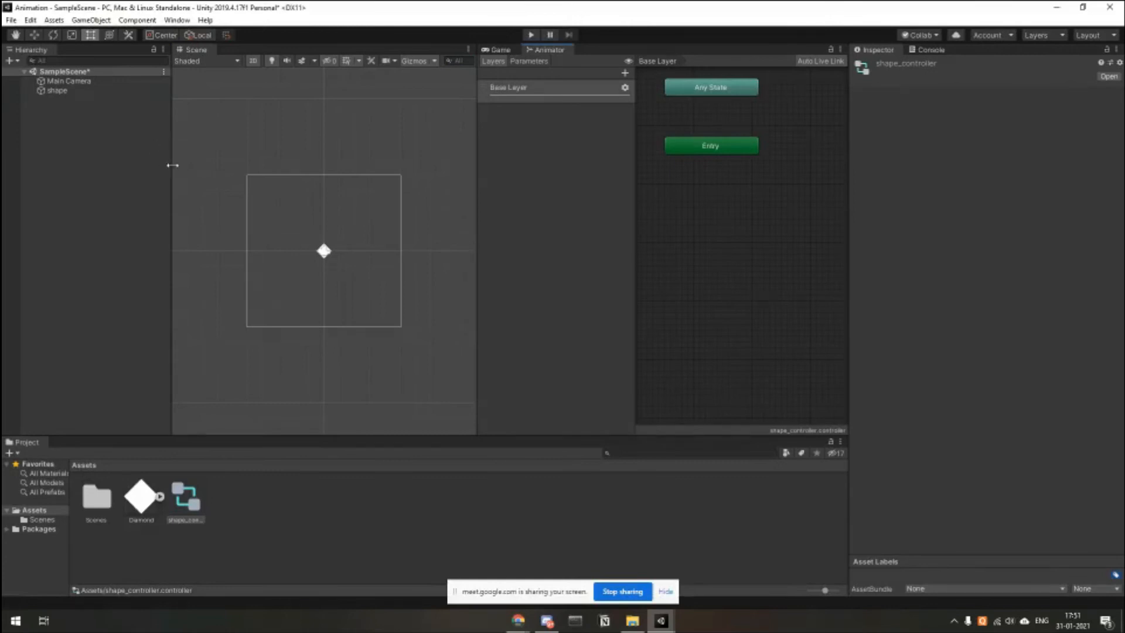
left_click_drag(172, 165, 121, 165)
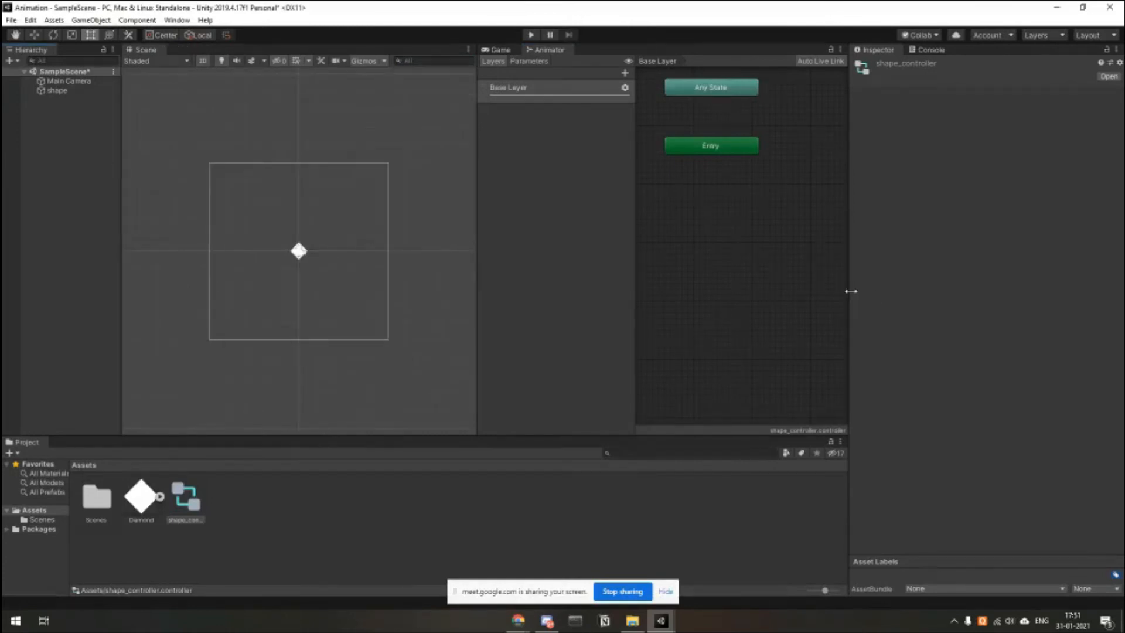
left_click_drag(851, 291, 950, 288)
left_click_drag(585, 437, 587, 440)
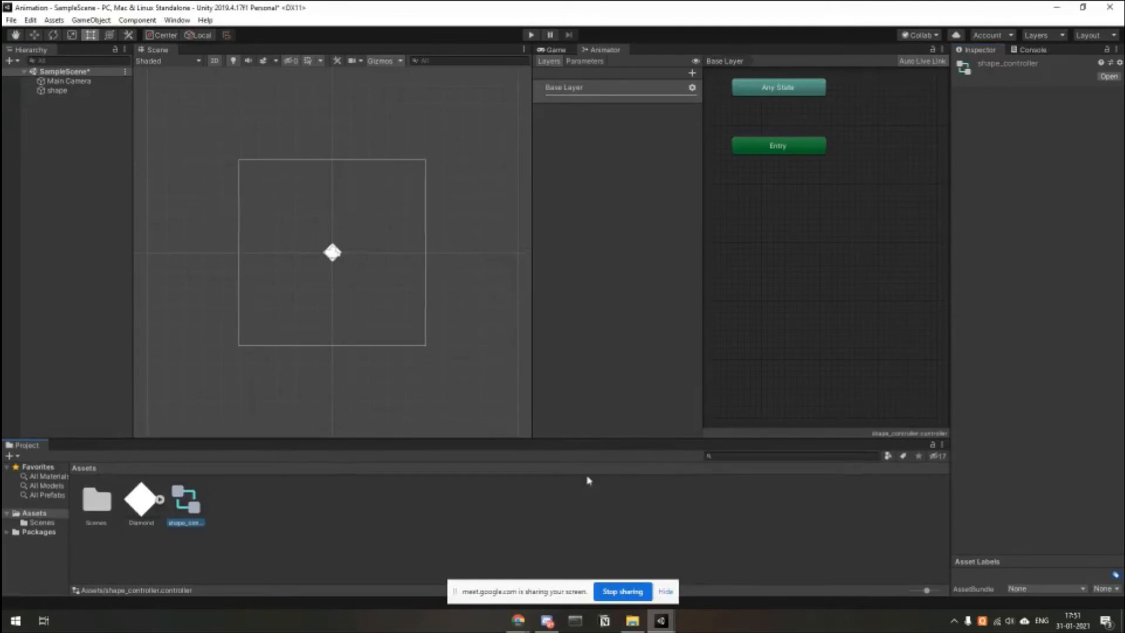
Move the Exit node next to the Entry node in the Base Layer graph of shape_controller.
middle_click_drag(884, 123, 761, 237)
scroll(881, 274, "down", 5)
scroll(879, 273, "down", 3)
scroll(779, 239, "up", 1)
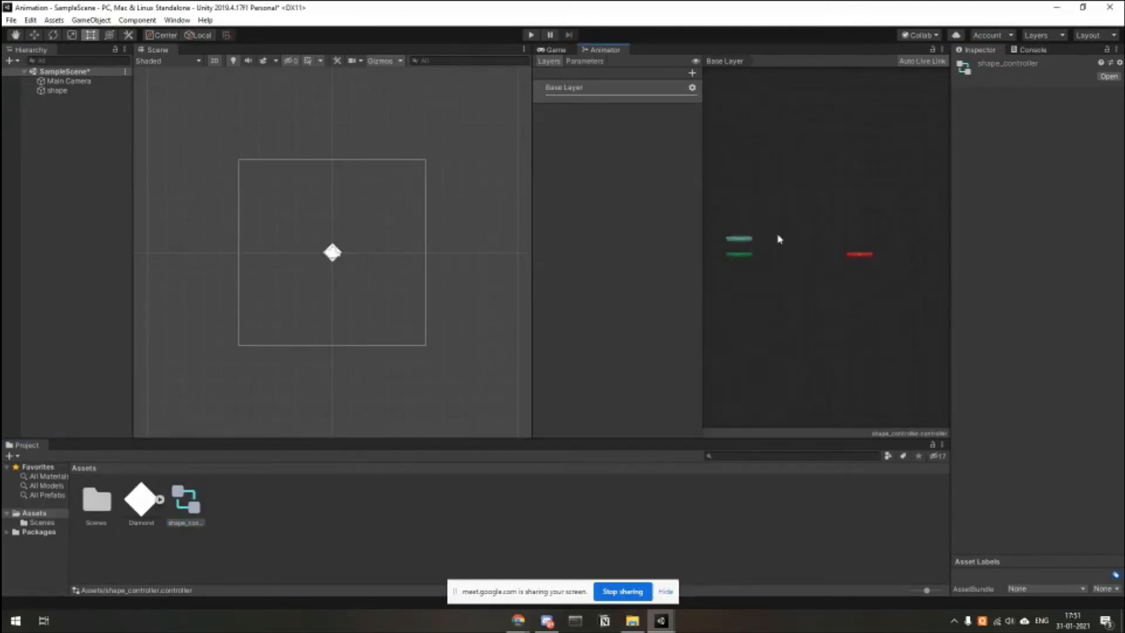
scroll(788, 238, "up", 3)
left_click(939, 257)
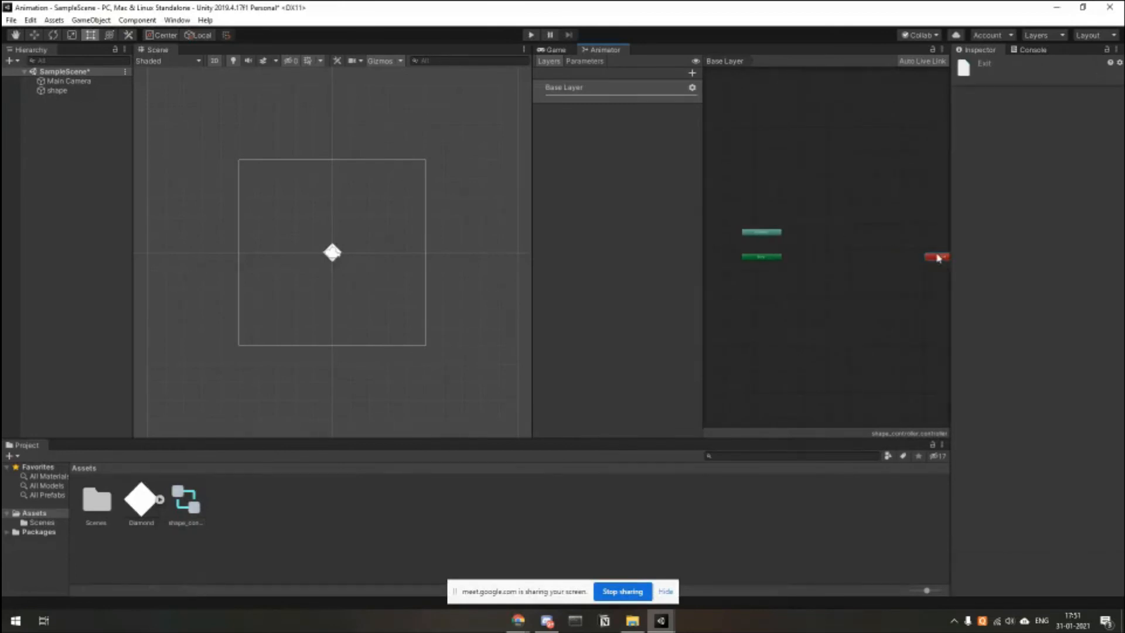
left_click_drag(939, 258, 807, 257)
scroll(807, 258, "up", 4)
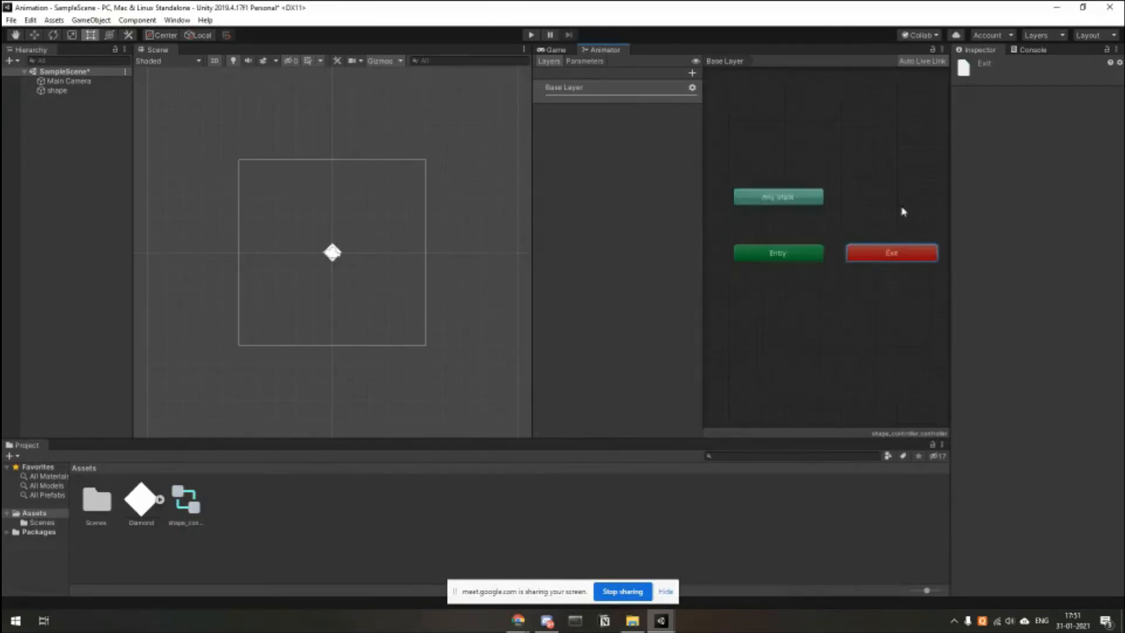
middle_click_drag(903, 212, 879, 246)
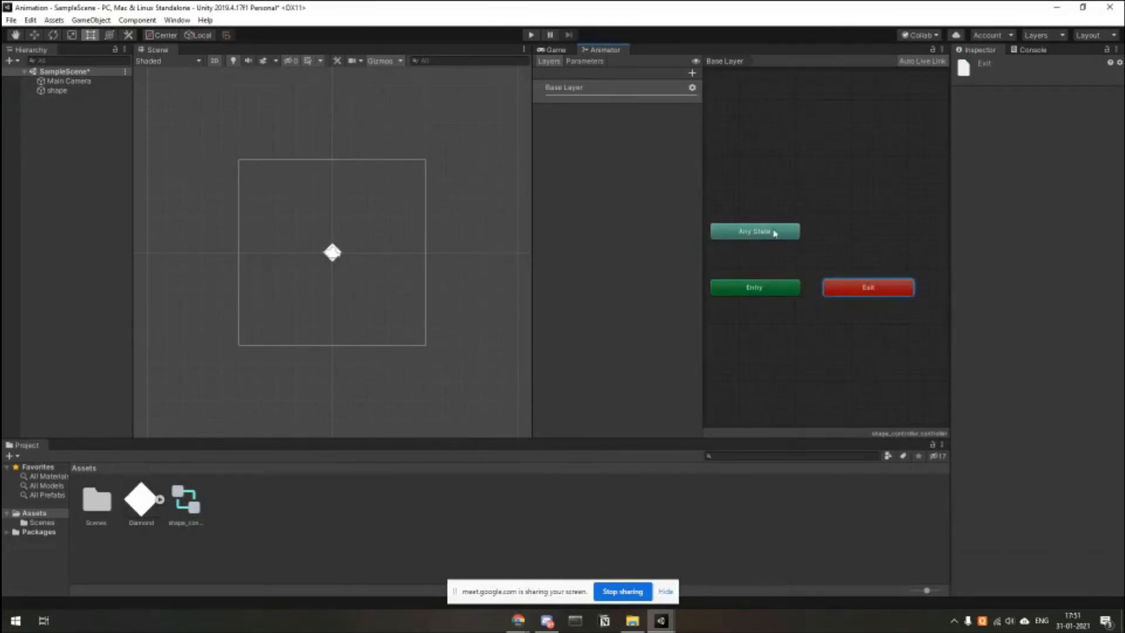
Space out the Base Layer nodes by moving Exit farther from Entry and raising Any State higher above Entry.
left_click_drag(872, 287, 913, 284)
left_click_drag(765, 234, 763, 164)
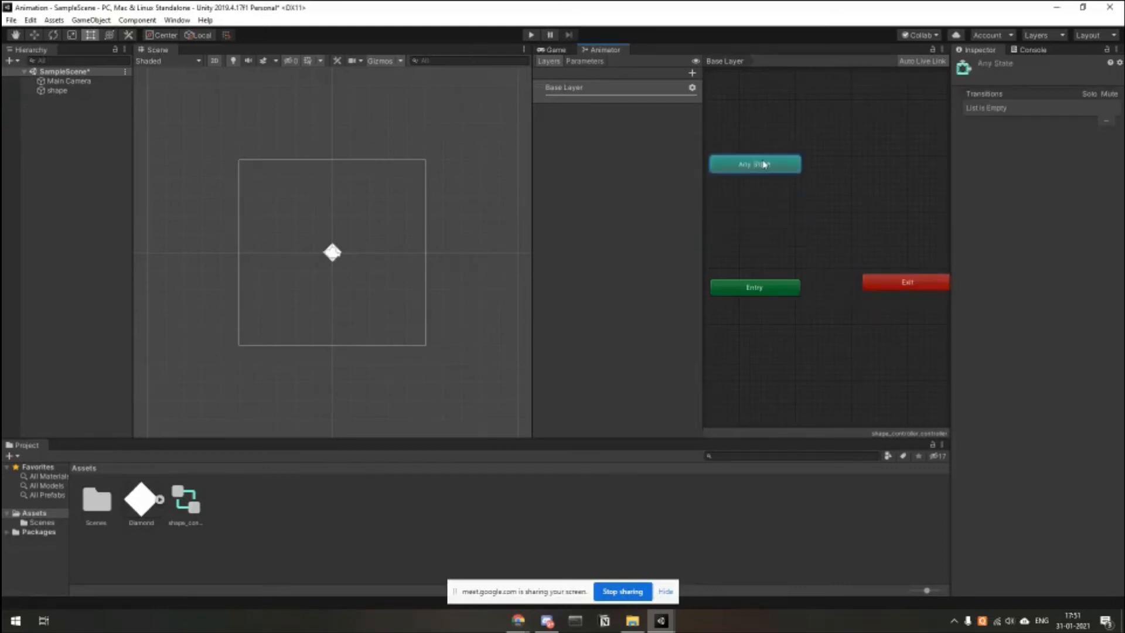
left_click_drag(895, 291, 901, 296)
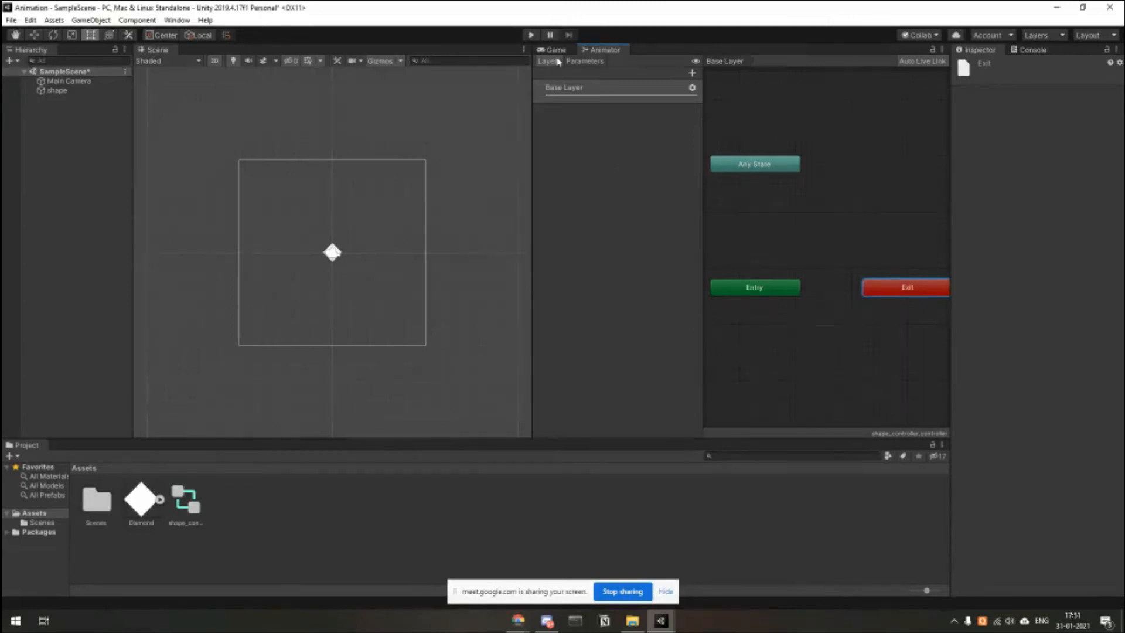
left_click(768, 285)
left_click(764, 166)
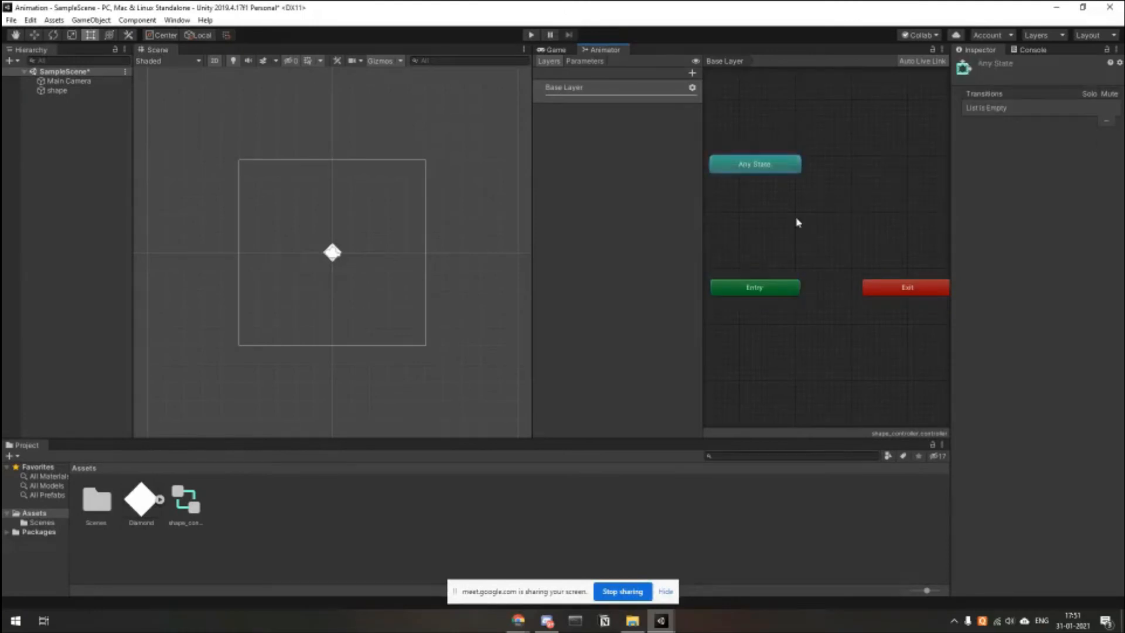
Create an Animation clip named diamon_enlarge in the Assets folder.
left_click(261, 545)
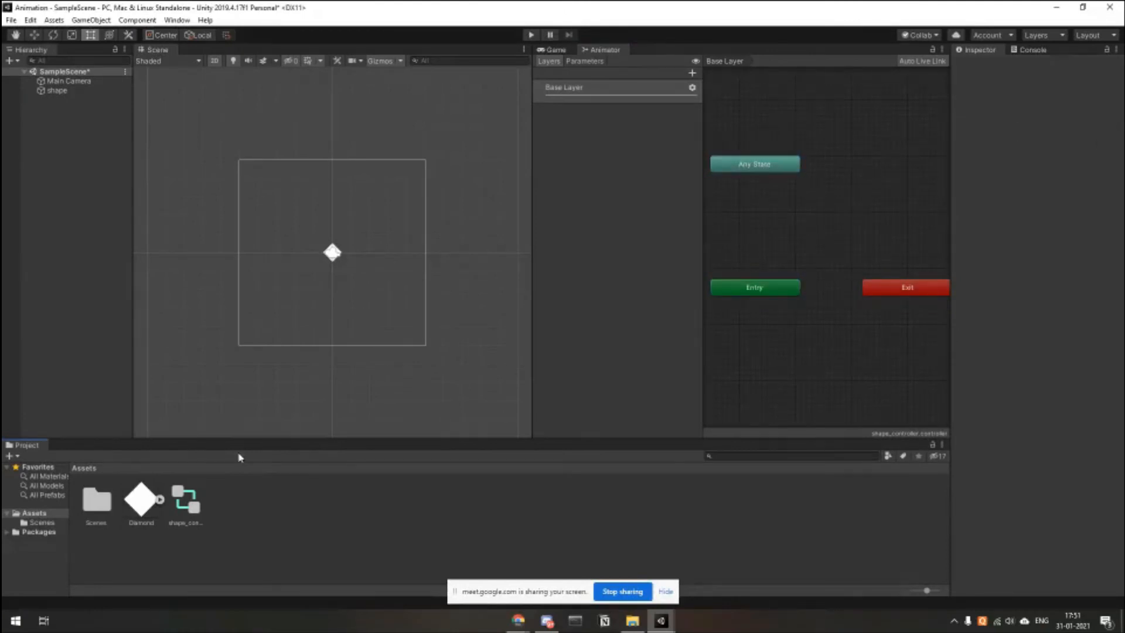
right_click(252, 510)
mouse_move(328, 216)
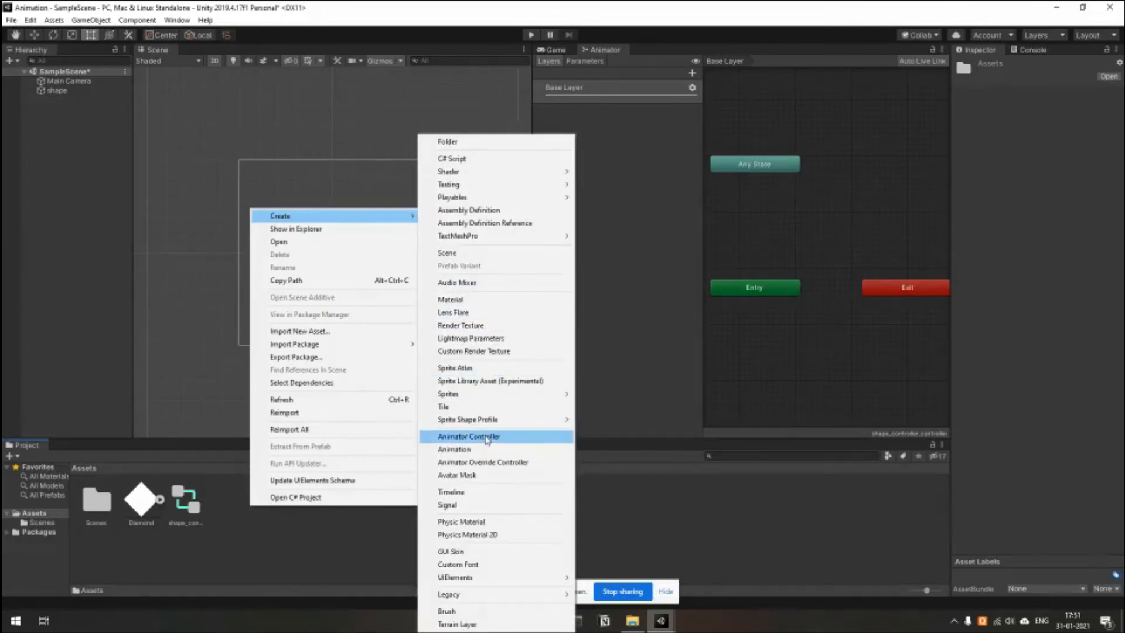
left_click(467, 449)
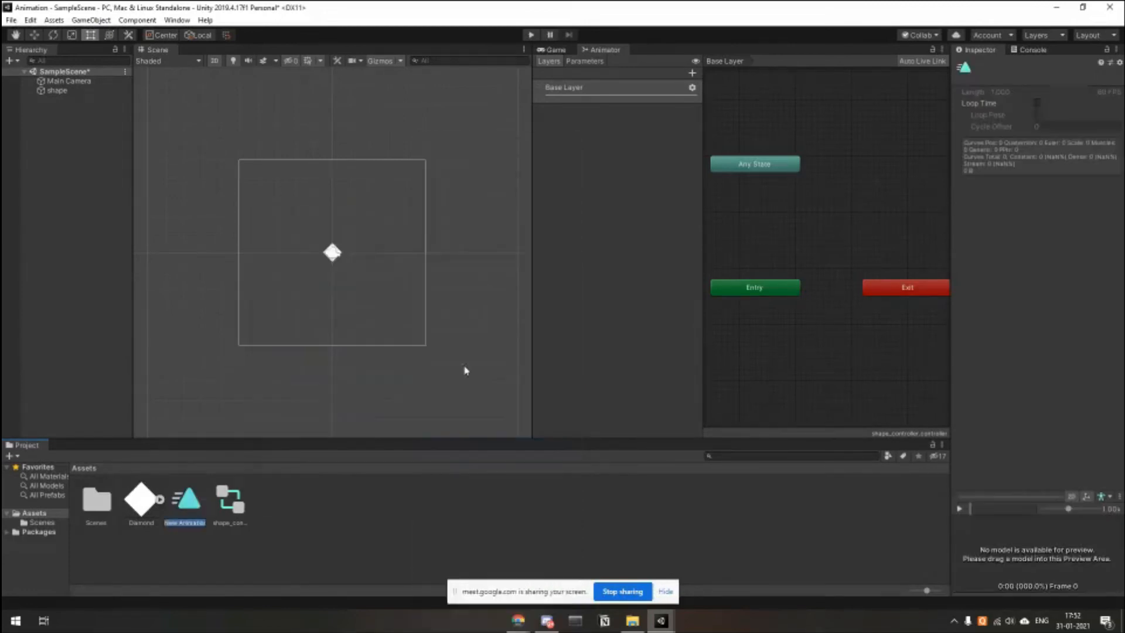
type("sha")
type("mon_wi")
type("rge")
key("Return")
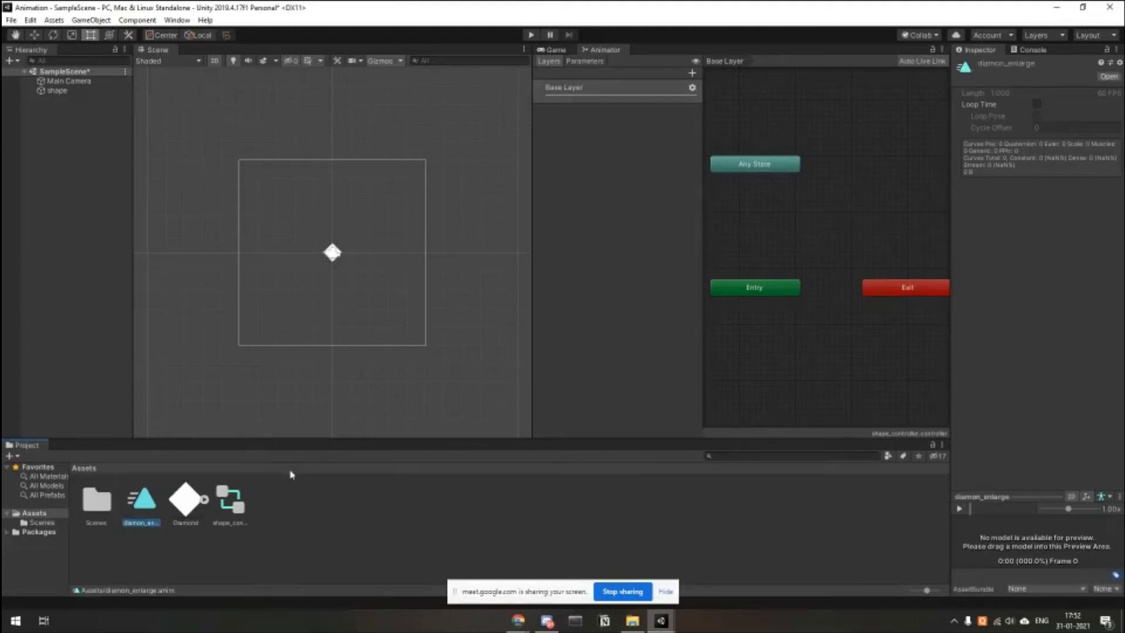
Add the diamon_enlarge clip as a state in the shape_controller graph and position it between Any State and Entry.
left_click_drag(145, 508, 819, 226)
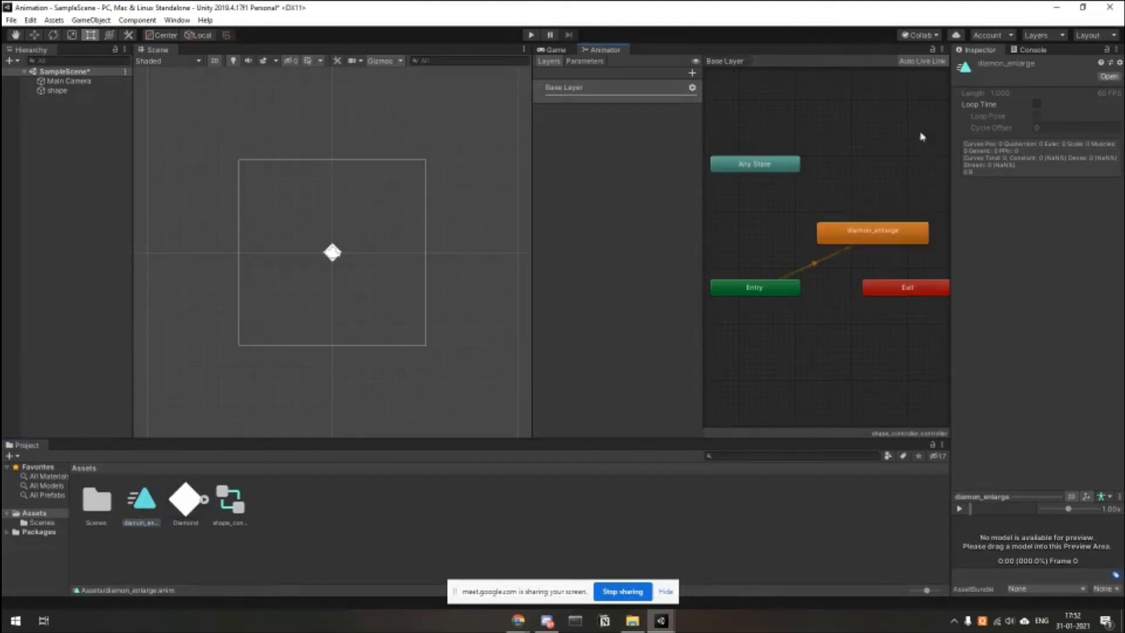
left_click(556, 50)
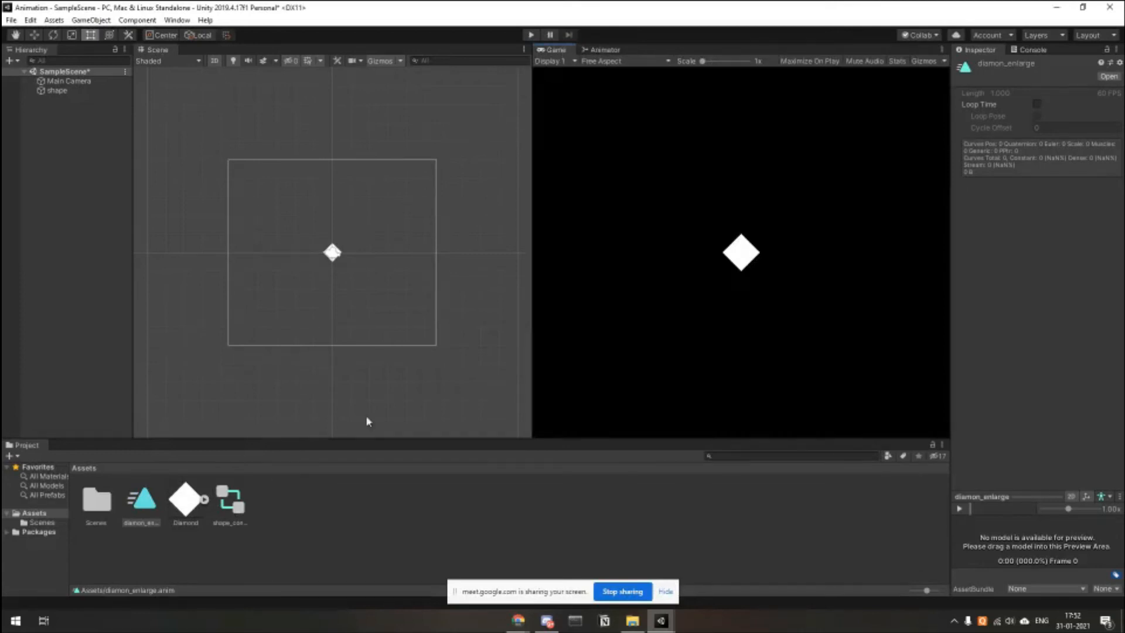
double_click(229, 501)
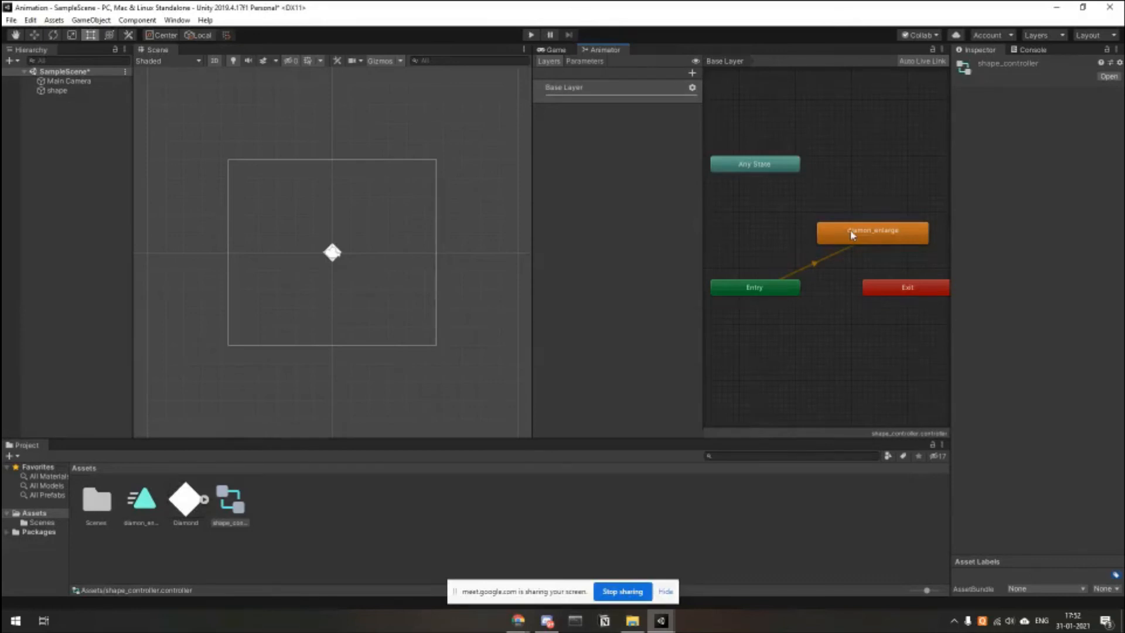
left_click_drag(851, 234, 805, 223)
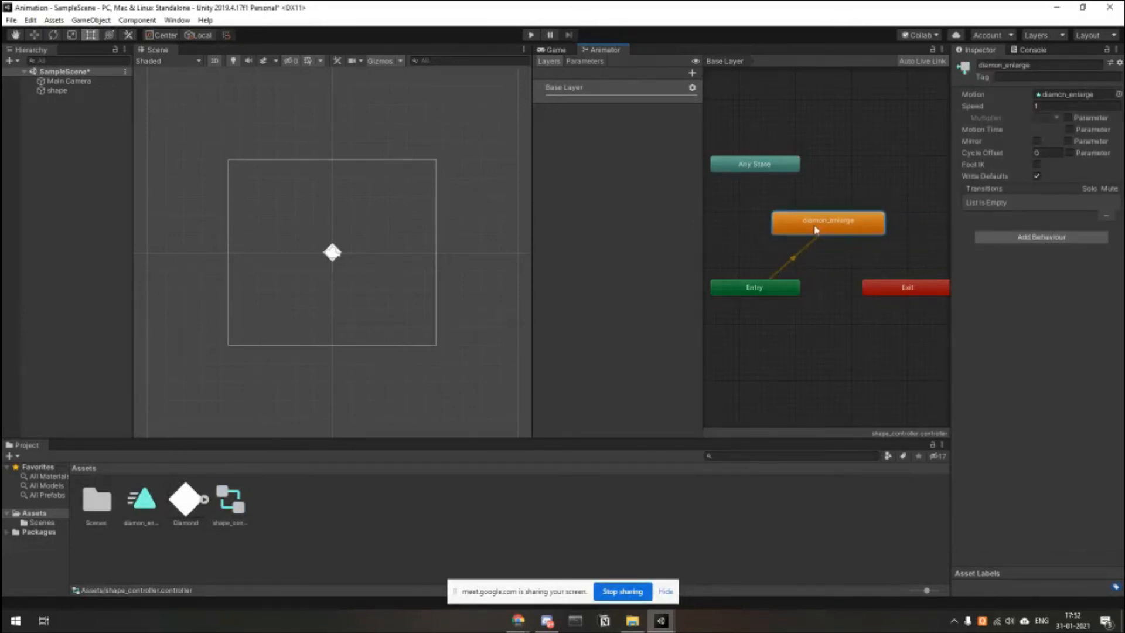
Inspect the settings of the Entry node and the diamon_enlarge state.
left_click(756, 290)
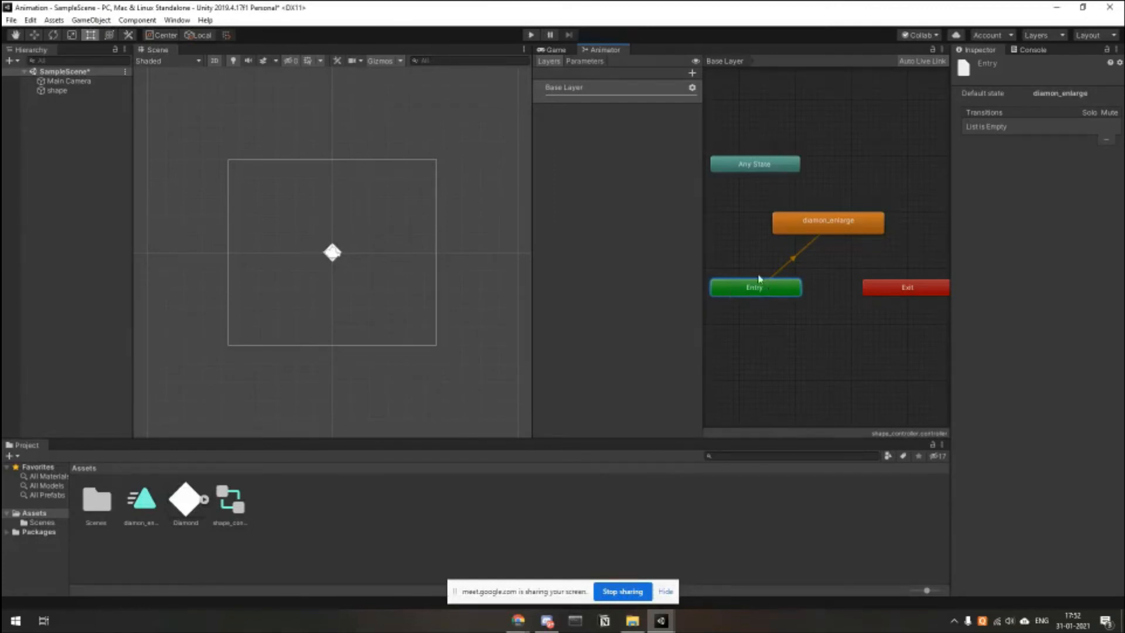
left_click(830, 229)
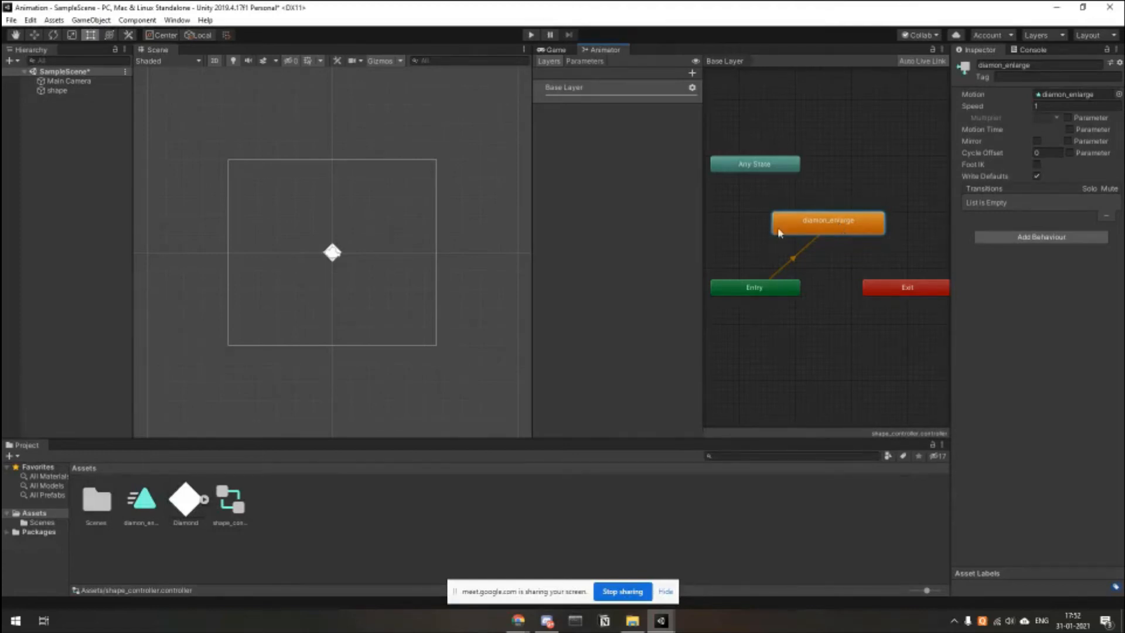
double_click(846, 224)
Open the diamon_enlarge clip in the Animation window, dock it beside the Project panel, and select the shape object for animating.
left_click(148, 512)
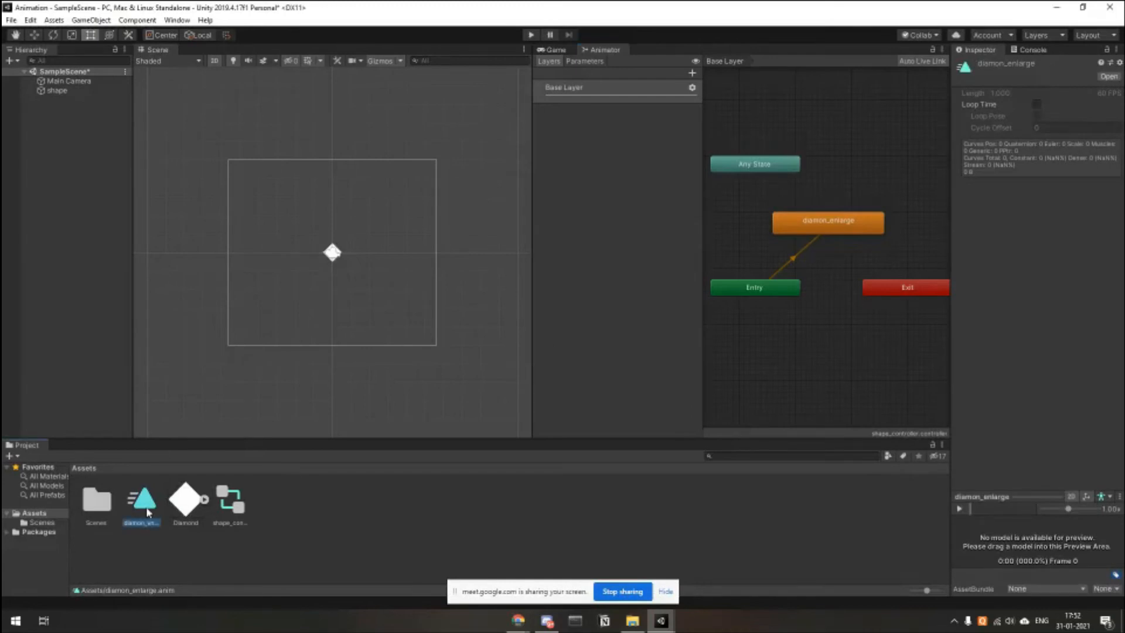
double_click(148, 512)
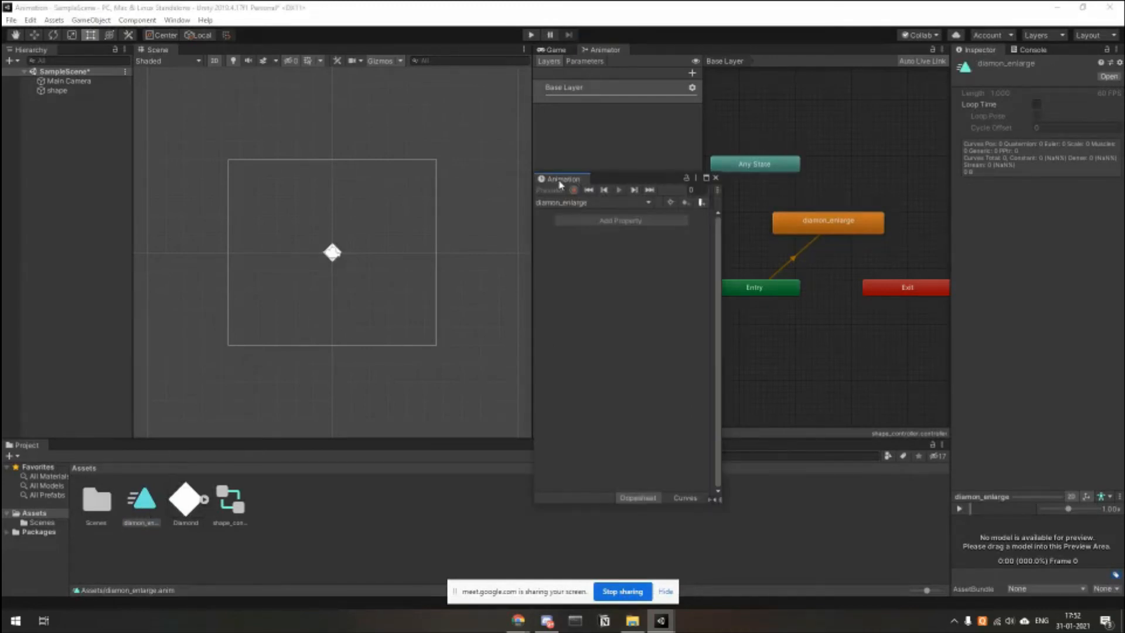
left_click_drag(560, 185, 333, 450)
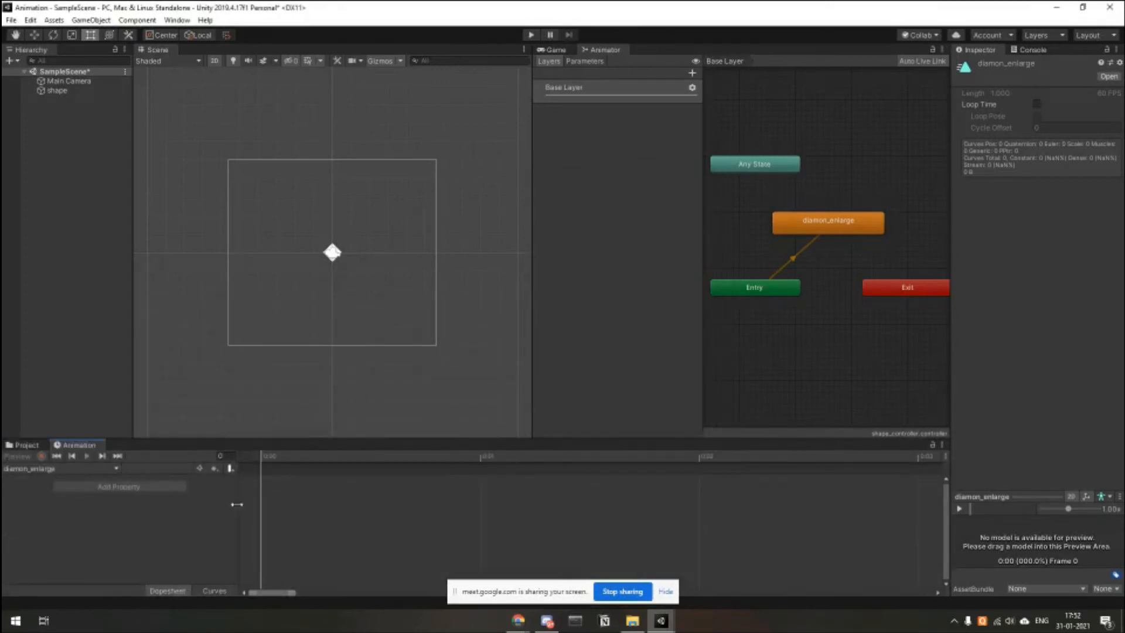
left_click_drag(237, 504, 174, 508)
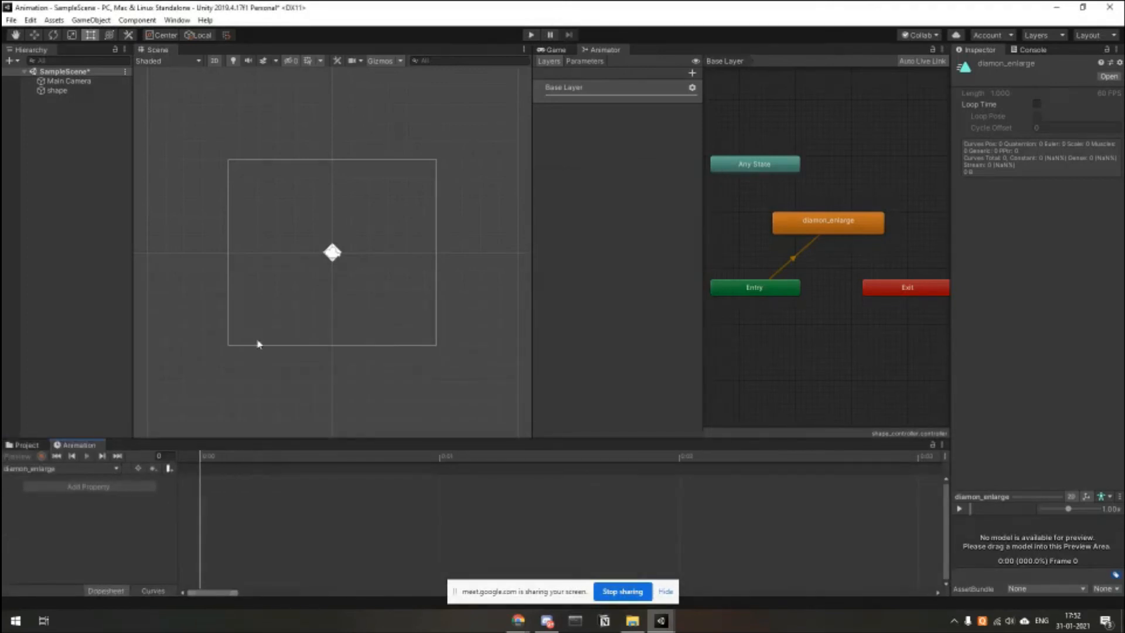
left_click(52, 82)
left_click(54, 91)
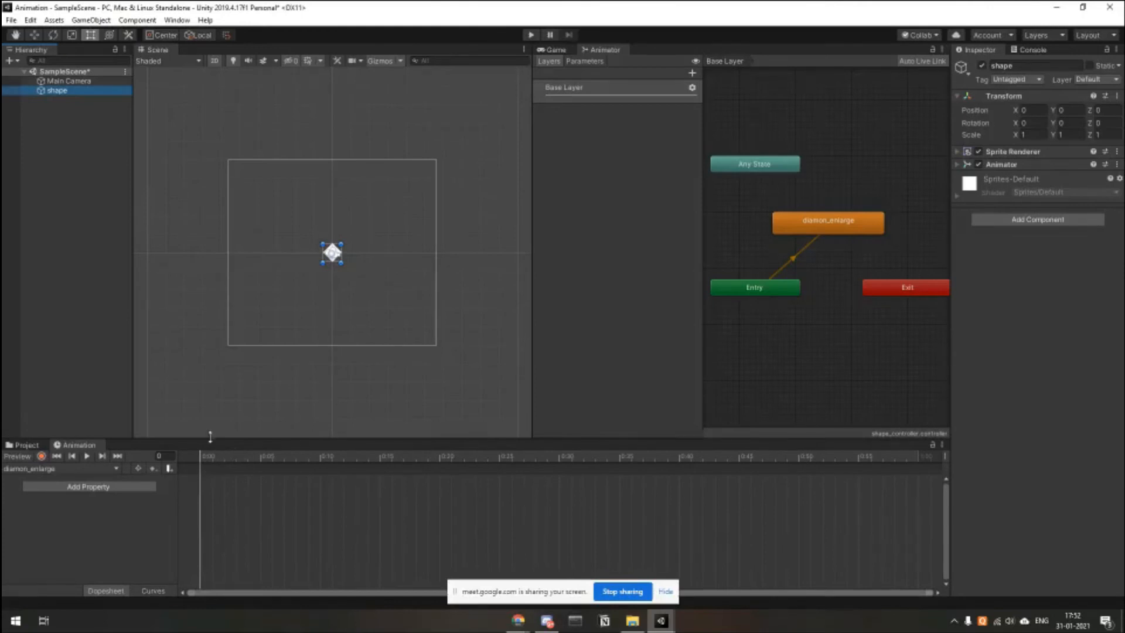
Review the shape object in the Game view and Inspector, and inspect the shape_controller and diamon_enlarge assets.
left_click(552, 50)
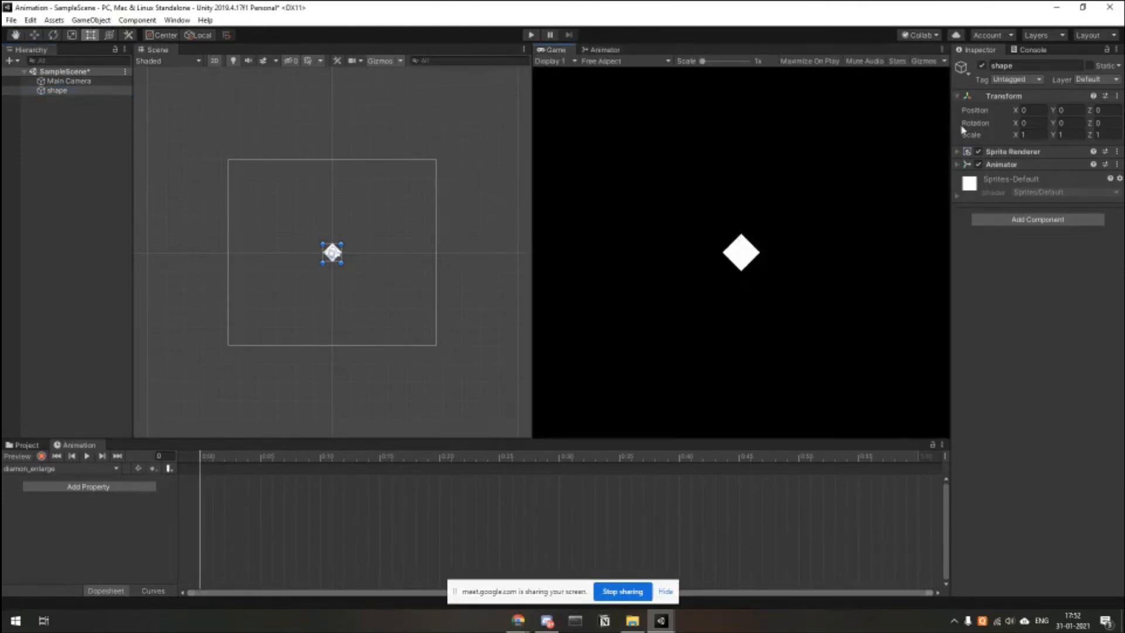
left_click(25, 446)
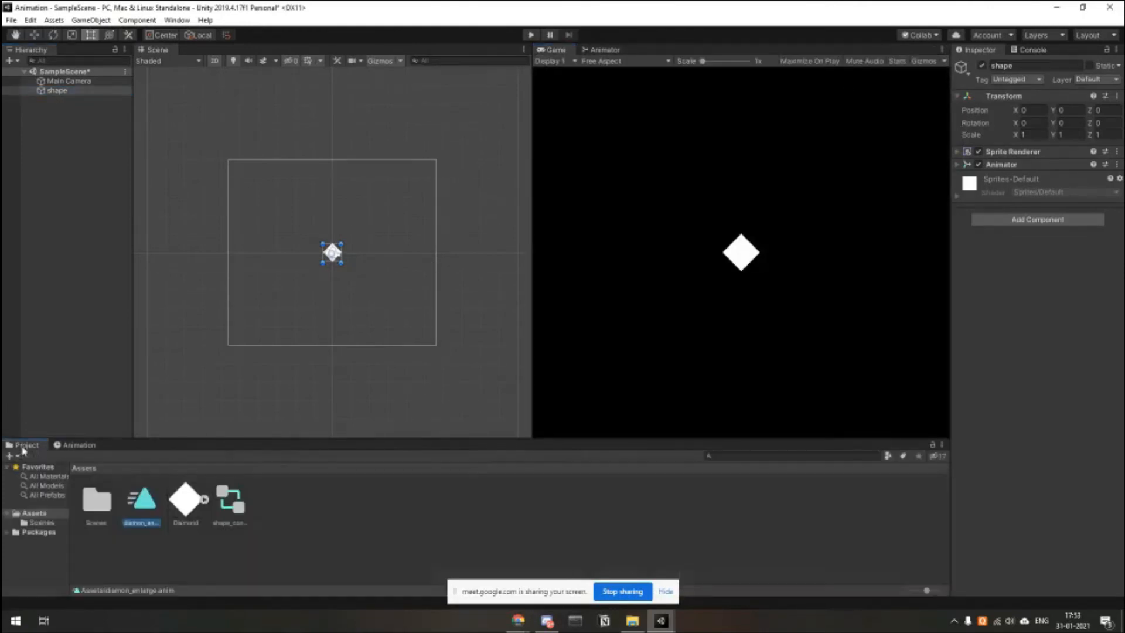
left_click(69, 106)
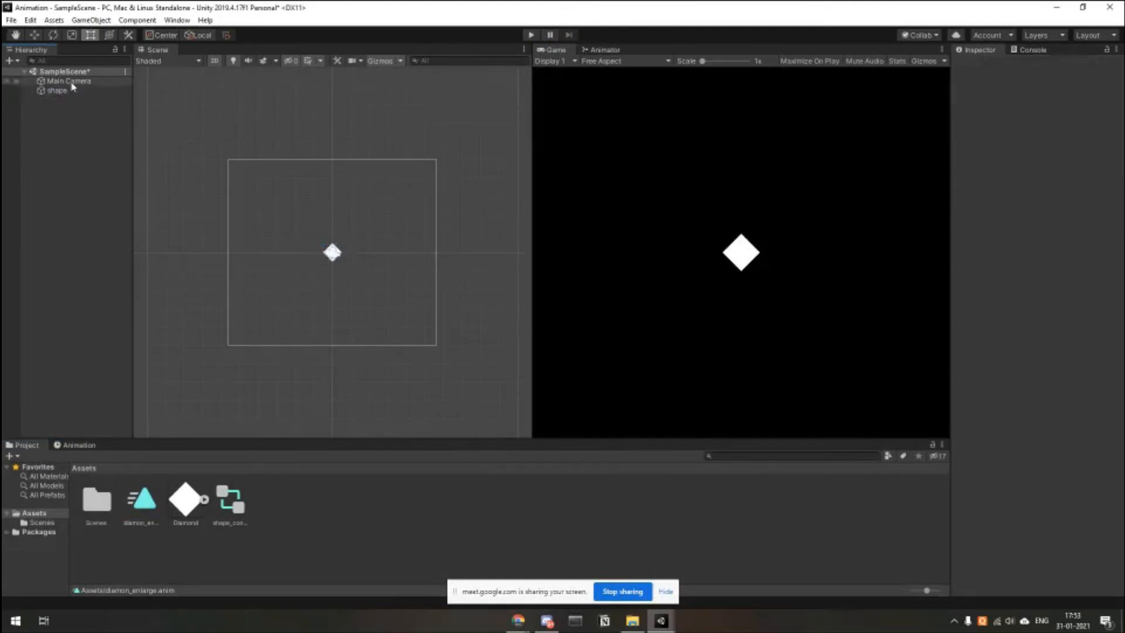
left_click(58, 90)
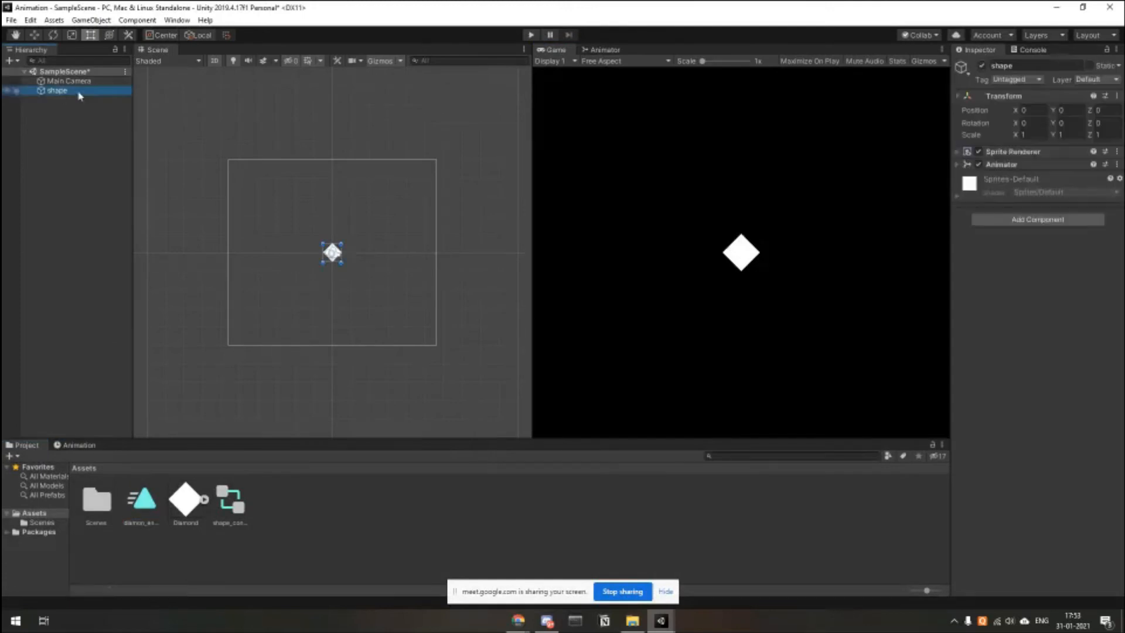
left_click(959, 153)
left_click(961, 154)
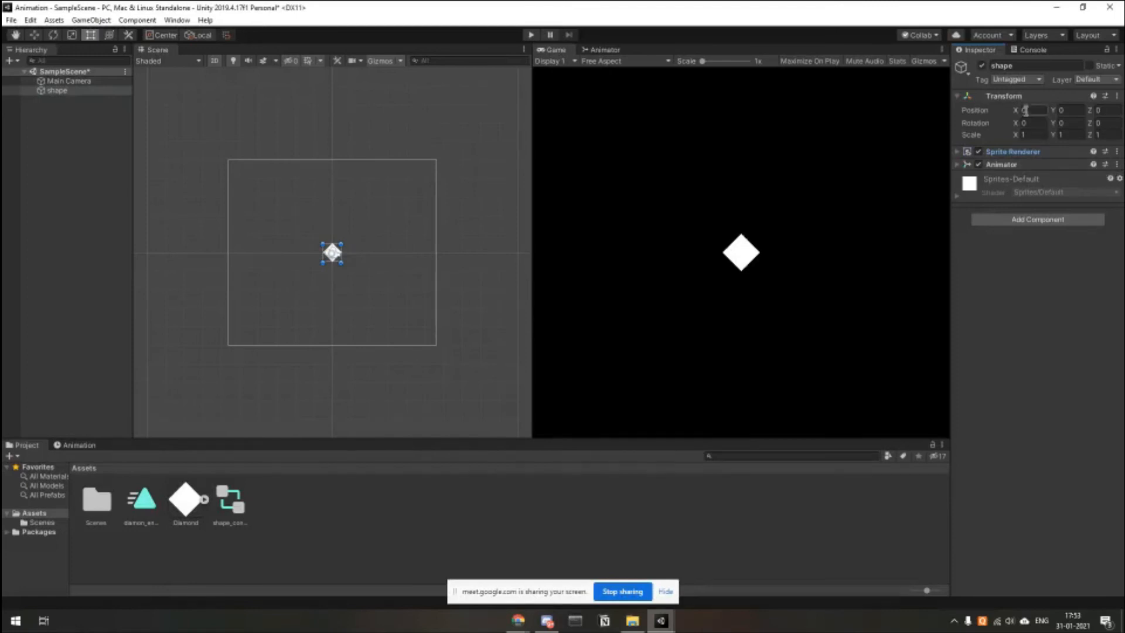
left_click(237, 505)
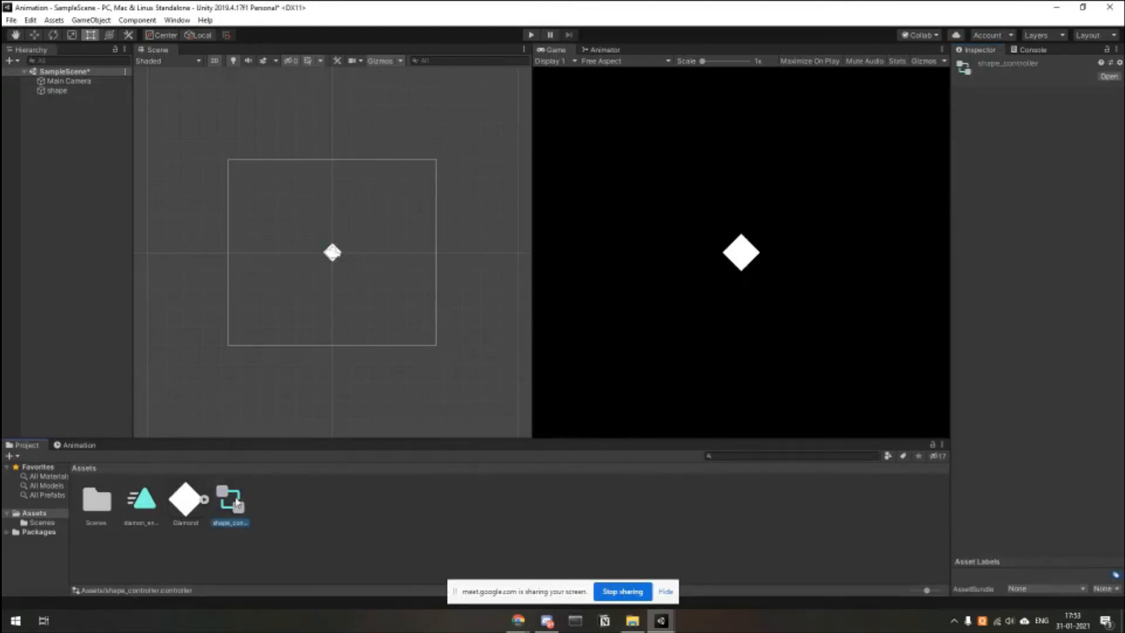
left_click(309, 512)
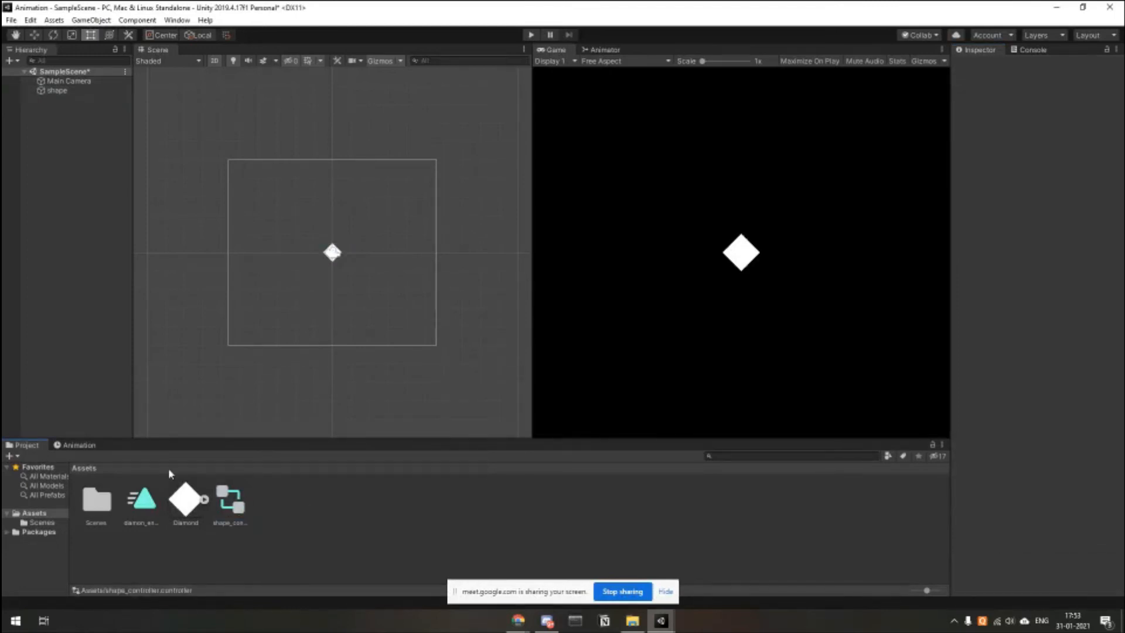
left_click(141, 499)
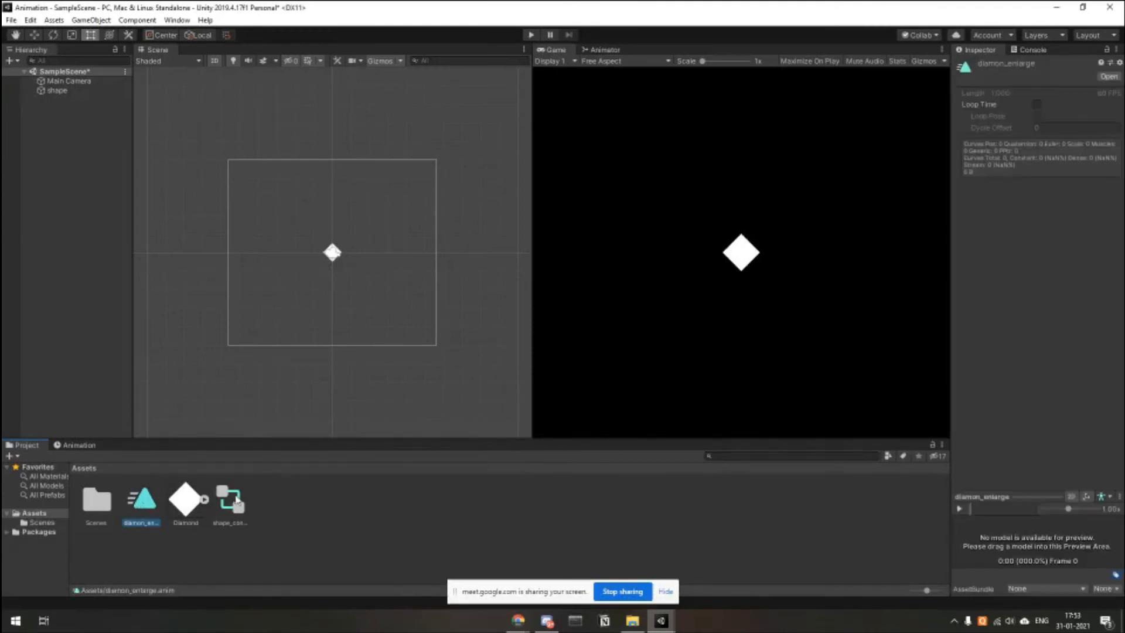
Assign shape_controller as the Controller of the shape object's Animator component and collapse that component.
left_click(58, 90)
left_click_drag(231, 503, 1041, 183)
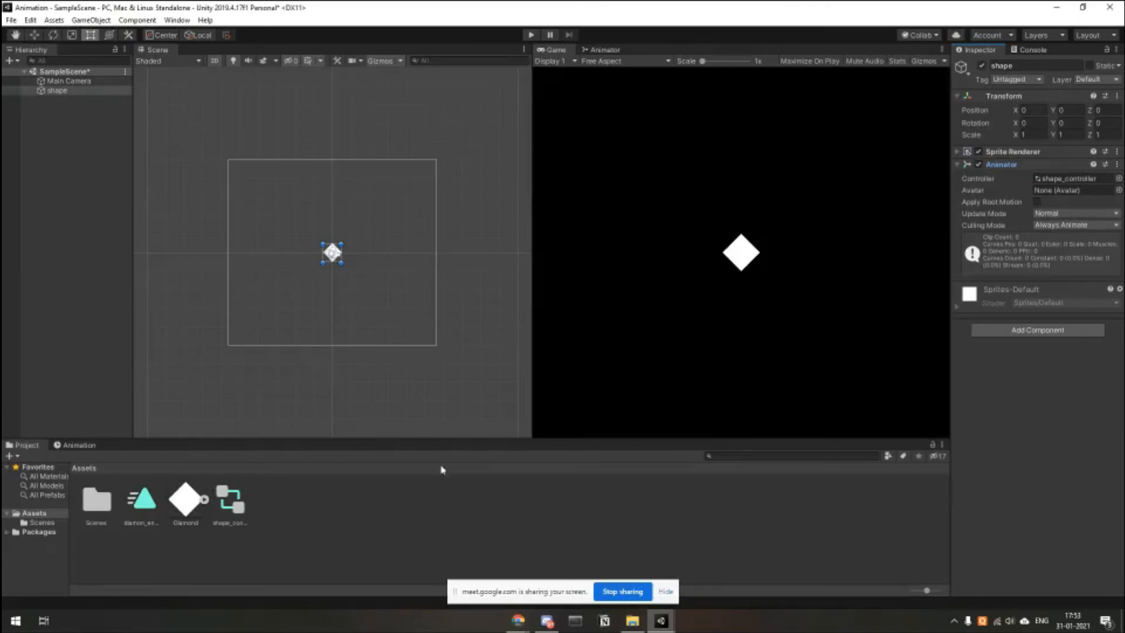
right_click(321, 493)
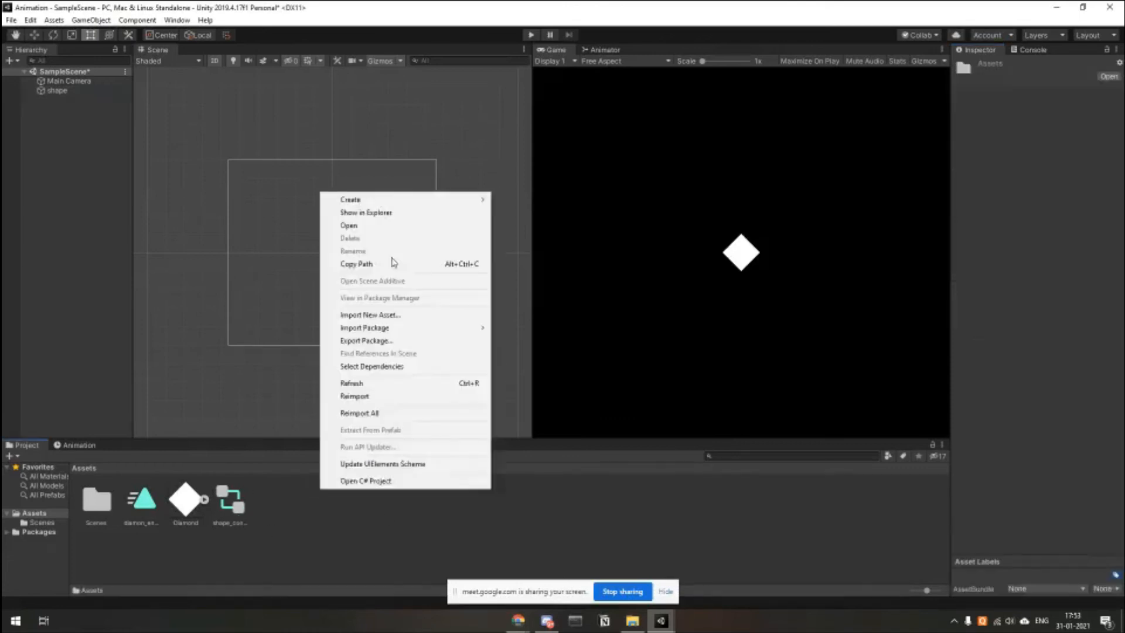
left_click(318, 516)
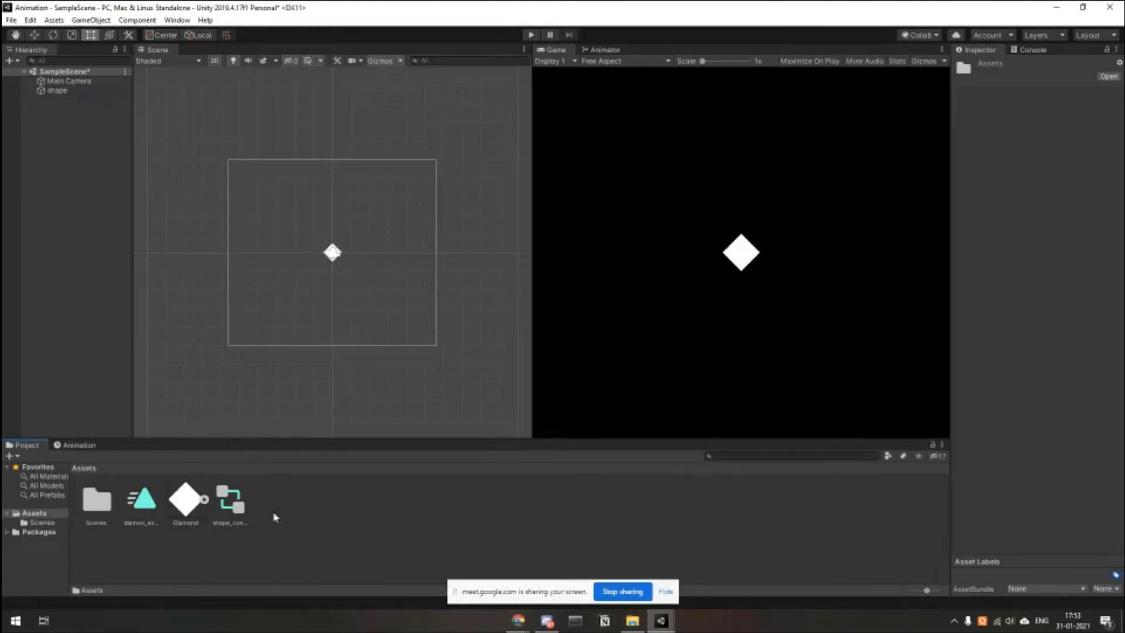
left_click(79, 91)
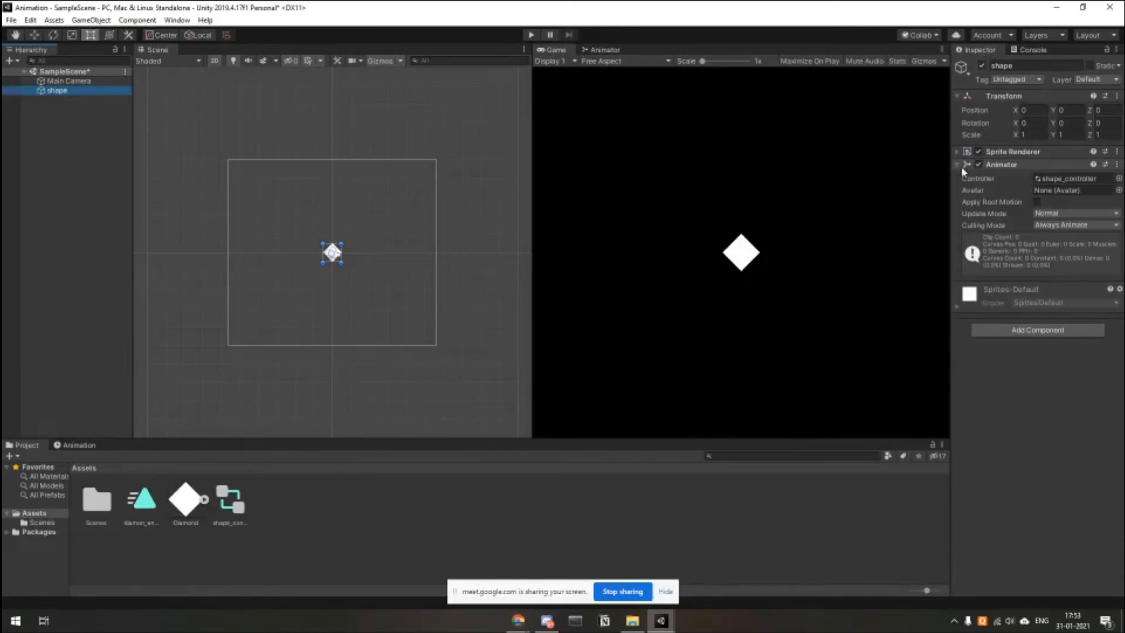
left_click(964, 164)
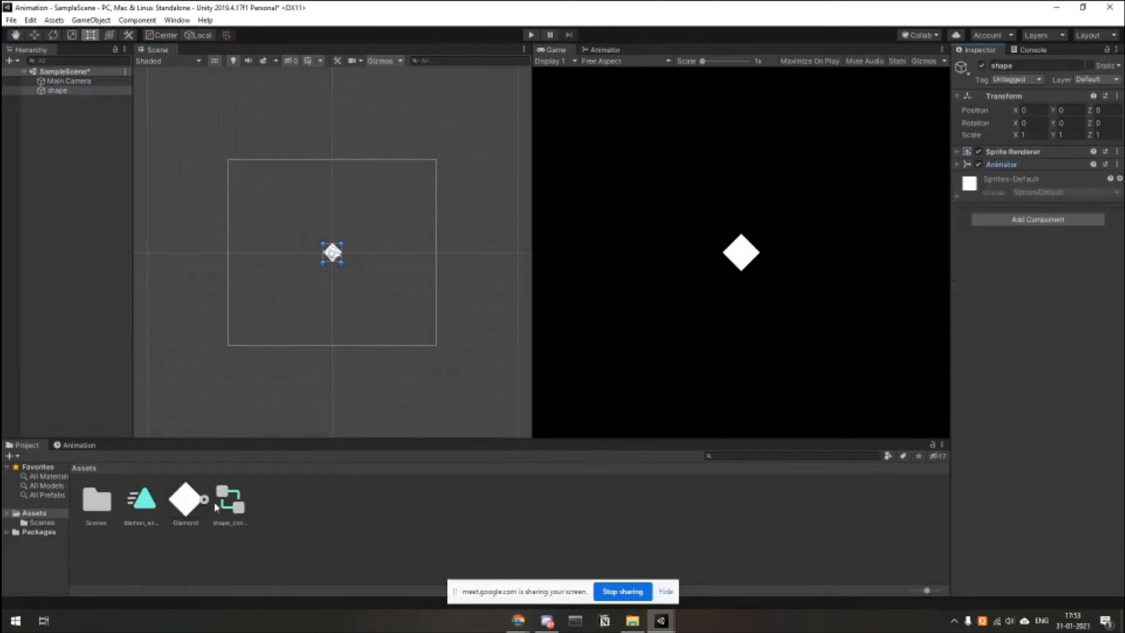
Open the shape_controller graph, enlarge its graph area, and spread out the Any State, diamon_enlarge and Exit nodes.
double_click(228, 502)
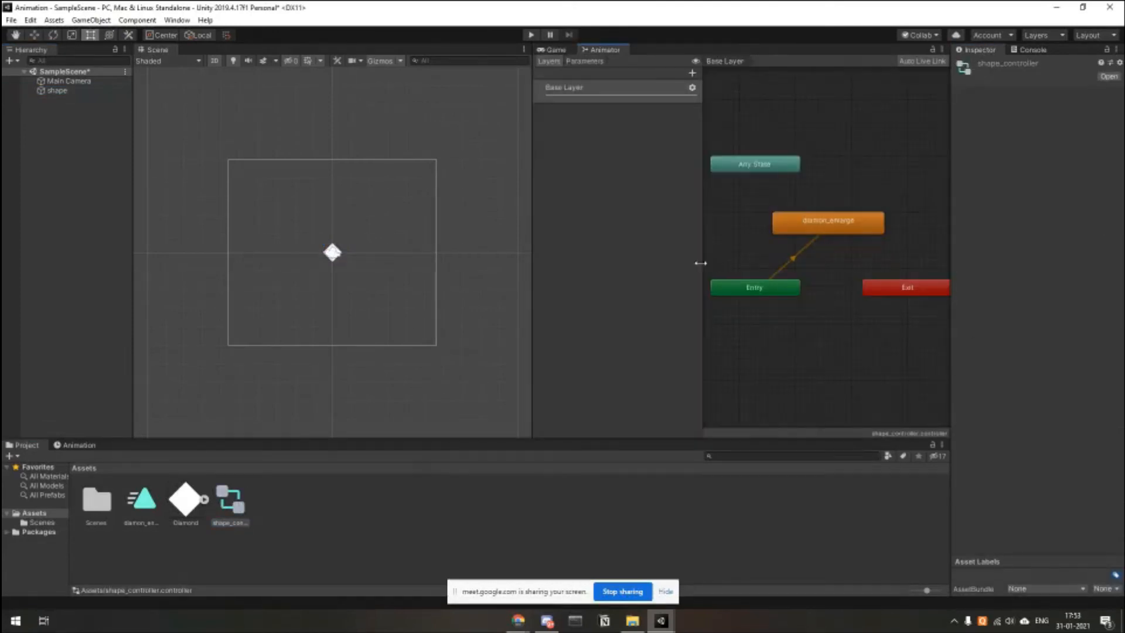
left_click_drag(700, 263, 657, 263)
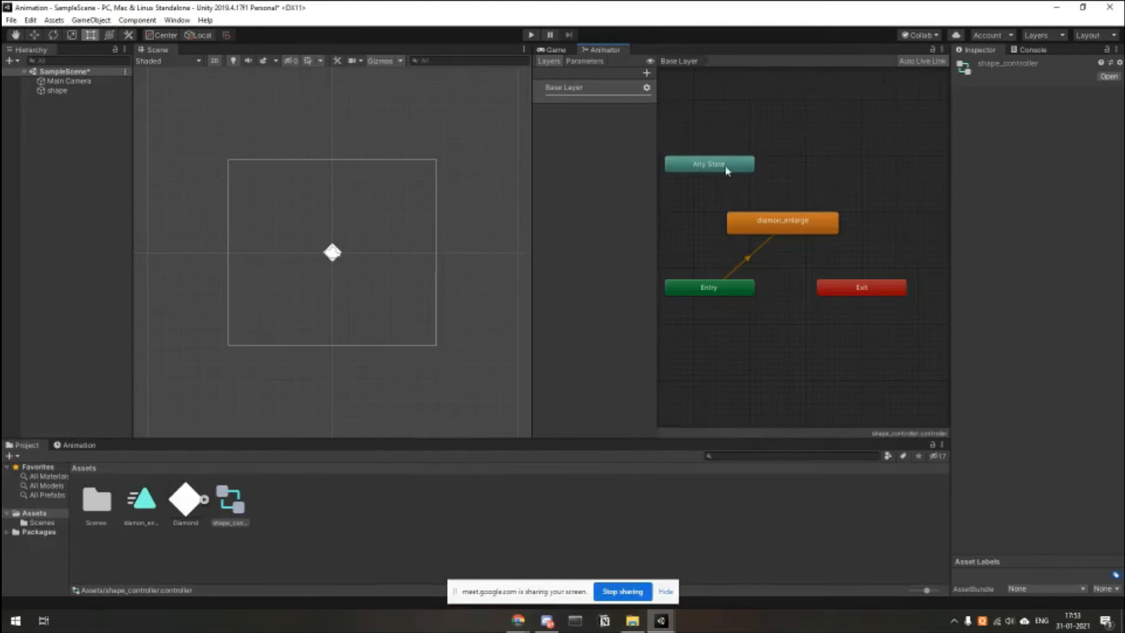
left_click_drag(727, 169, 760, 164)
left_click_drag(786, 226, 824, 217)
left_click_drag(863, 291, 913, 290)
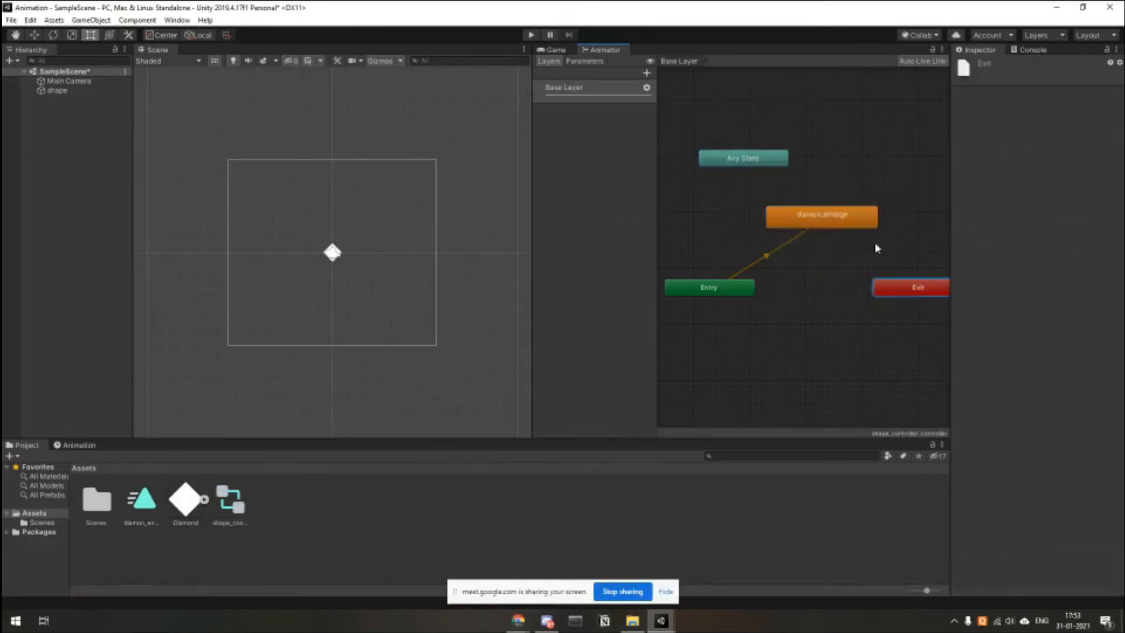
left_click_drag(762, 164, 756, 153)
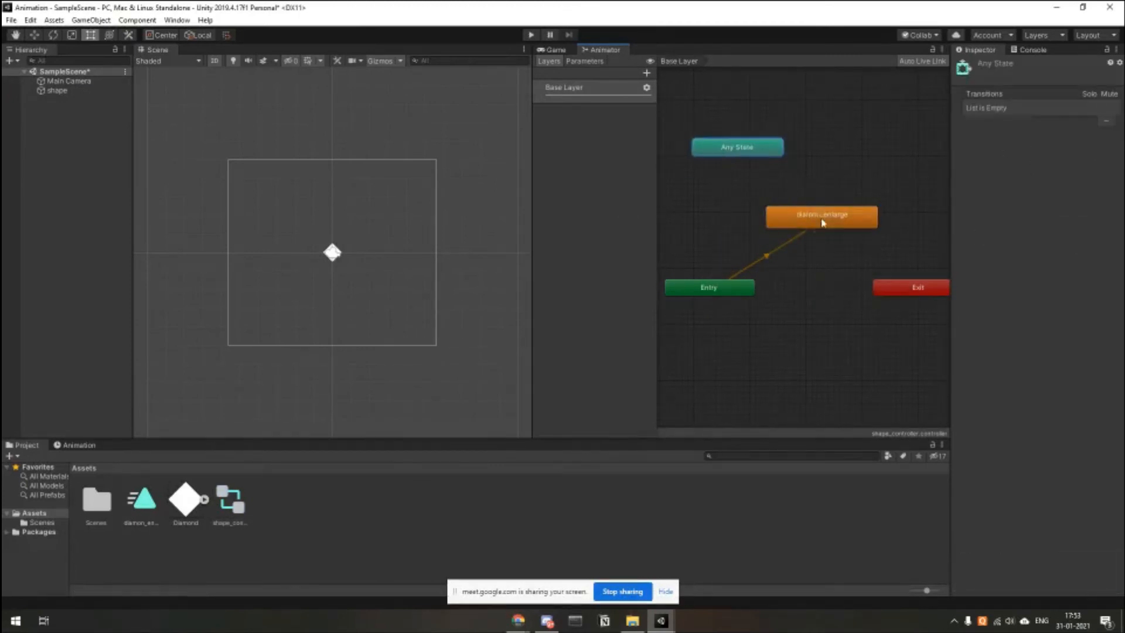
left_click_drag(815, 214, 804, 212)
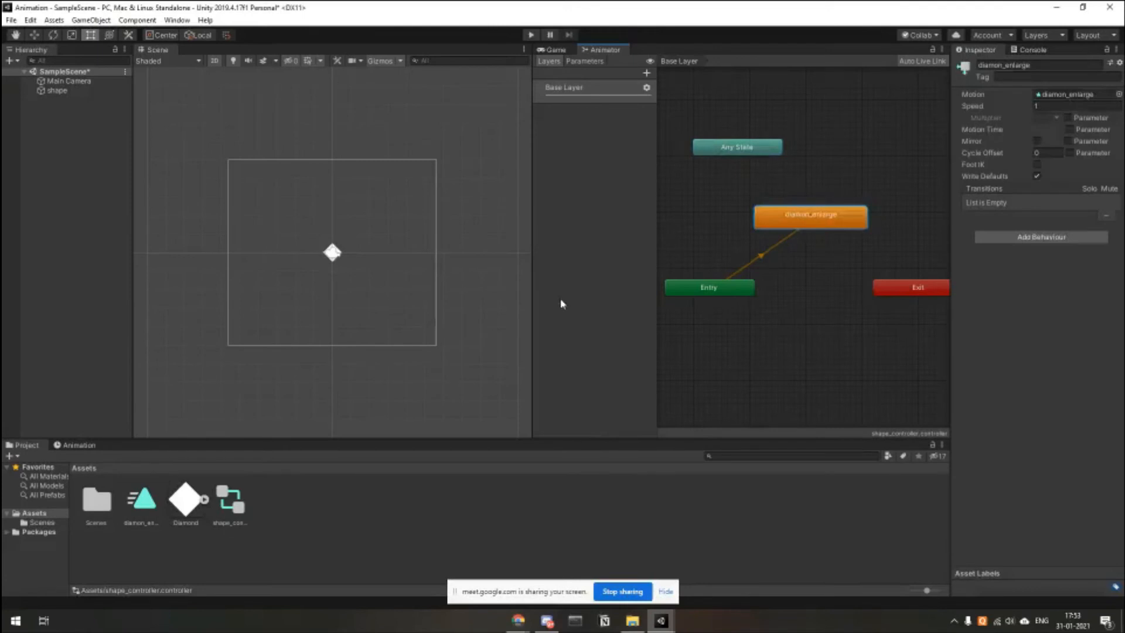
Open the diamon_enlarge clip for editing on the shape object and check the list of its available clips.
double_click(151, 503)
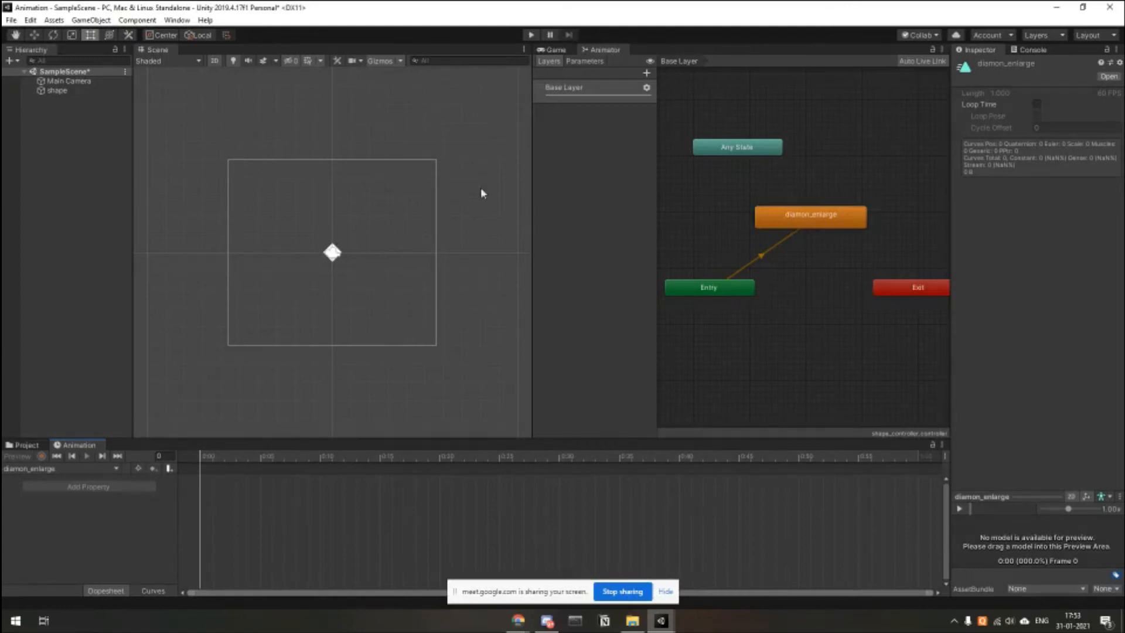
left_click(57, 92)
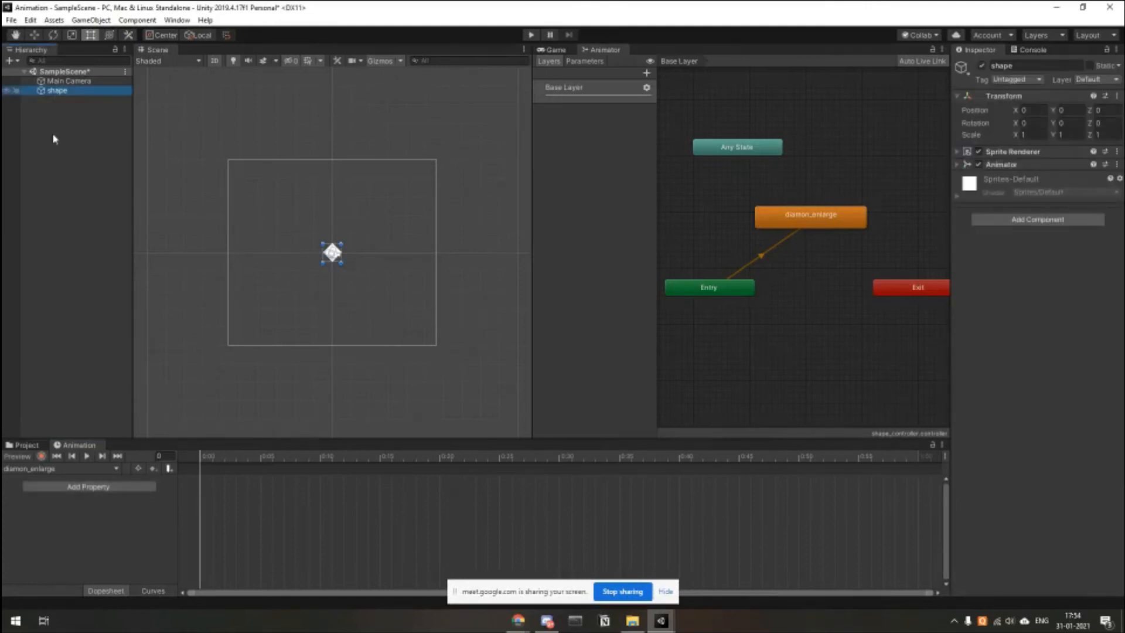
left_click(66, 471)
left_click(72, 561)
left_click(79, 469)
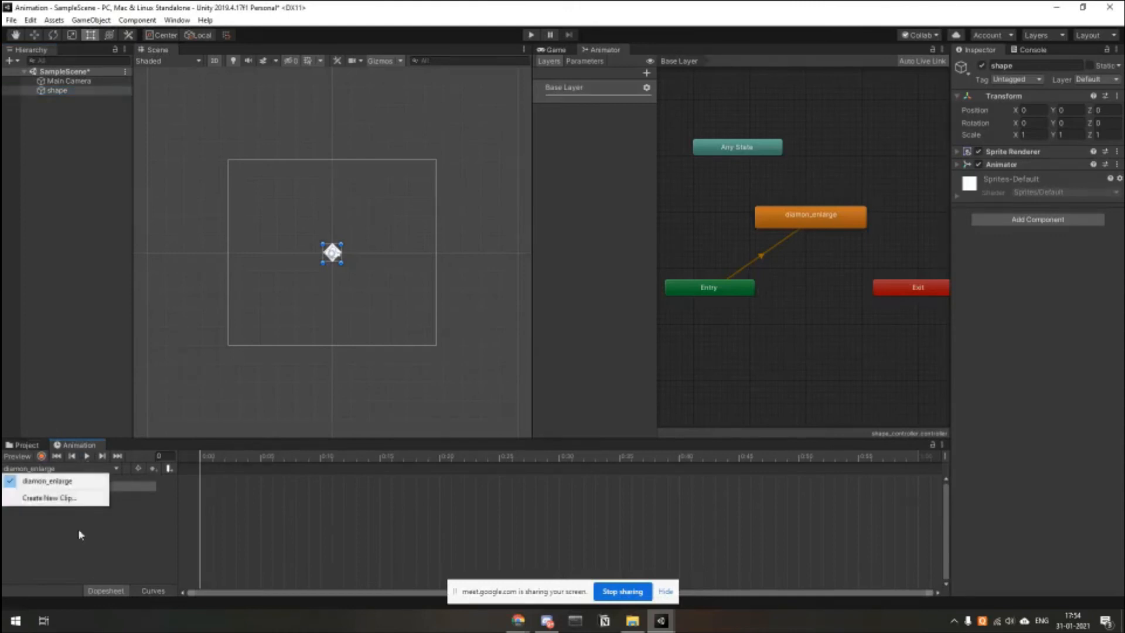
left_click(121, 521)
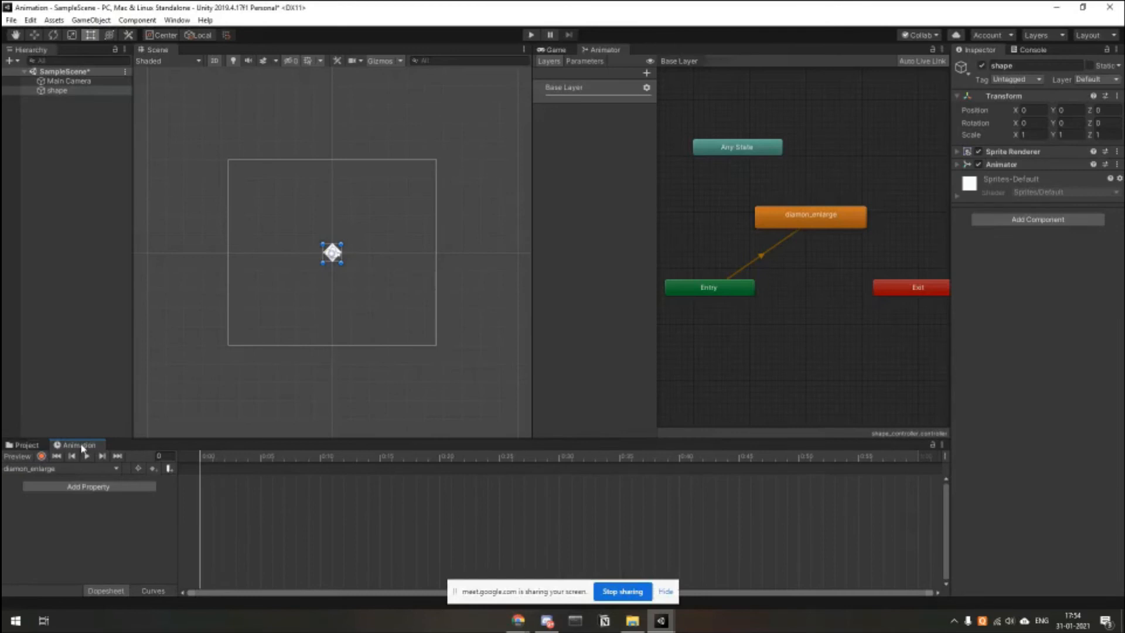
left_click(64, 472)
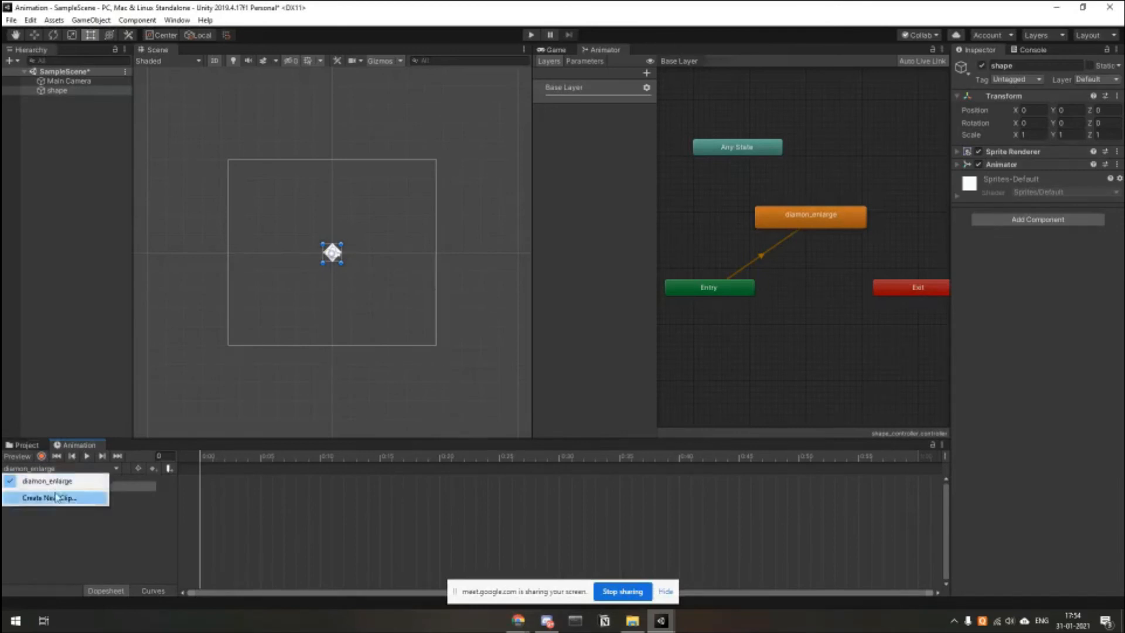
left_click(128, 525)
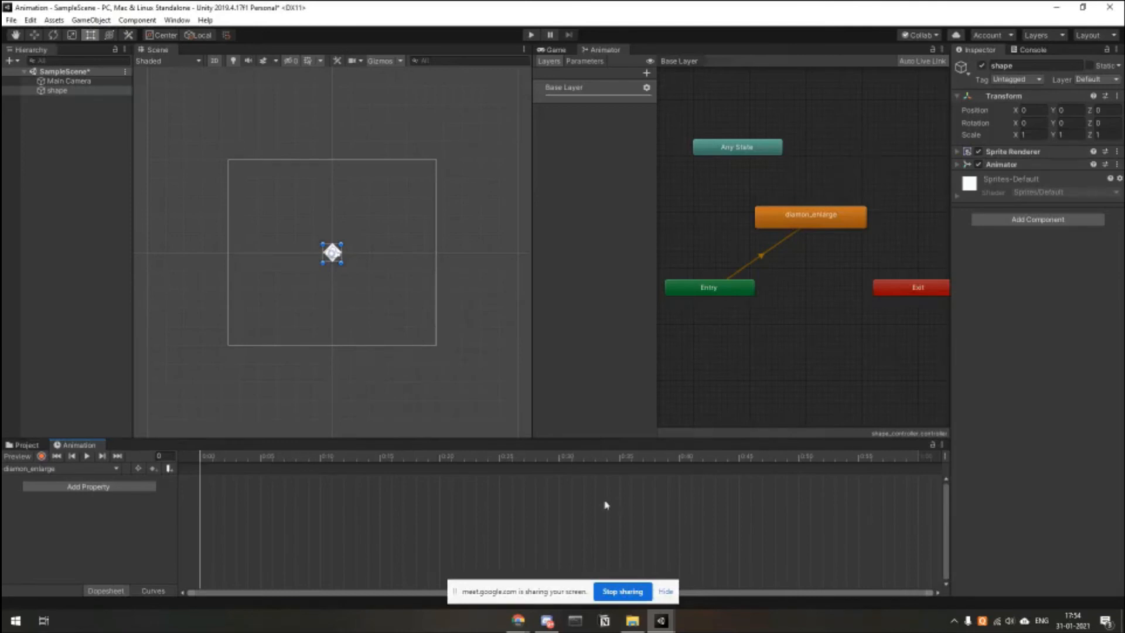
Switch to the Google Meet call to check its chat, and return to the Animation project in Unity.
mouse_move(518, 621)
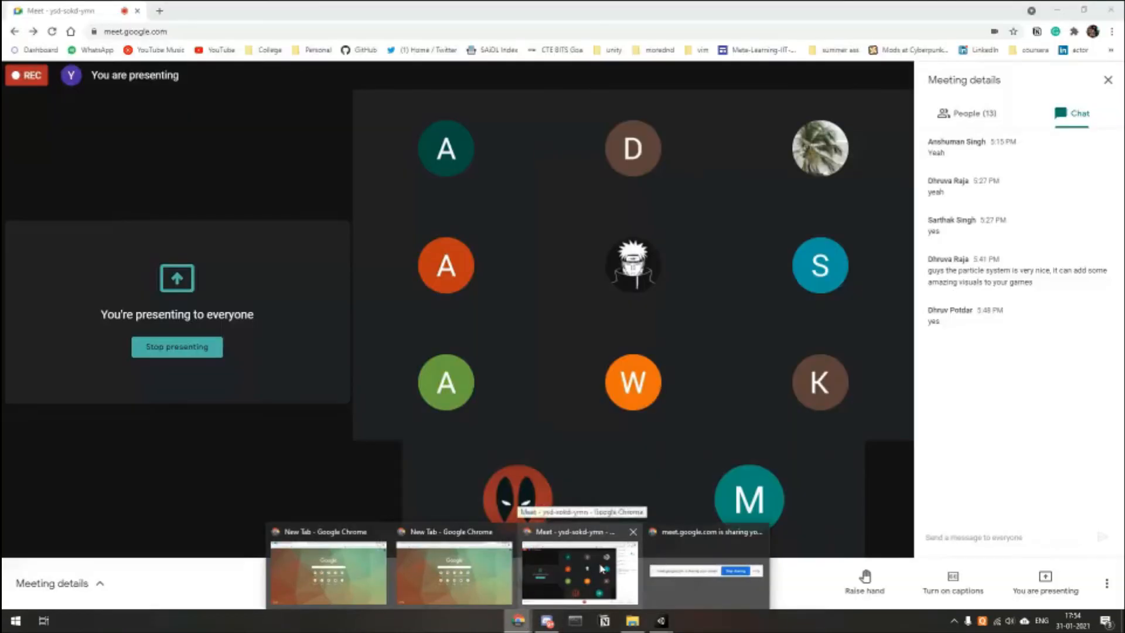
left_click(601, 568)
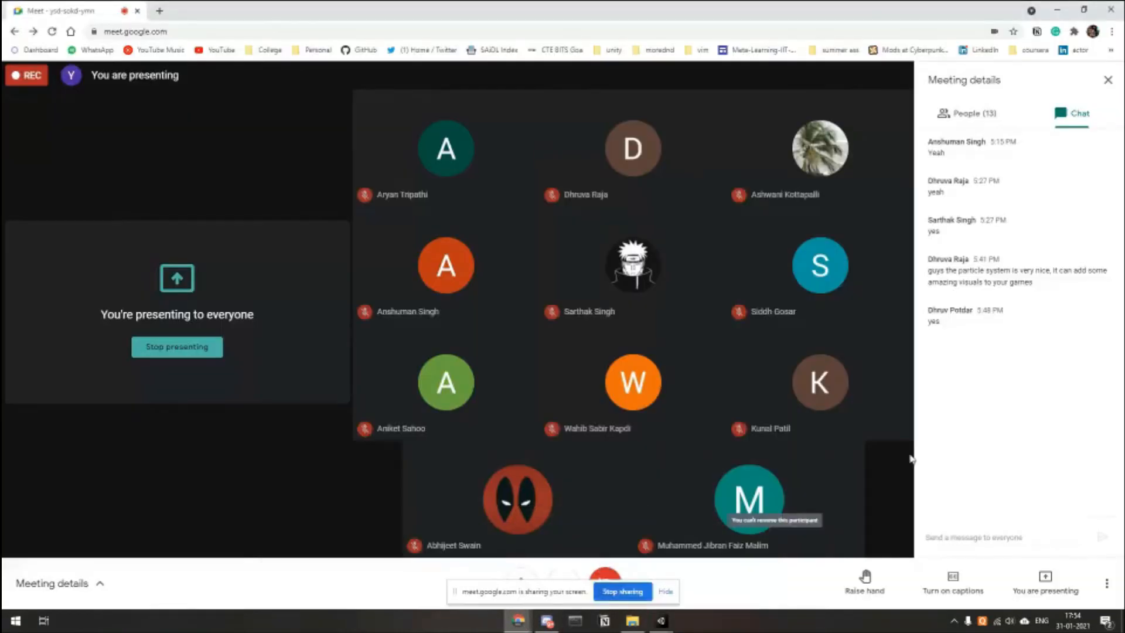
mouse_move(661, 621)
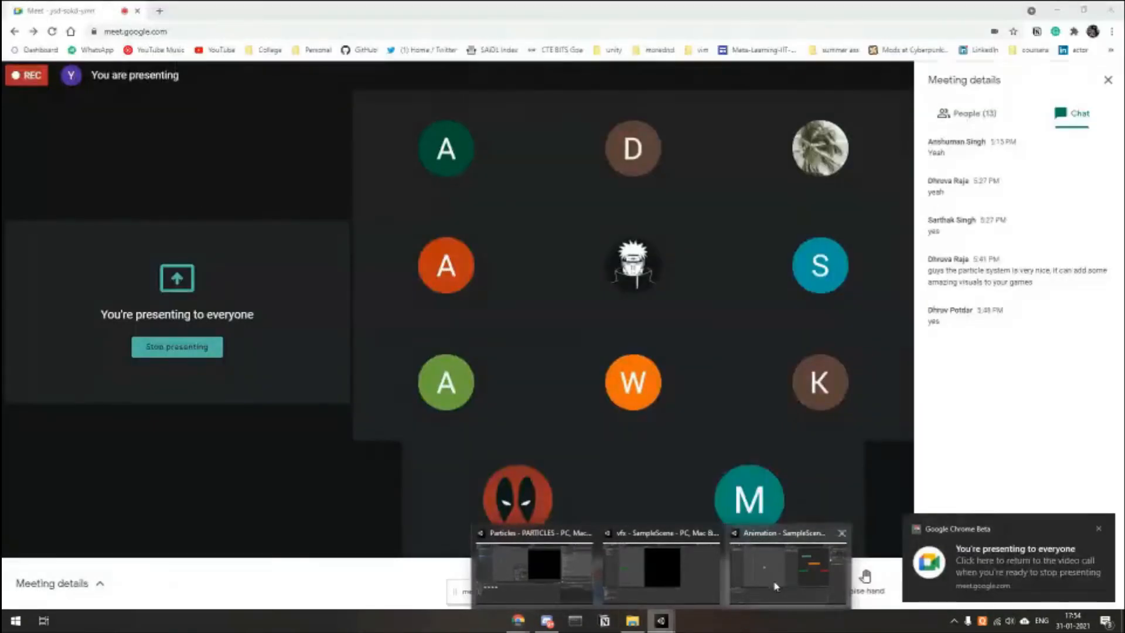
left_click(788, 566)
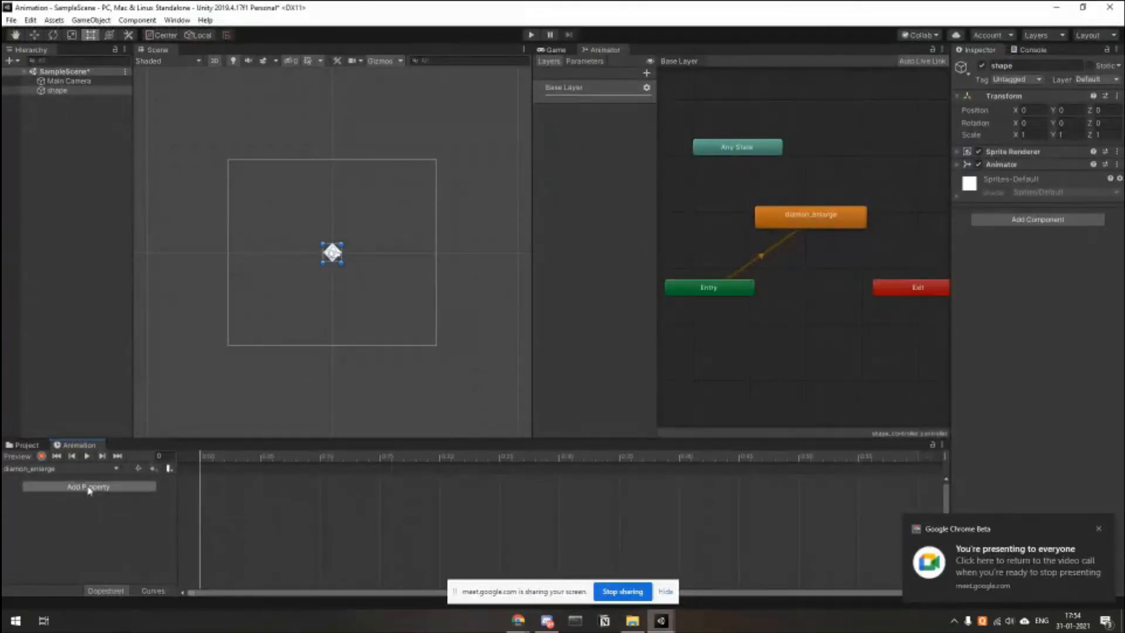
Add the shape object's Transform Scale property to the diamon_enlarge clip.
left_click(133, 492)
left_click(164, 470)
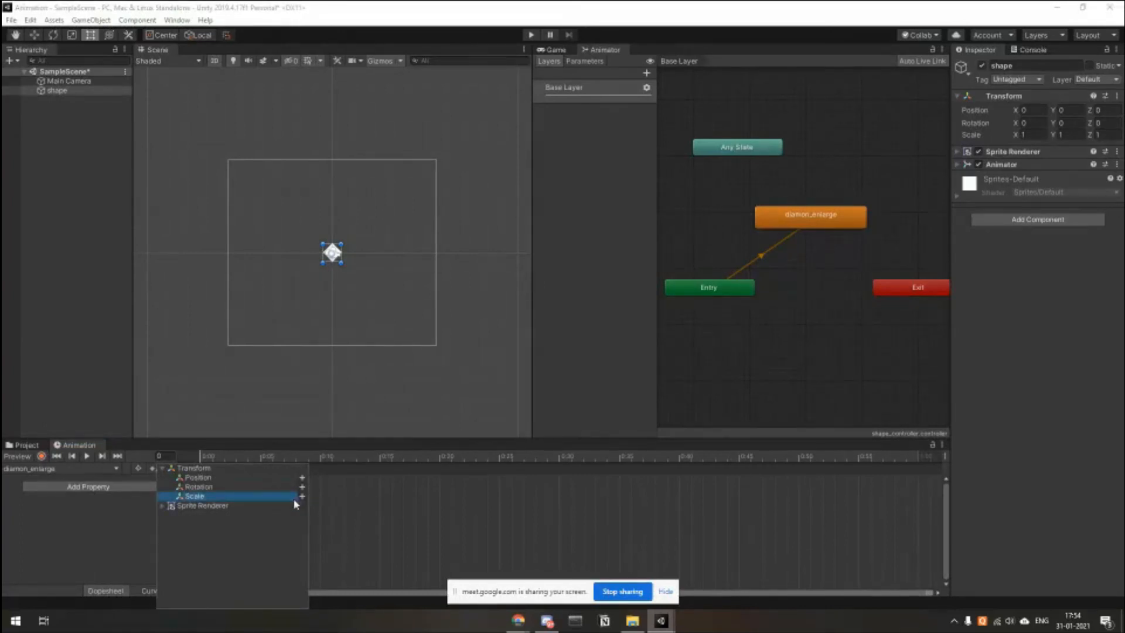
left_click(302, 496)
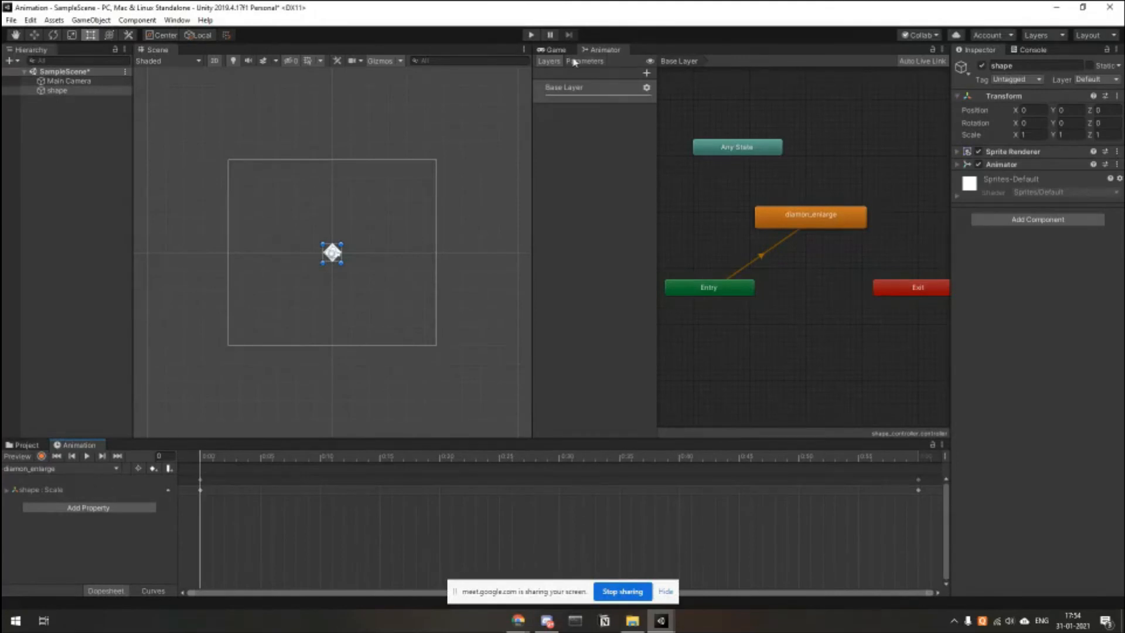
Show the Game view and start keyframe recording for the shape's Scale in the diamon_enlarge clip.
left_click(555, 50)
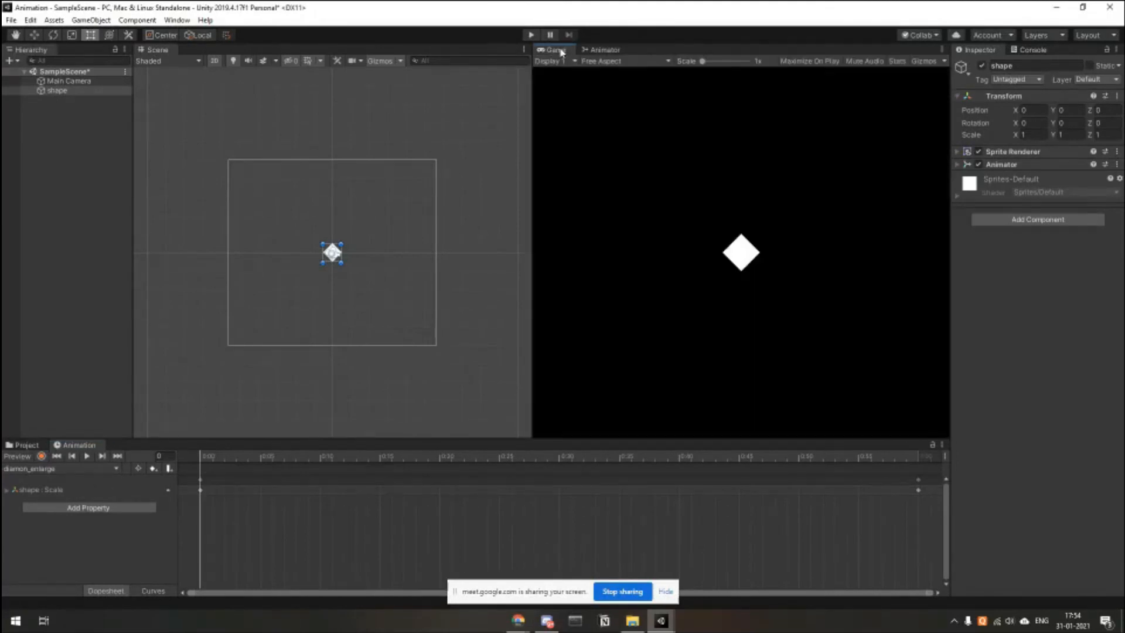
left_click(39, 492)
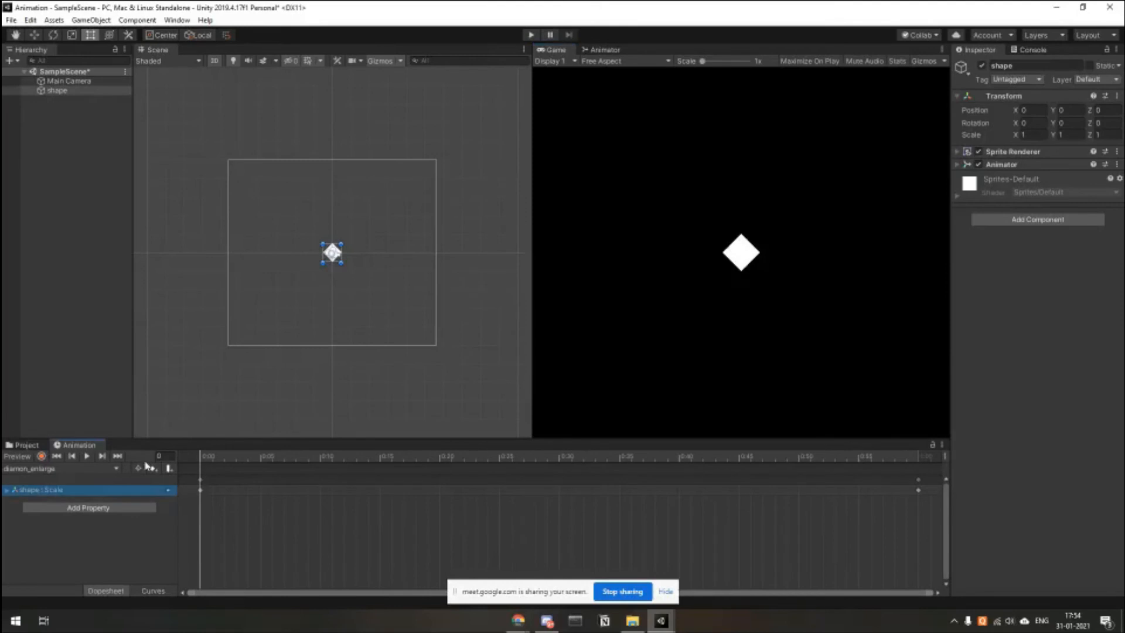
left_click(41, 456)
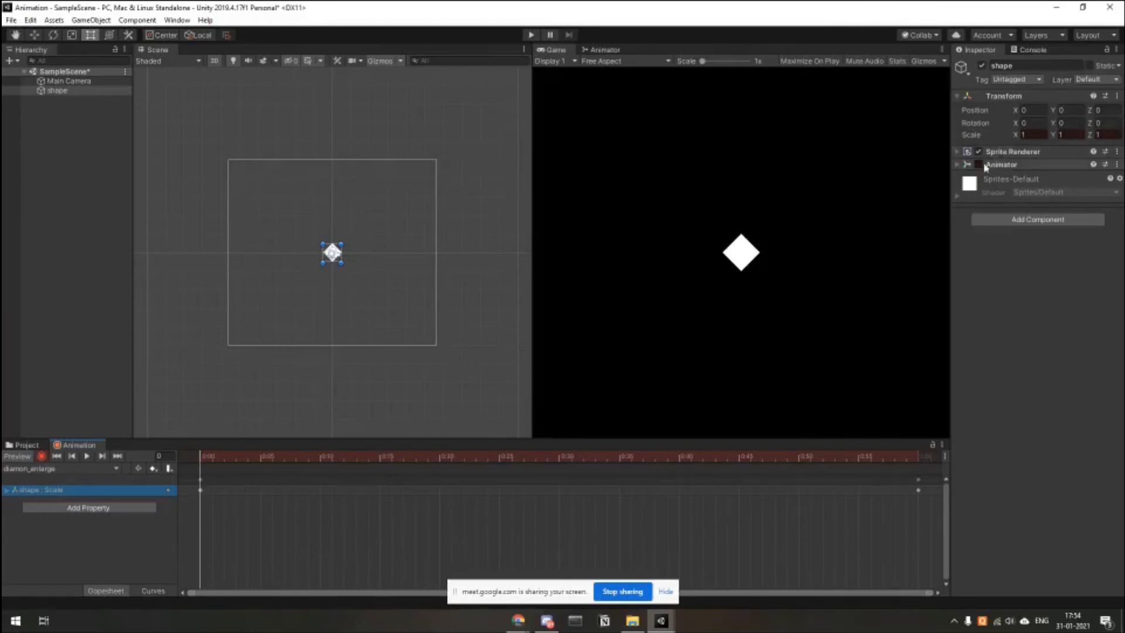
left_click(1015, 133)
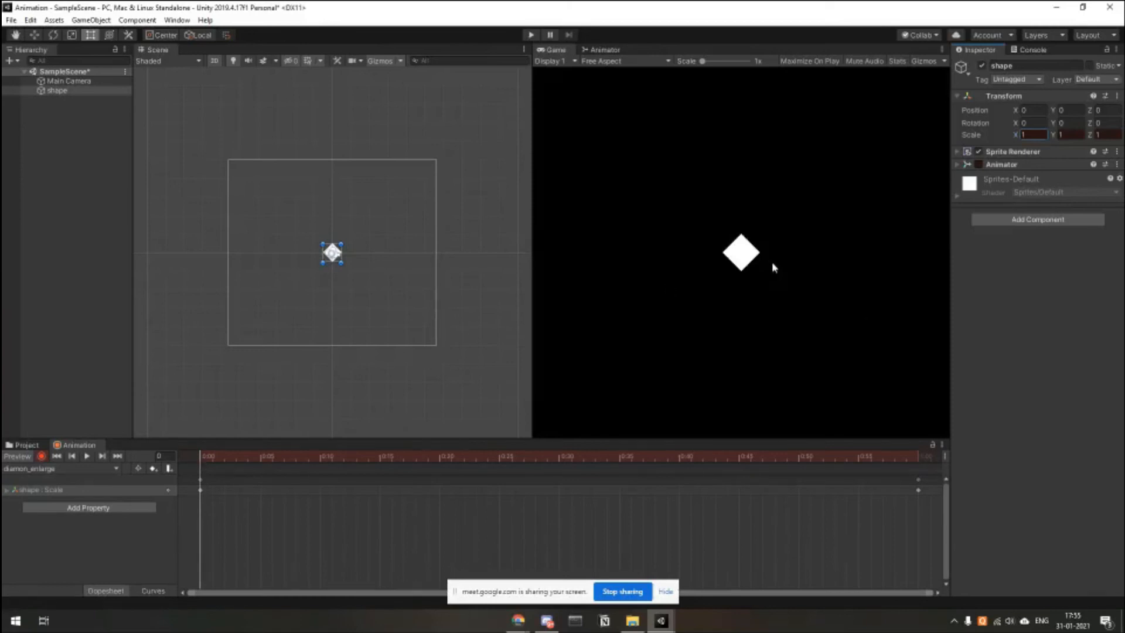
Record a keyframe at frame 20 with the shape's X scale set to 2.
left_click(439, 459)
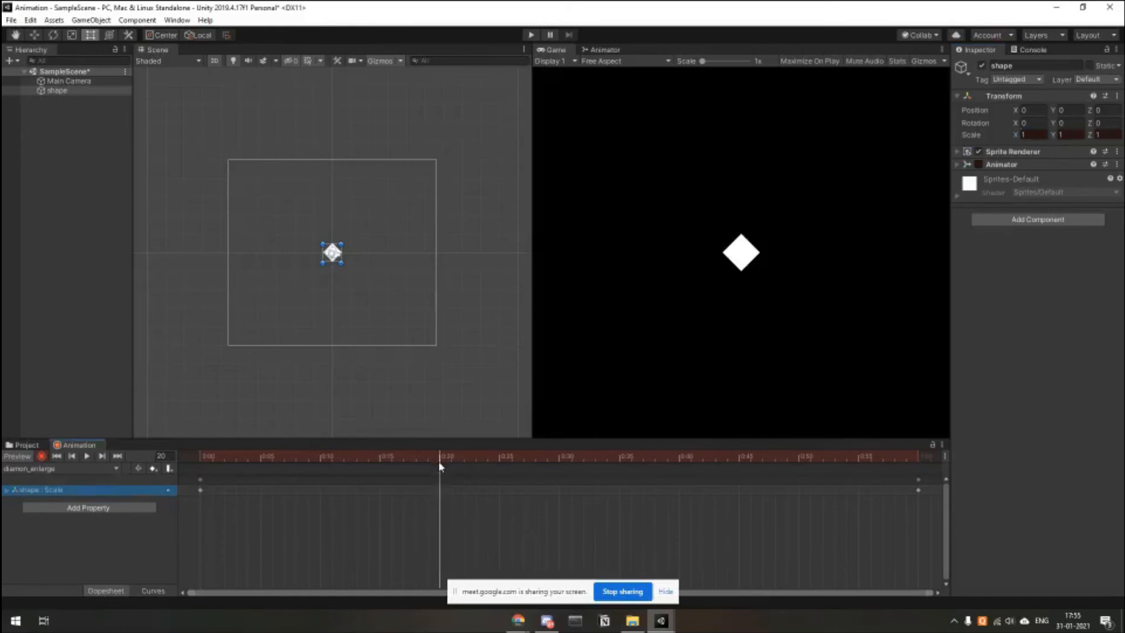
left_click(1022, 136)
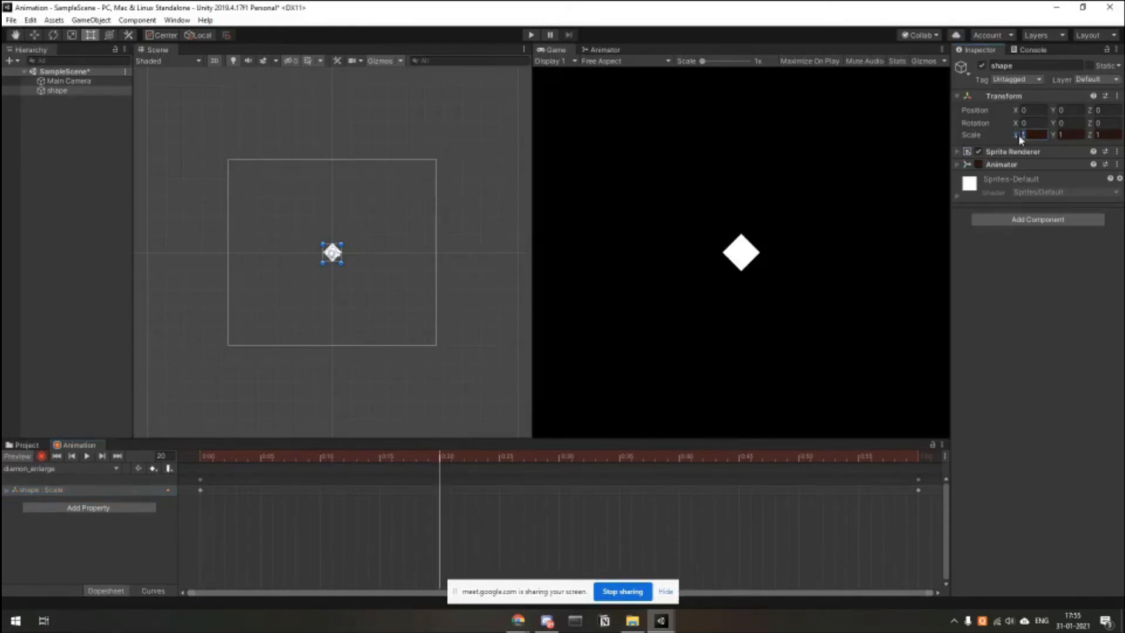
type("2")
left_click(1083, 135)
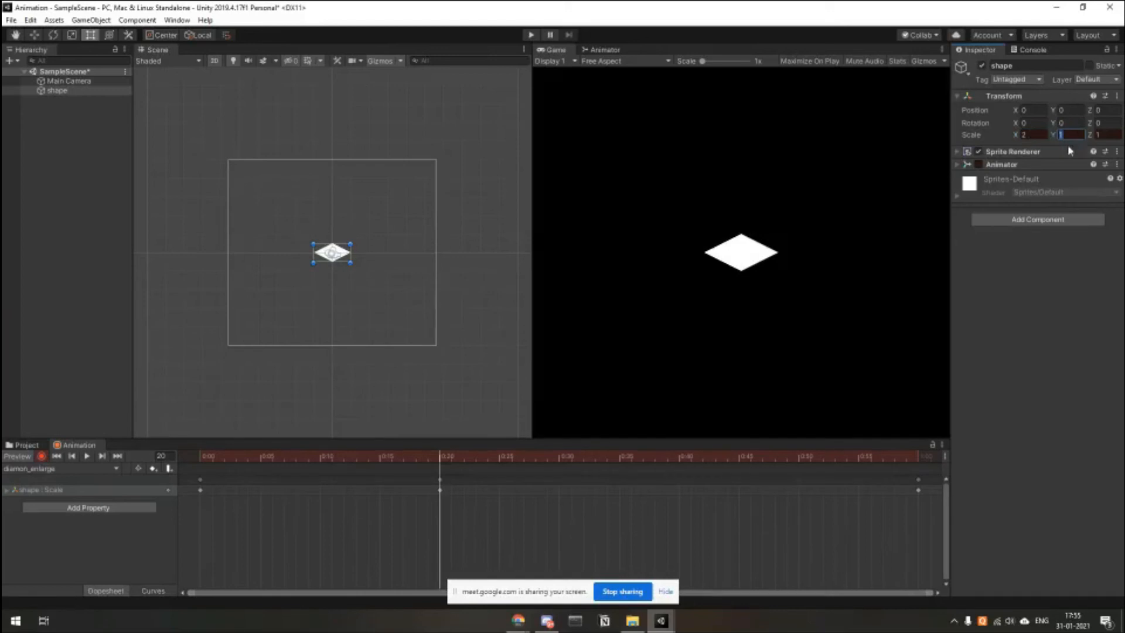
Compare frames 20 and 40, and record a keyframe at frame 40 with the shape's Y scale set to 2.
left_click(681, 462)
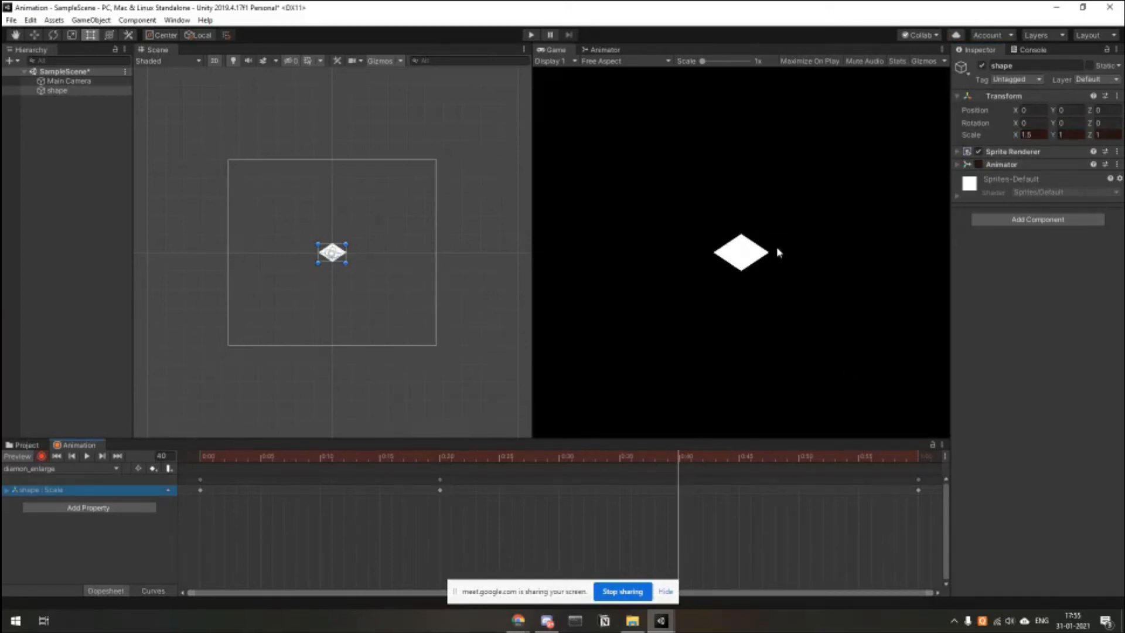
left_click(440, 459)
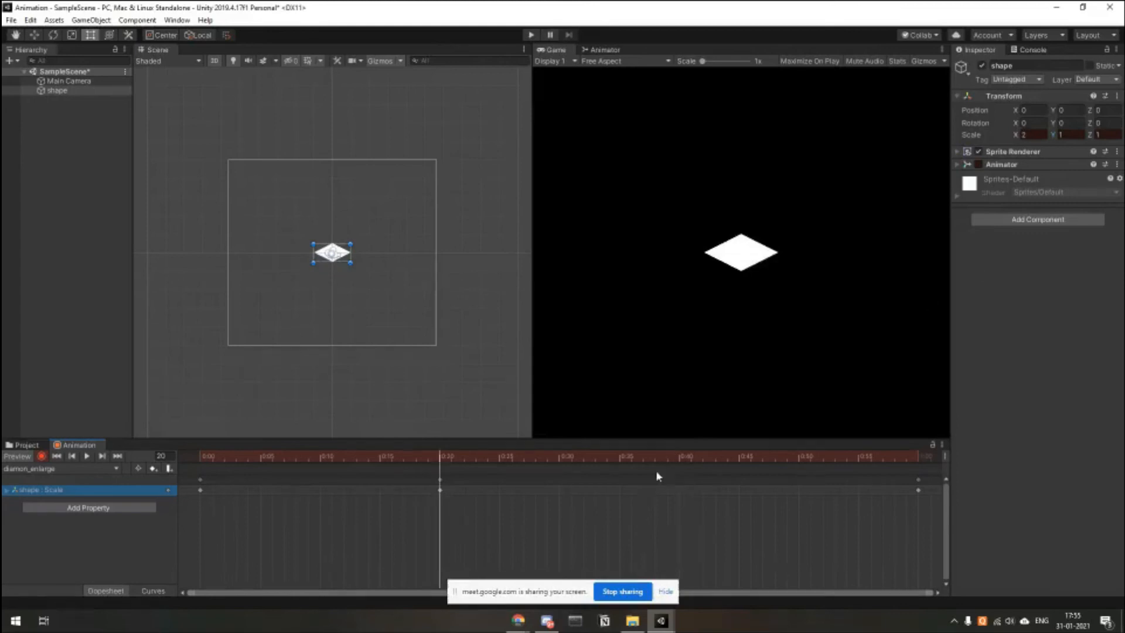
left_click(678, 460)
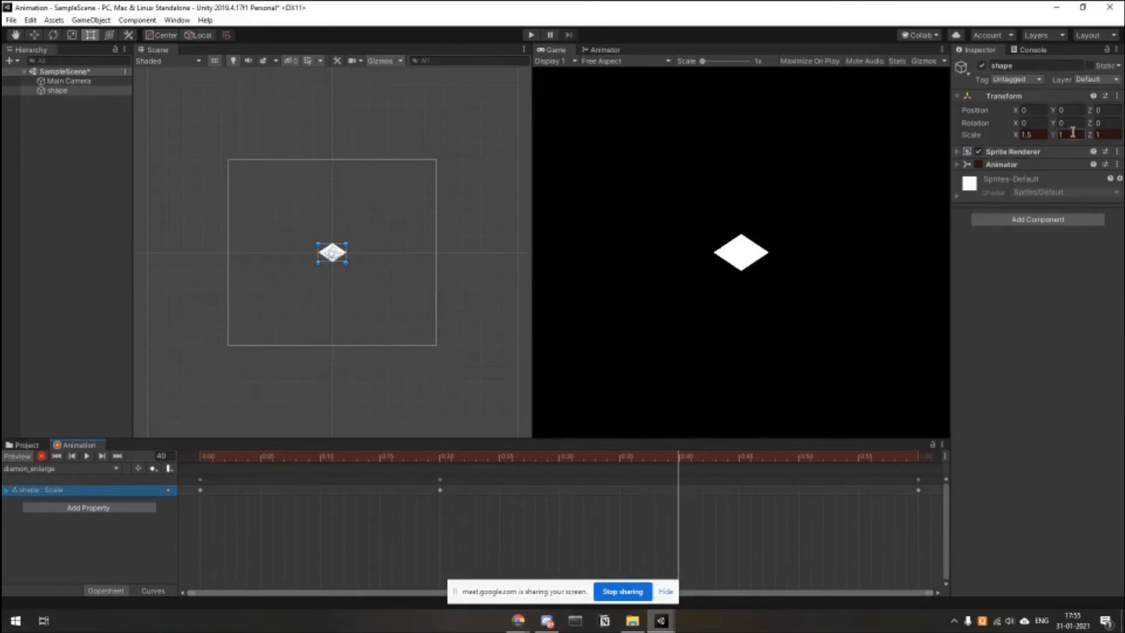
left_click(1072, 132)
type("2")
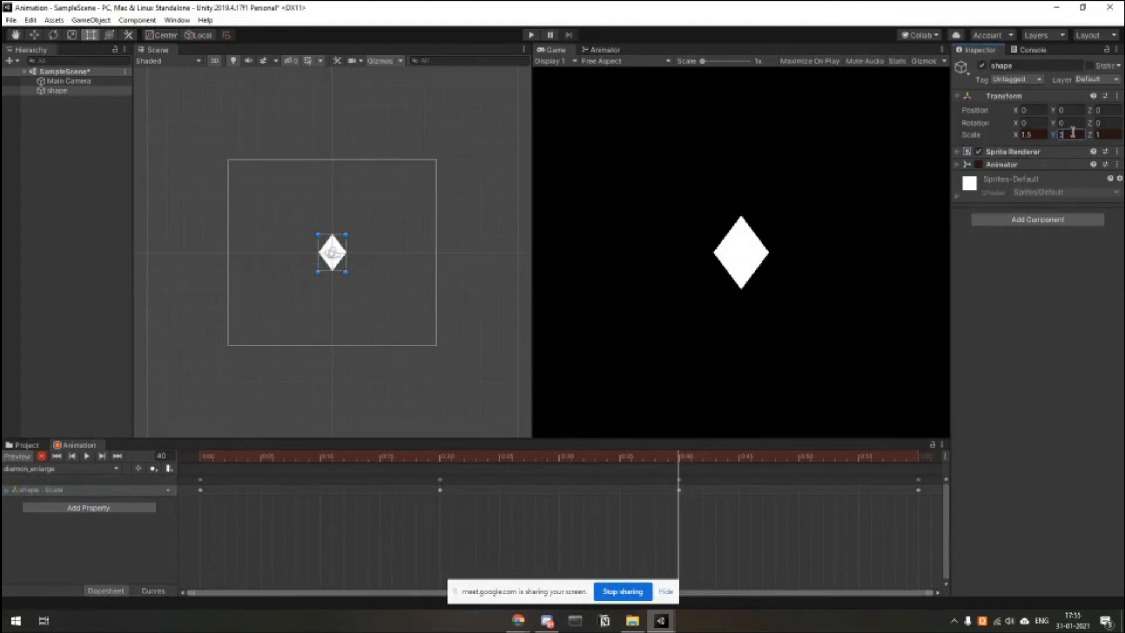
Check the pose at frame 60, and set the X scale to 2 in the frame 40 keyframe.
left_click(922, 459)
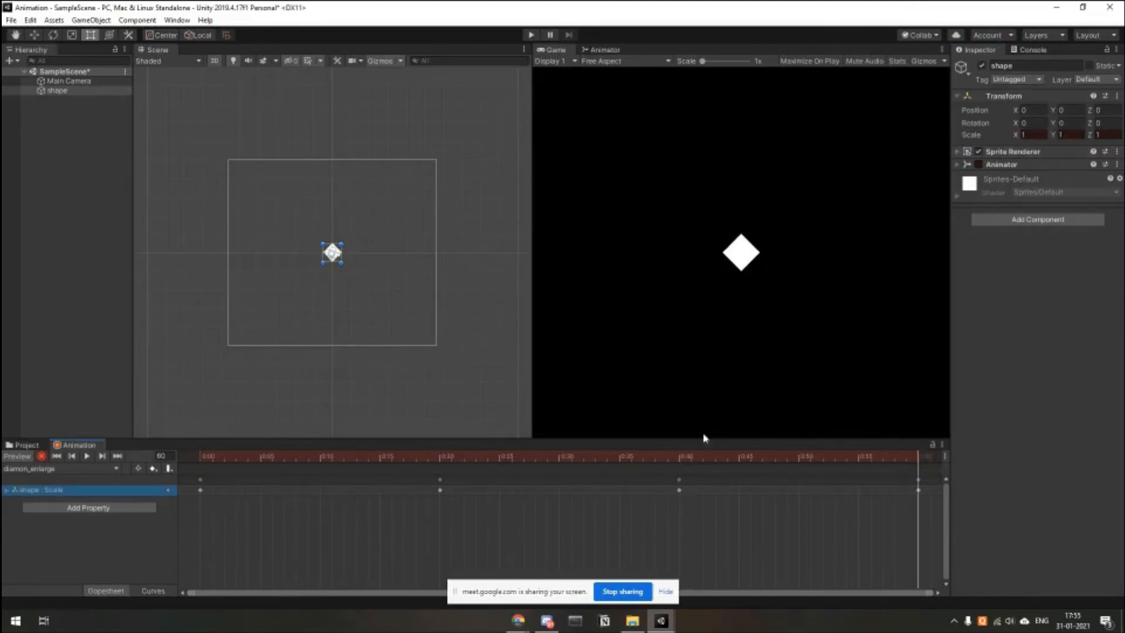
left_click(680, 457)
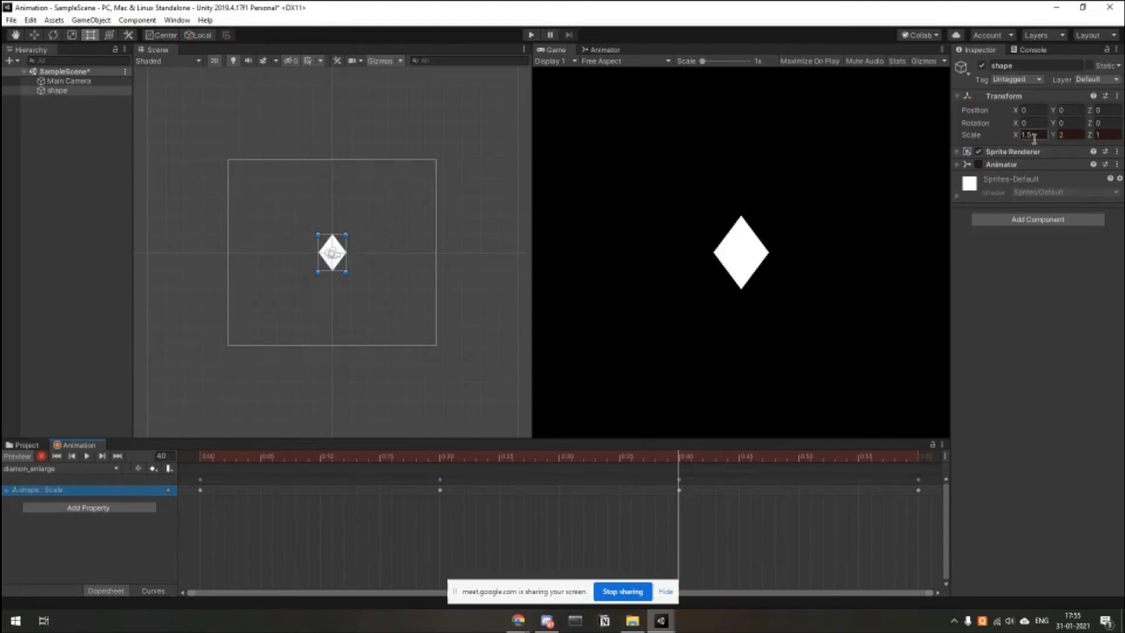
left_click(1034, 136)
Review the diamond's poses at frames 20, 40 and 60, and stop keyframe recording.
left_click(443, 457)
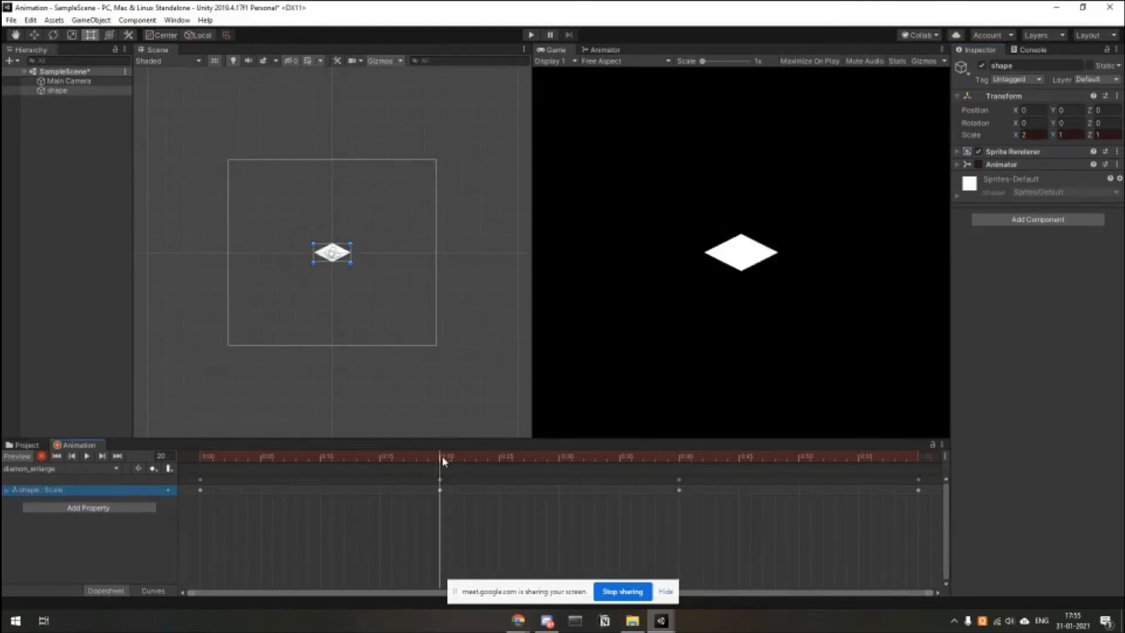
left_click(680, 456)
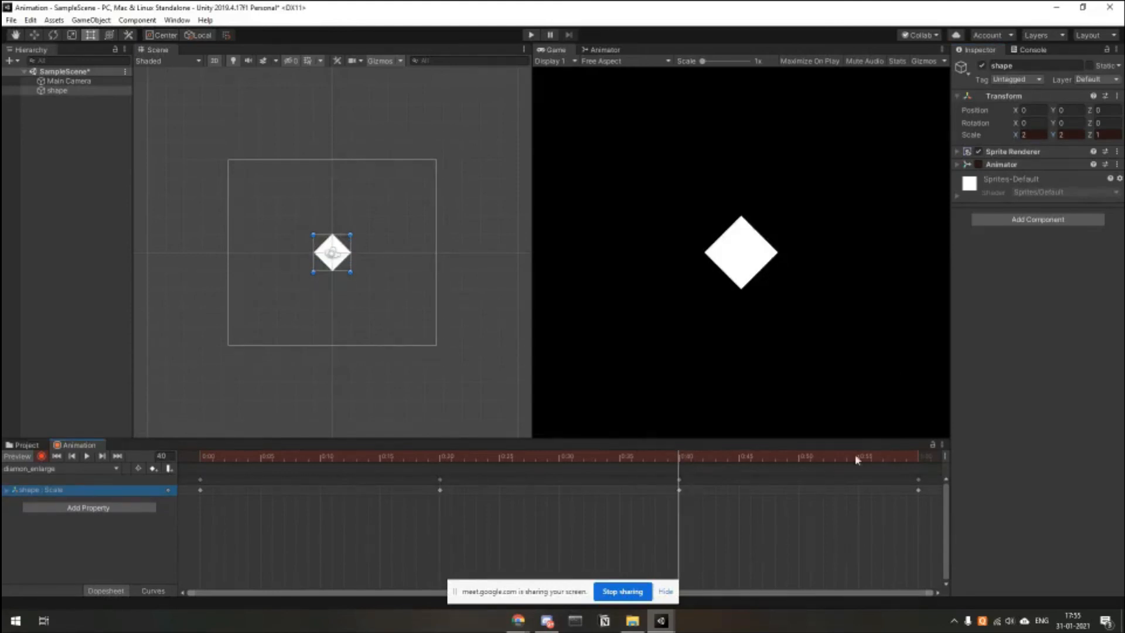
left_click(918, 456)
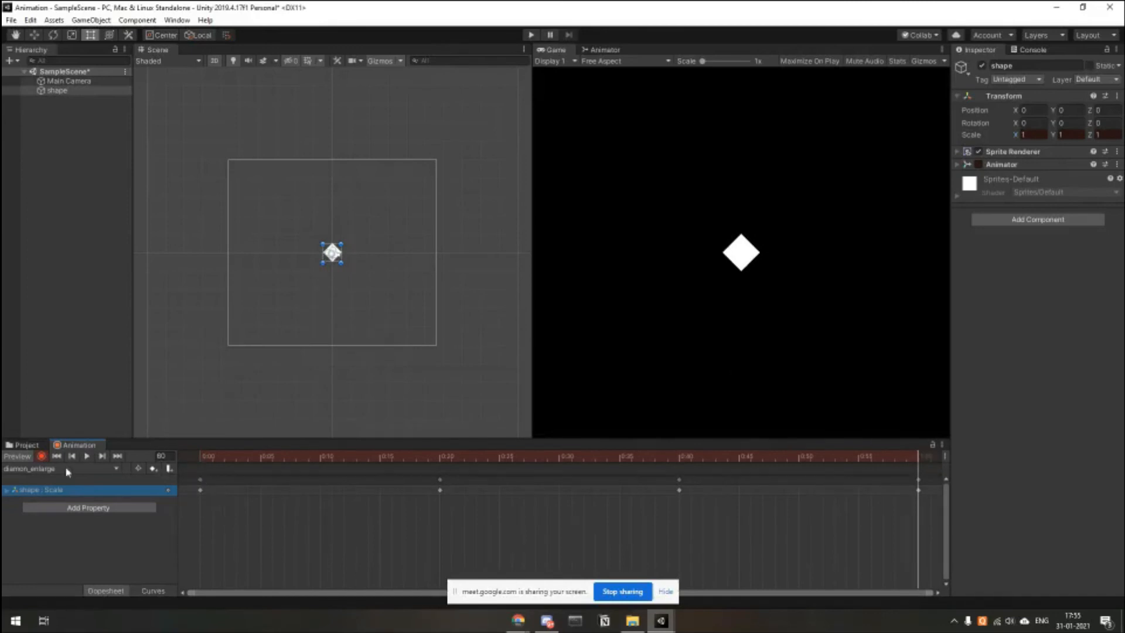
left_click(42, 456)
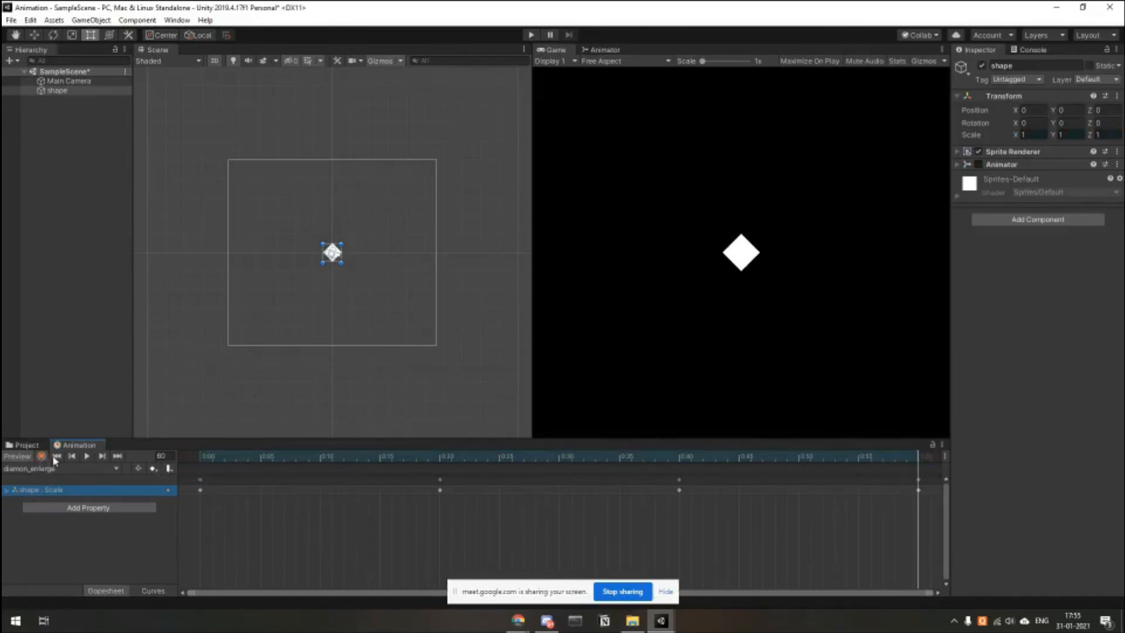
Preview the diamon_enlarge clip and compare the diamond's shape between the keyframes at frames 0 and 20.
left_click(87, 456)
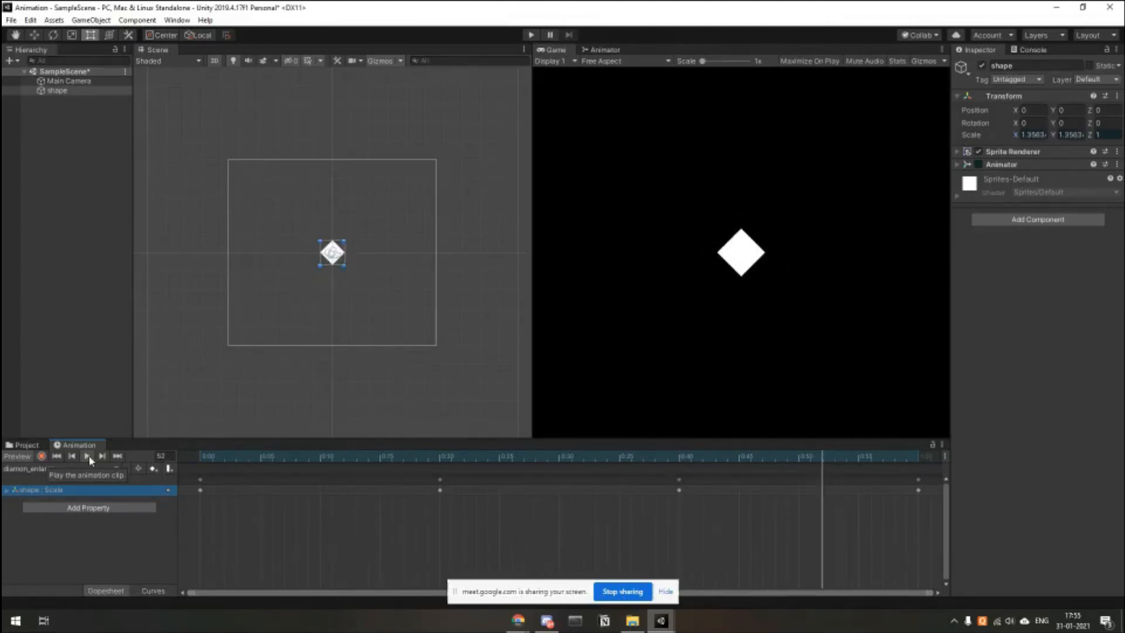
scroll(412, 504, "down", 1)
scroll(410, 499, "down", 3)
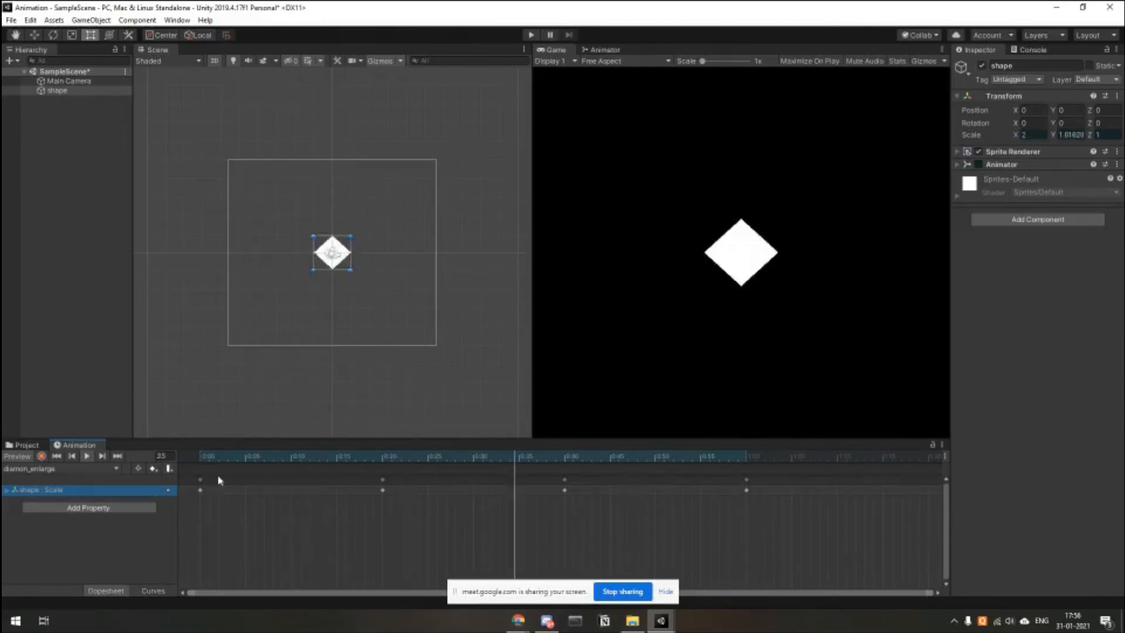
left_click(297, 455)
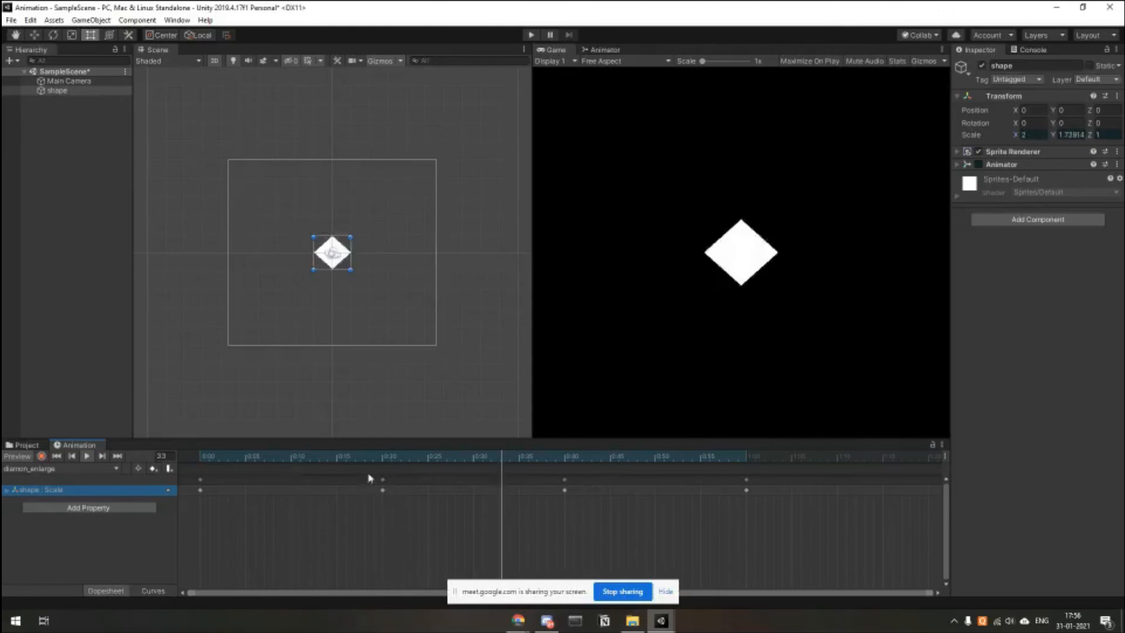
left_click(384, 458)
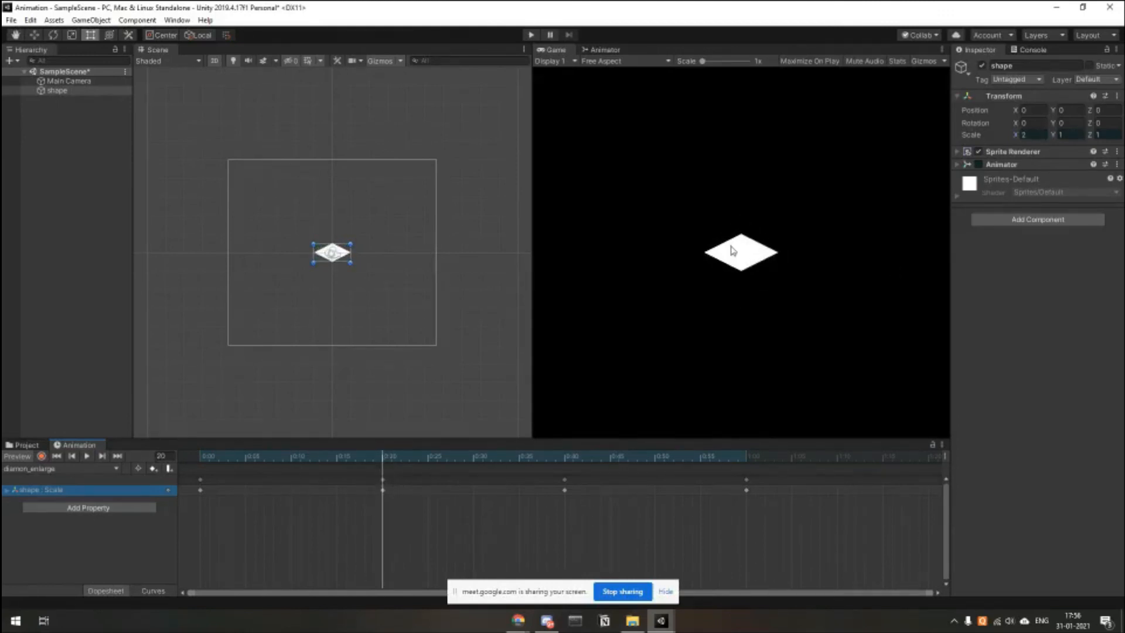
left_click(203, 457)
left_click(384, 459)
Test the scene briefly in Play mode, reselect the shape object and preview its diamon_enlarge clip again.
left_click(530, 35)
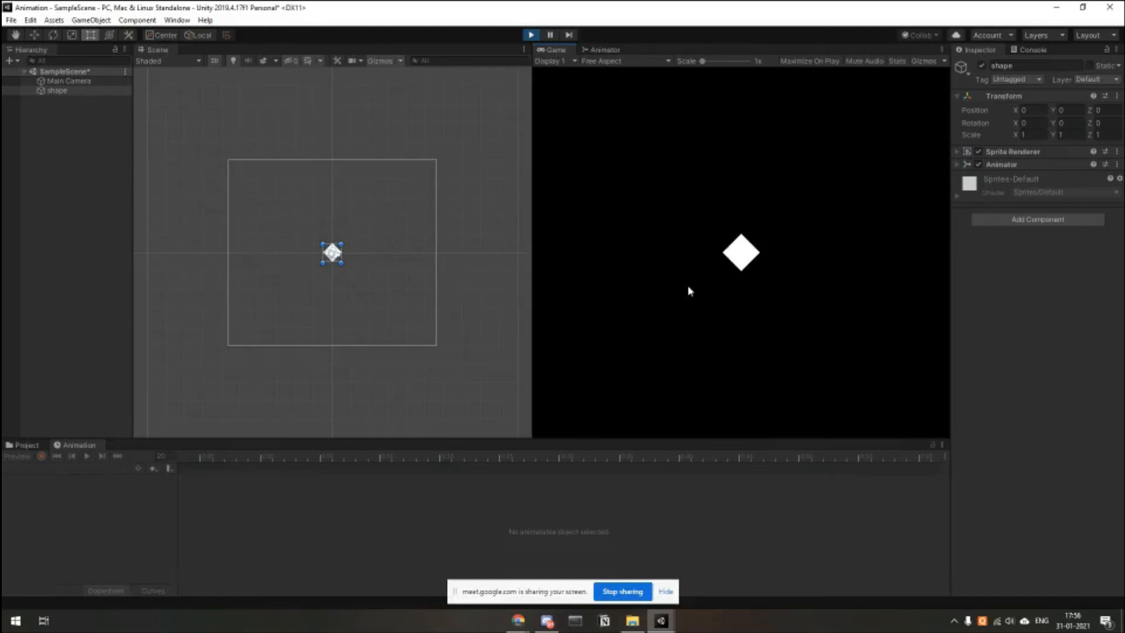
left_click(530, 36)
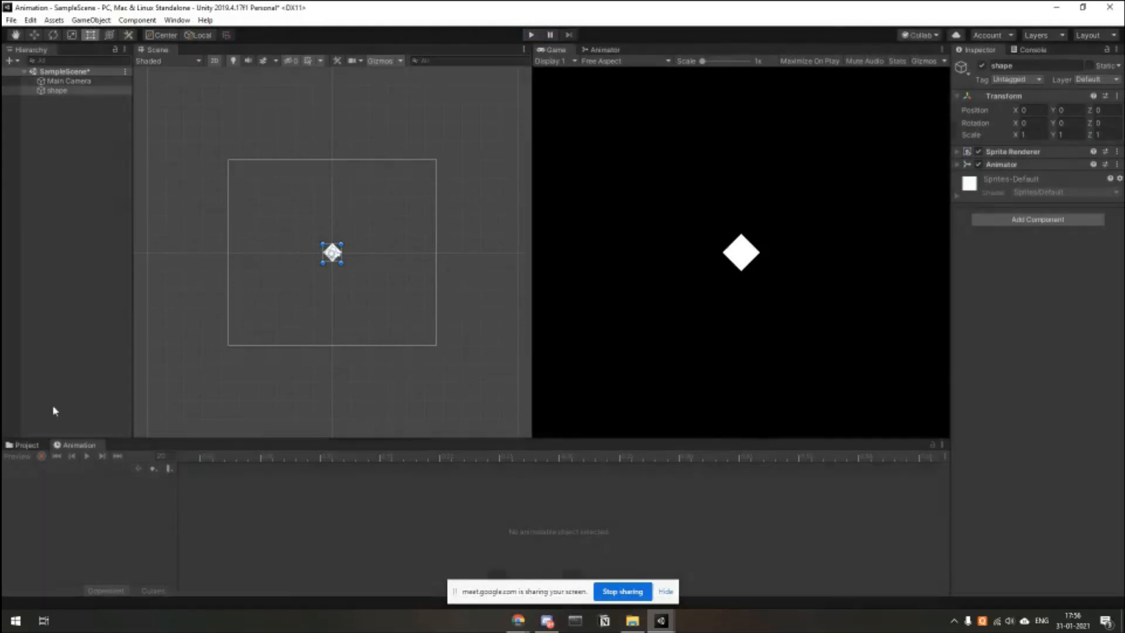
left_click(57, 90)
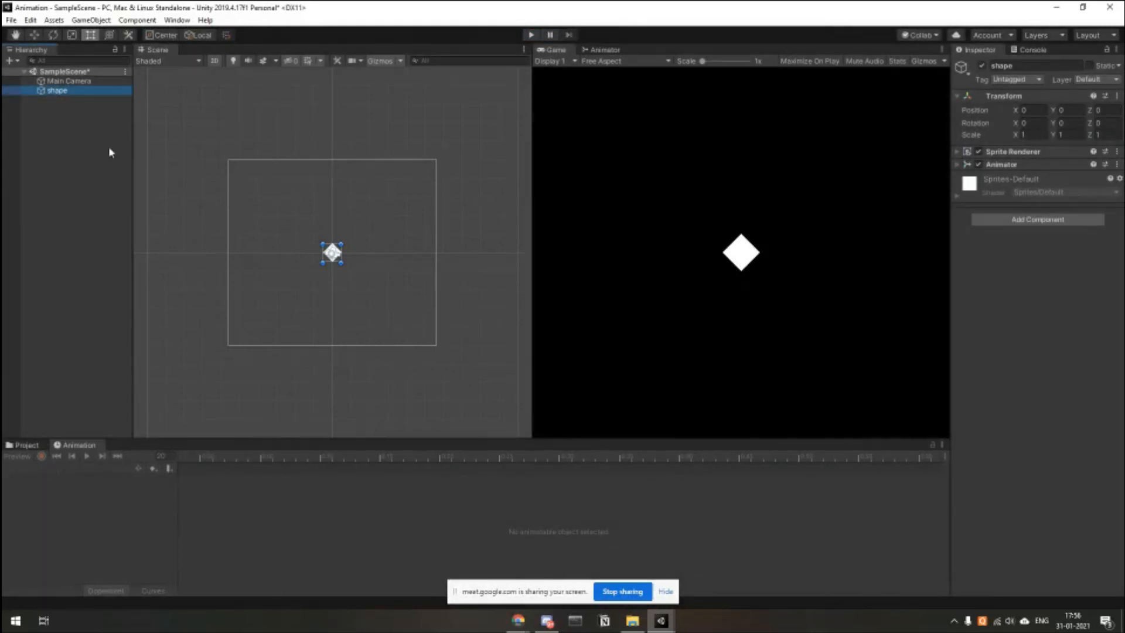
left_click(29, 495)
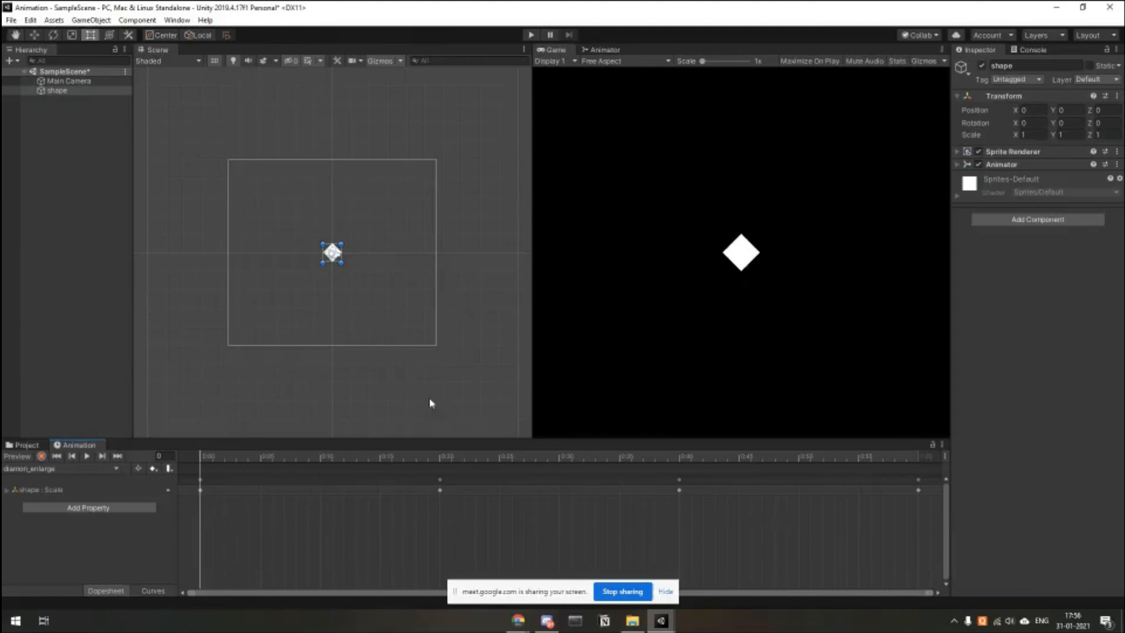
left_click(86, 456)
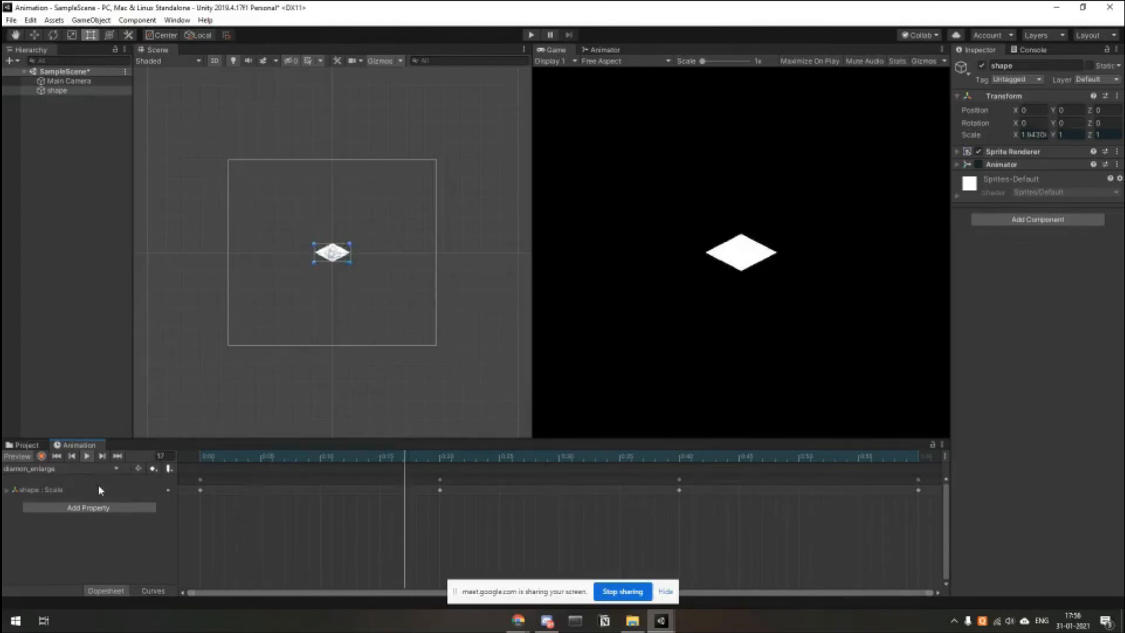
Bring all nodes of the shape_controller graph into view and stop the clip preview.
left_click(603, 49)
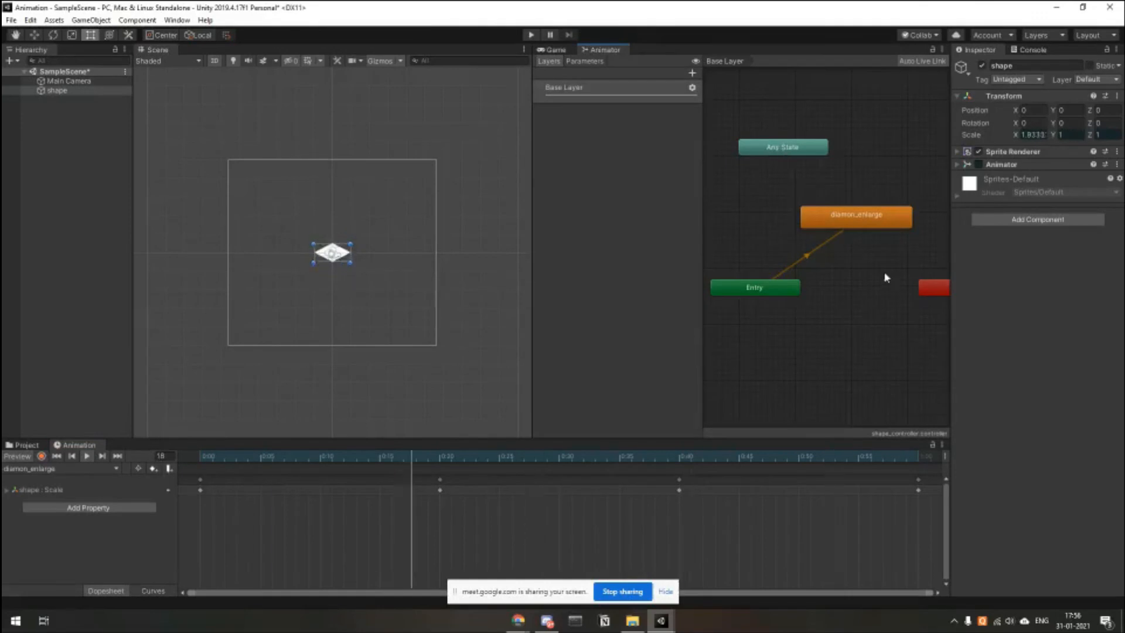
scroll(889, 278, "down", 3)
middle_click_drag(889, 278, 840, 268)
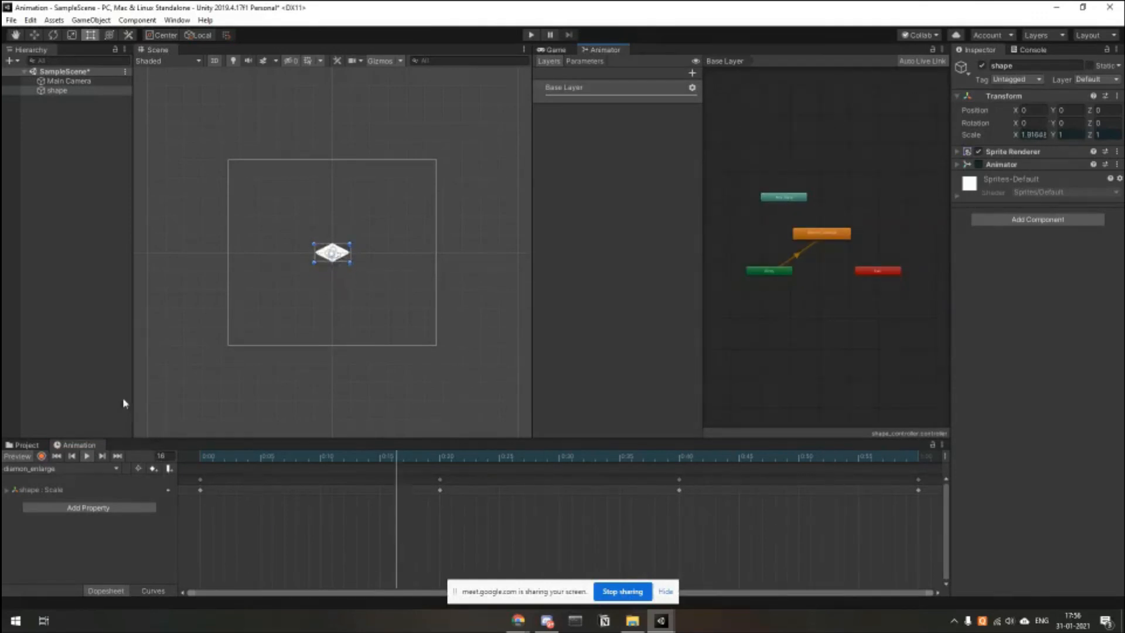
left_click(87, 457)
Create a new animation clip named diamon_color in the Assets folder.
left_click(25, 445)
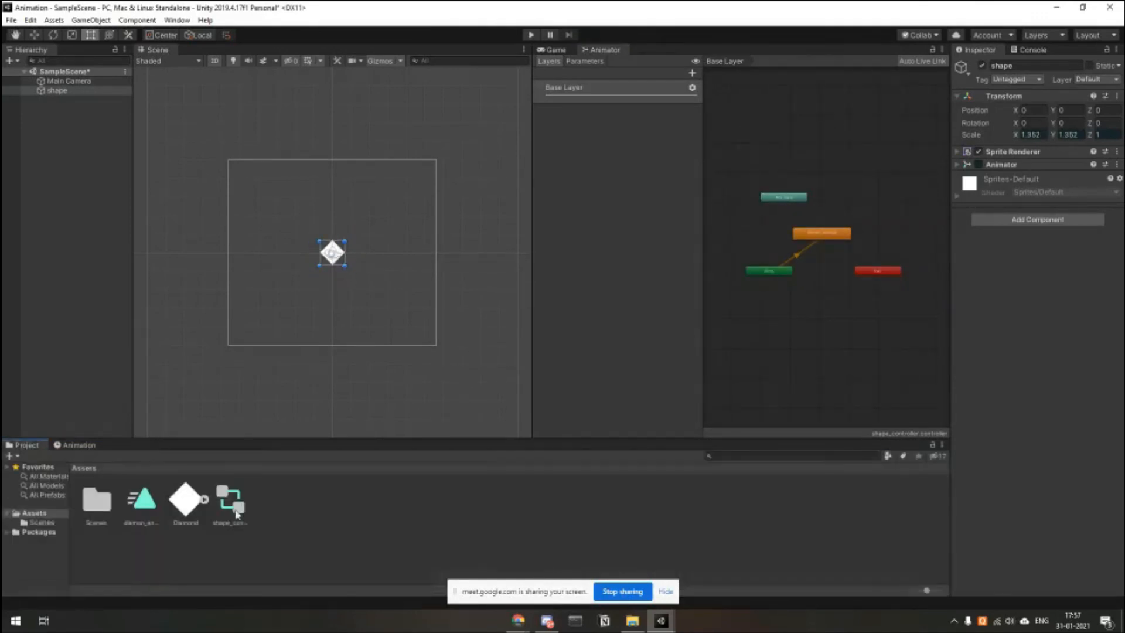
left_click(321, 500)
right_click(319, 499)
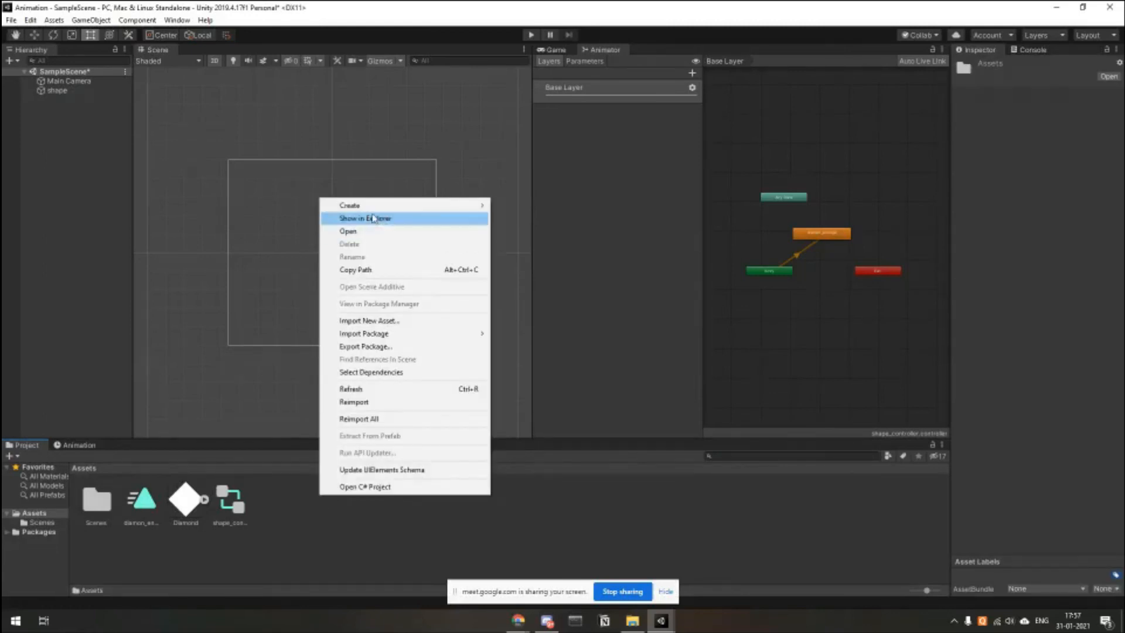
mouse_move(369, 205)
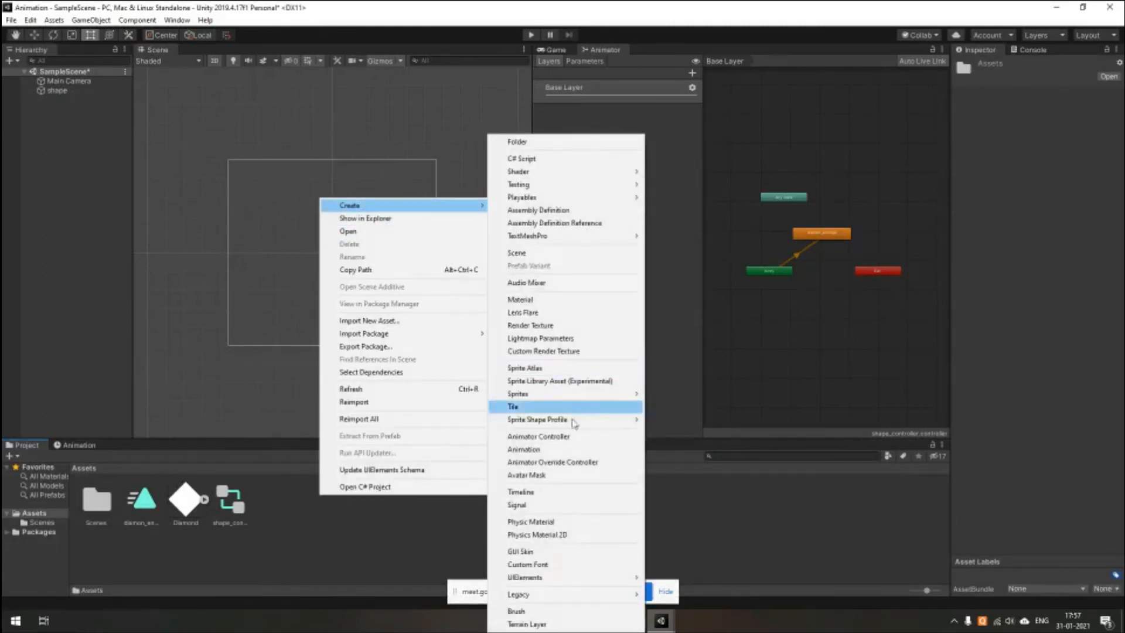
left_click(550, 450)
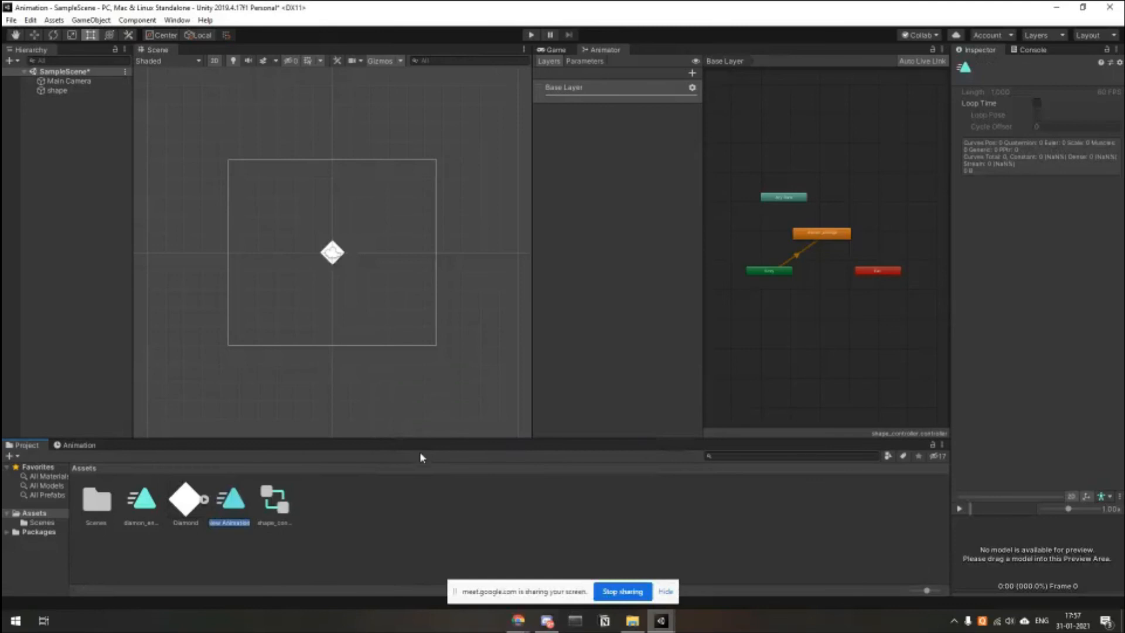
type("diamon_color")
key("Return")
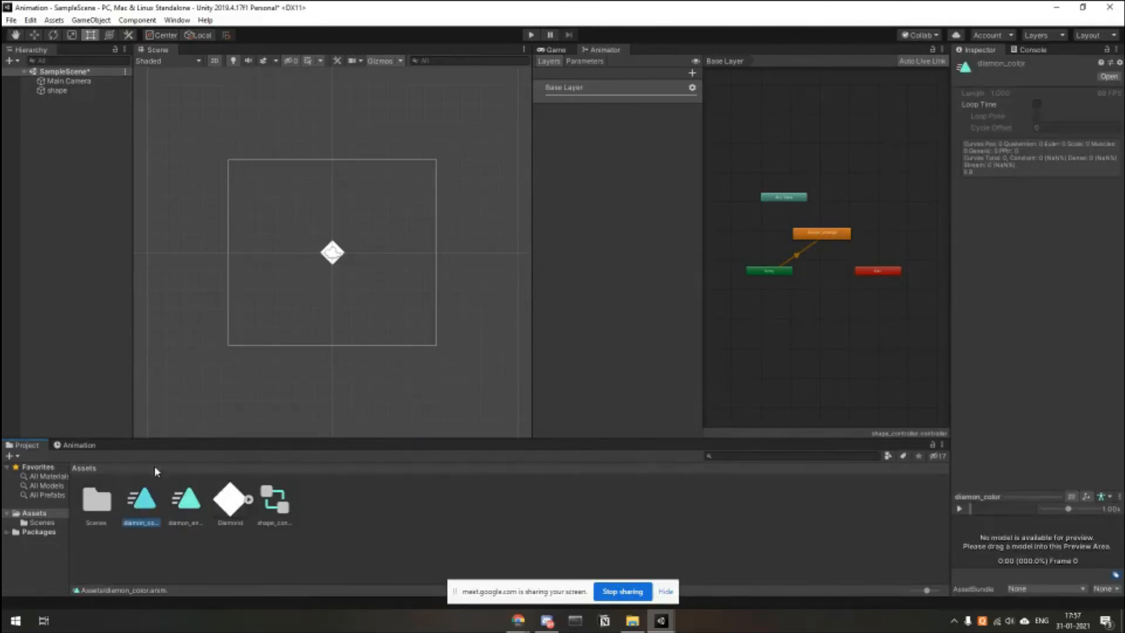
Add the diamon_color clip as a state in the shape_controller graph and move it close to diamon_enlarge.
left_click_drag(276, 456, 892, 215)
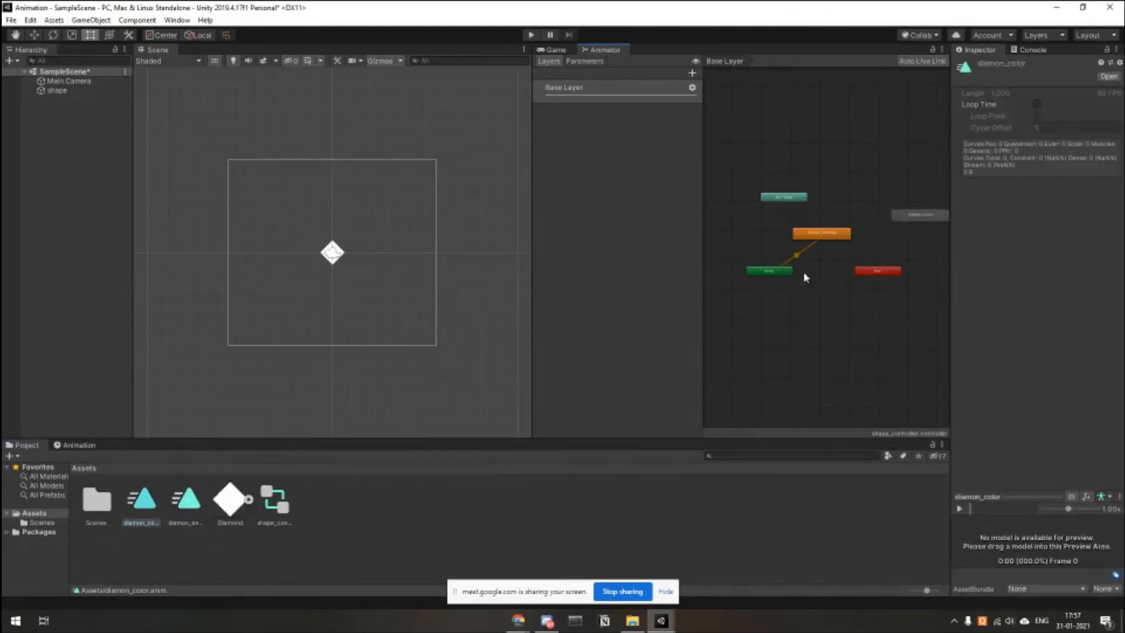
left_click_drag(764, 273, 752, 276)
left_click_drag(806, 234, 782, 237)
left_click_drag(928, 219, 862, 232)
scroll(867, 225, "up", 5)
scroll(849, 238, "down", 5)
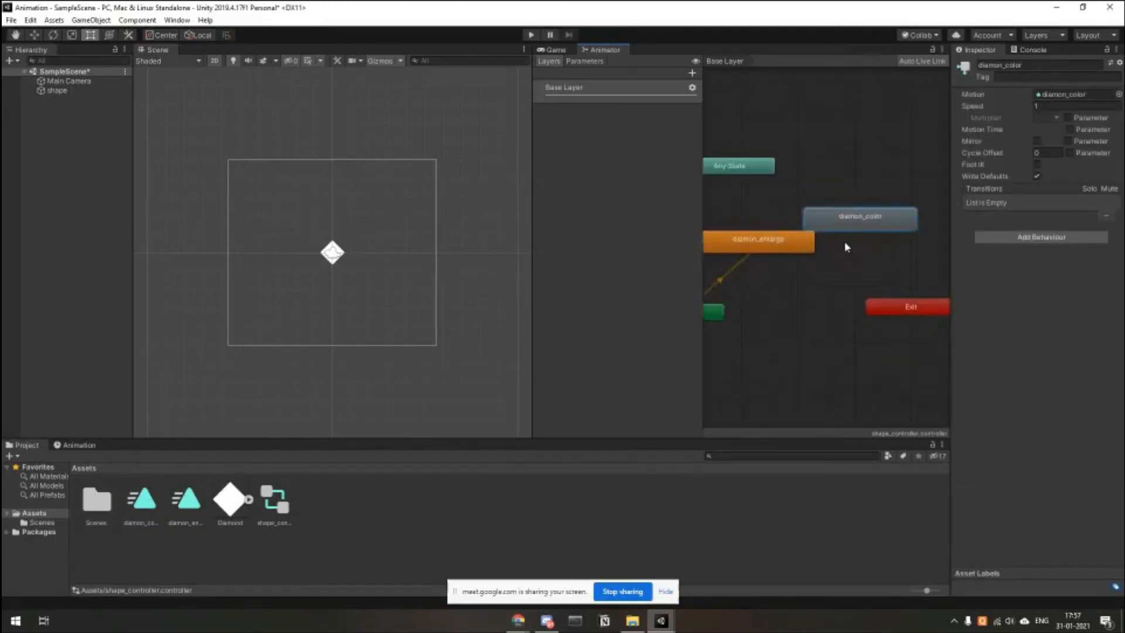
Reposition the diamon_enlarge and diamon_color states in the graph so they sit apart below Any State.
left_click_drag(783, 250, 754, 245)
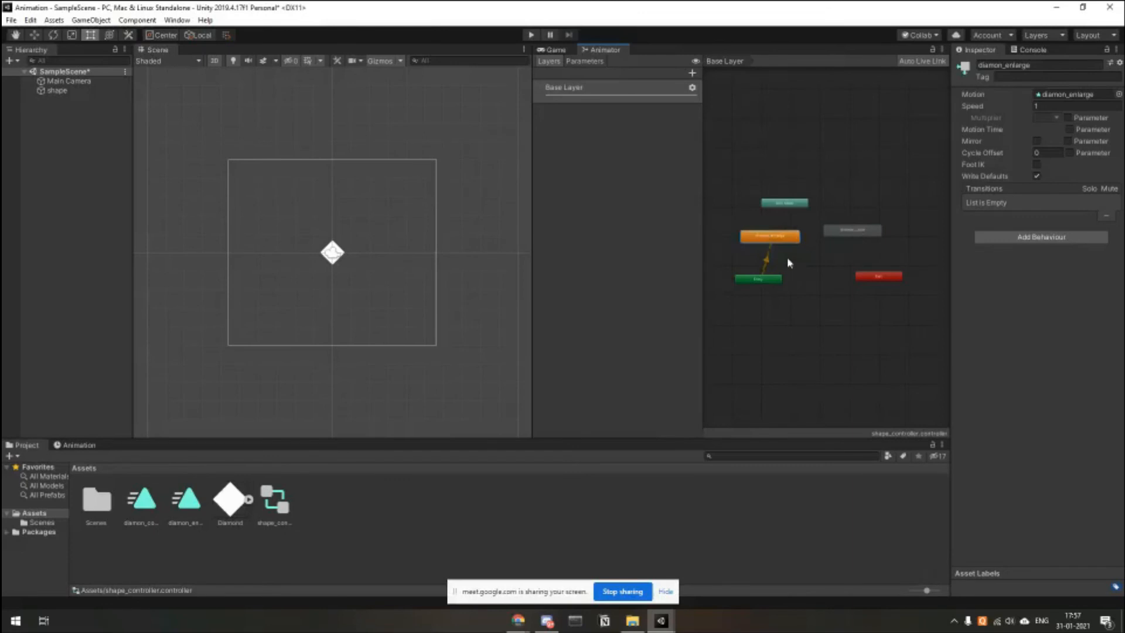
scroll(787, 258, "up", 3)
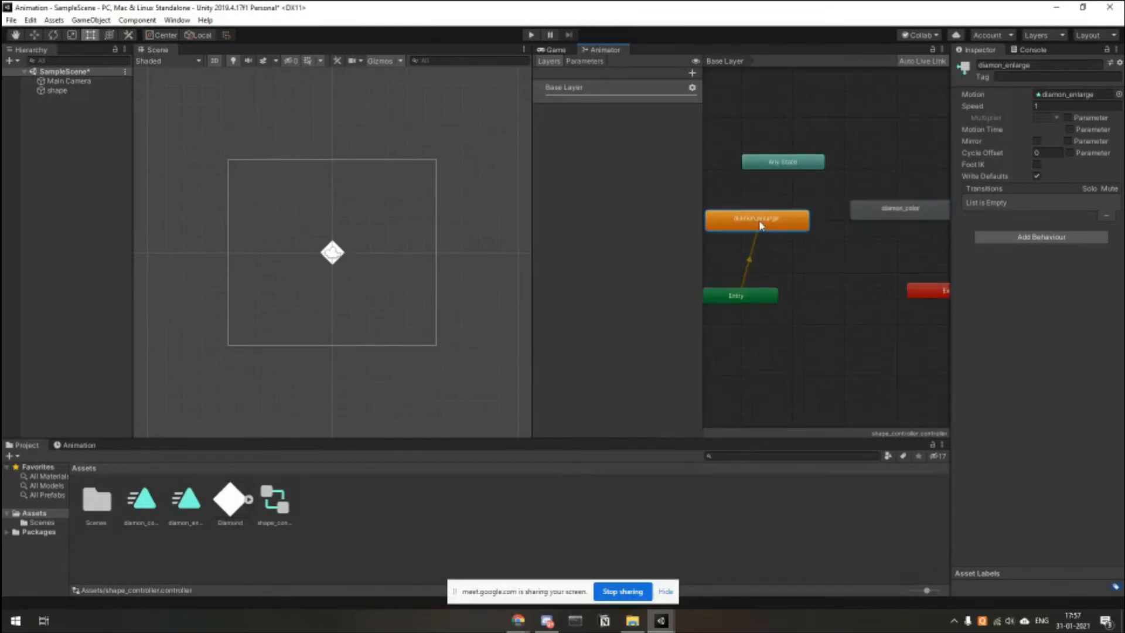
left_click_drag(760, 225, 771, 236)
left_click_drag(898, 209, 868, 204)
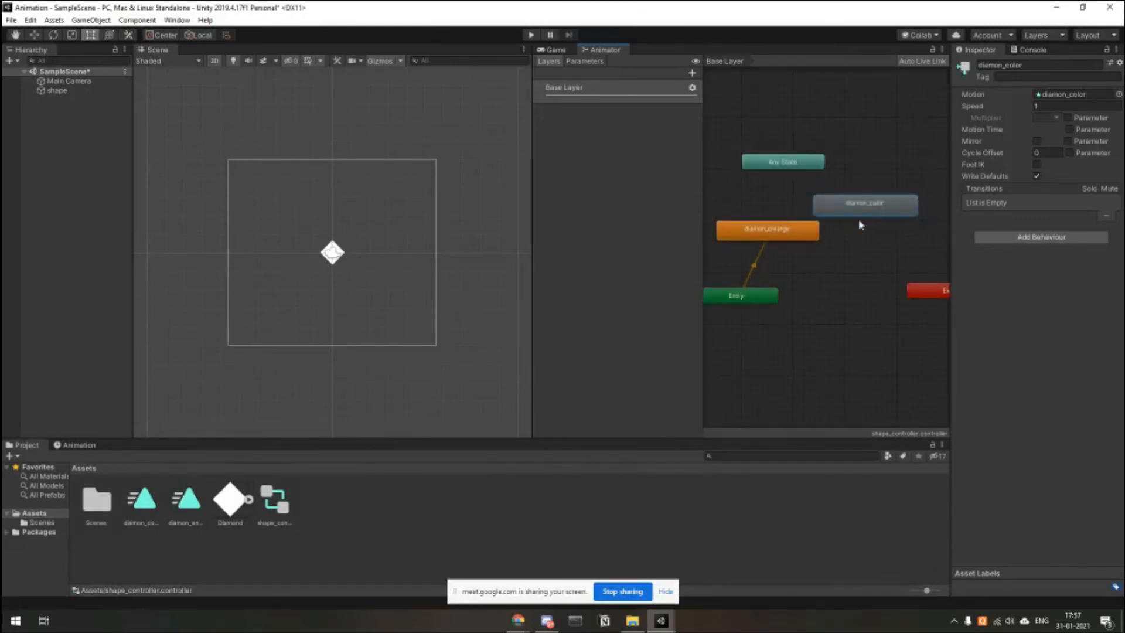
left_click(750, 270)
left_click(776, 234)
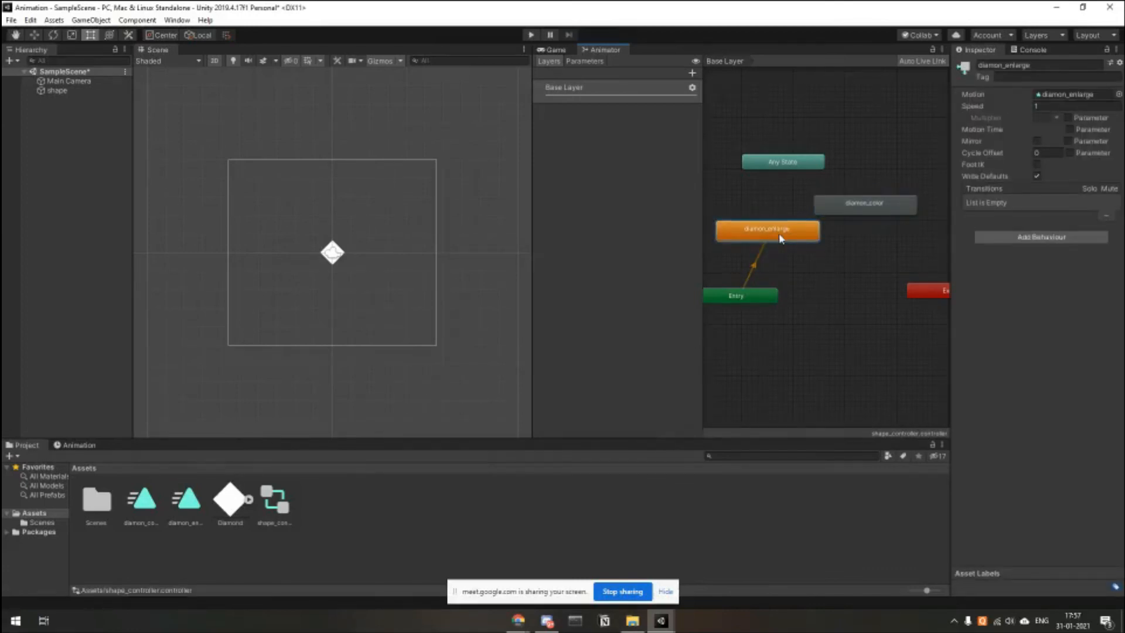
left_click_drag(864, 212, 879, 212)
Create a transition from Any State to diamon_enlarge.
left_click(789, 167)
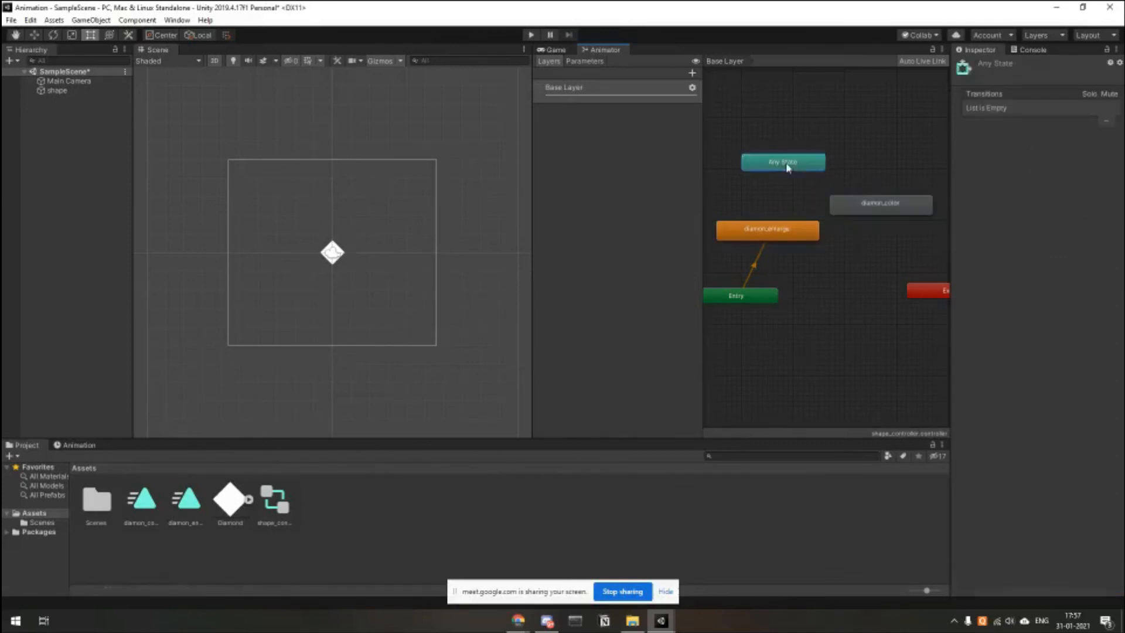
right_click(789, 167)
left_click(807, 175)
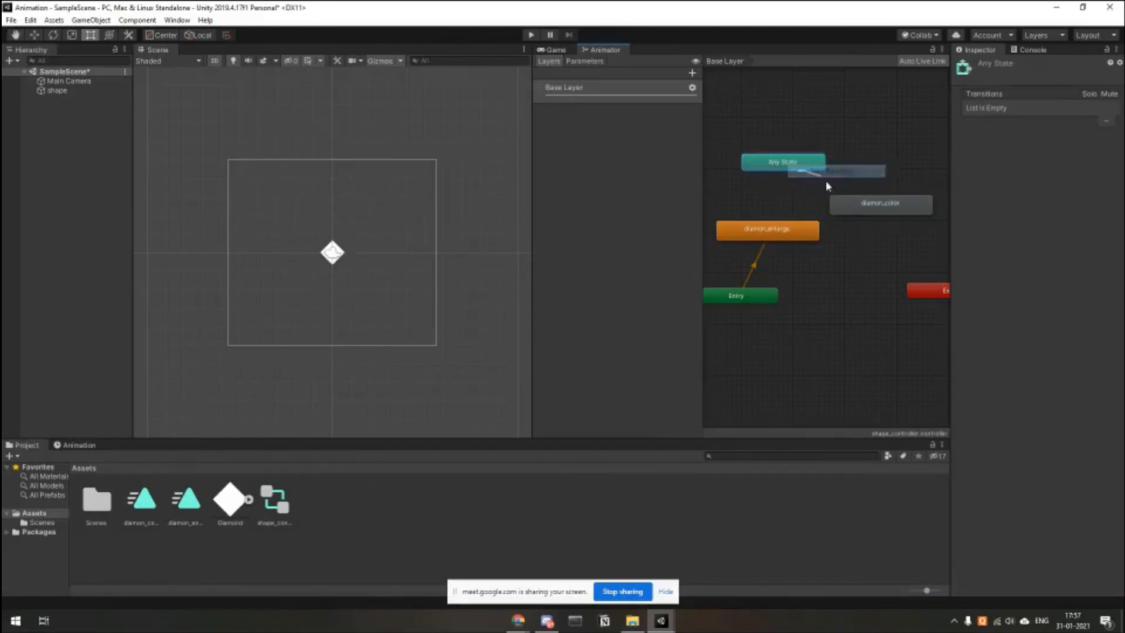
left_click(769, 230)
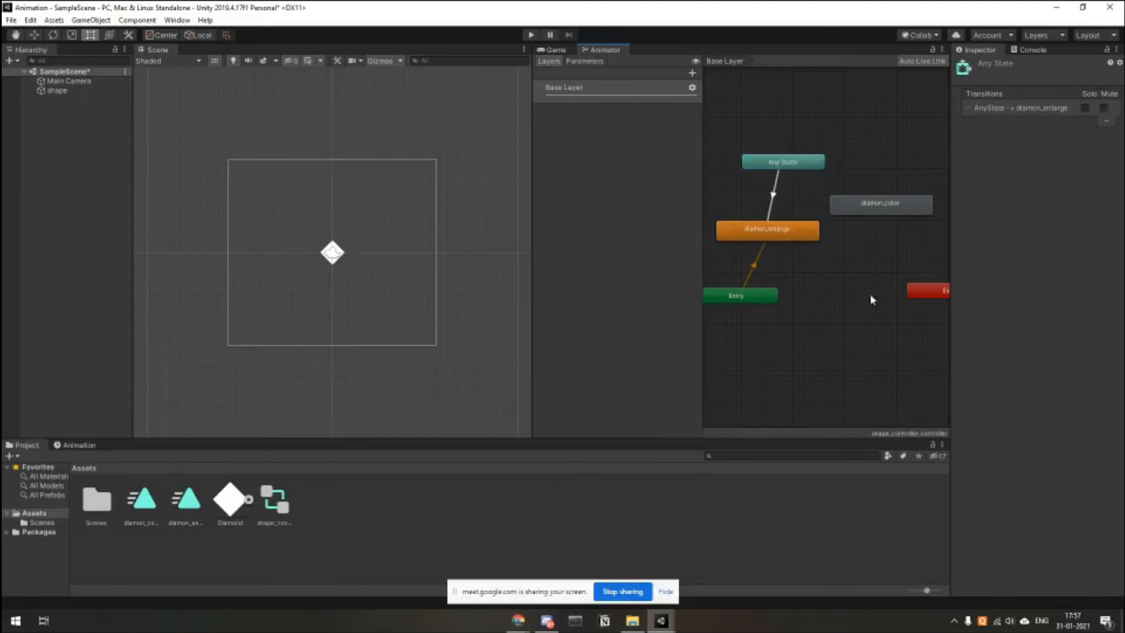
Create a transition from diamon_enlarge to diamon_color.
left_click(785, 234)
right_click(785, 233)
left_click(814, 236)
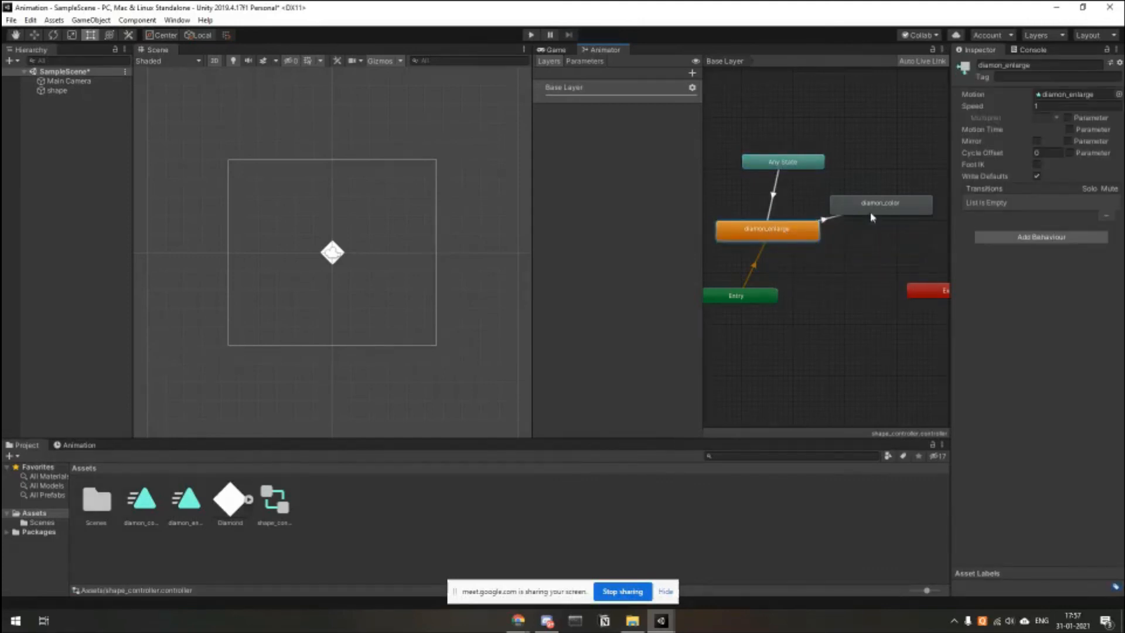
left_click(872, 216)
Create a return transition from diamon_color to diamon_enlarge and move diamon_color farther away so both arrows are distinguishable.
scroll(888, 302, "down", 3)
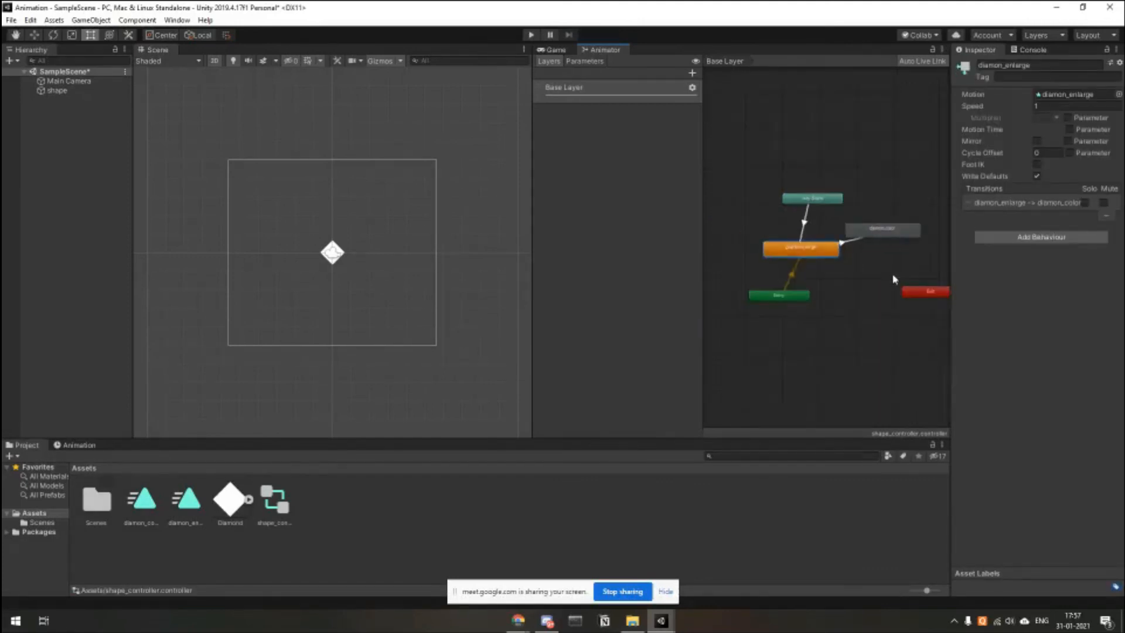
right_click(891, 236)
left_click(914, 239)
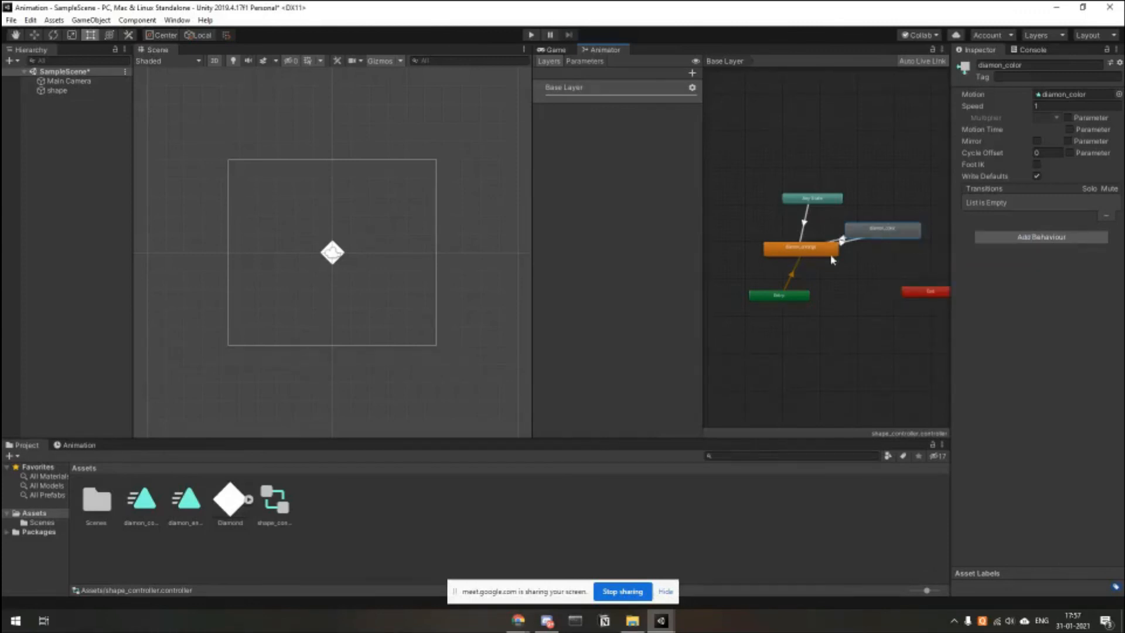
left_click(818, 256)
left_click_drag(874, 237, 881, 215)
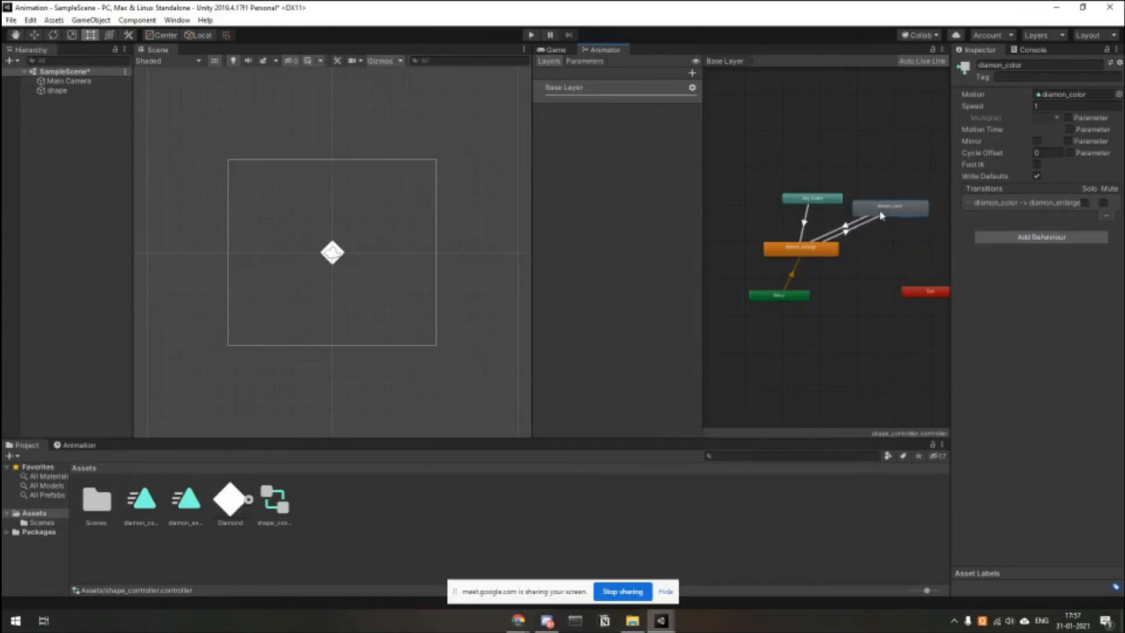
Add a condition to the diamon_enlarge to diamon_color transition and create a Bool parameter named change_bool.
left_click(846, 233)
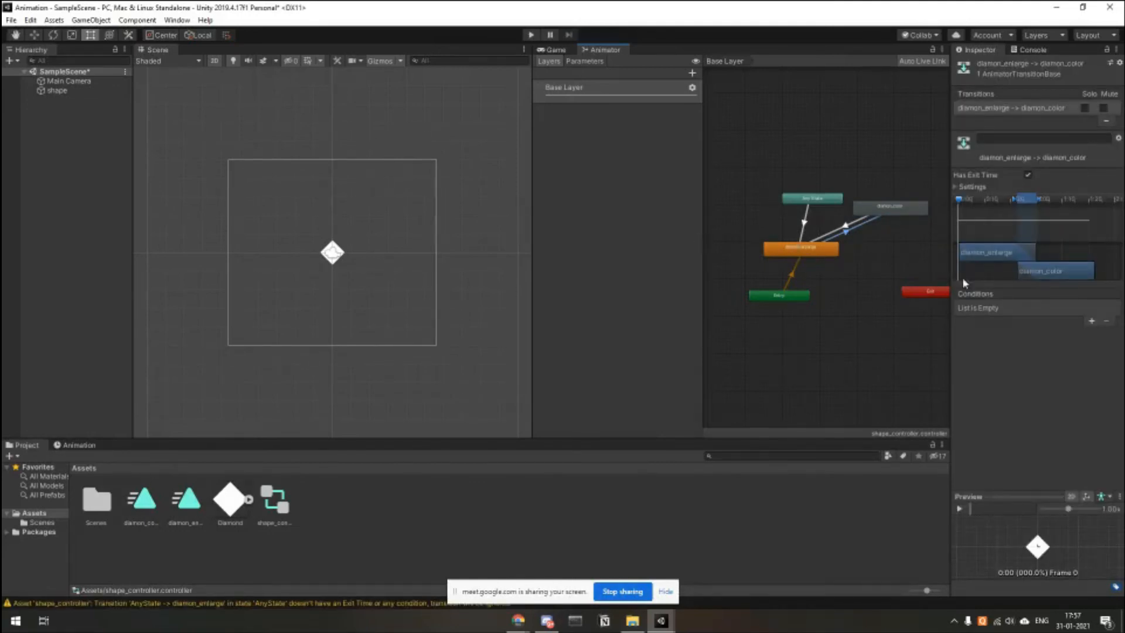
left_click(1091, 322)
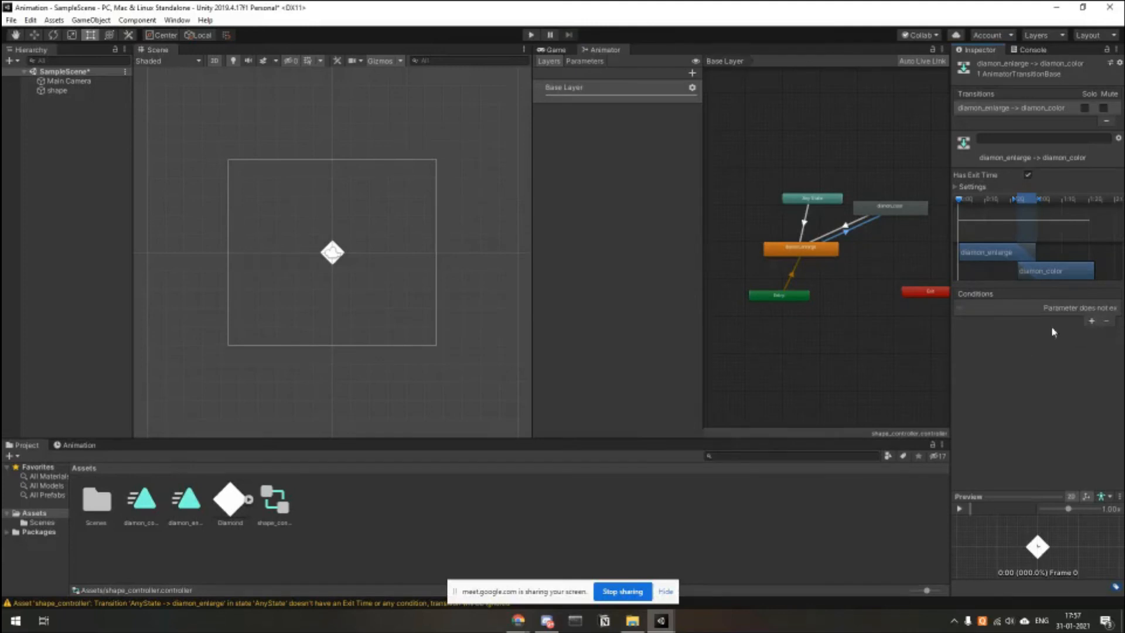
left_click(587, 62)
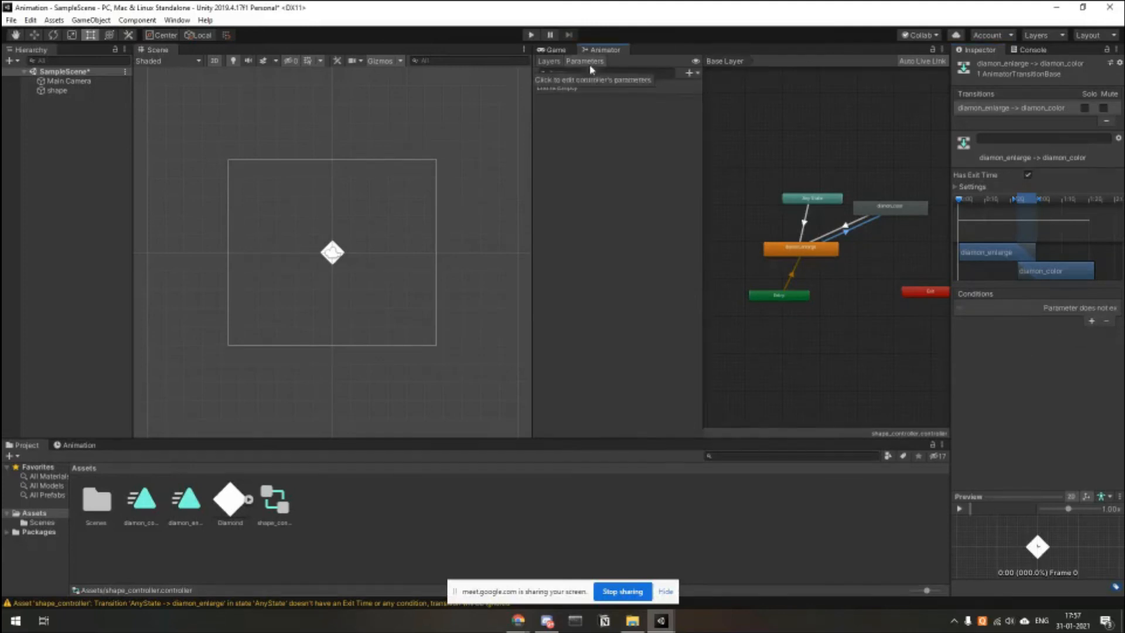
left_click(689, 73)
left_click(712, 112)
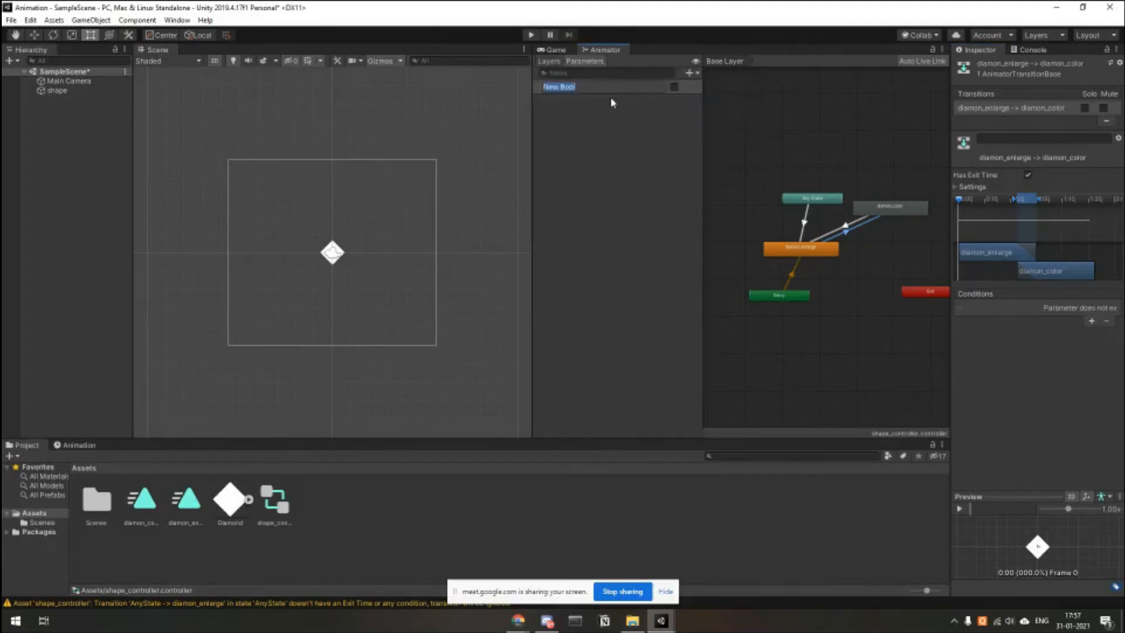
type("change_b")
left_click(594, 137)
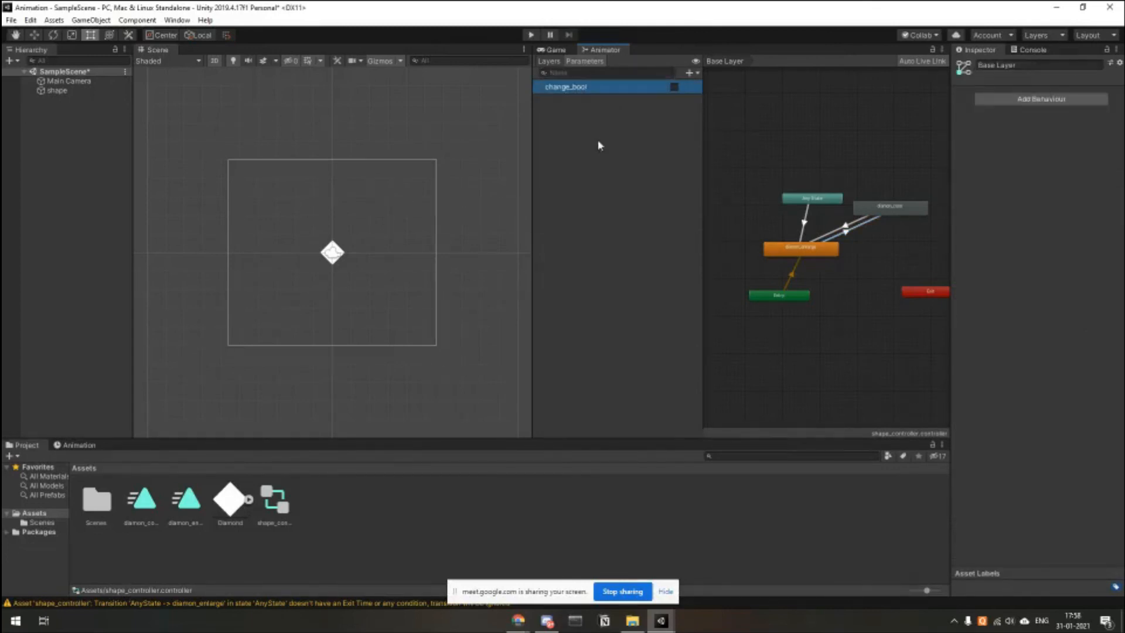
Make the condition of the diamon_enlarge to diamon_color transition use change_bool with the value true.
left_click(848, 230)
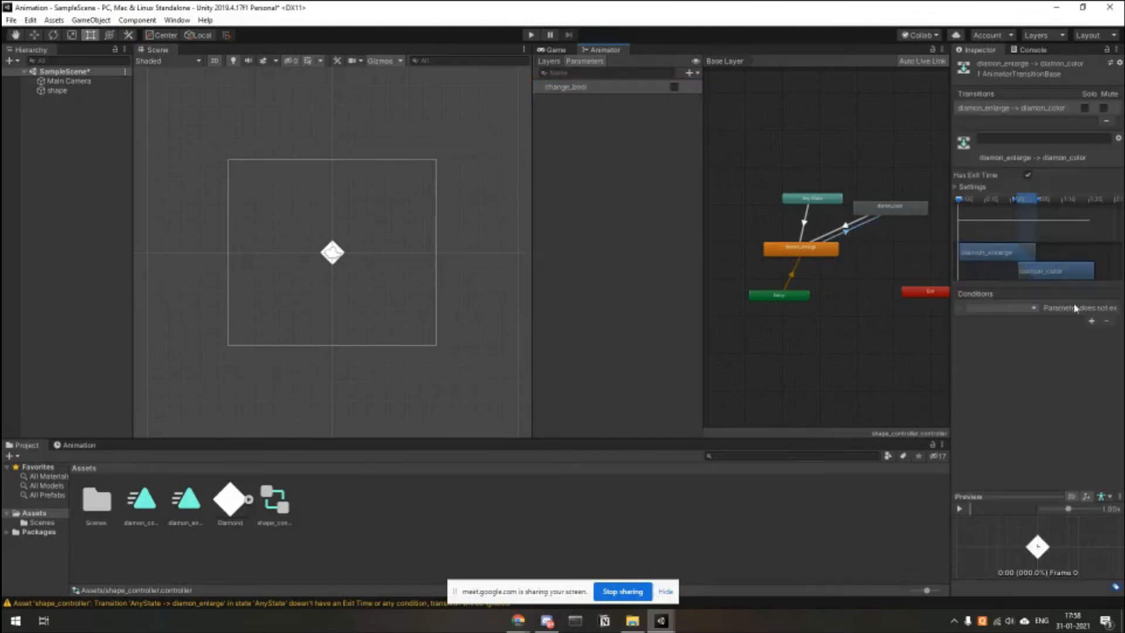
left_click(1007, 308)
left_click(1003, 329)
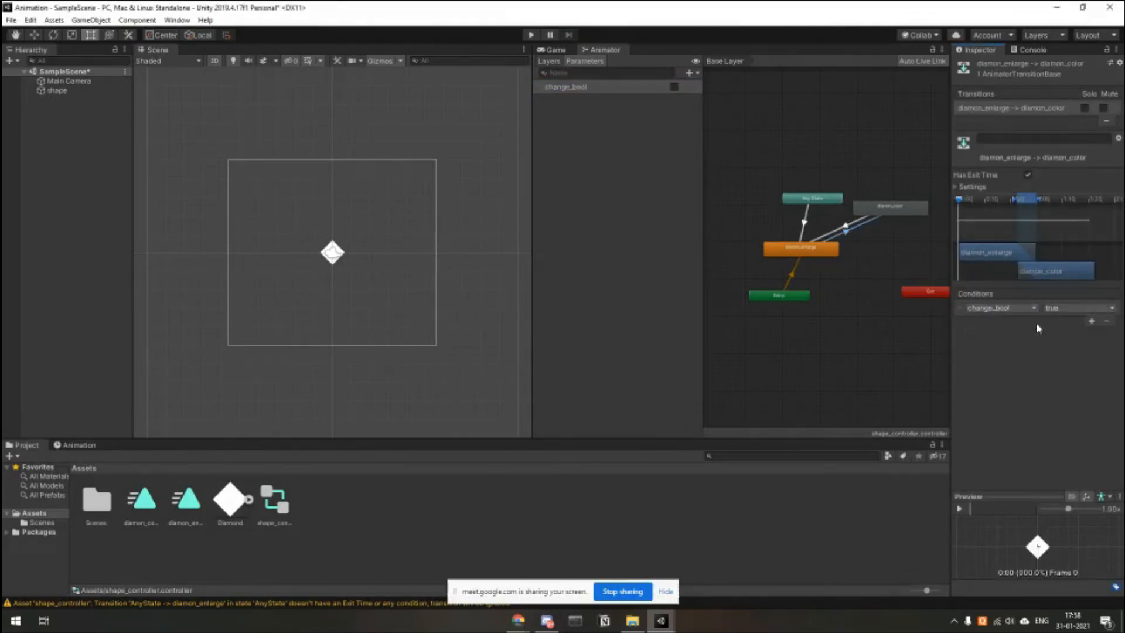
Add a condition to the diamon_color to diamon_enlarge transition that requires change_bool to be false.
left_click(844, 227)
left_click(1090, 320)
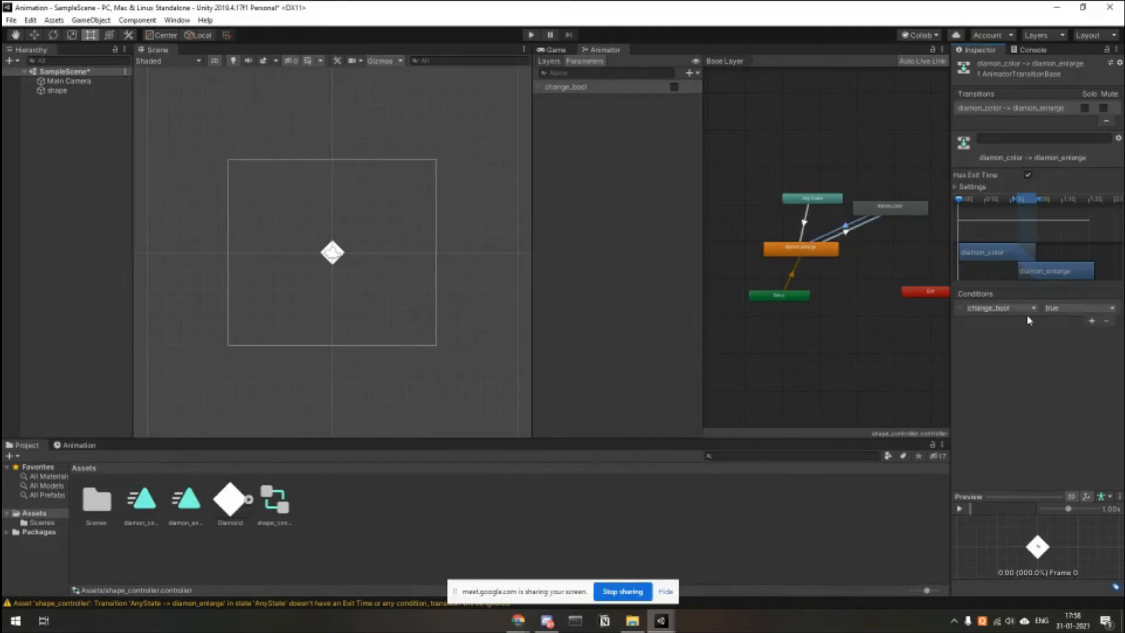
left_click(994, 311)
left_click(1071, 304)
left_click(1063, 332)
Enable Loop Time on the diamon_enlarge clip during a brief Play mode test of the state graph.
left_click(530, 36)
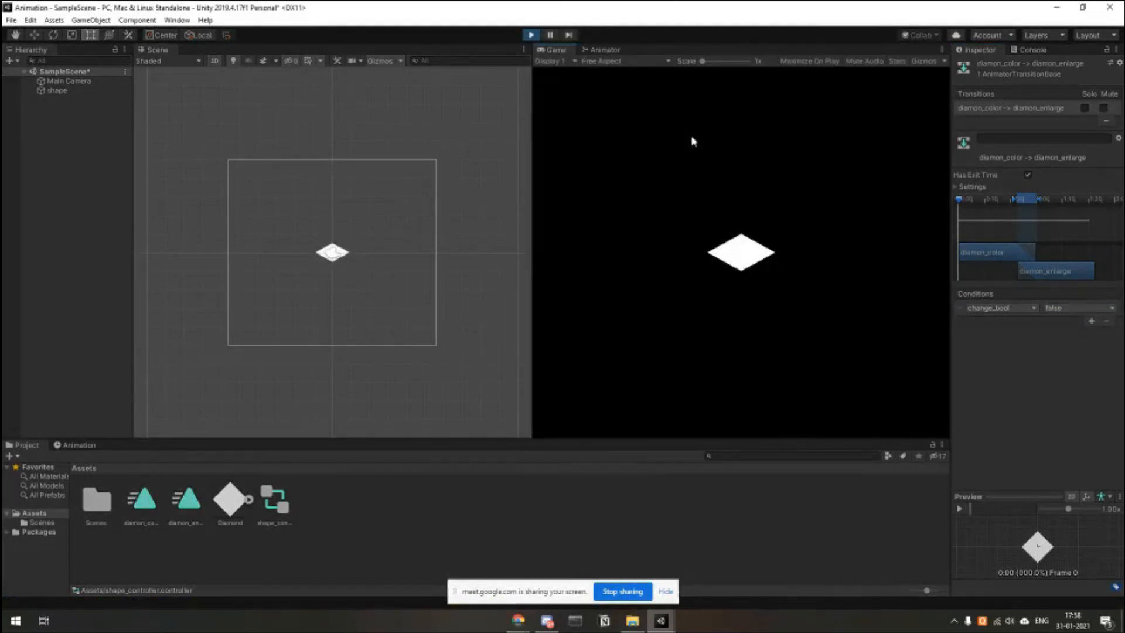
left_click(607, 50)
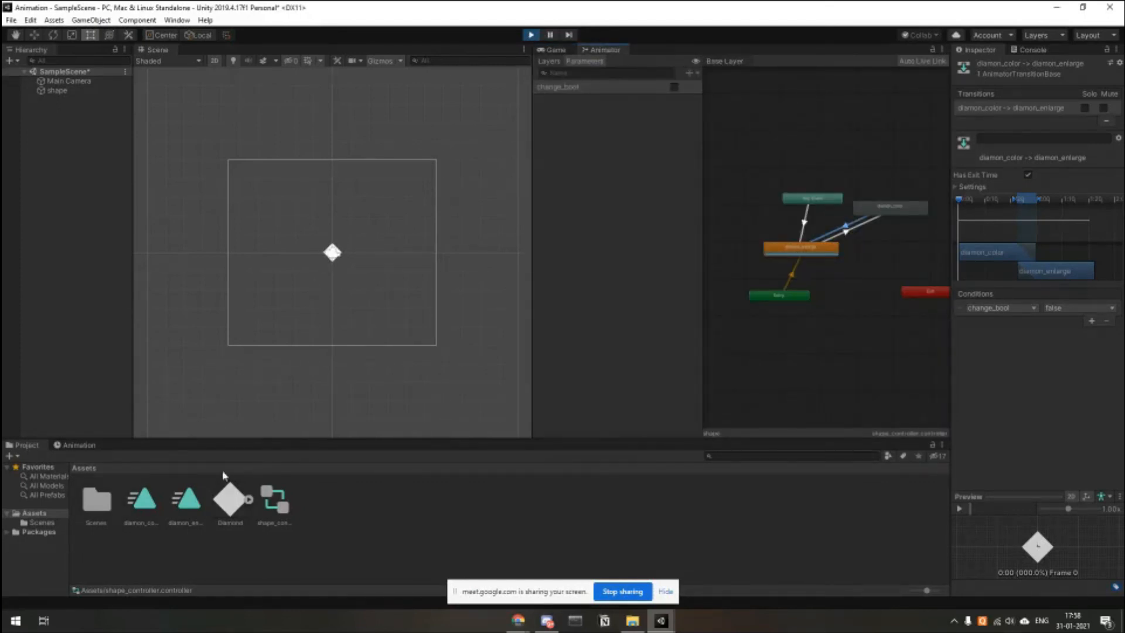
left_click(188, 498)
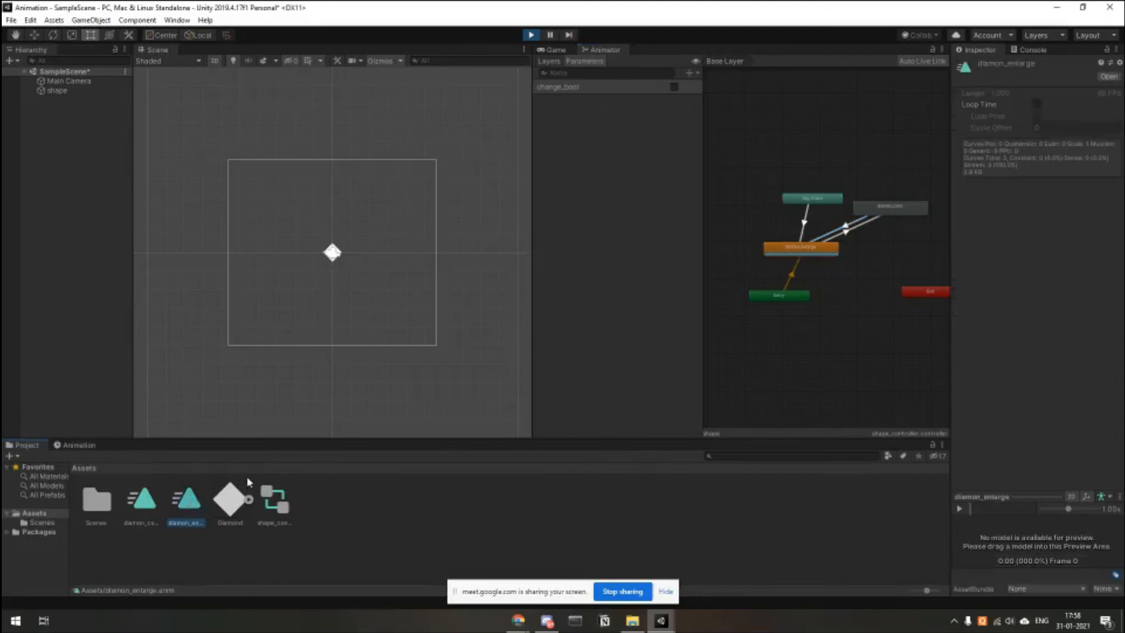
left_click(1035, 105)
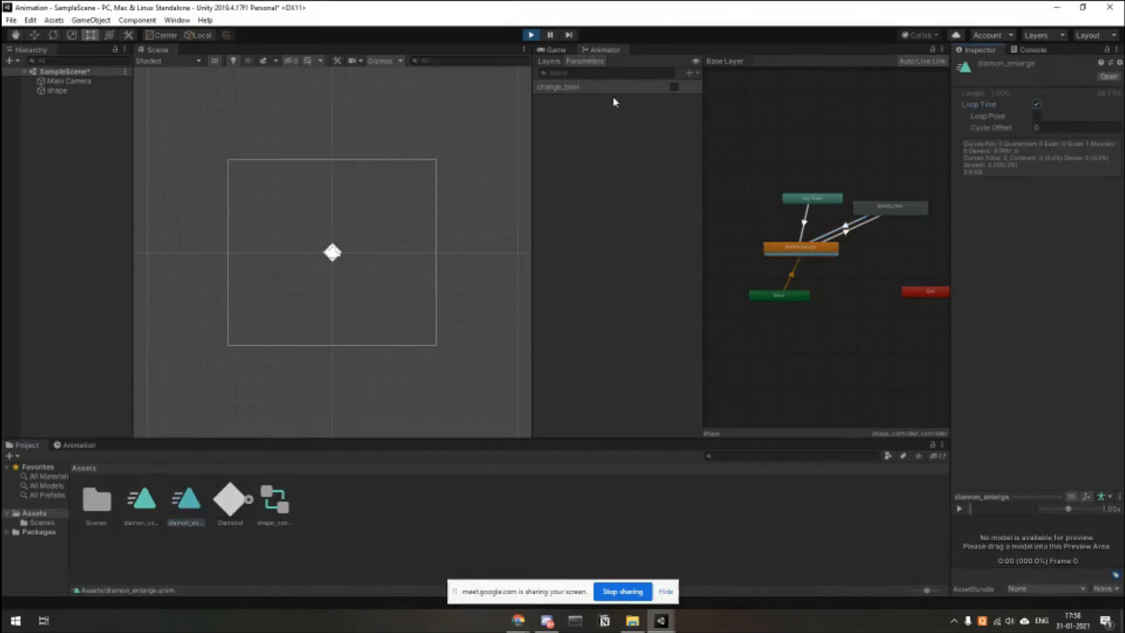
key("ctrl+p")
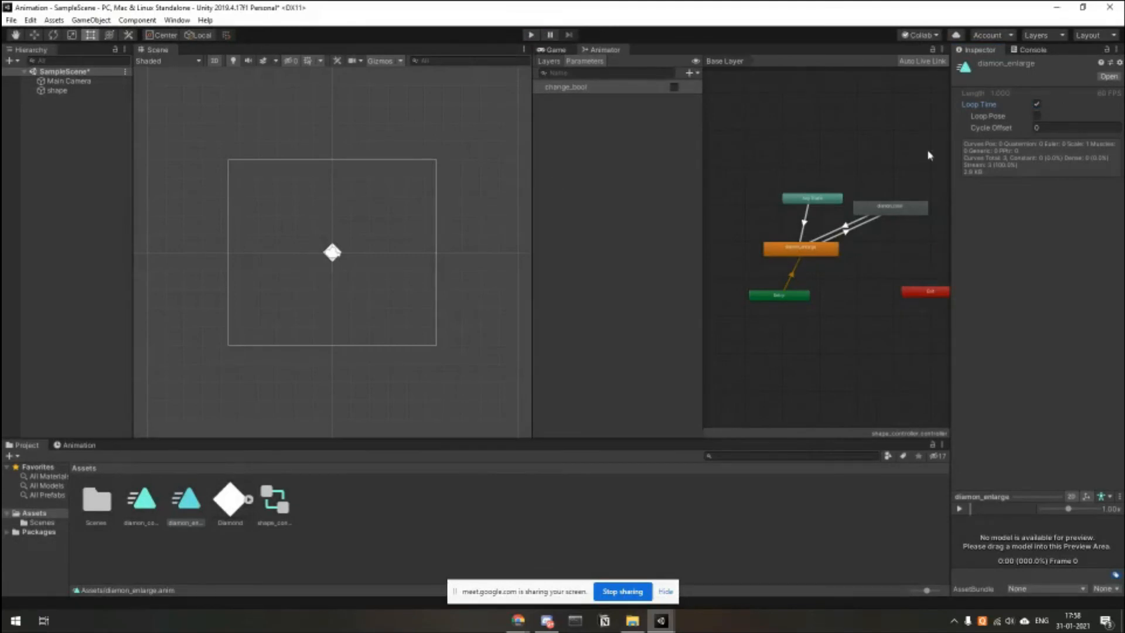
Run the scene again and test both transitions in the state graph by switching change_bool on and off.
left_click(530, 35)
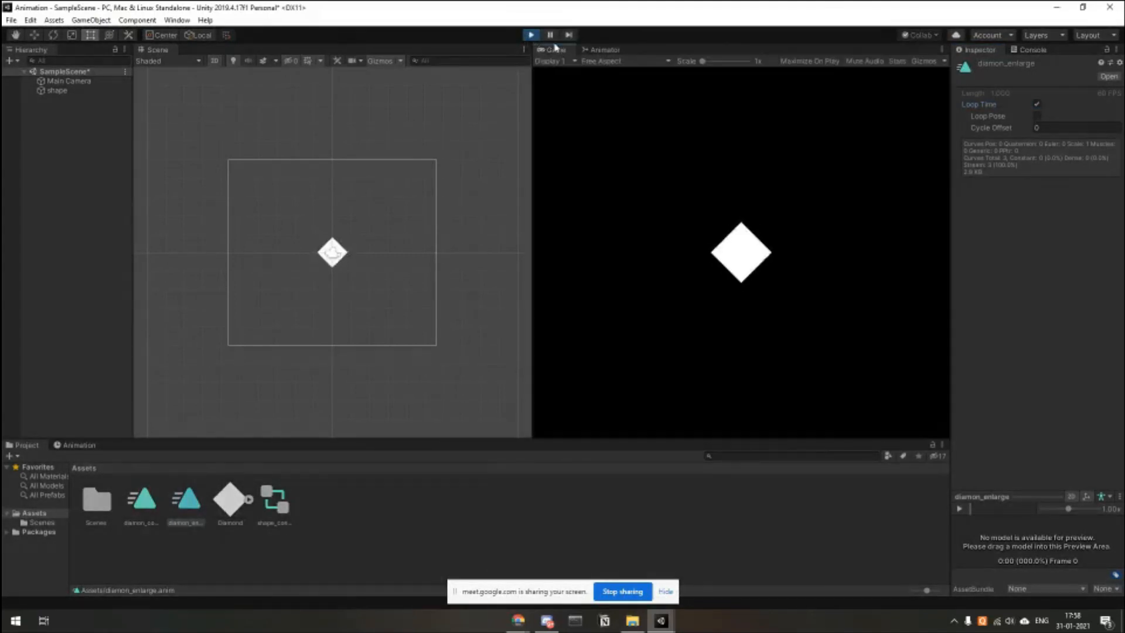
left_click(604, 50)
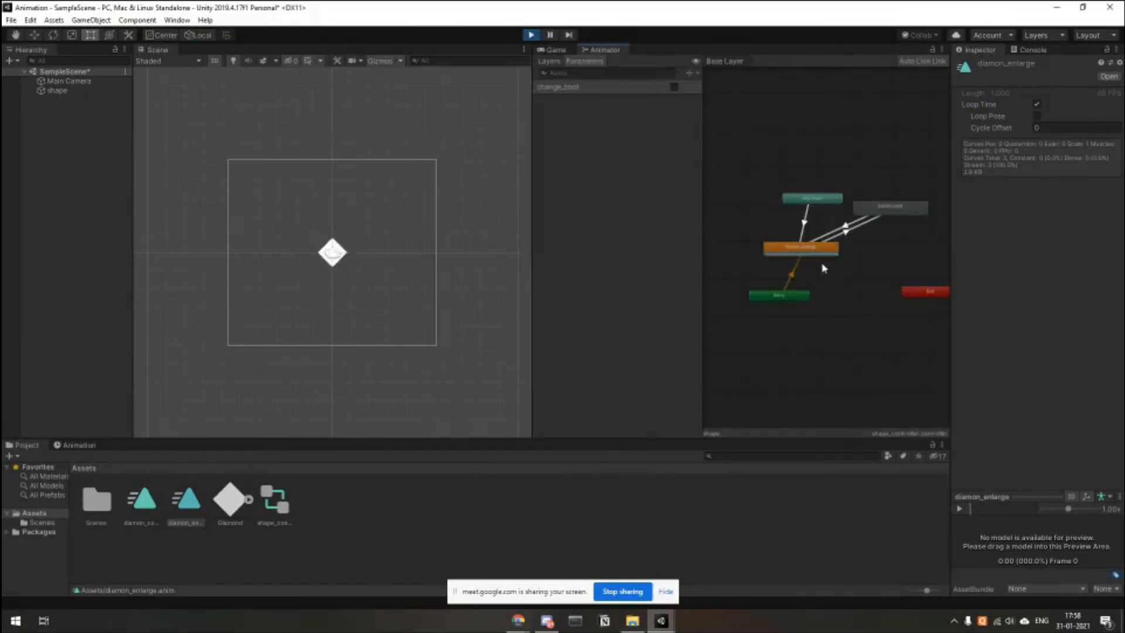
left_click(674, 88)
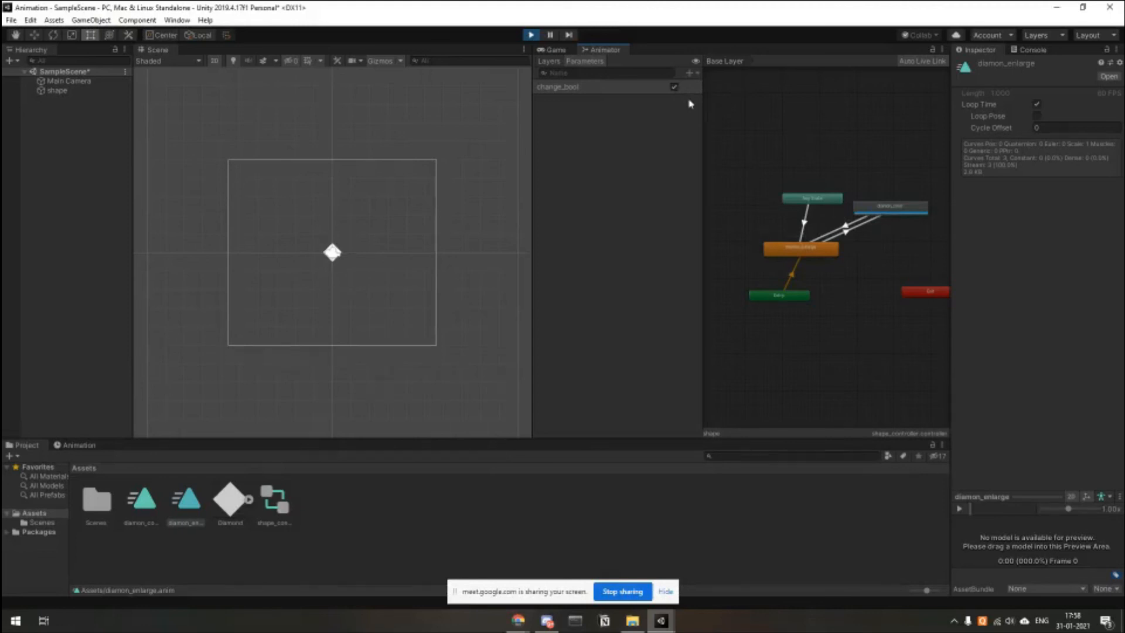
left_click(674, 88)
Stop Play mode and open the diamon_color clip of the shape object for animation editing.
left_click(144, 510)
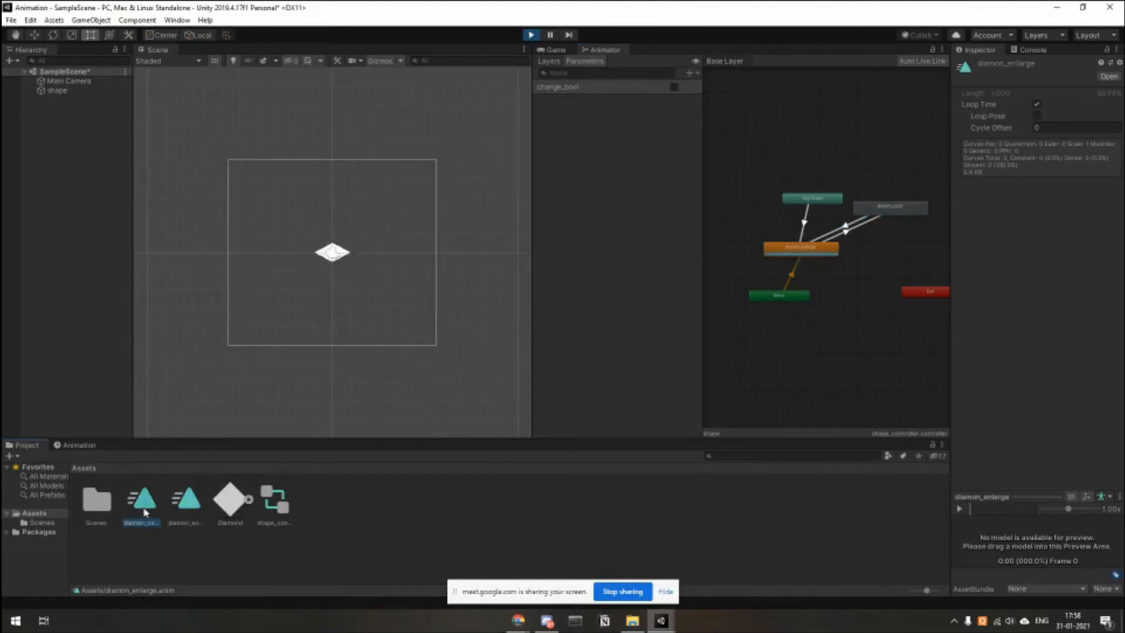
double_click(144, 511)
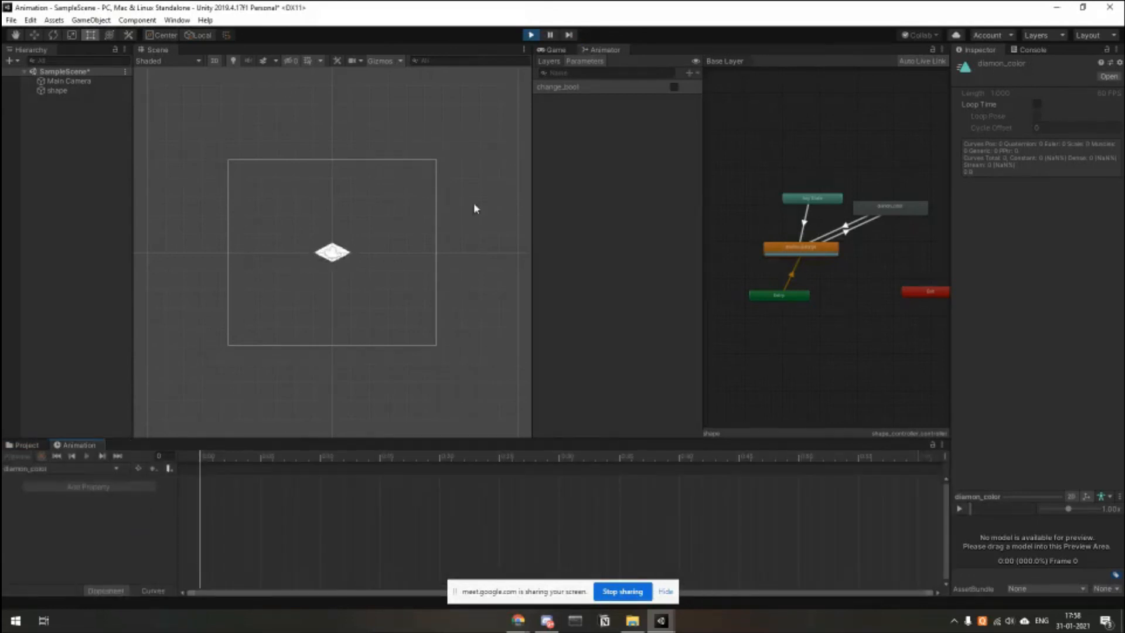
left_click(530, 34)
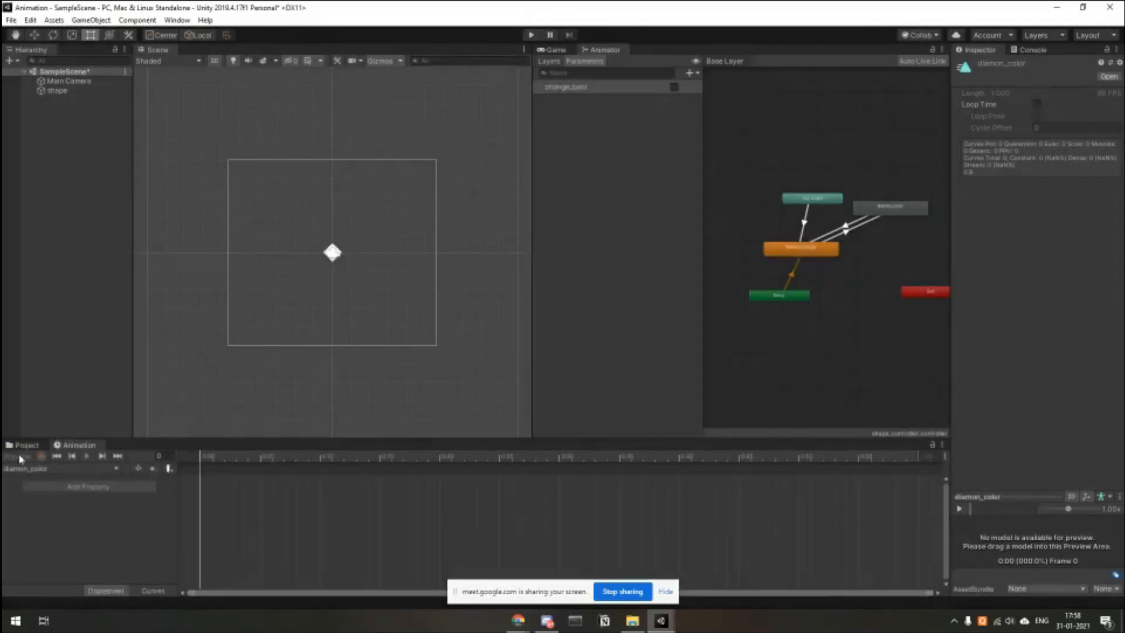
left_click(66, 81)
left_click(59, 91)
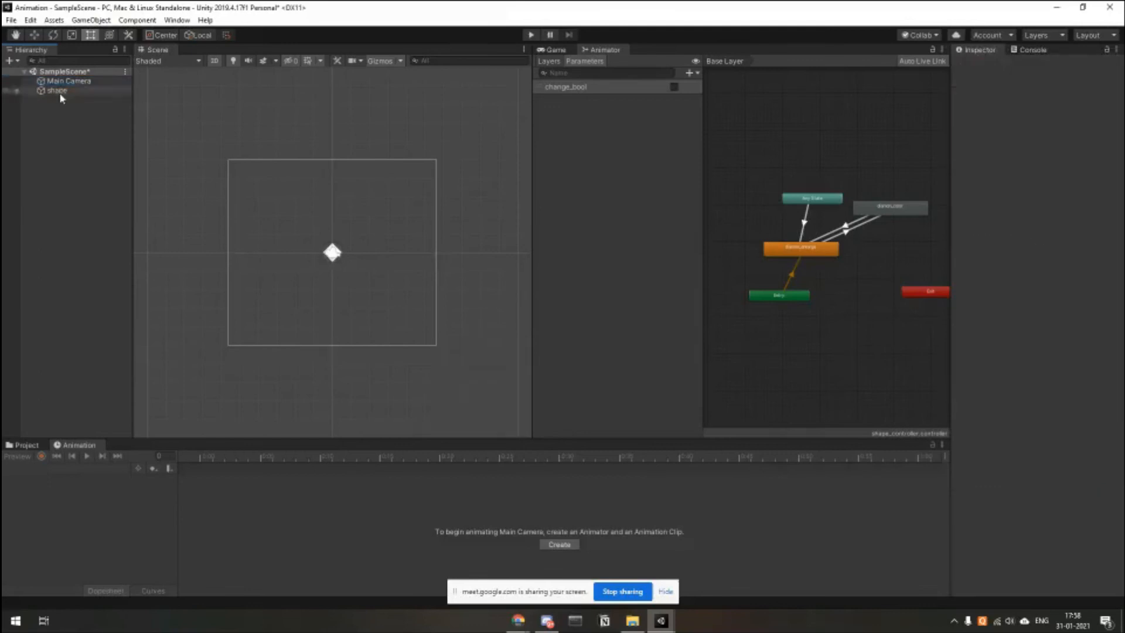
left_click(67, 470)
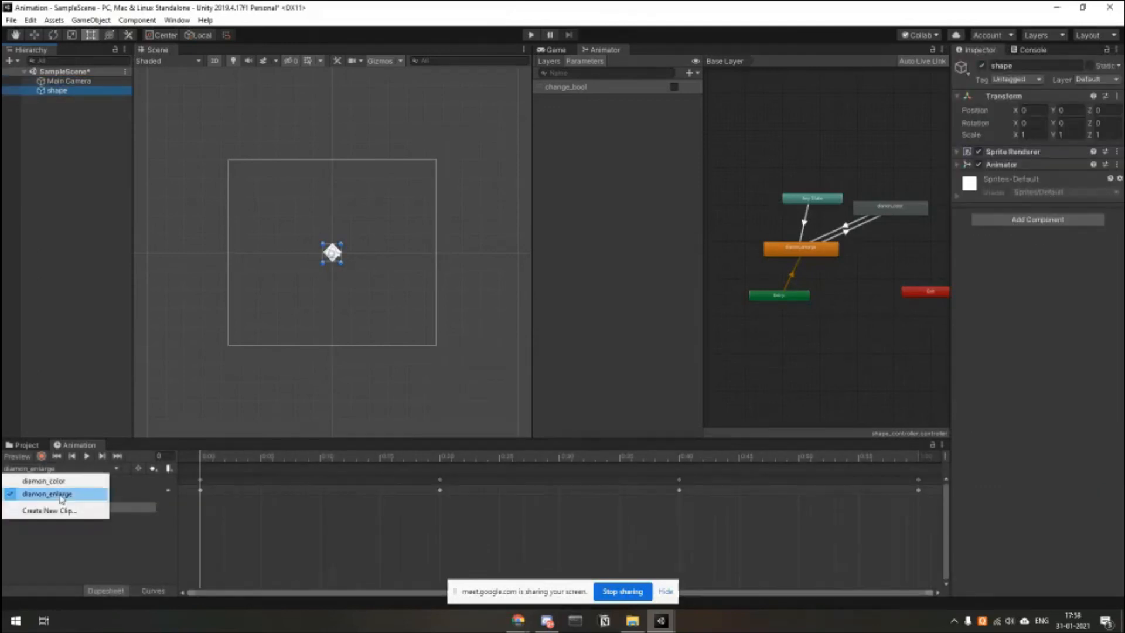
left_click(35, 477)
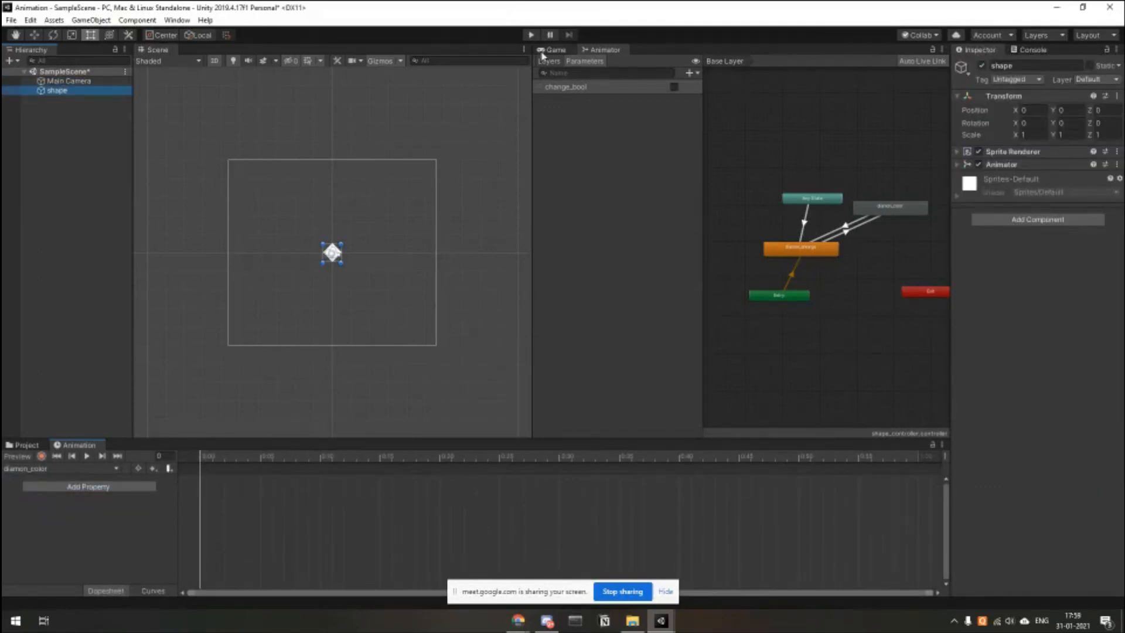
Record a keyframe at 0:30 of the diamon_color clip that sets the shape's Sprite Renderer color to red, FF0000.
left_click(25, 467)
left_click(41, 456)
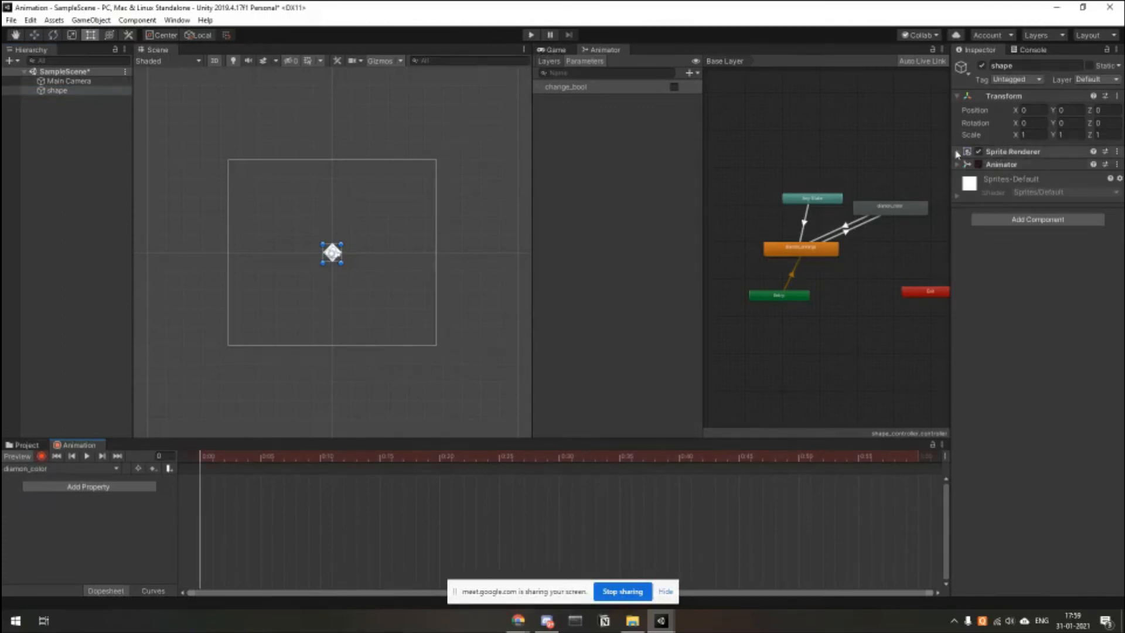
left_click(1048, 151)
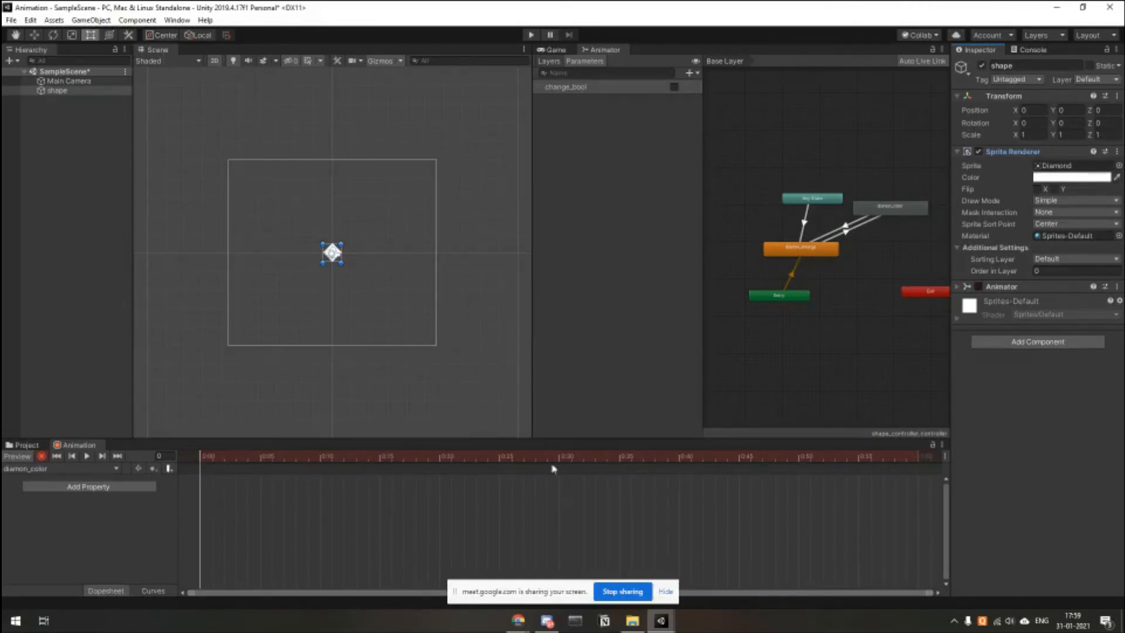
left_click(560, 458)
left_click(1071, 177)
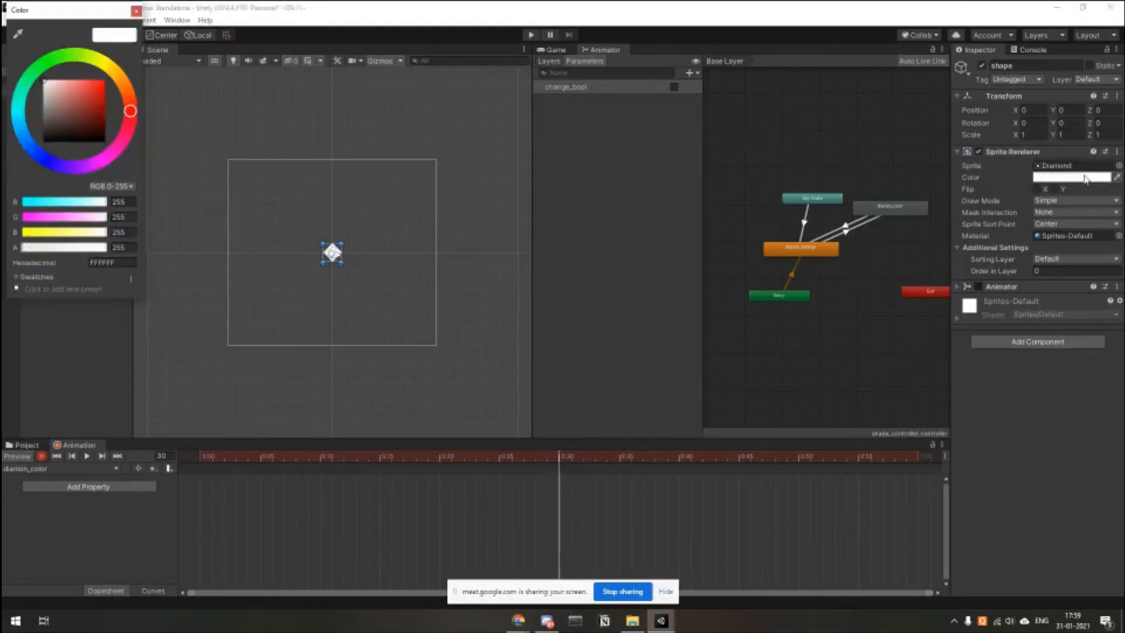
left_click_drag(100, 114, 163, 43)
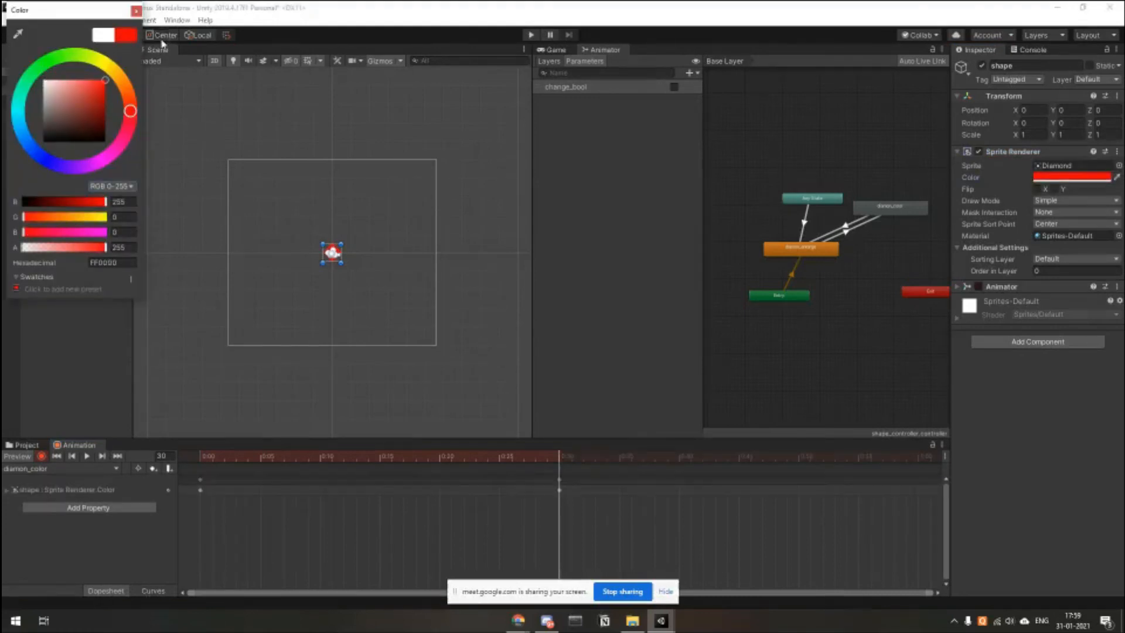
left_click(136, 11)
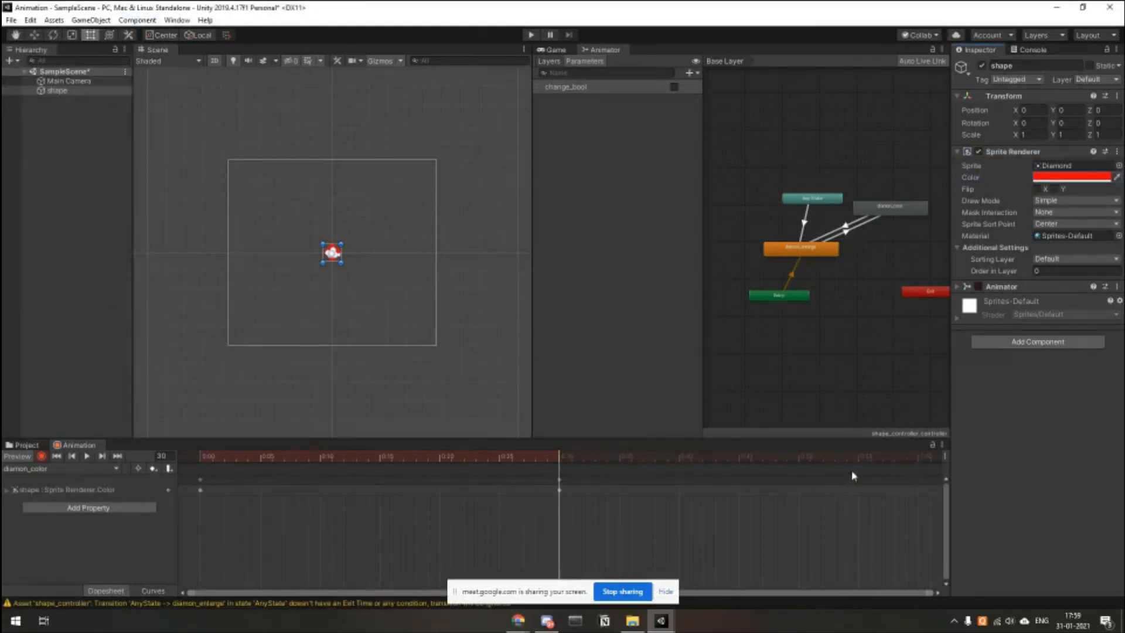
Record a closing keyframe at 1:00 of the diamon_color clip that sets the sprite color to white, FFFFFF.
left_click(918, 456)
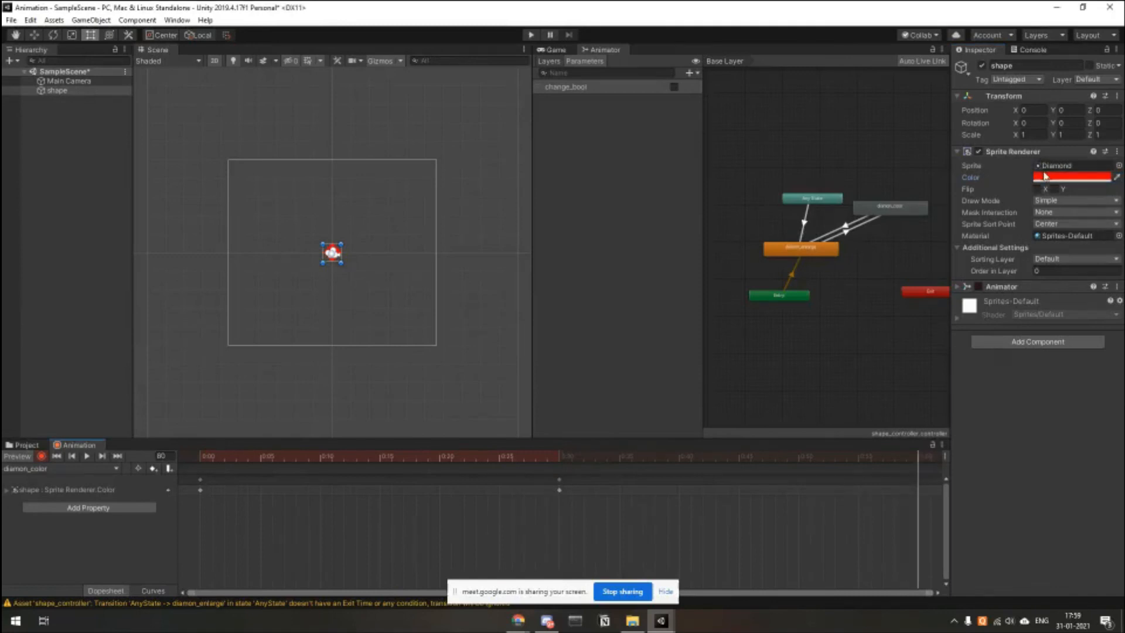
left_click(1051, 177)
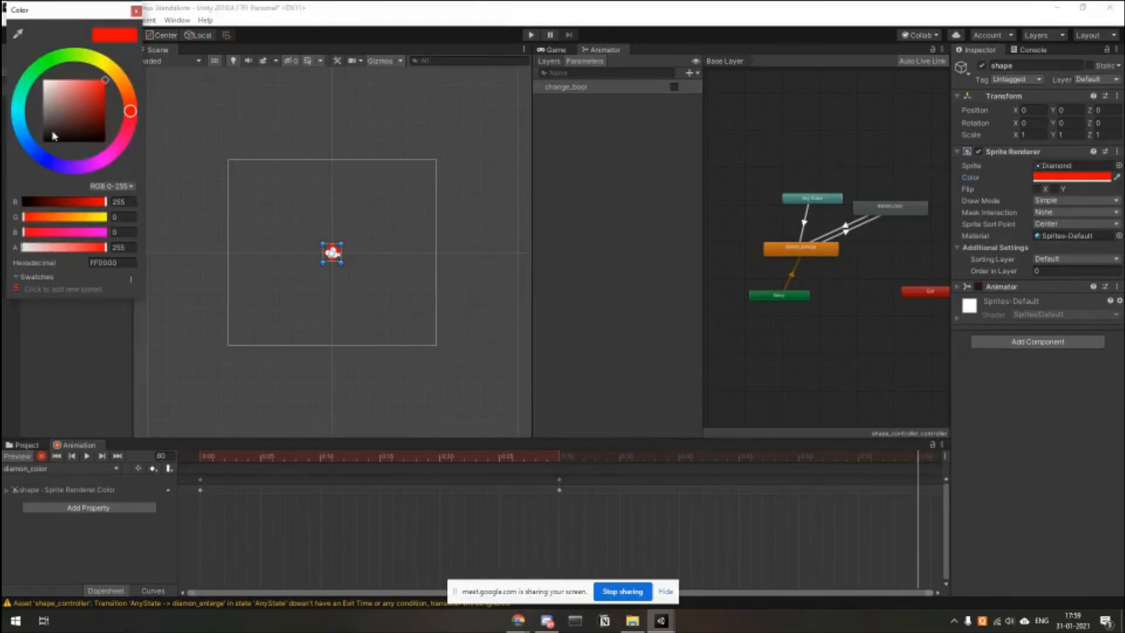
left_click_drag(60, 95, 44, 80)
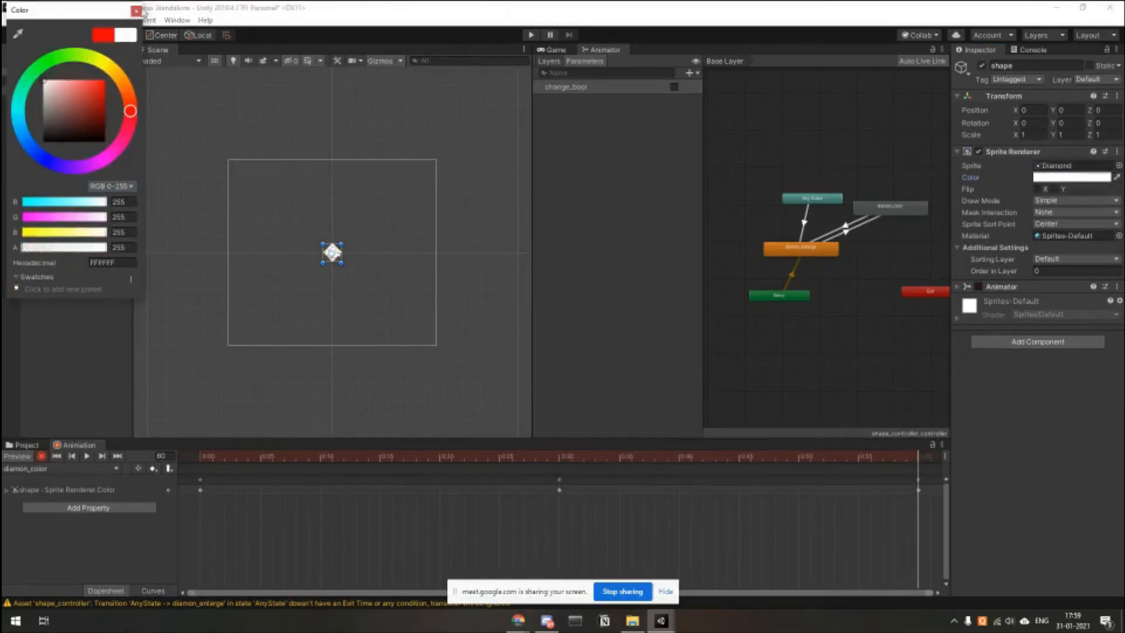
left_click(136, 10)
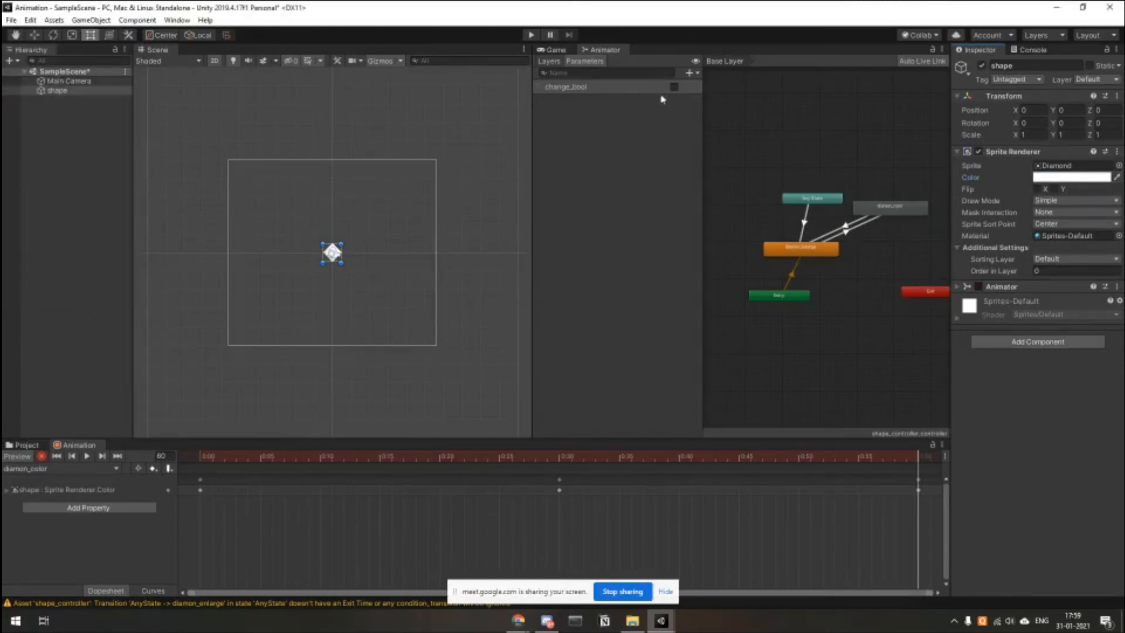
Stop recording and preview the diamon_color clip in the Game view, returning to the Animator state graph.
left_click(42, 458)
left_click(85, 457)
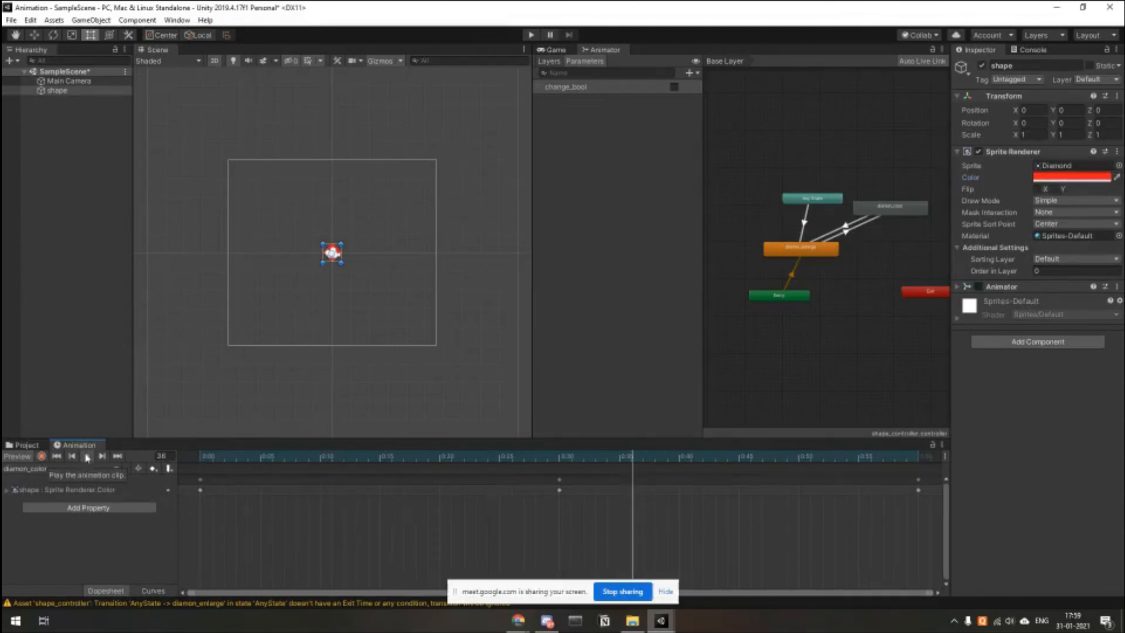
left_click(554, 50)
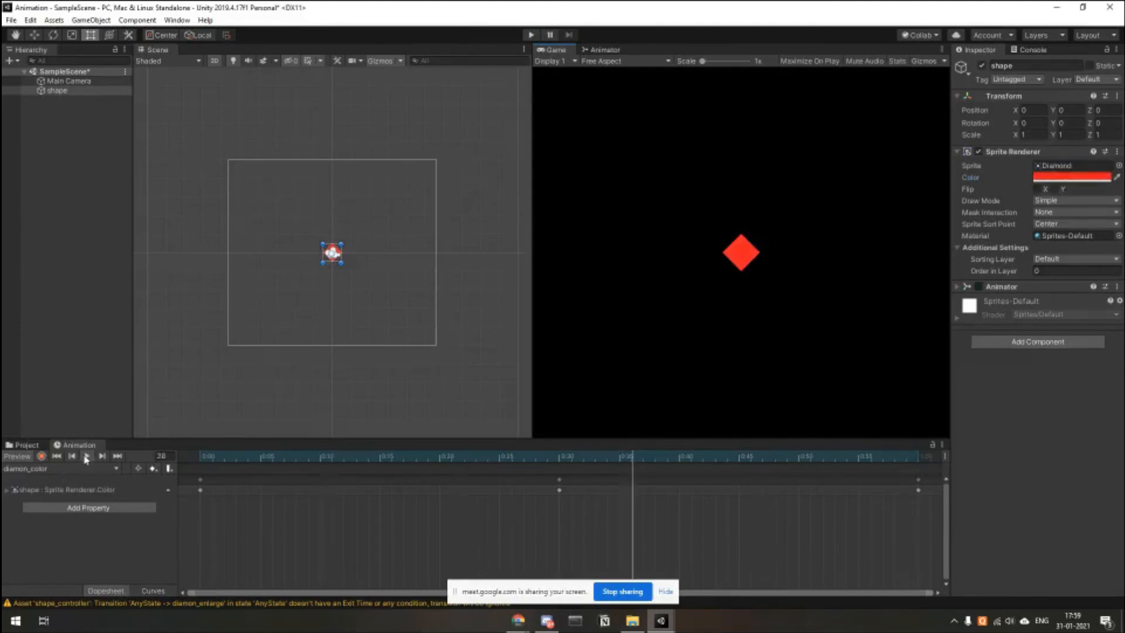
left_click(612, 51)
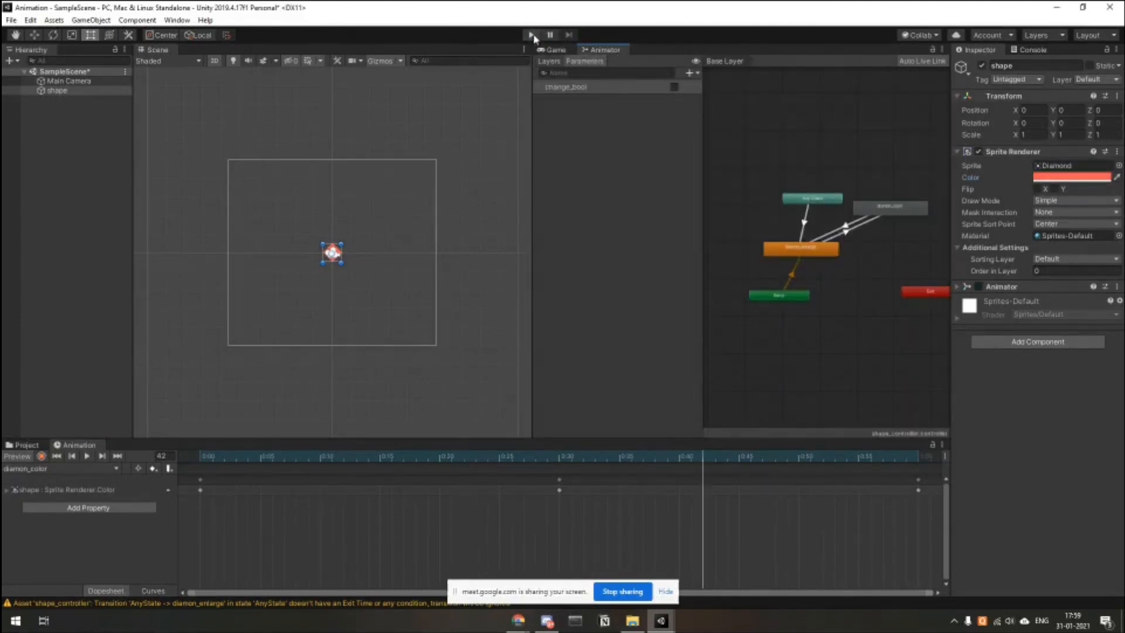
Run the scene, switch change_bool on while watching the state graph, and stop Play mode.
scroll(849, 258, "up", 3)
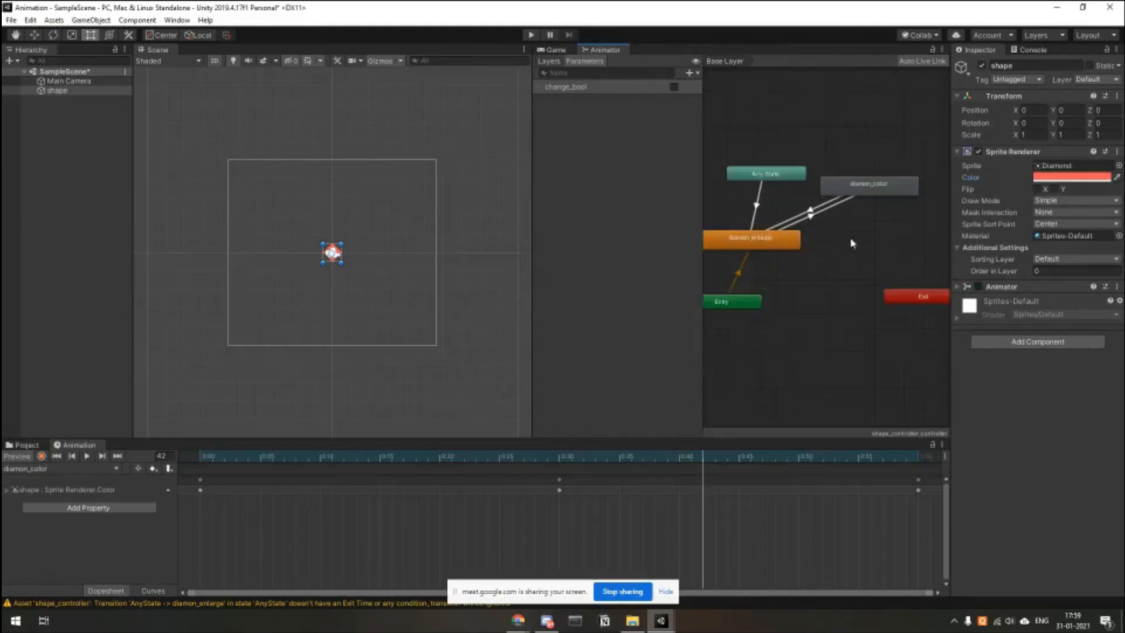
left_click(531, 34)
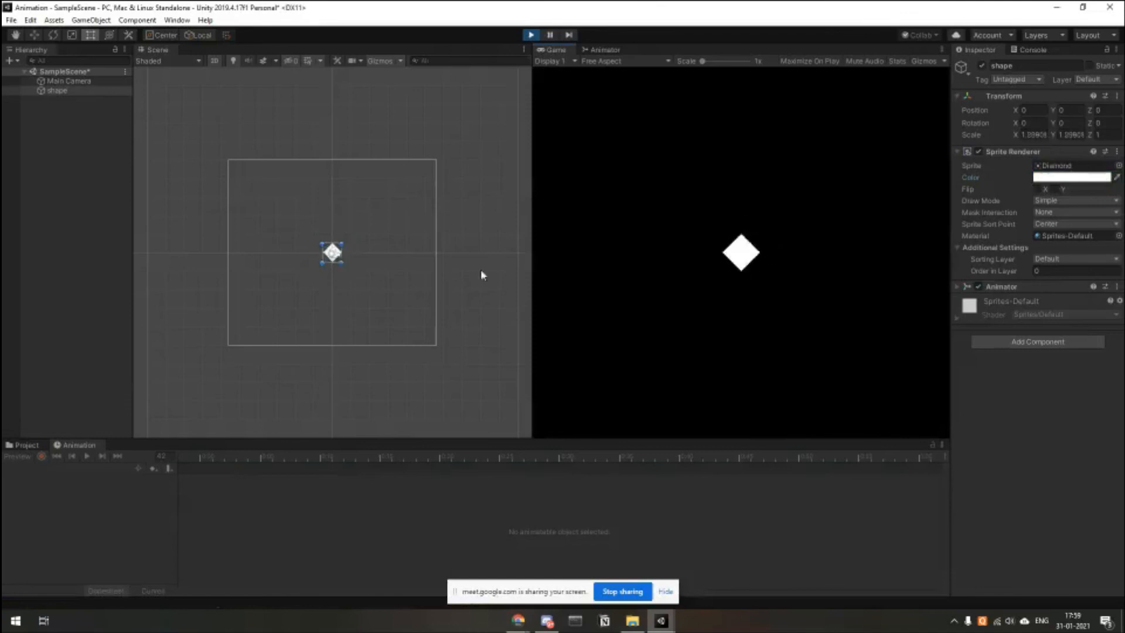
left_click(601, 49)
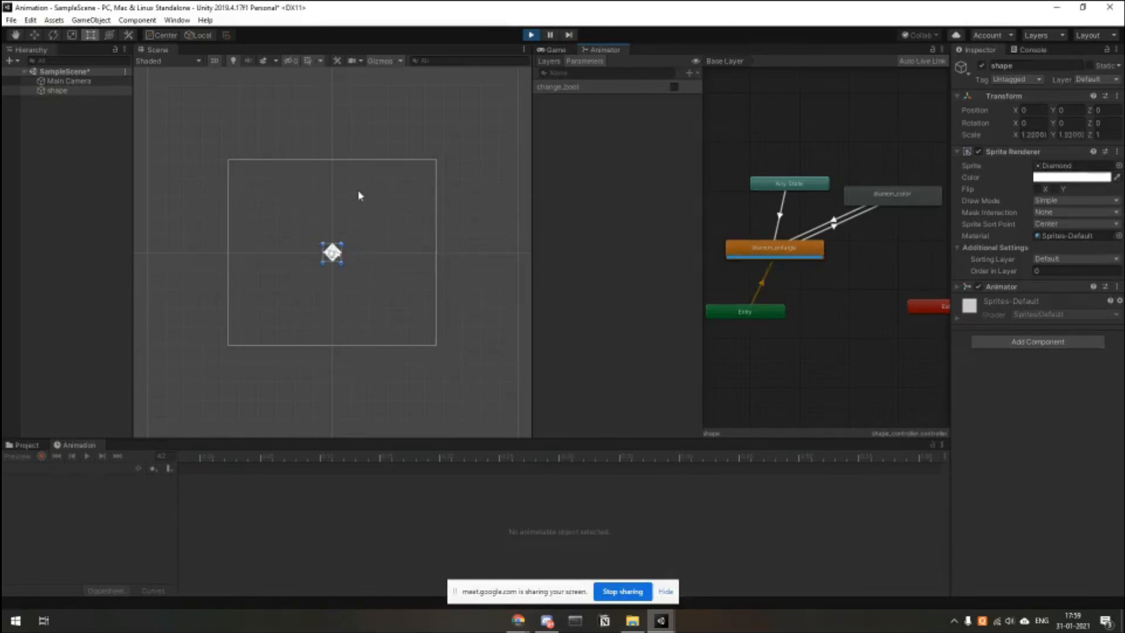
left_click(675, 86)
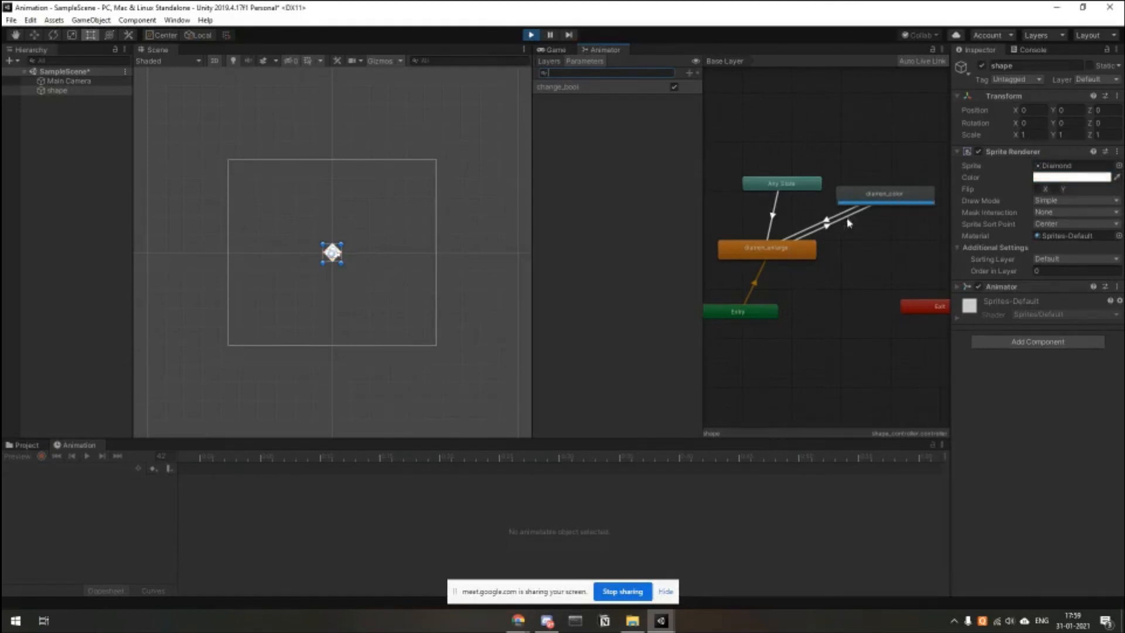
left_click(531, 35)
Enable Loop Time on the diamon_color clip in the project assets.
left_click(24, 445)
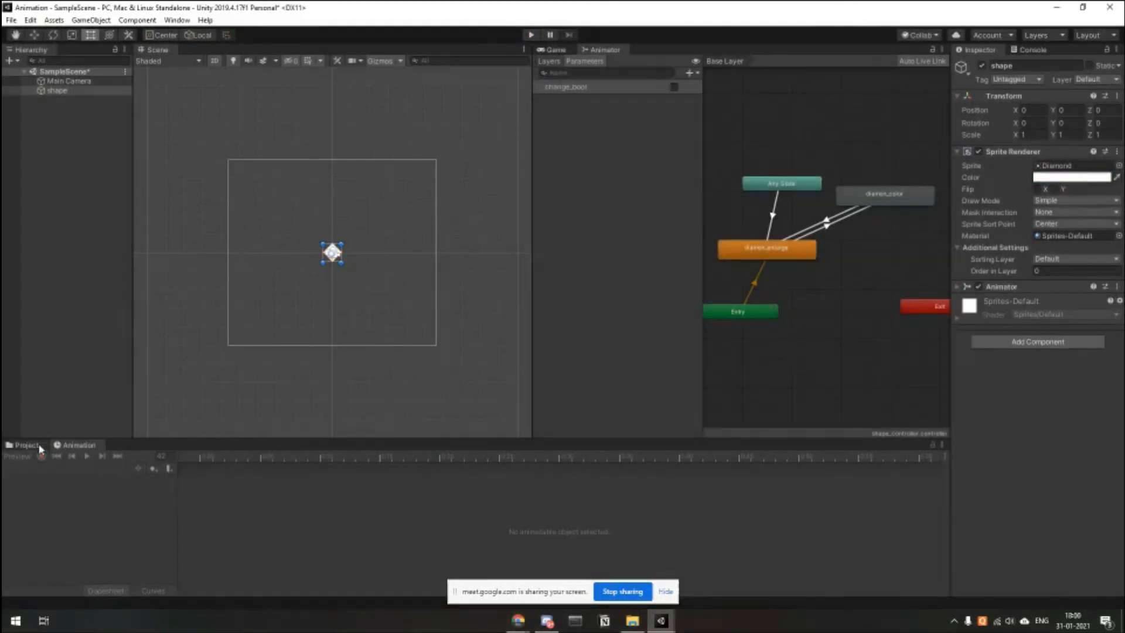
left_click(140, 510)
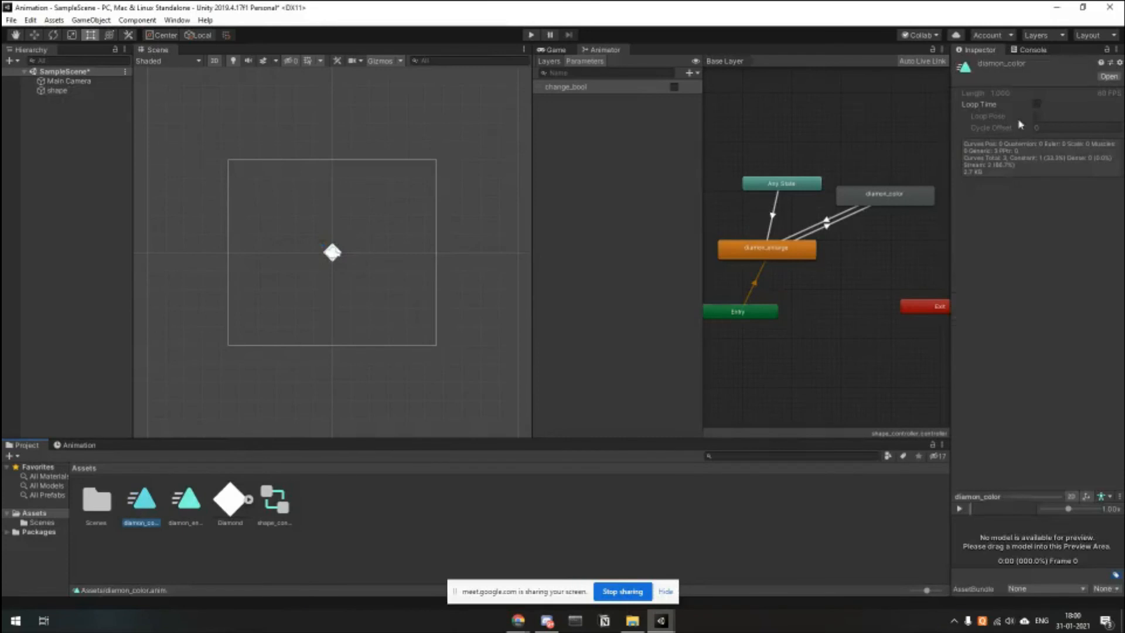
left_click(1035, 104)
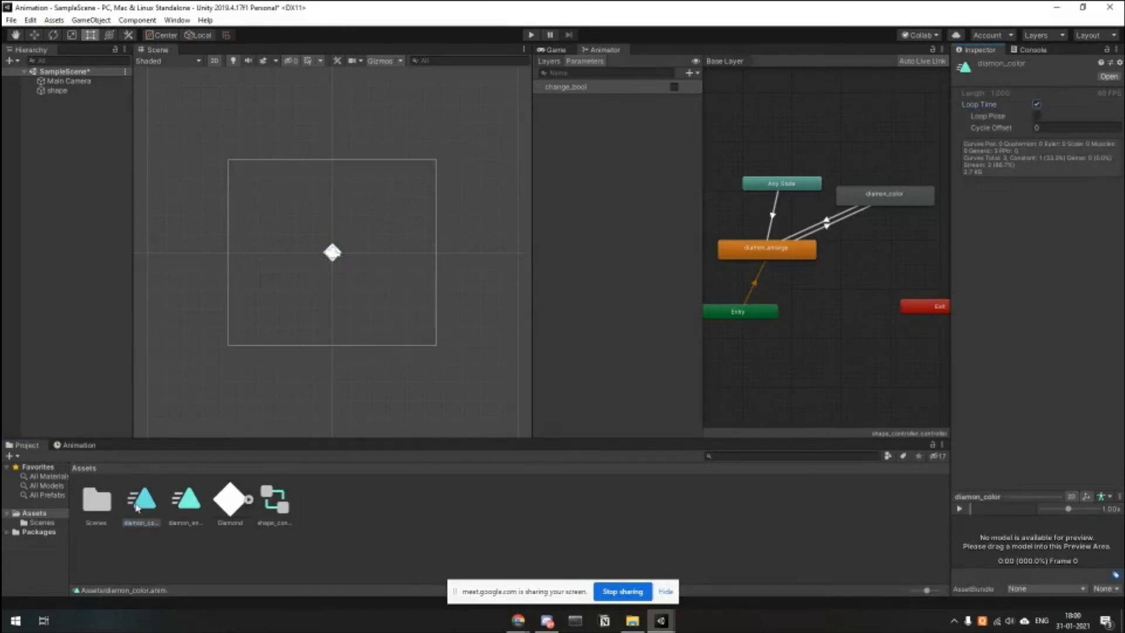
Run the scene with change_bool switched on and watch the diamond's color animation in the Game view.
left_click(532, 35)
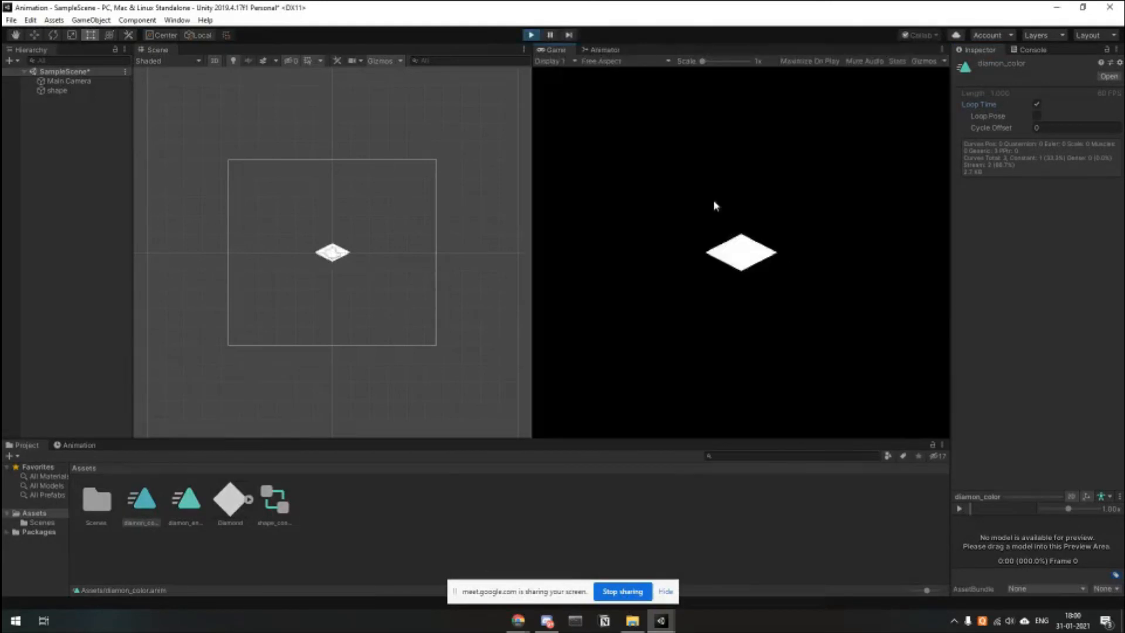
left_click(622, 53)
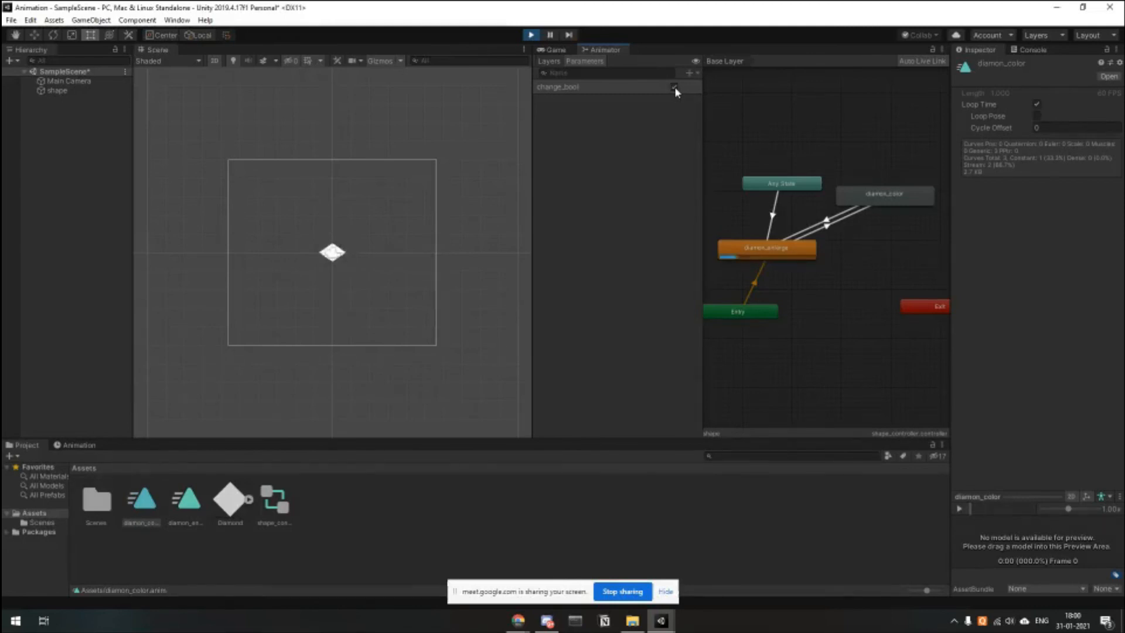
left_click(673, 86)
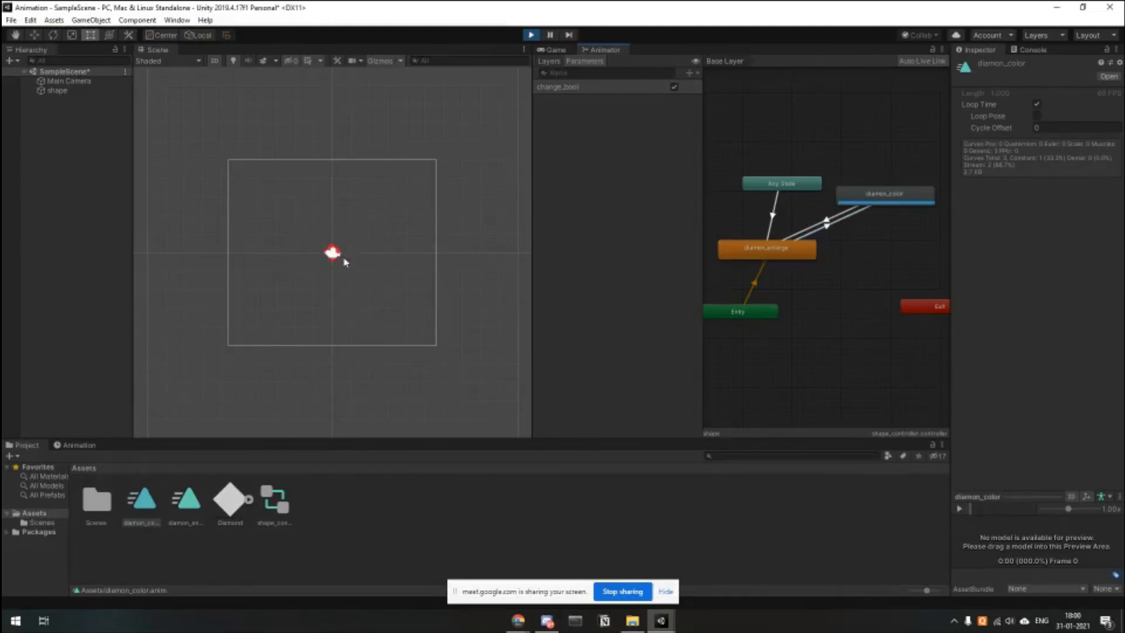
left_click(552, 51)
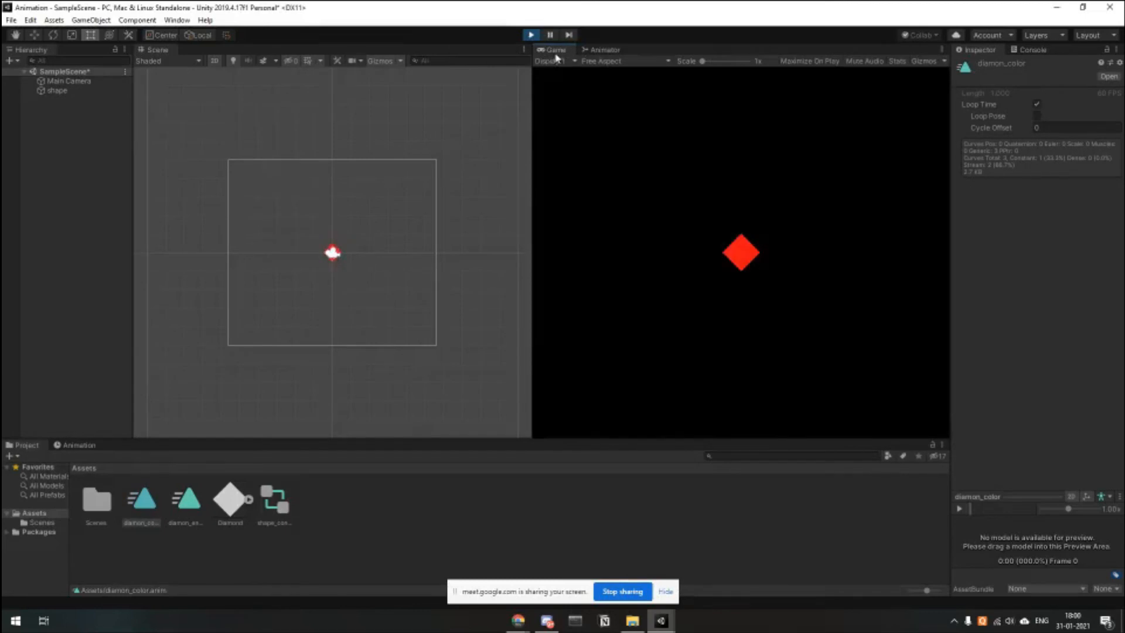
Dock the Game view beside the Scene view, test switching change_bool off, and stop Play mode.
left_click_drag(552, 51, 351, 49)
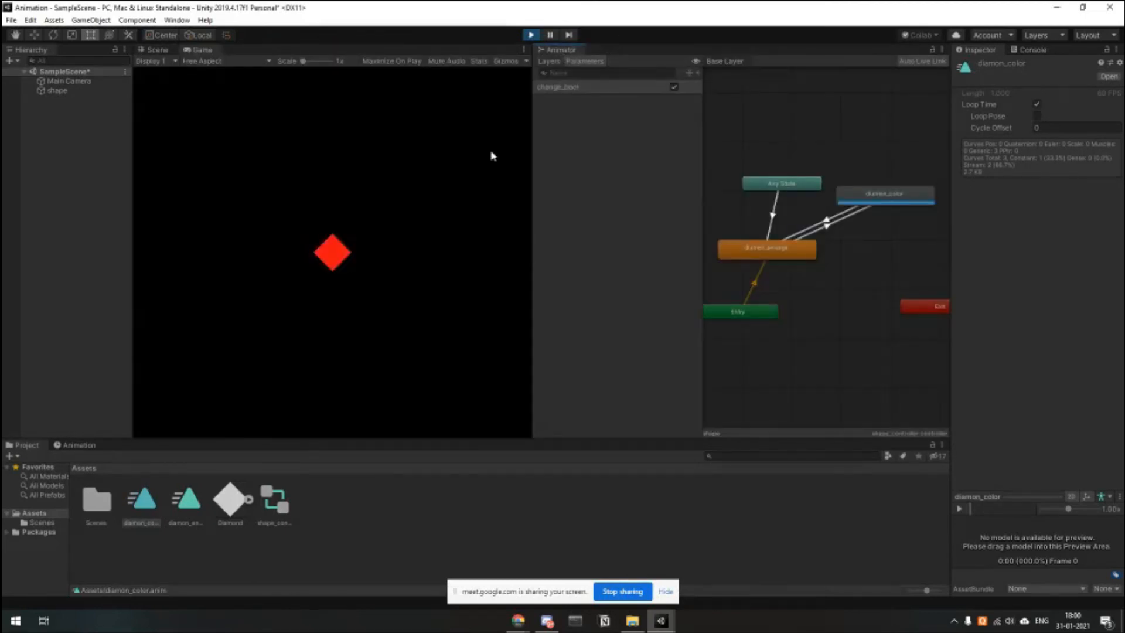
left_click(674, 88)
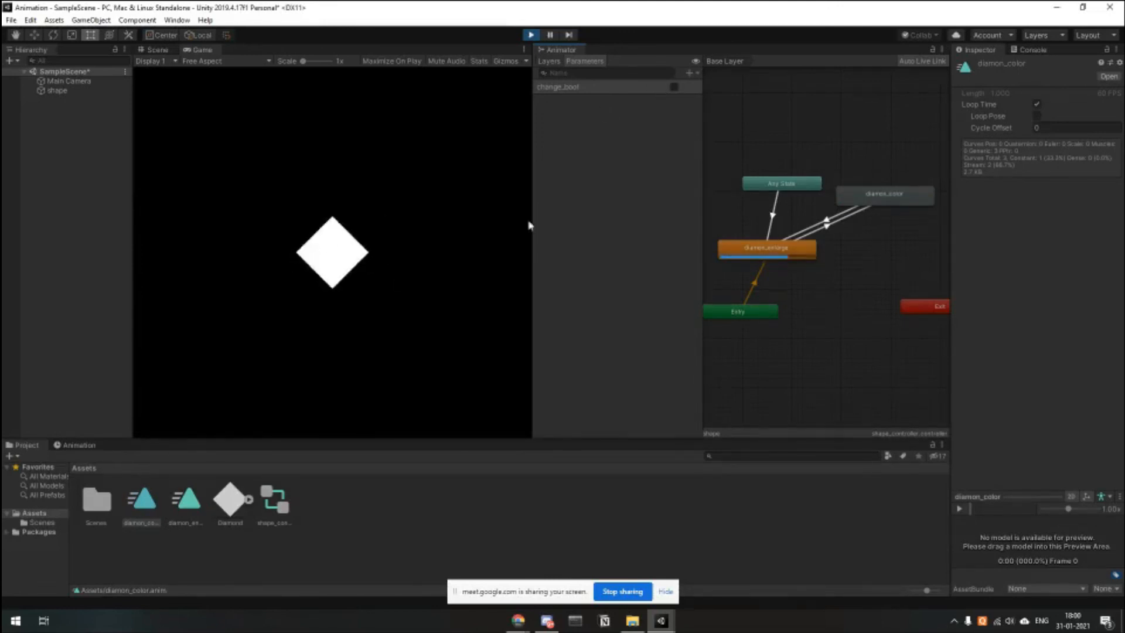
left_click(532, 36)
Check the Google Meet call window and switch back to the Animation project in Unity.
left_click(1056, 7)
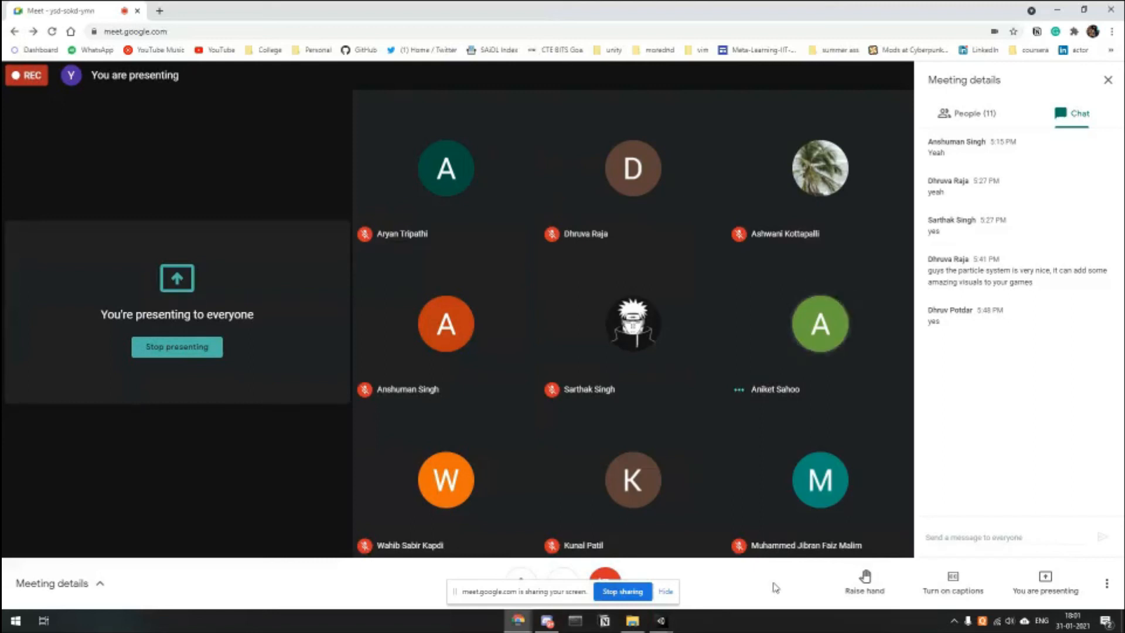
left_click(659, 622)
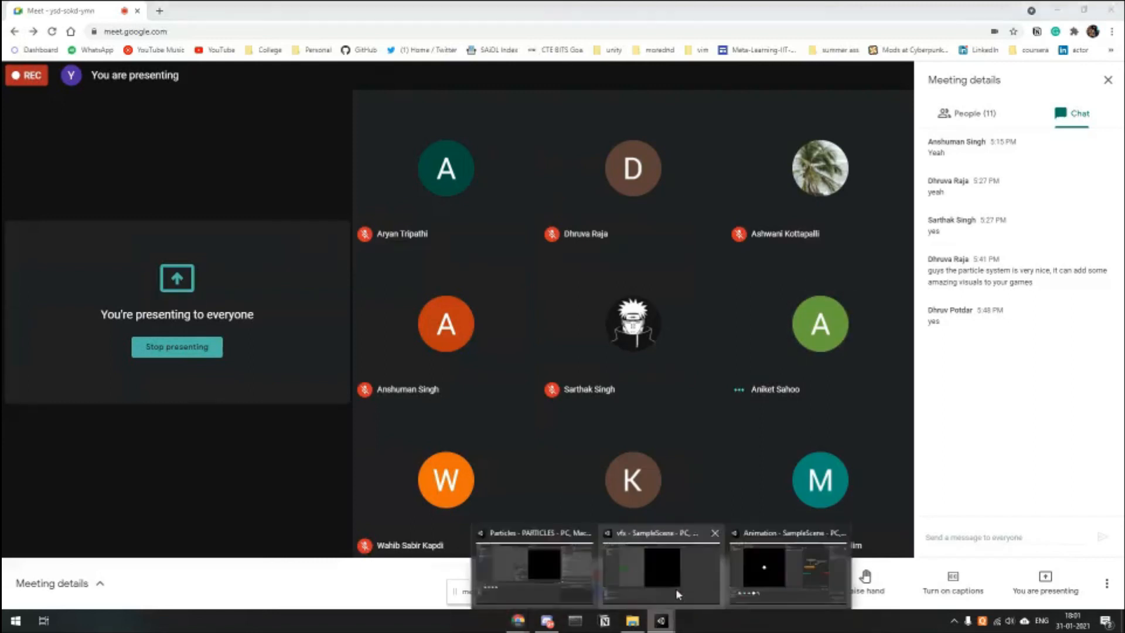
left_click(785, 571)
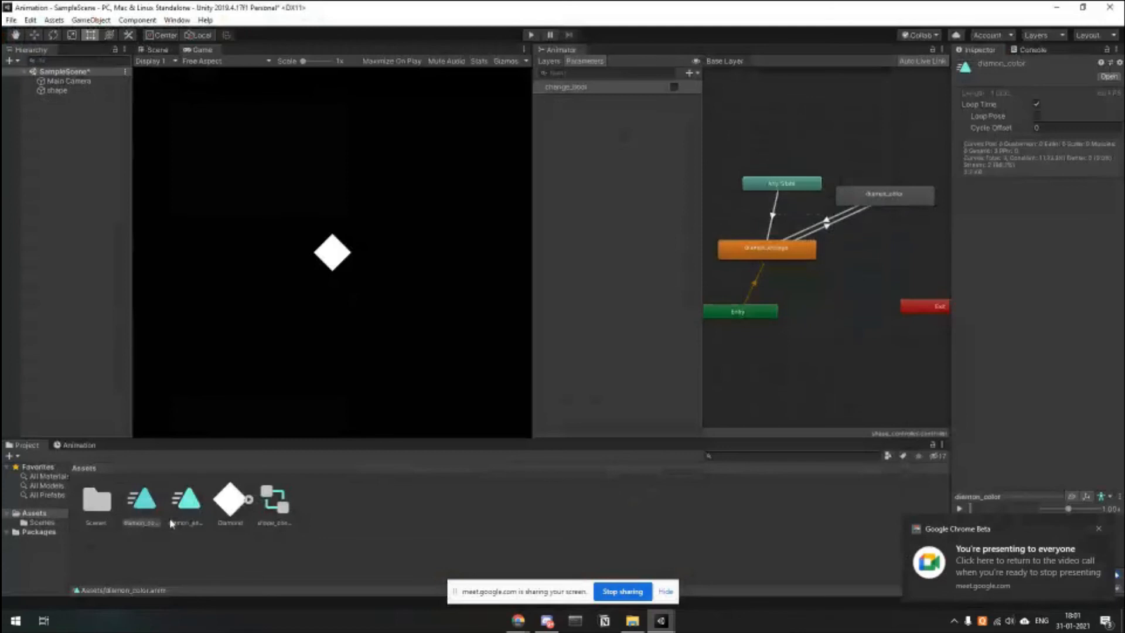
Record a keyframe at 0:25 of the diamon_enlarge clip that rotates the shape to about 76.53 on Z.
left_click(182, 509)
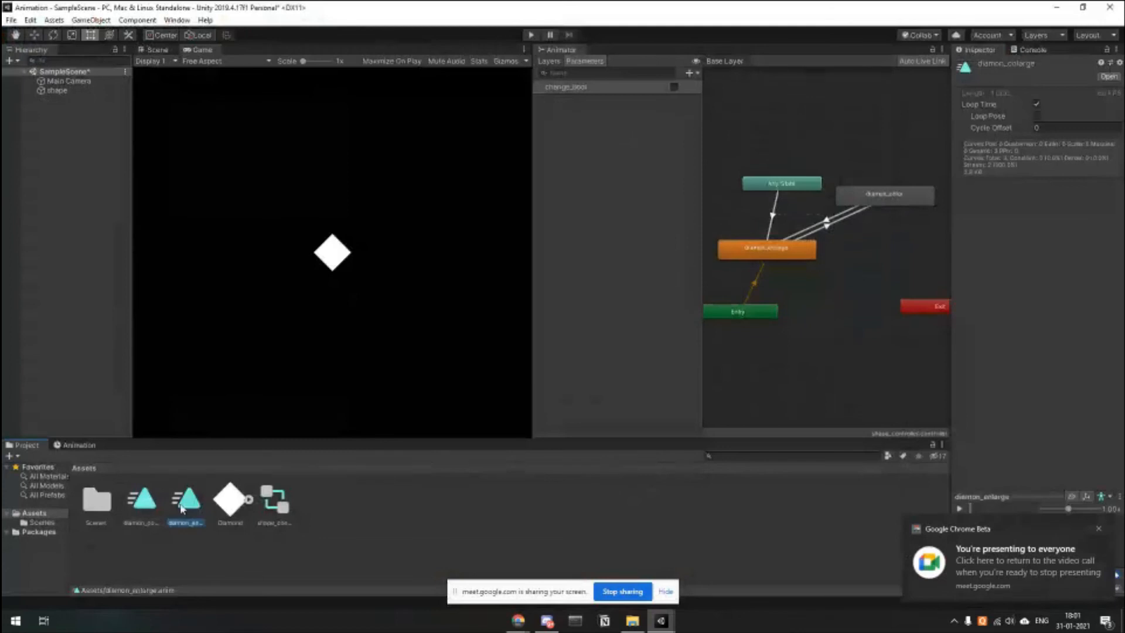
double_click(182, 508)
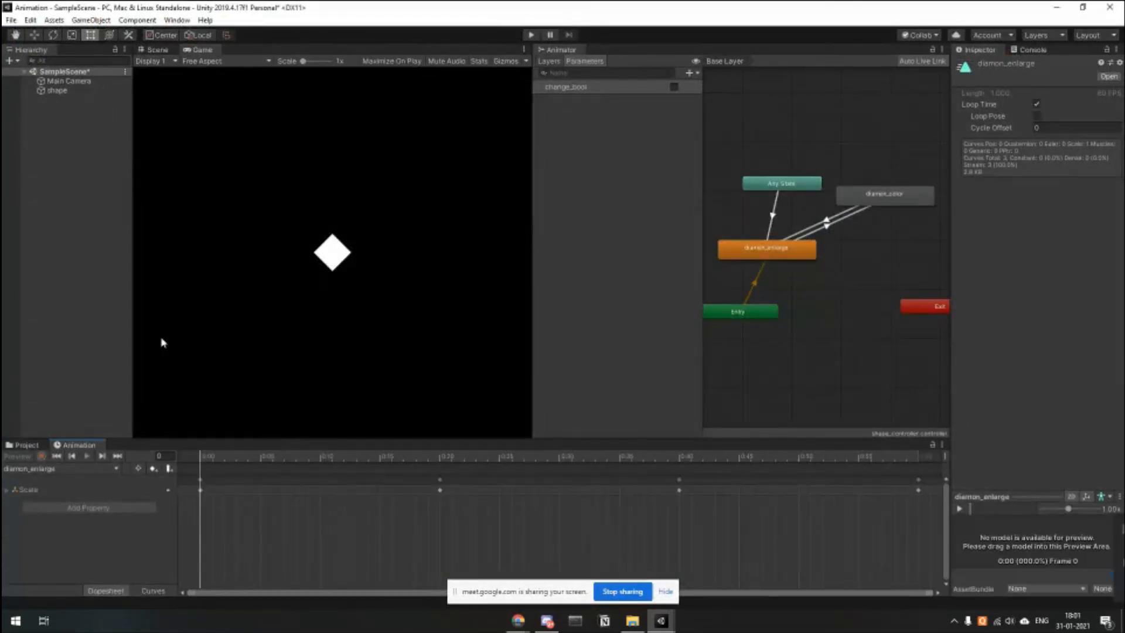
left_click(56, 91)
left_click(42, 456)
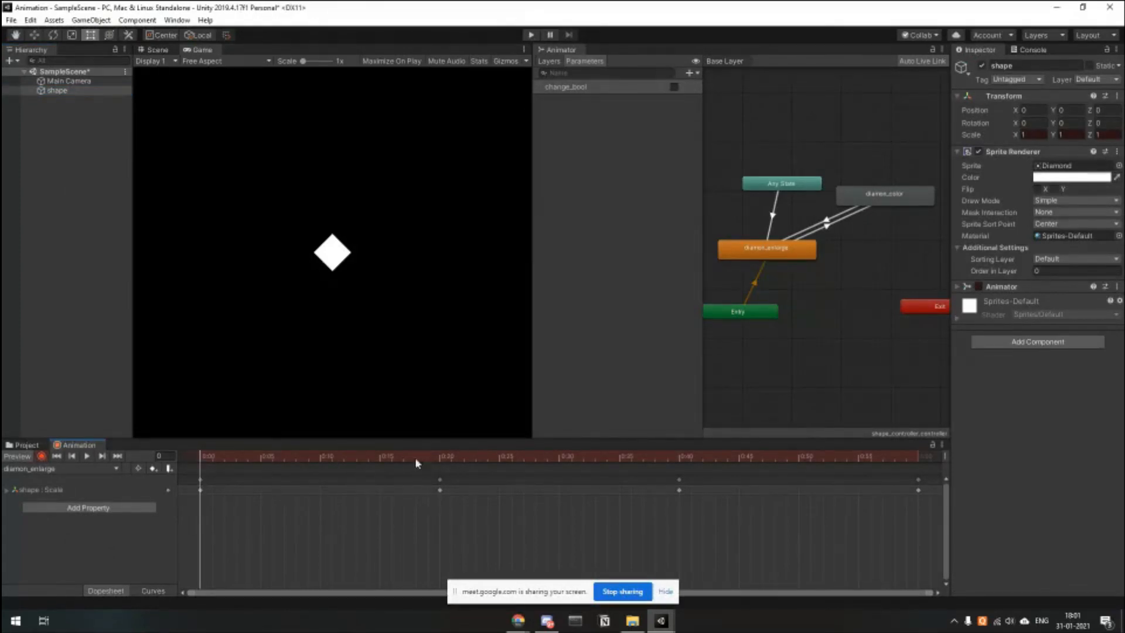
left_click(509, 458)
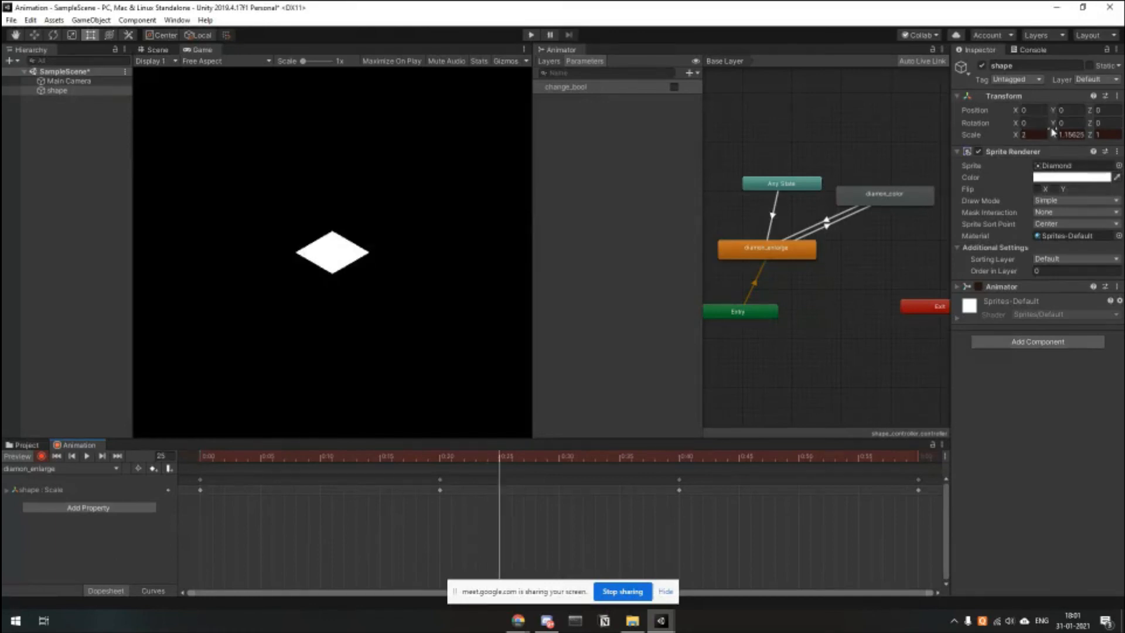
left_click_drag(1056, 127, 1094, 184)
key("ctrl+z")
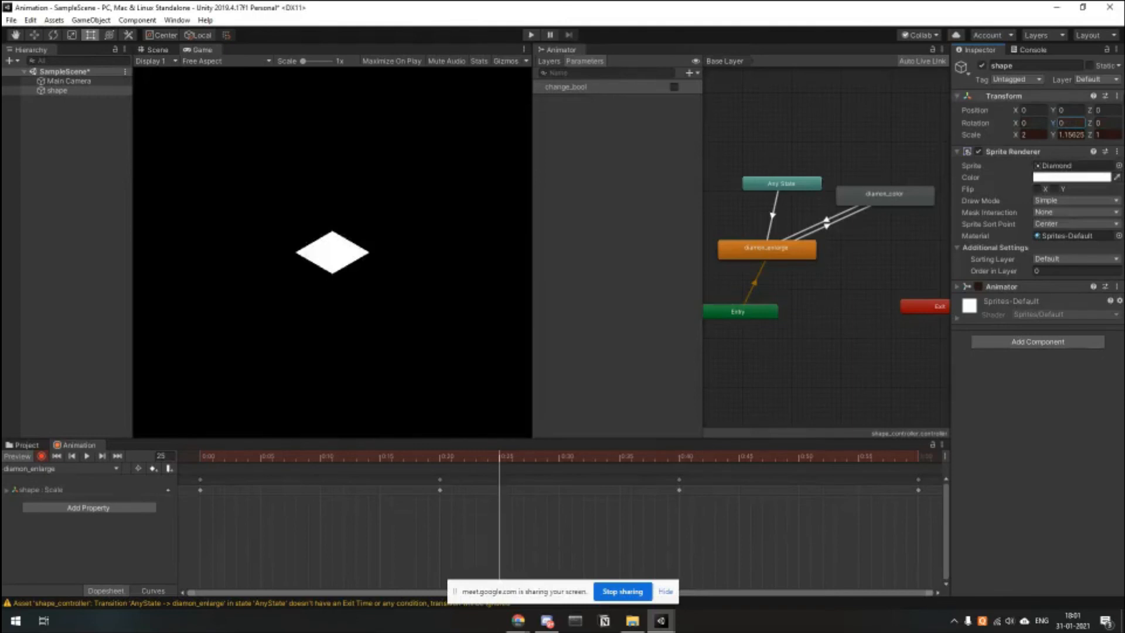
left_click_drag(1089, 122, 183, 219)
Key the sprite color to blue, 2B00FF, at 0:25 of the diamon_enlarge clip, stop recording and preview the clip.
left_click(1091, 176)
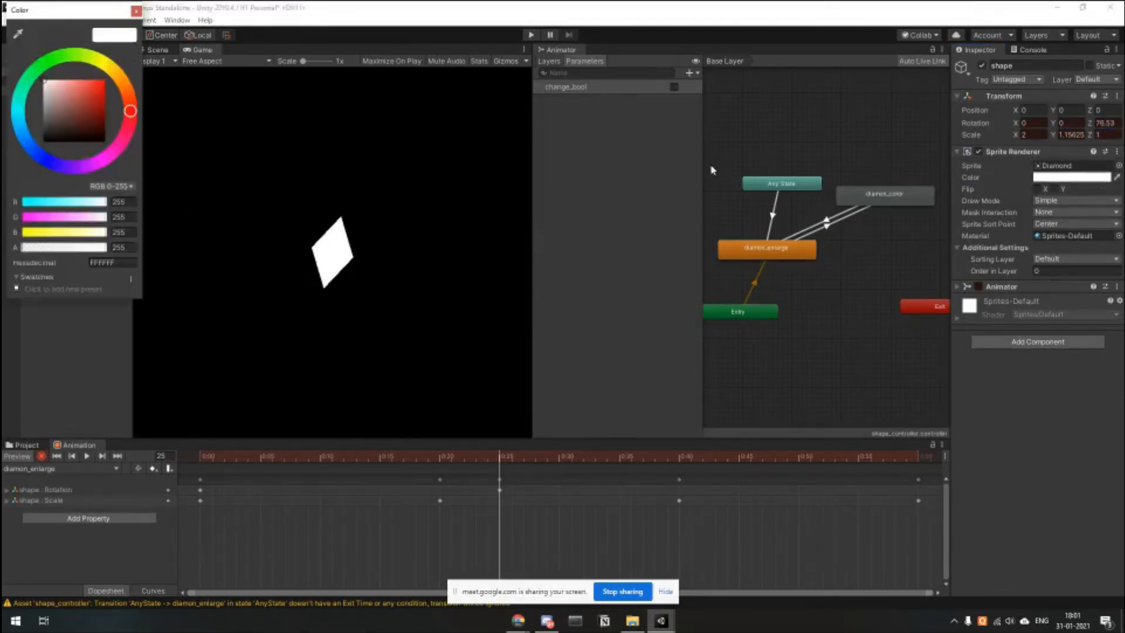
left_click_drag(70, 153, 50, 159)
left_click(100, 93)
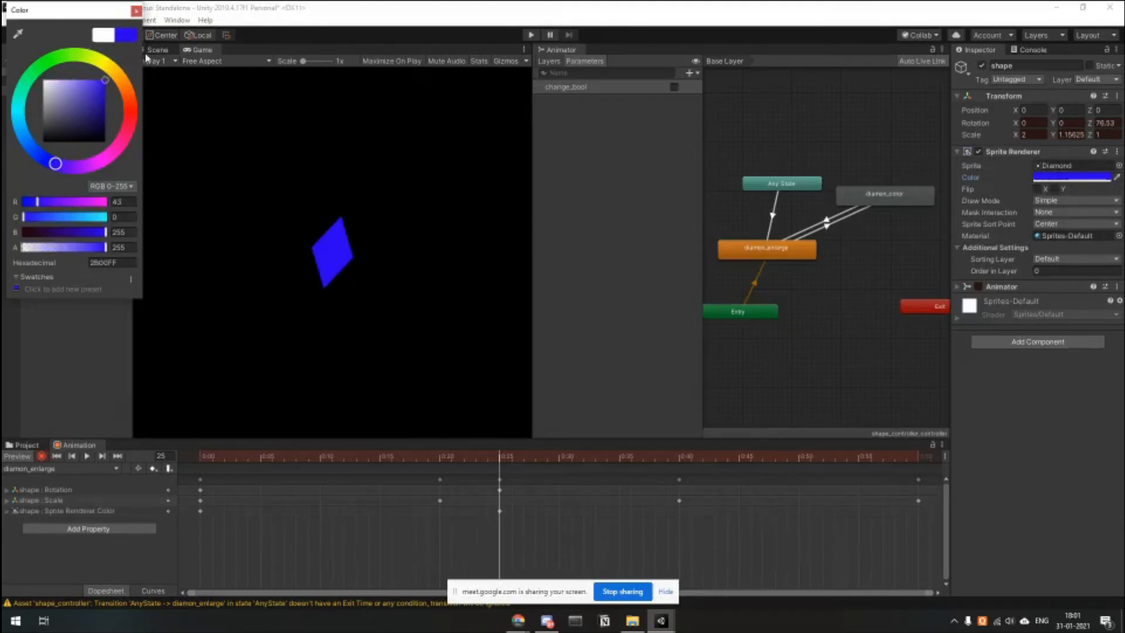
left_click(135, 11)
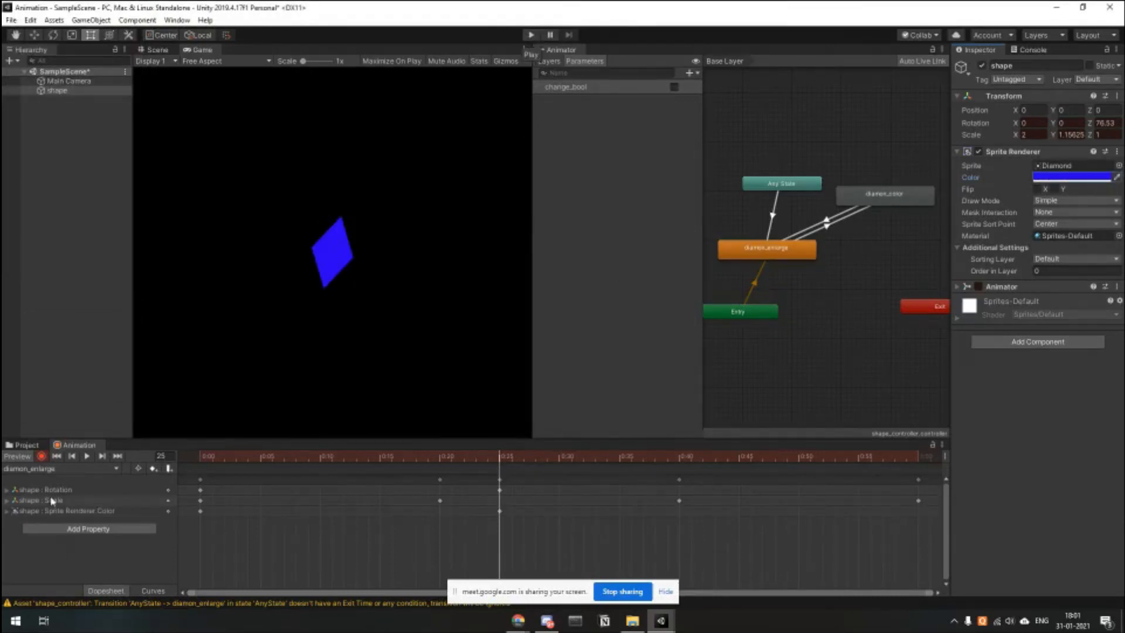
left_click(41, 456)
left_click(88, 456)
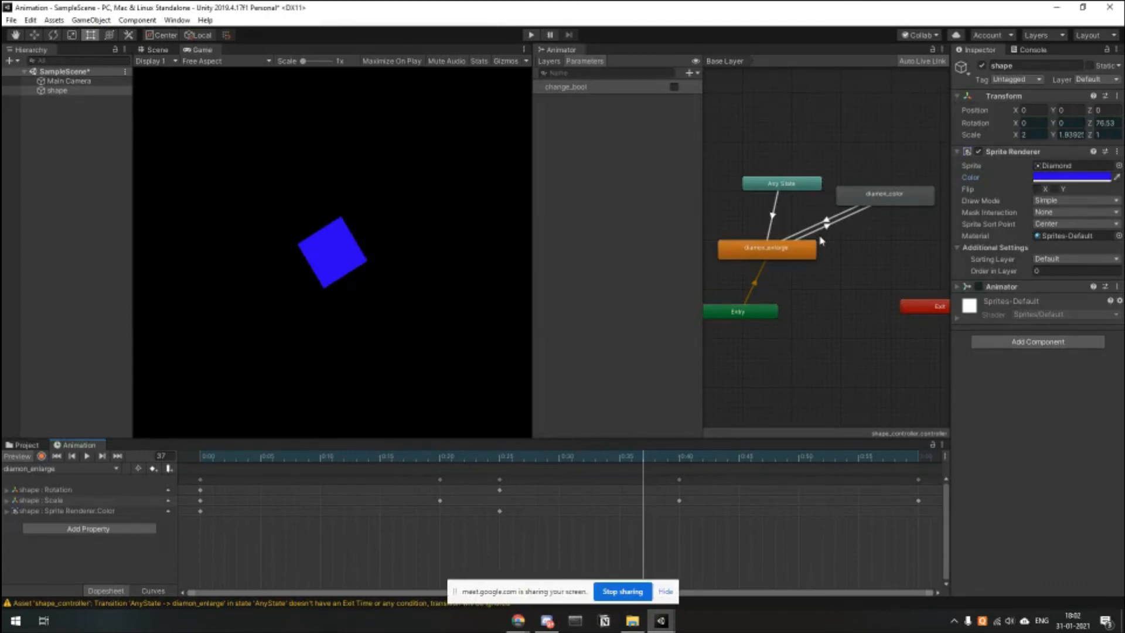
Examine the motion and transition settings of the diamon_color and diamon_enlarge states in the state graph.
left_click(780, 248)
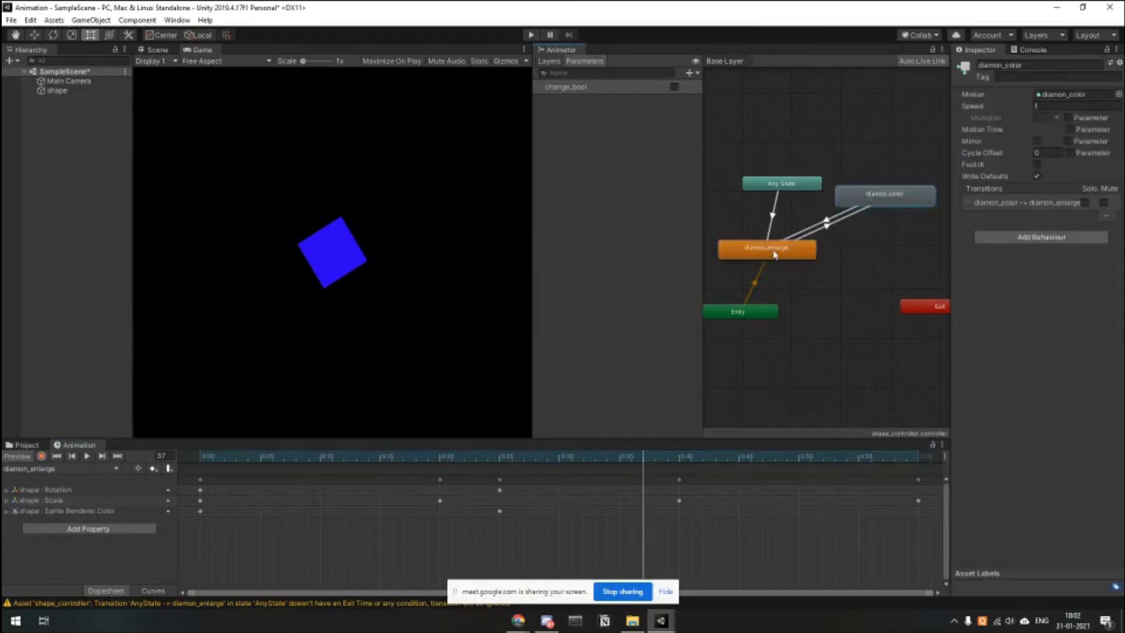
left_click_drag(928, 197, 934, 200)
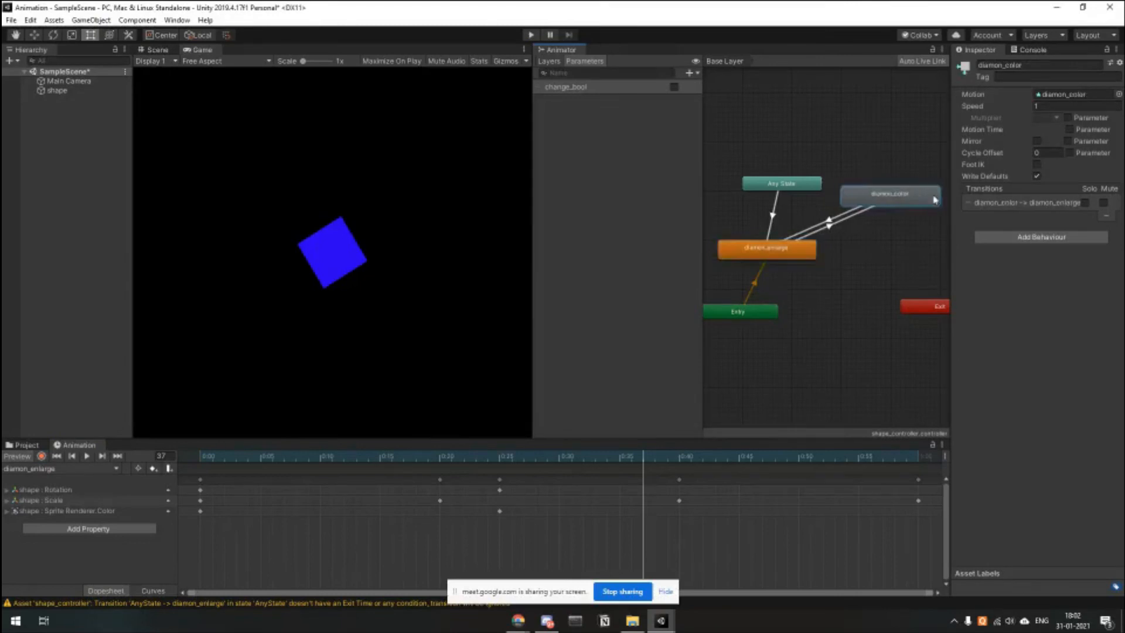
left_click(783, 255)
left_click(873, 200)
left_click(784, 258)
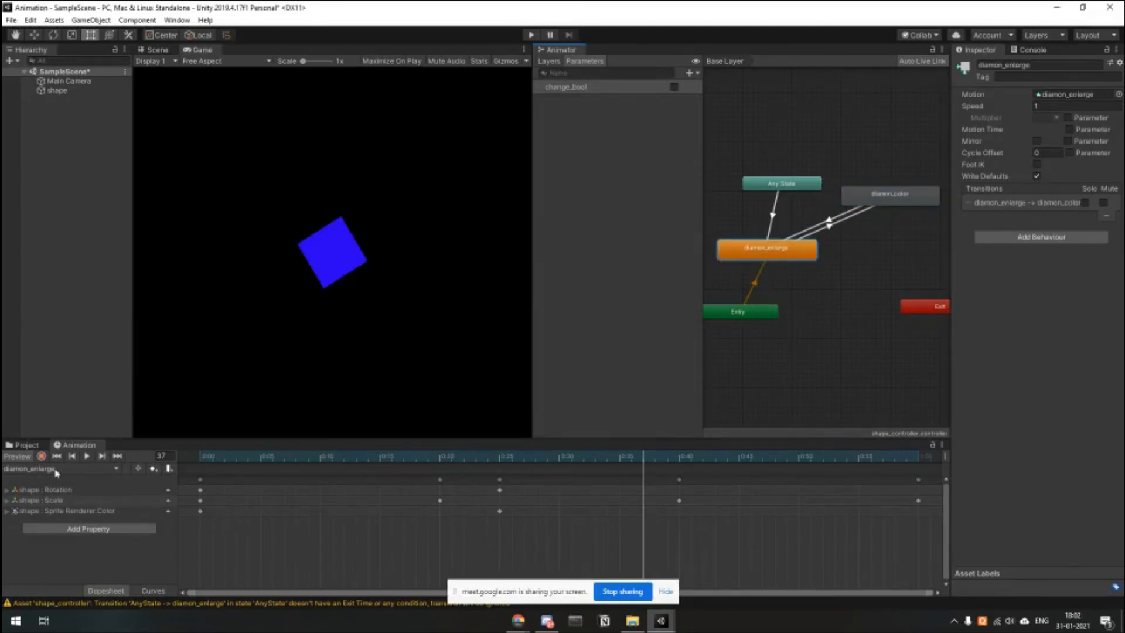